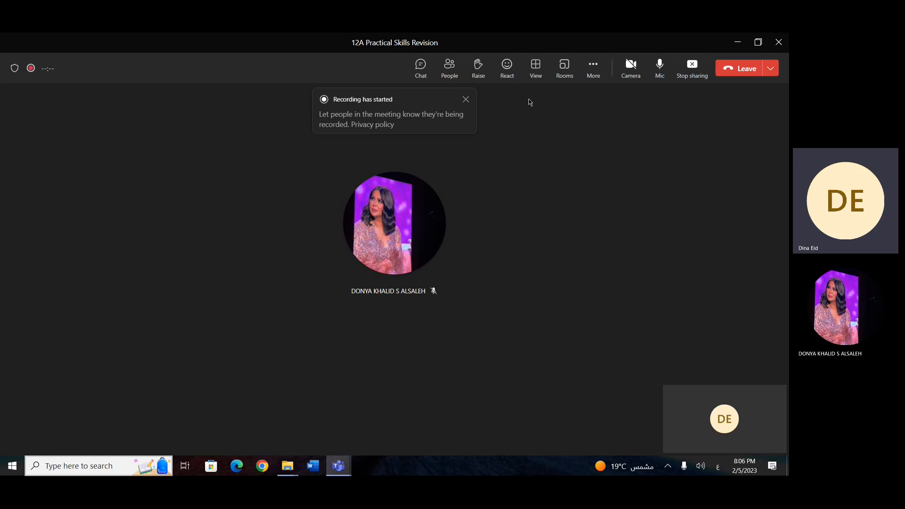
Step: Search the system for Access and launch Microsoft Access
key("super")
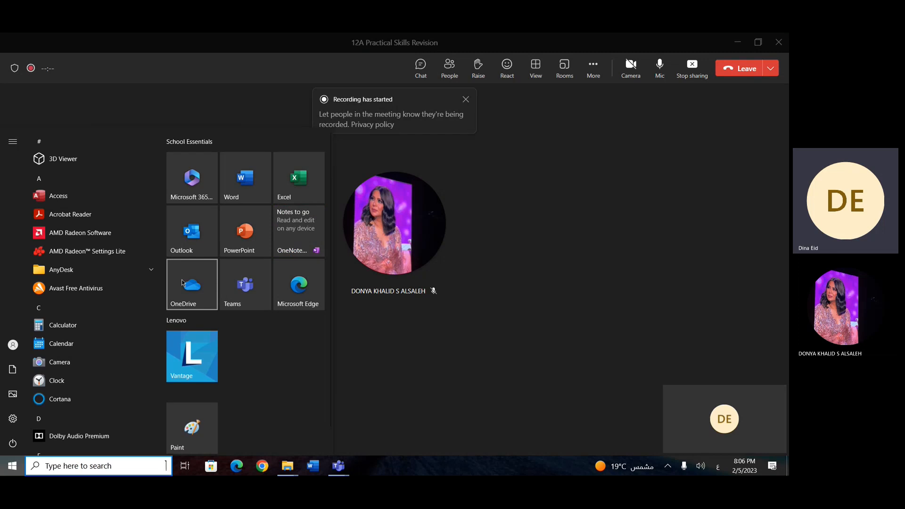
type("شؤؤثسس")
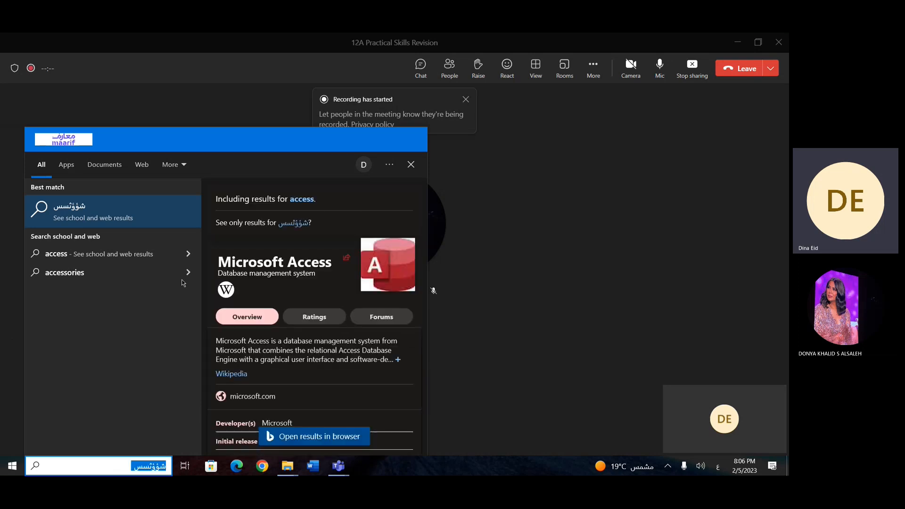
key("BackSpace")
key("BackSpace")
key("BackSpace")
key("BackSpace")
key("BackSpace")
key("BackSpace")
key("alt+shift")
type("Access")
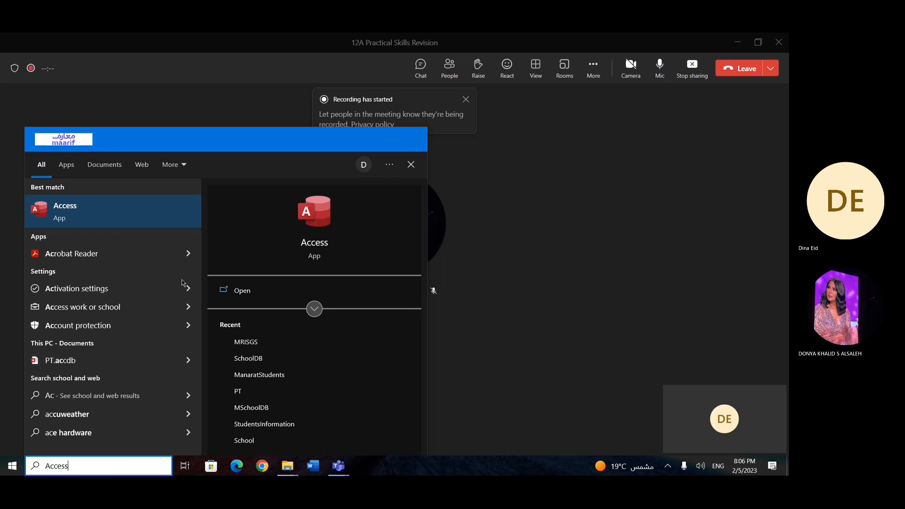
left_click(79, 210)
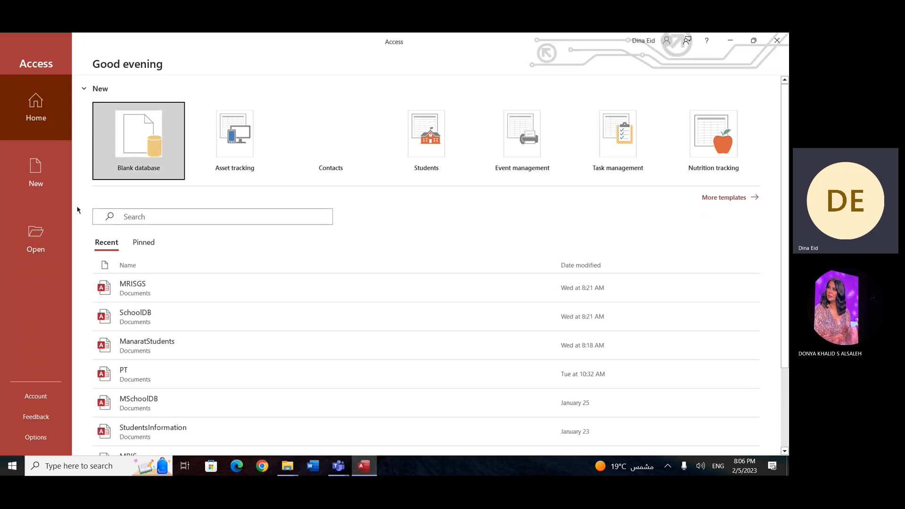
Step: Create a blank database on the Desktop, naming the file with the owner's first name followed by 12APT
left_click(132, 170)
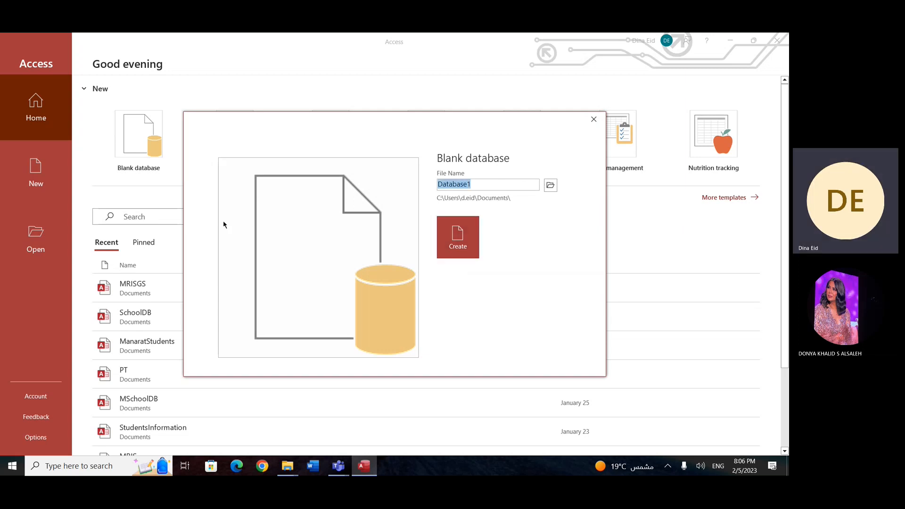
type("Dina12")
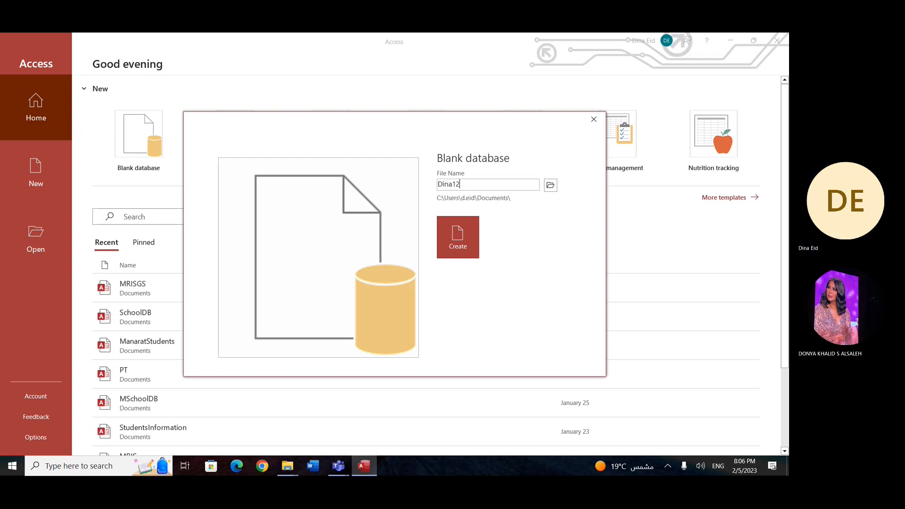
type("APT")
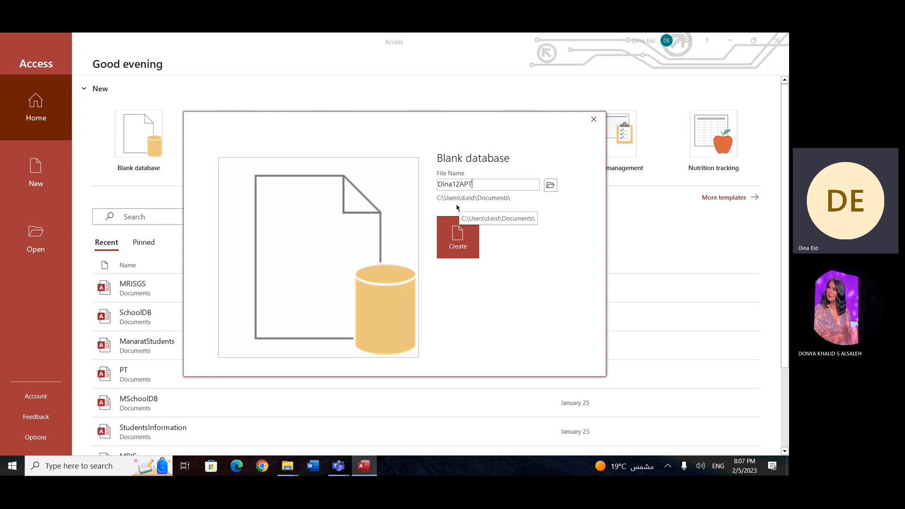
left_click(550, 185)
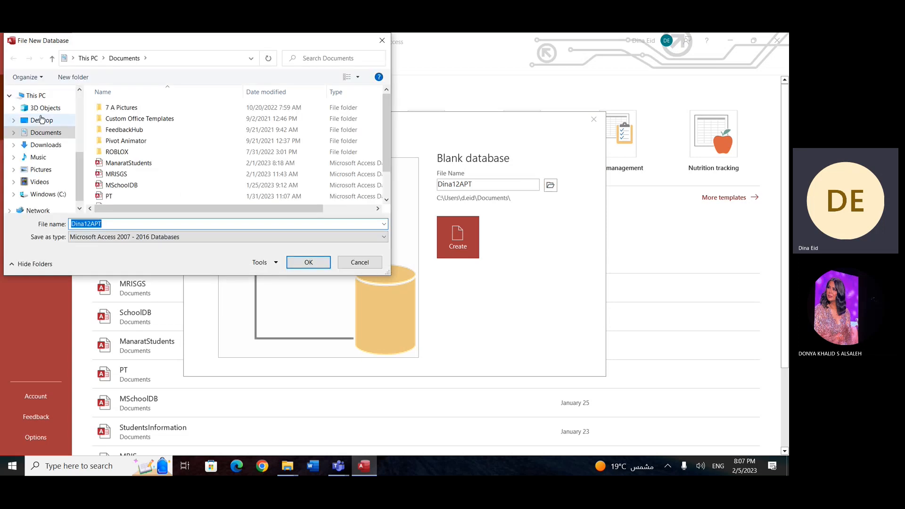
left_click(42, 120)
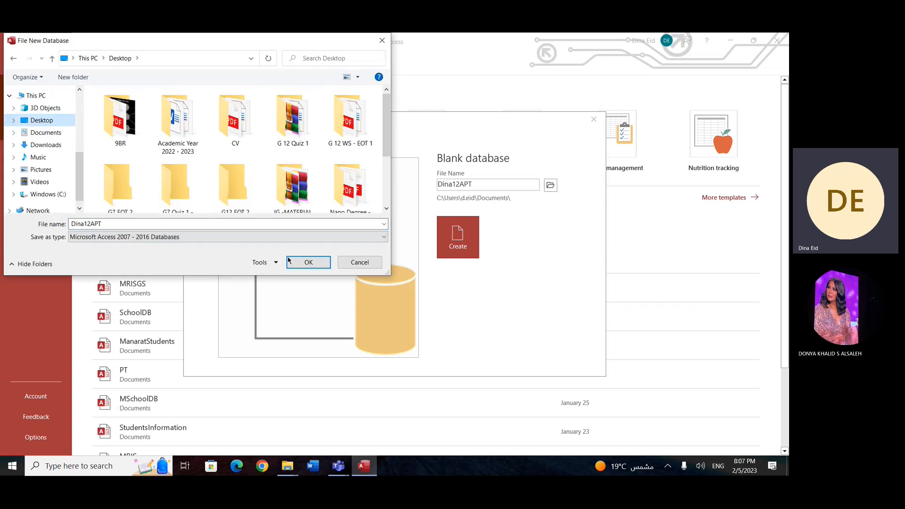
left_click(308, 263)
left_click(458, 248)
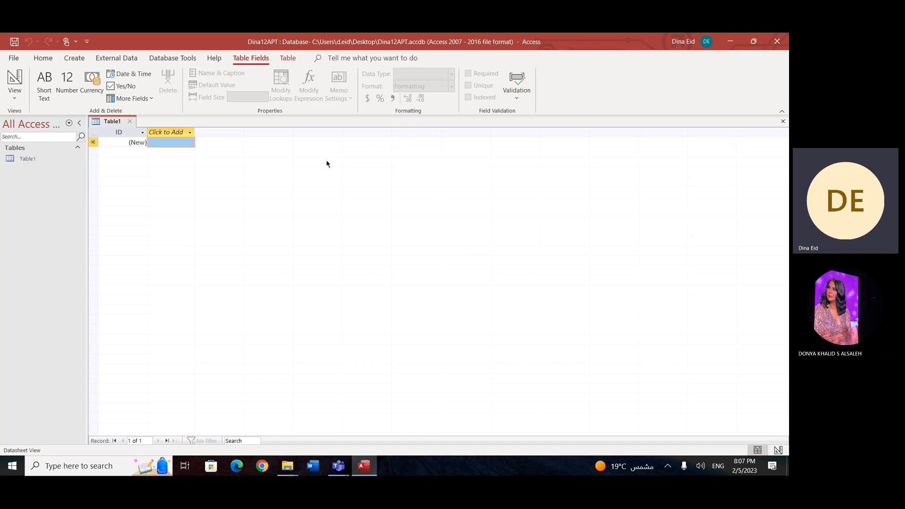
Step: Add two Short Text fields named FirstName and LastName after the ID field
left_click(125, 136)
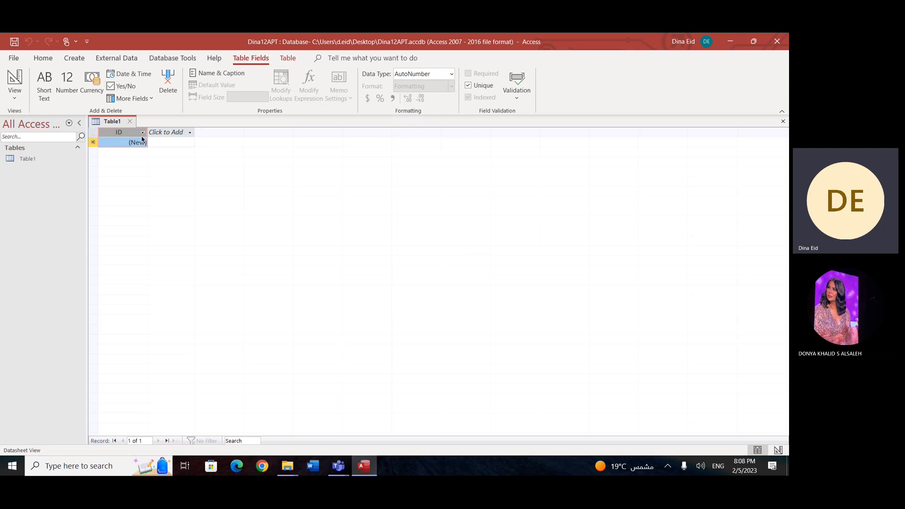
left_click(189, 133)
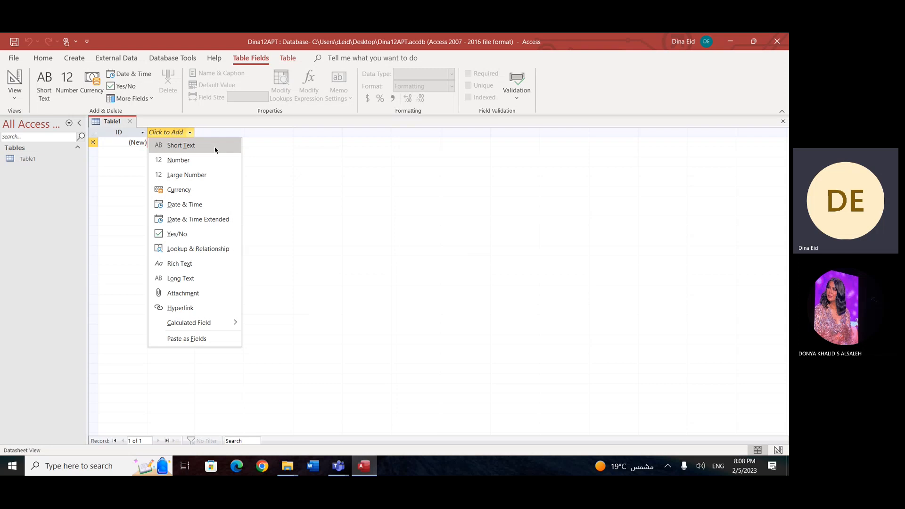
left_click(215, 150)
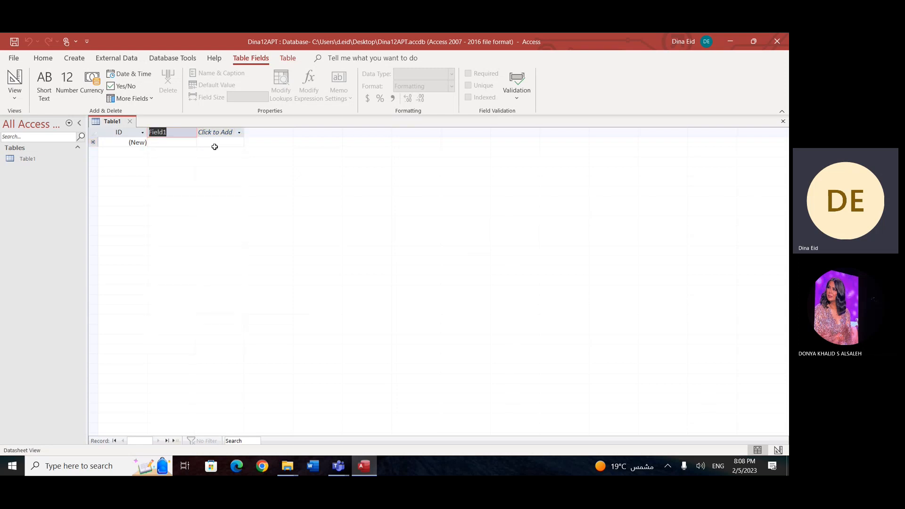
type("FirstName")
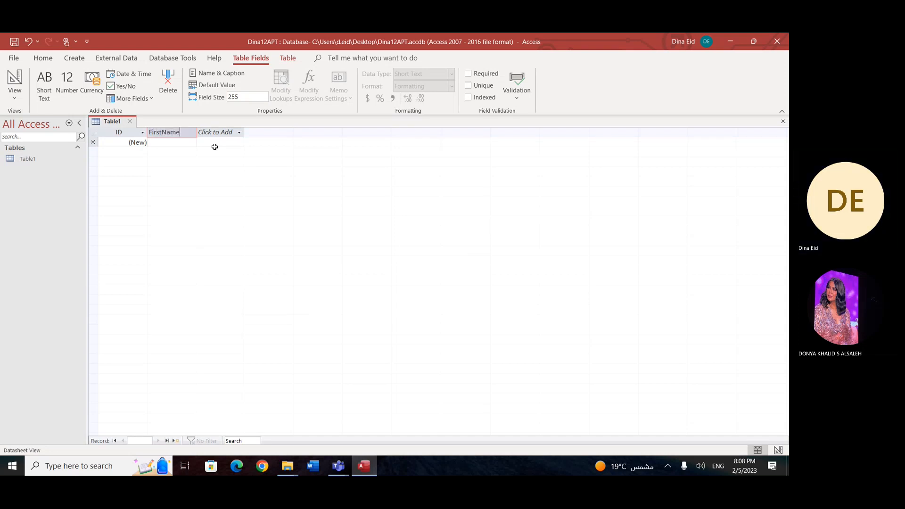
left_click(239, 133)
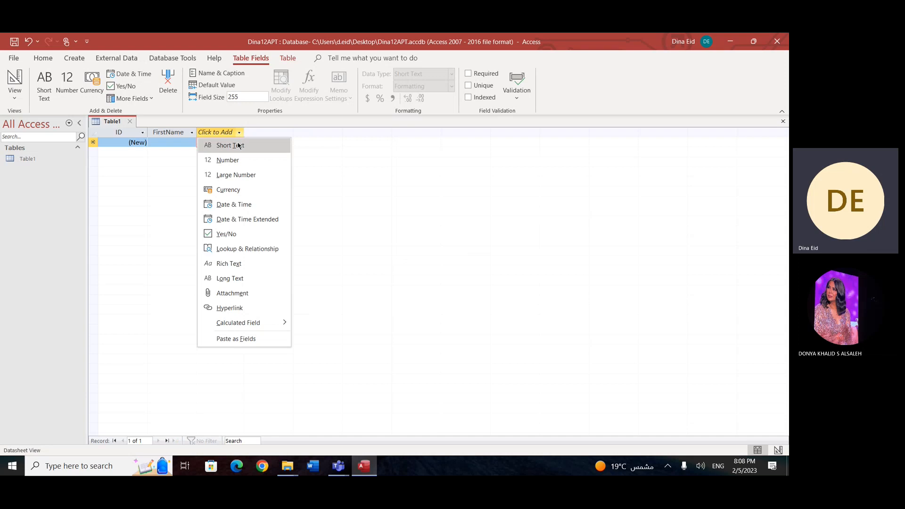
left_click(239, 146)
type("Last")
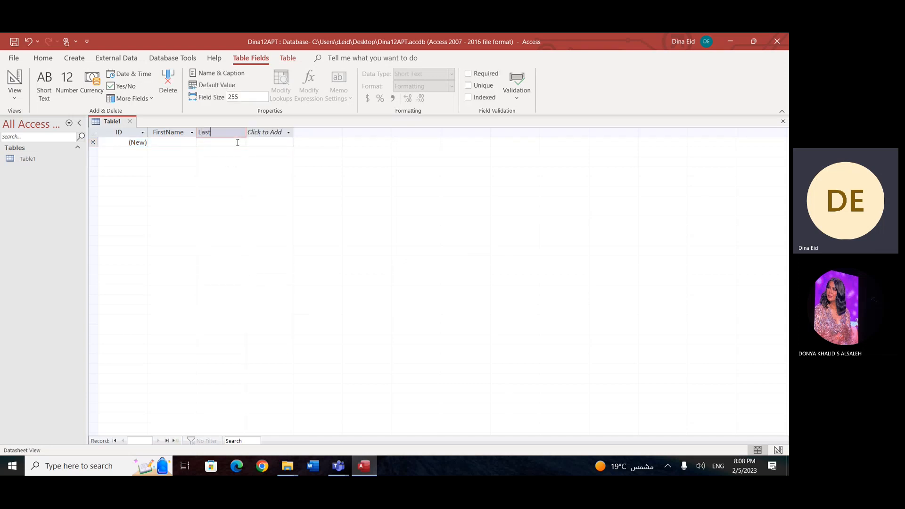
type("Name")
Step: Add a Long Text field named Address and a Yes/No field named PaidFees after LastName
left_click(288, 133)
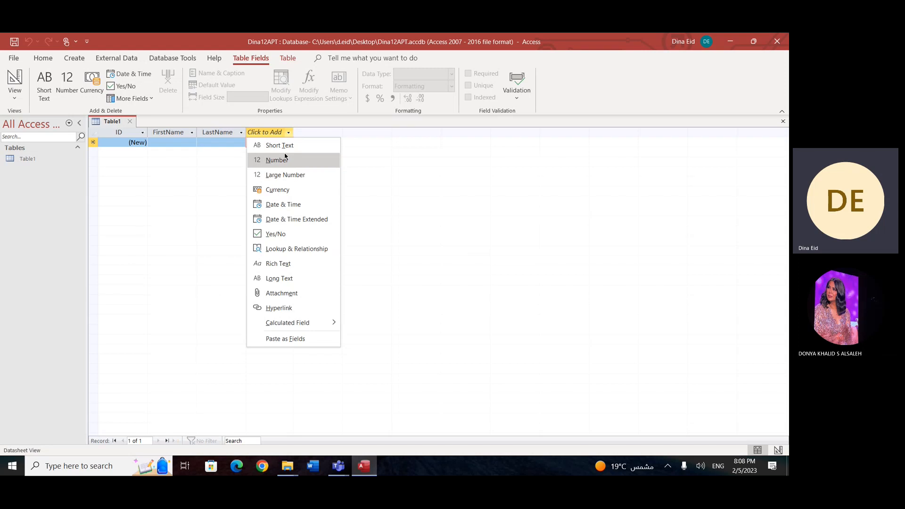
left_click(297, 278)
type("Address")
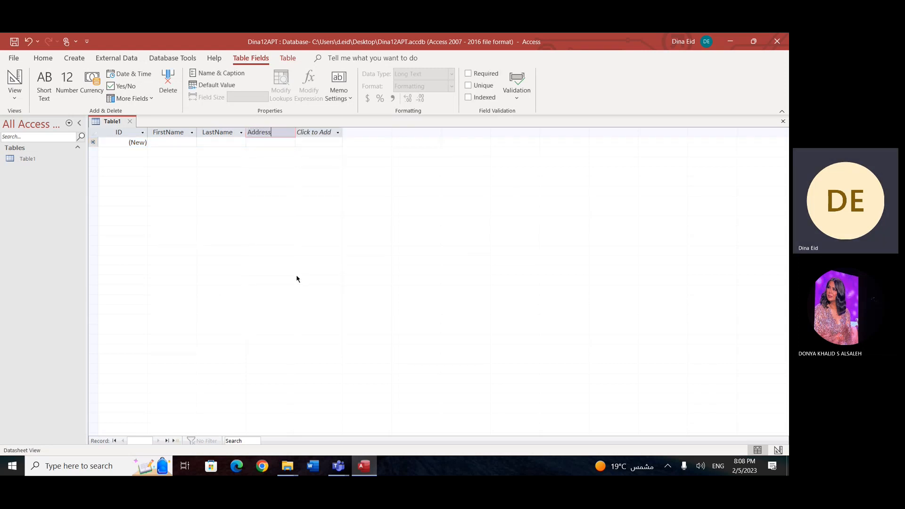
left_click(342, 134)
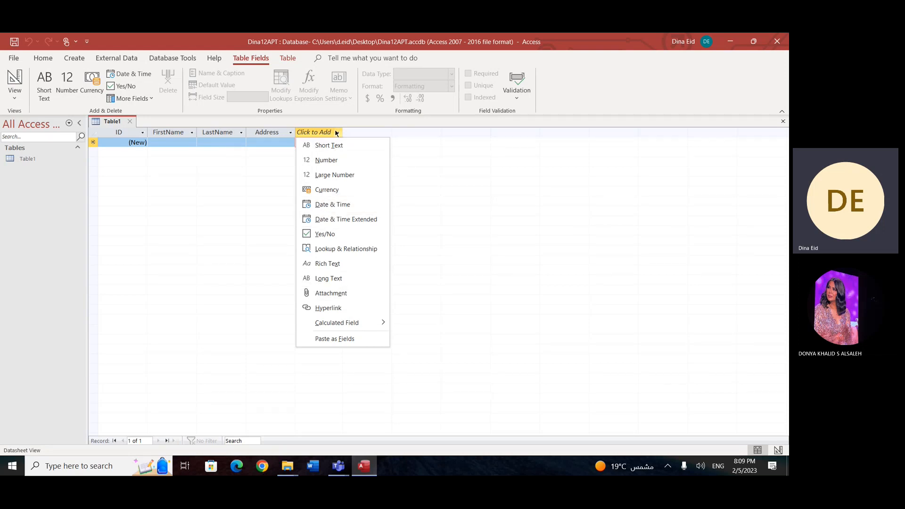
left_click(340, 235)
type("PaidFees")
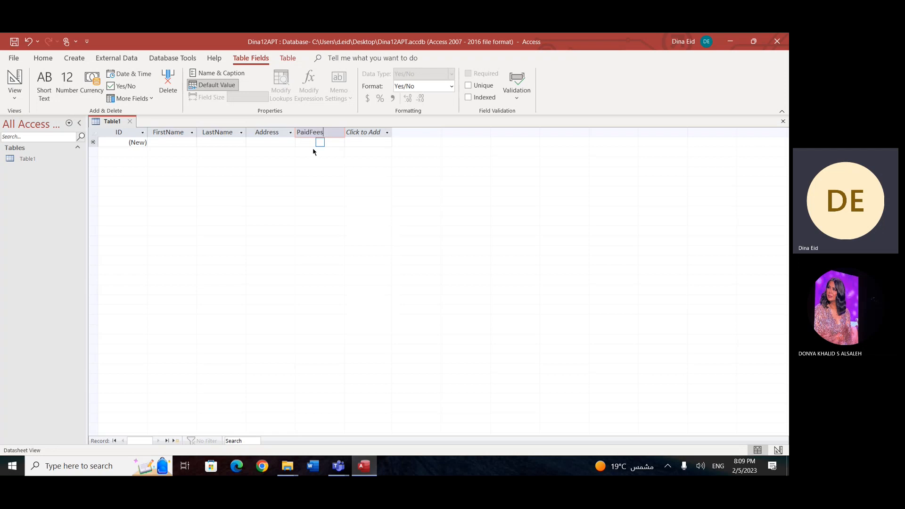
Step: Add a Short Text field named PhoneNumber after the PaidFees field
left_click(387, 133)
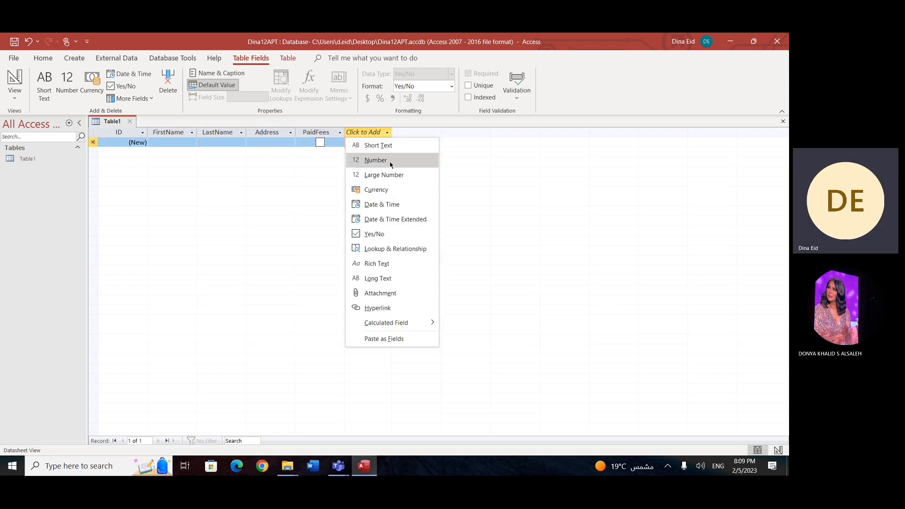
left_click(396, 144)
type("N")
key("BackSpace")
type("PhoneNumber")
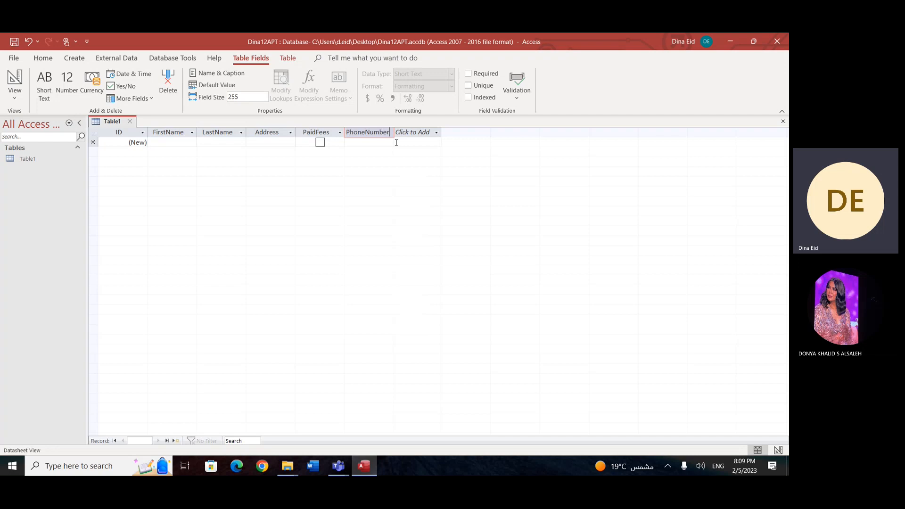
left_click(397, 142)
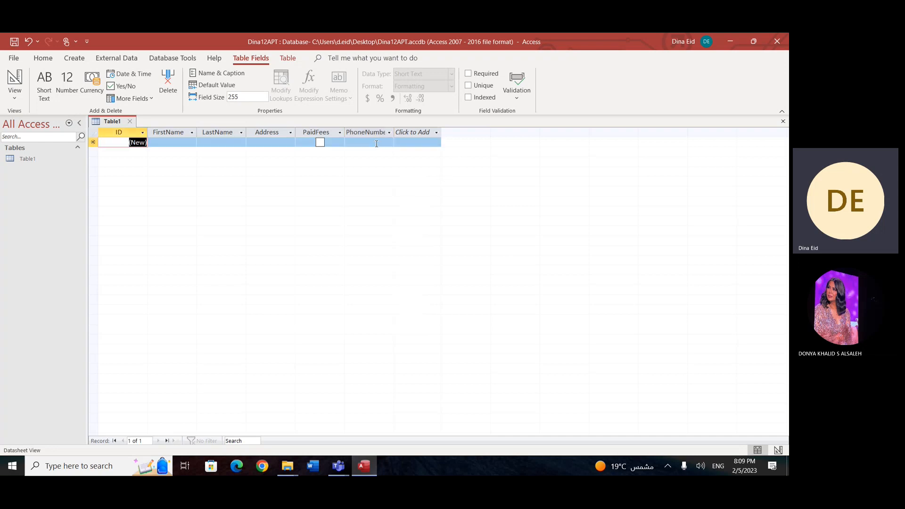
Step: Enter a sample phone number in the PhoneNumber field of the first record and commit the record
left_click(376, 144)
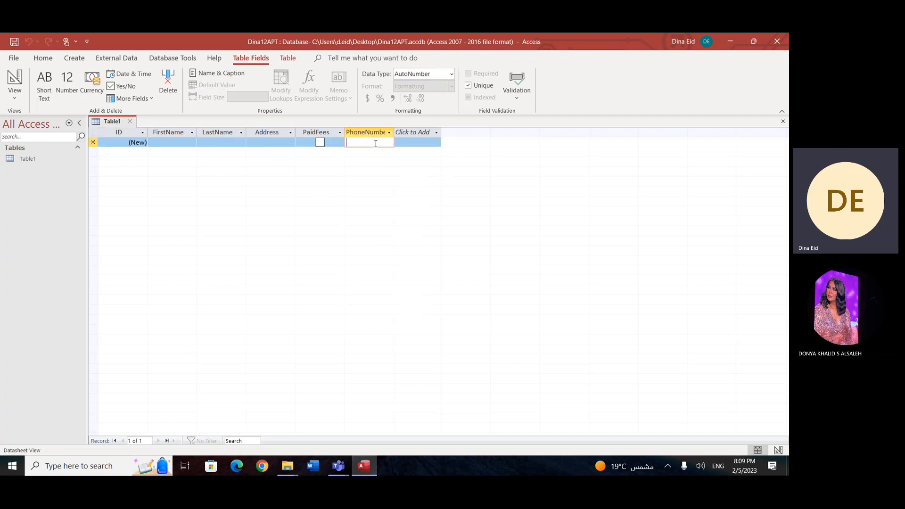
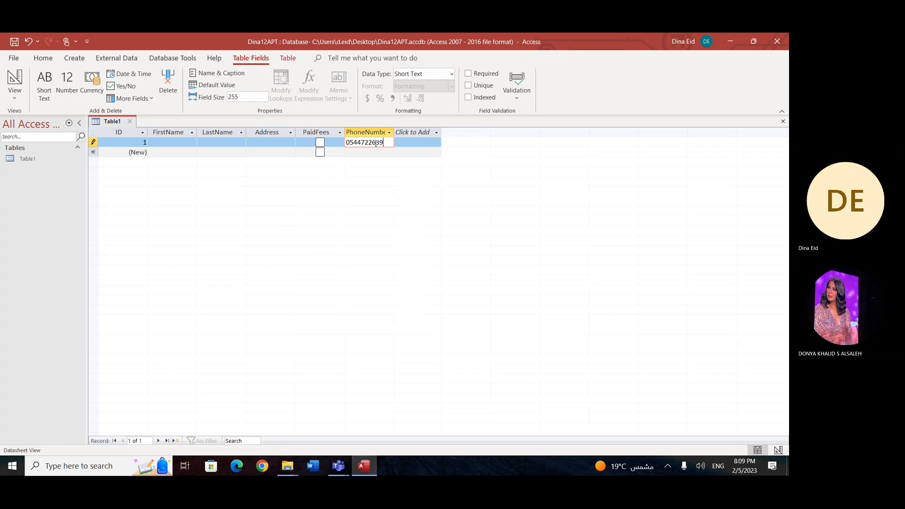
left_click(423, 151)
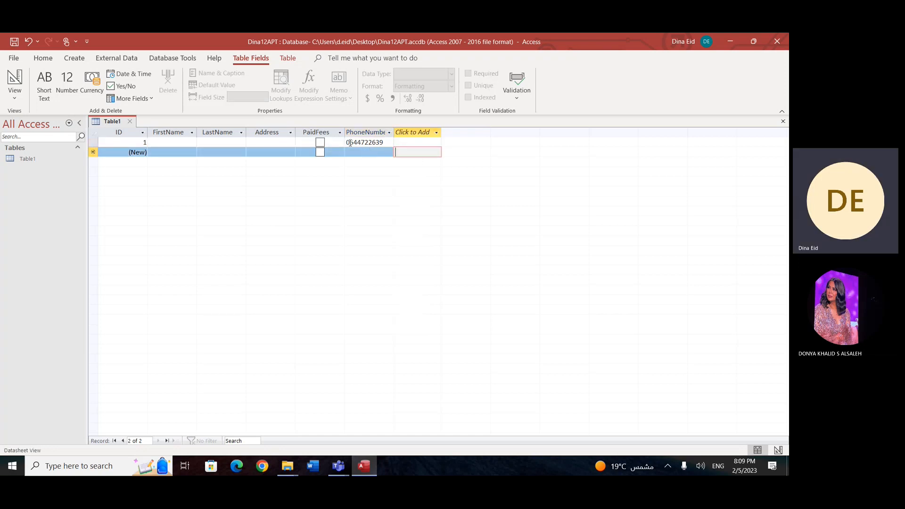
Step: Change the data type of the PhoneNumber field to Number
left_click(348, 142)
left_click(363, 132)
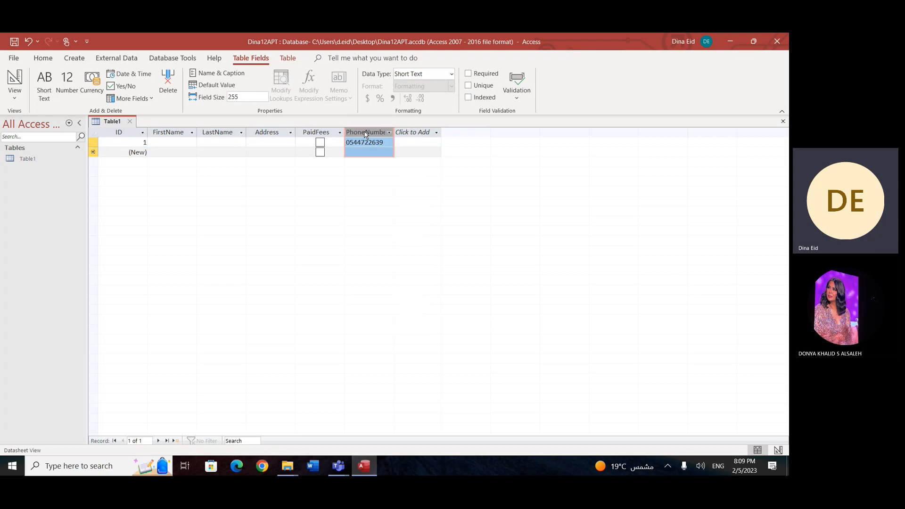
left_click(451, 76)
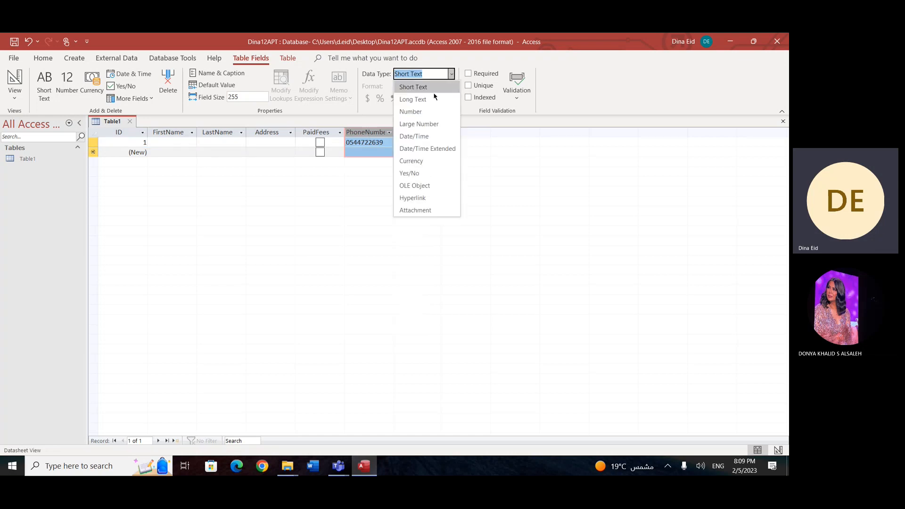
left_click(424, 112)
key("Tab")
key("Return")
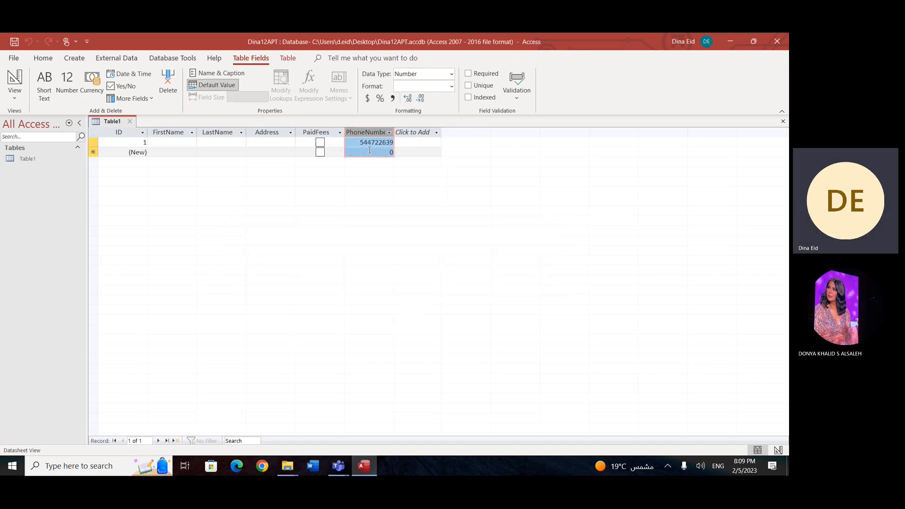
left_click(370, 151)
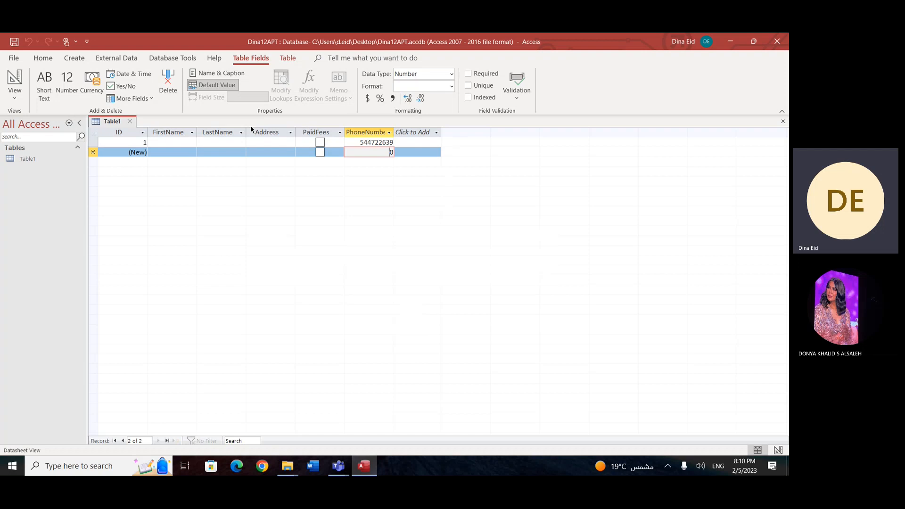
Step: Set the field size of FirstName to 20 and accept the shorter size
left_click(173, 143)
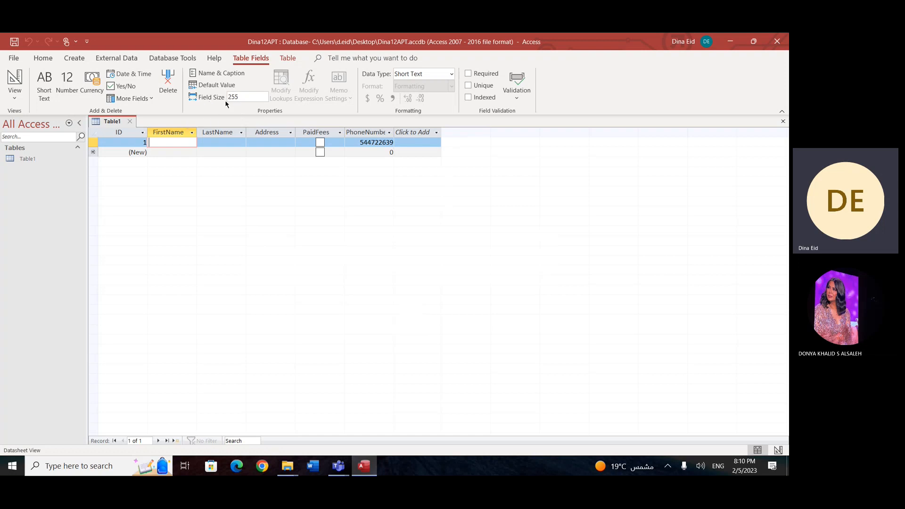
left_click(246, 97)
left_click(246, 97)
left_click_drag(246, 97, 228, 98)
type("20")
key("Return")
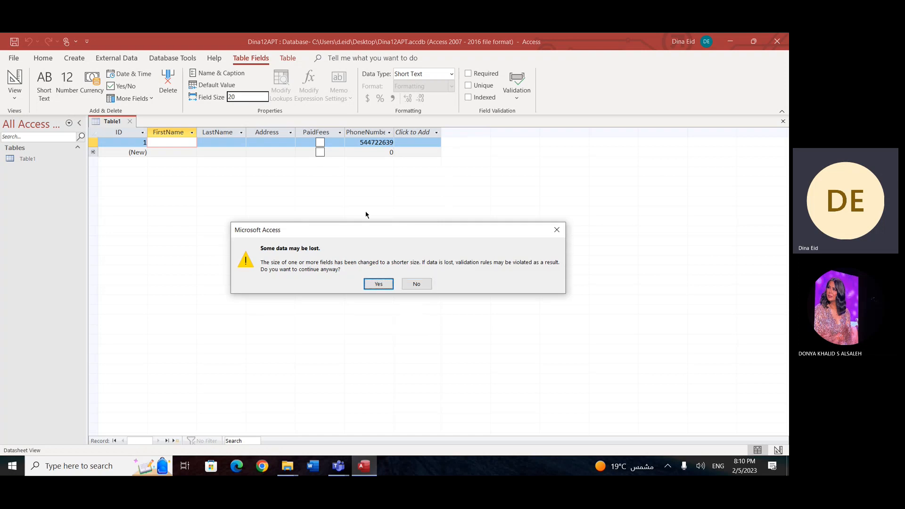
key("Return")
Step: Set the field size of LastName to 15 and accept the shorter size
left_click(204, 143)
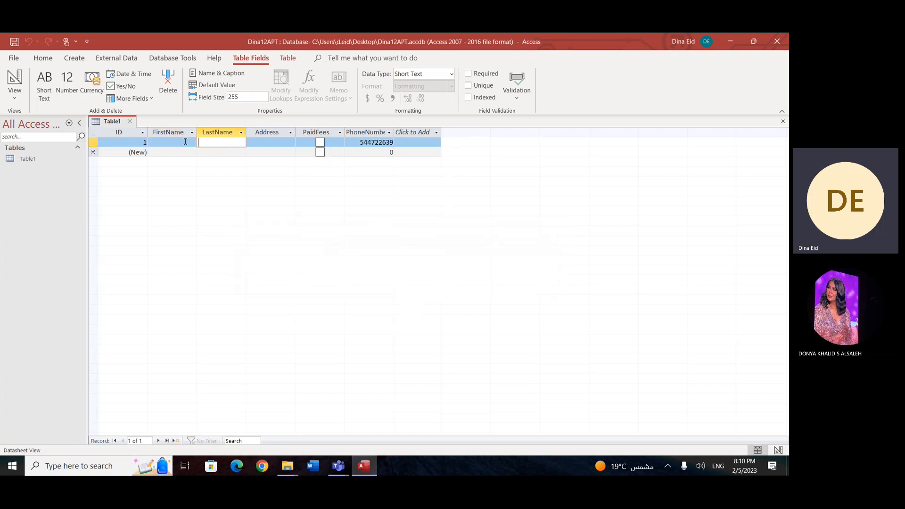
double_click(239, 96)
type("15")
left_click(375, 223)
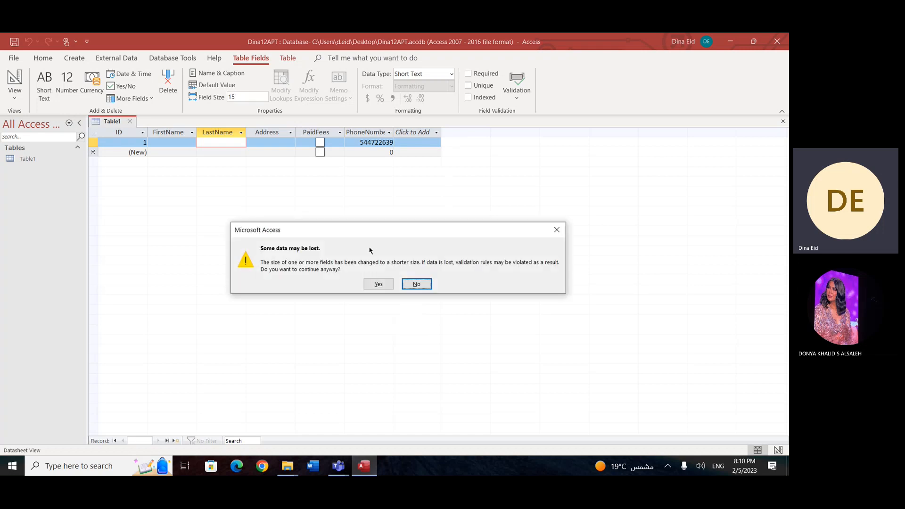
left_click(379, 285)
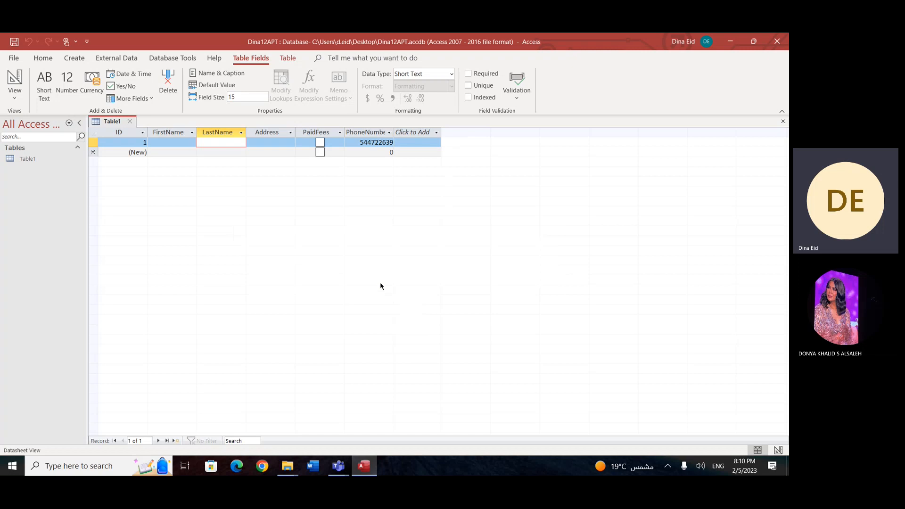
left_click(244, 152)
left_click(97, 140)
left_click(168, 139)
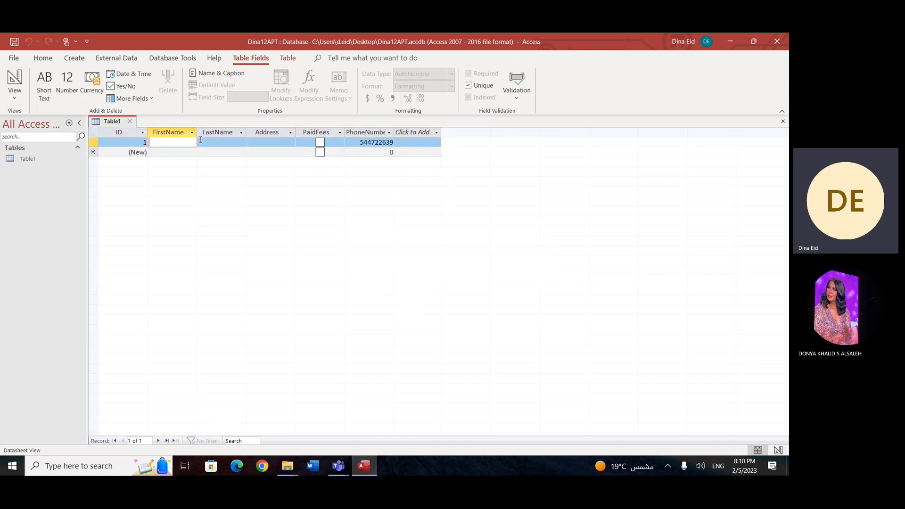
left_click(217, 141)
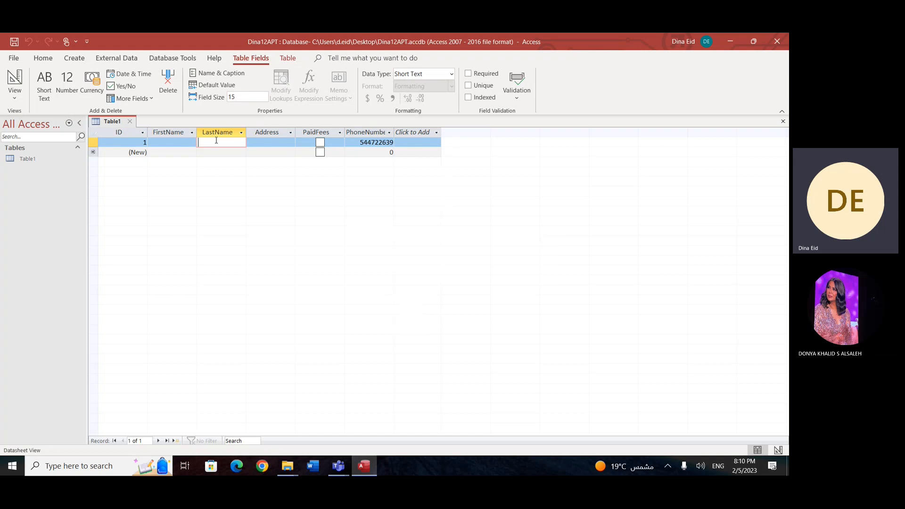
Step: Make the FirstName field required and keep the new setting despite the existing data
left_click_drag(174, 152, 174, 142)
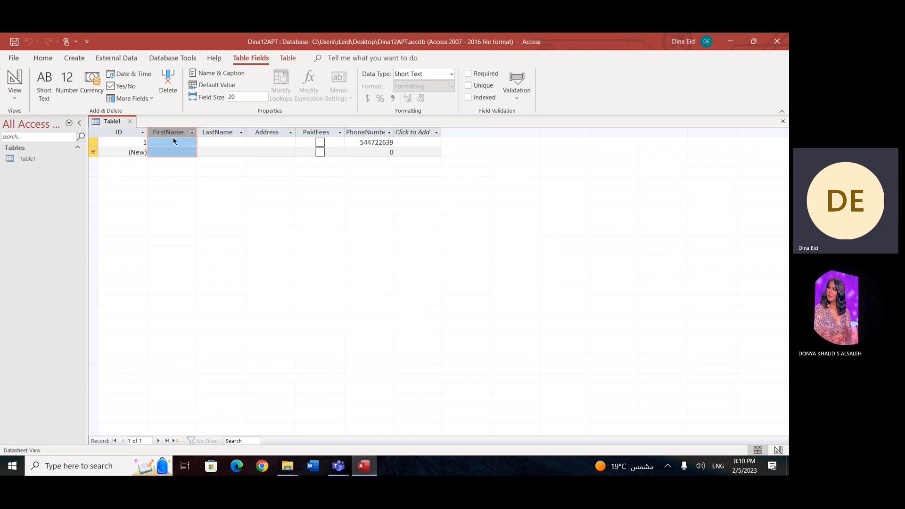
left_click(175, 141)
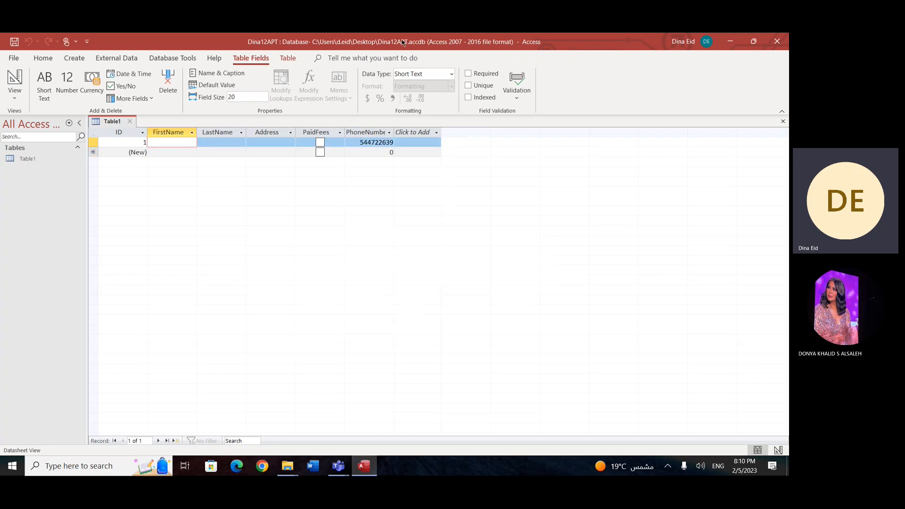
left_click(469, 74)
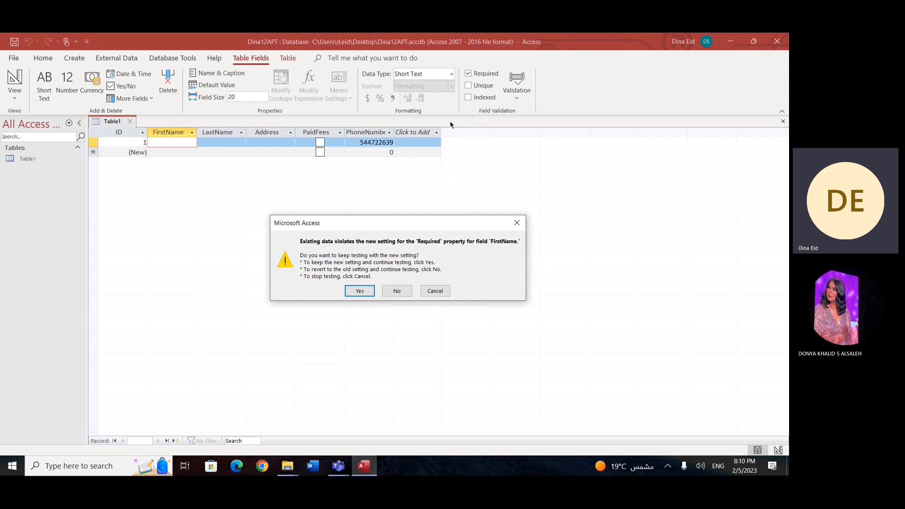
left_click(360, 291)
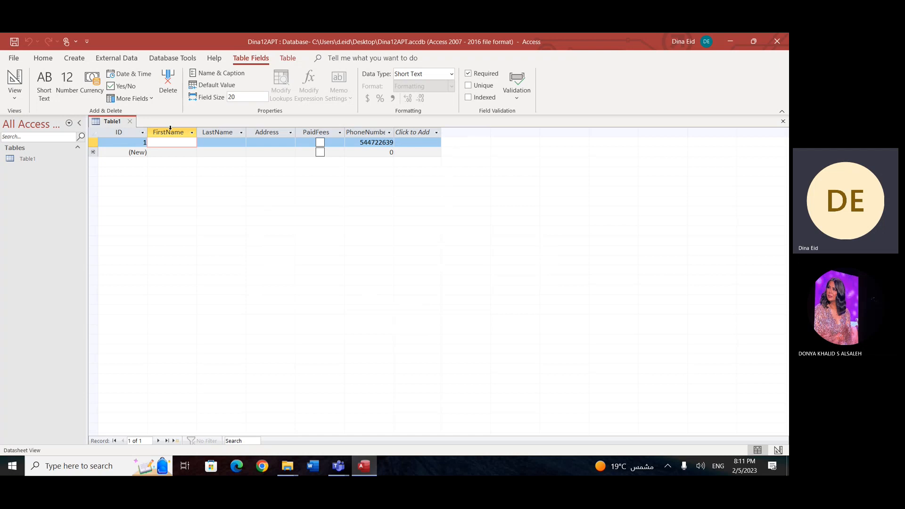
left_click(213, 145)
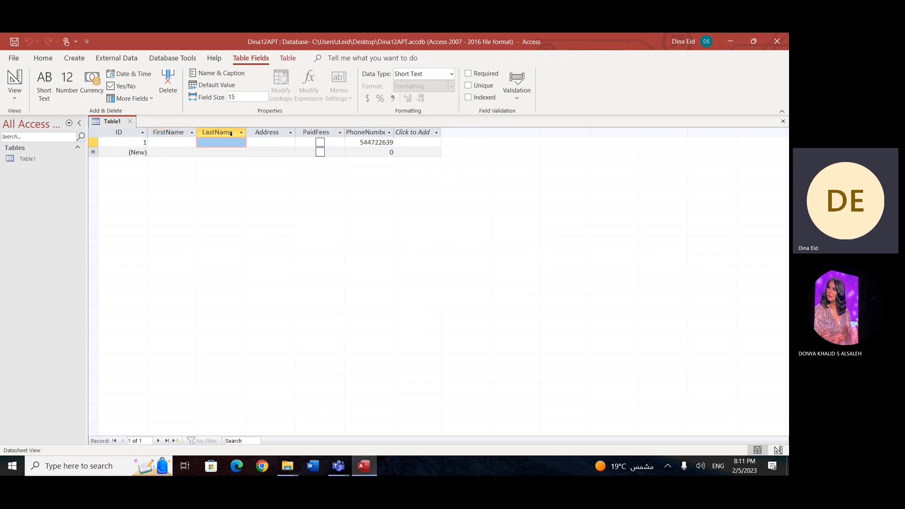
left_click(174, 133)
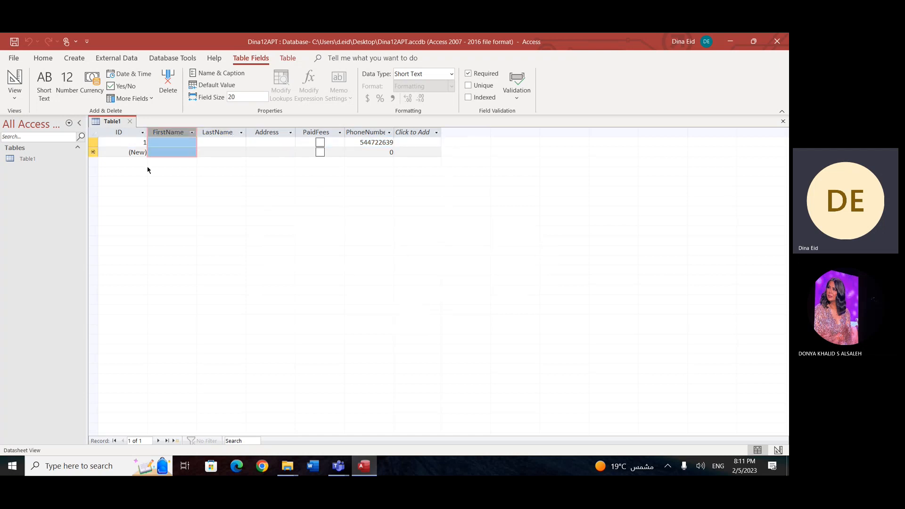
left_click(171, 142)
left_click(191, 153)
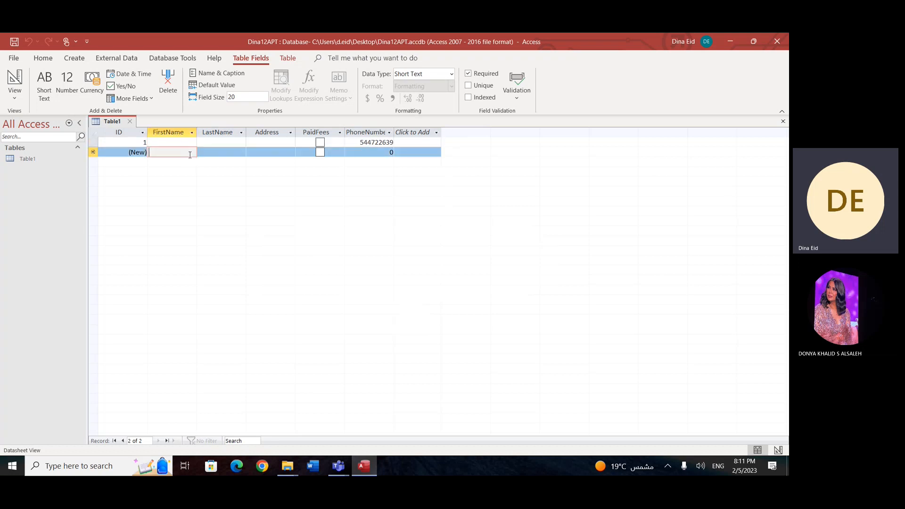
Step: Make the LastName field required and keep the new setting despite the existing data
left_click(216, 142)
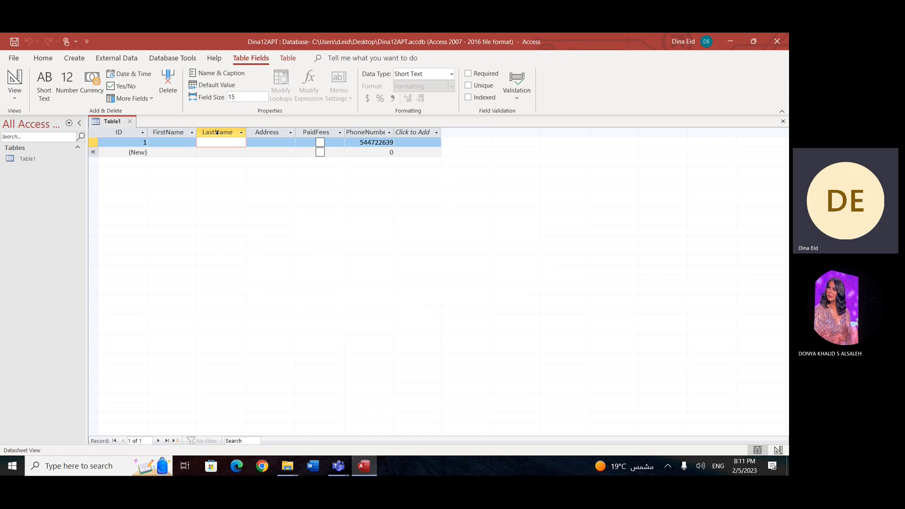
left_click(217, 133)
left_click(468, 73)
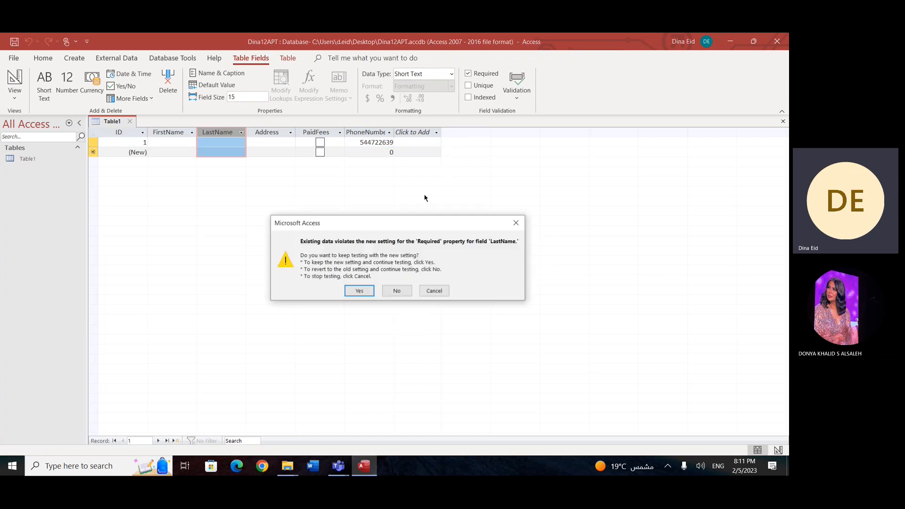
left_click(360, 292)
left_click(180, 132)
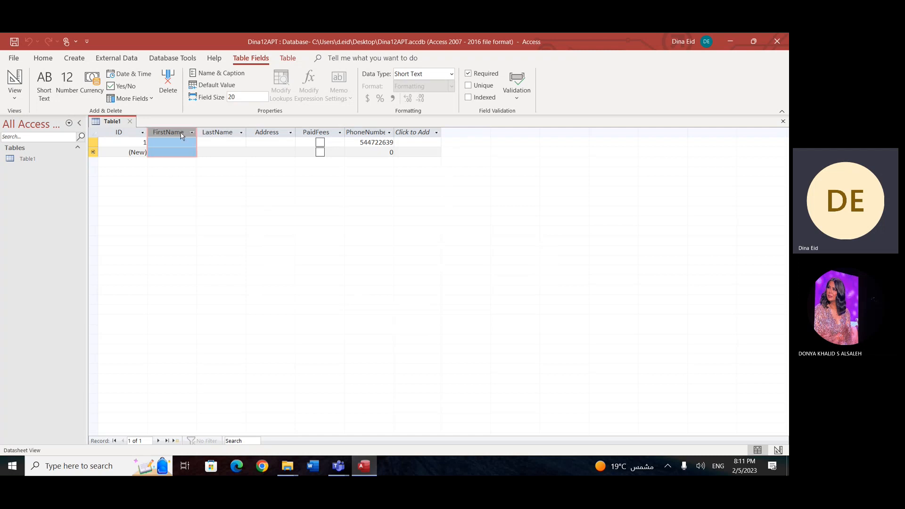
left_click(229, 129)
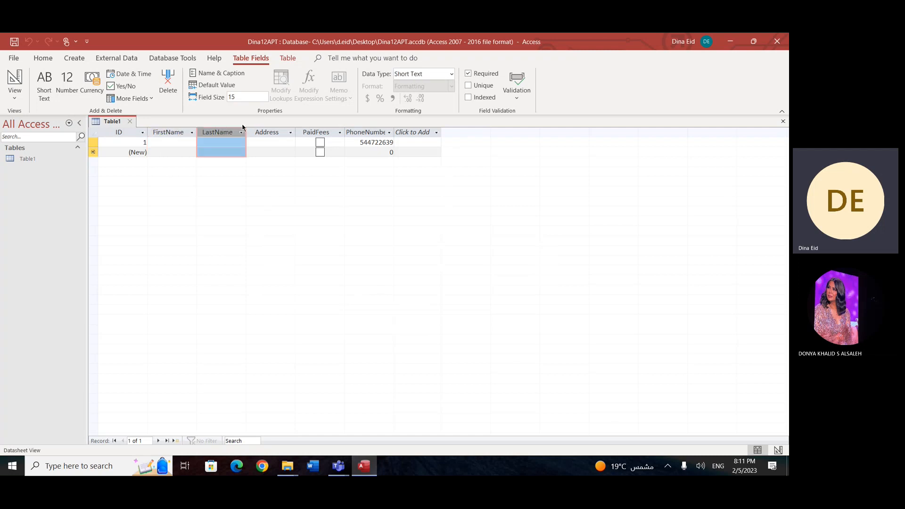
left_click_drag(282, 142, 407, 144)
Step: Try to save a new record with only the Address filled in as "dskhfkjdsf", and discard the record
left_click(176, 151)
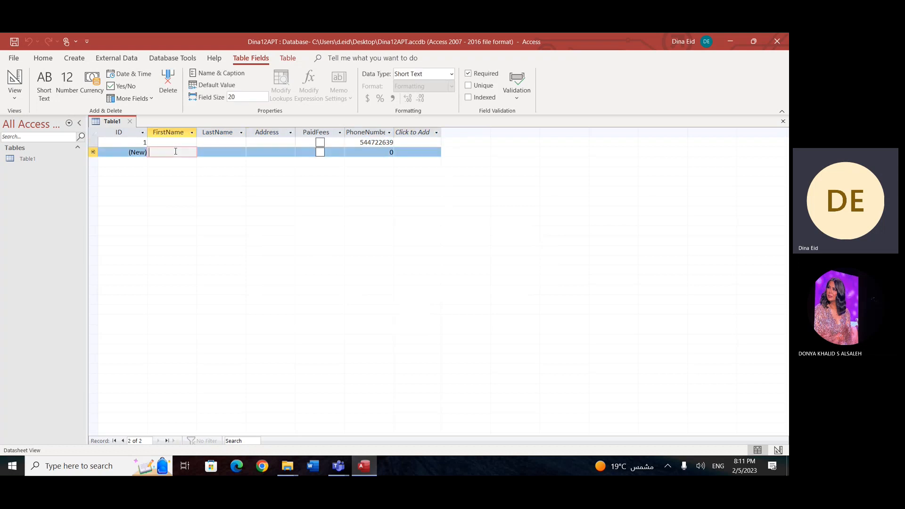
left_click(227, 153)
left_click(260, 153)
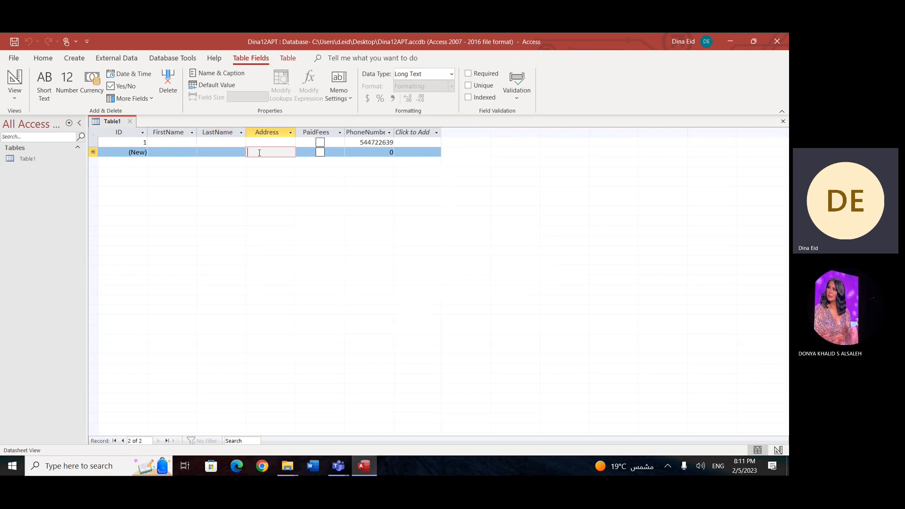
type("dskhfkjdsf")
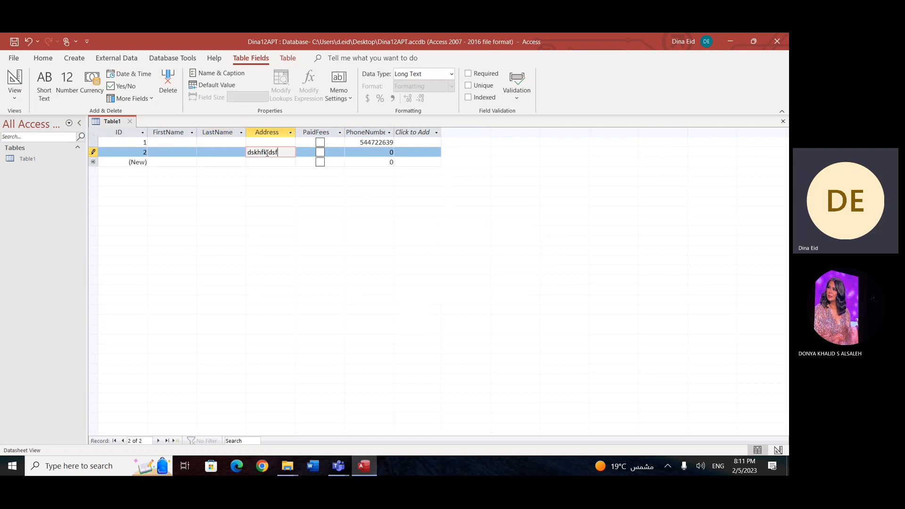
left_click(203, 162)
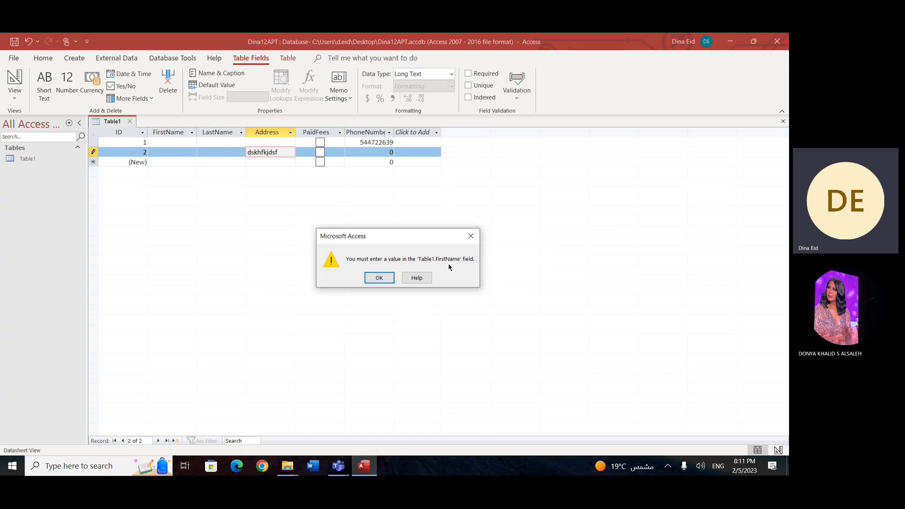
left_click(375, 279)
left_click(175, 141)
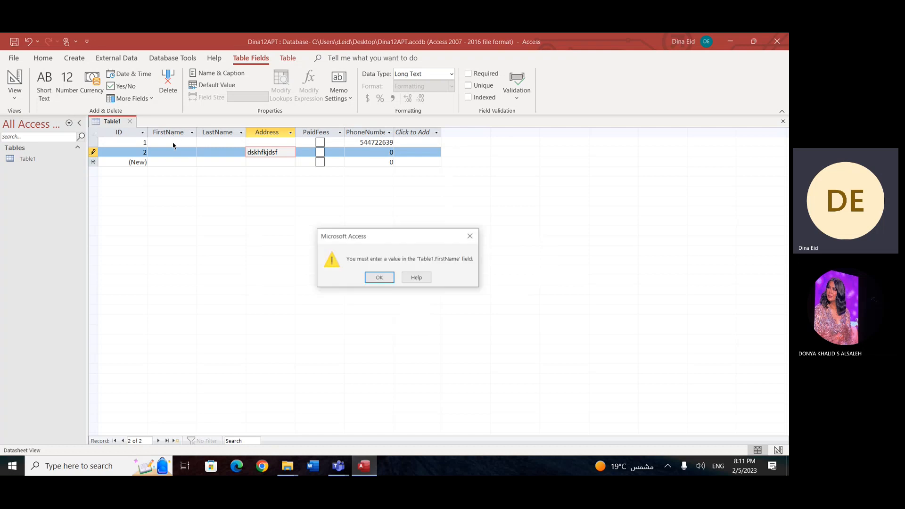
left_click(376, 279)
key("Escape")
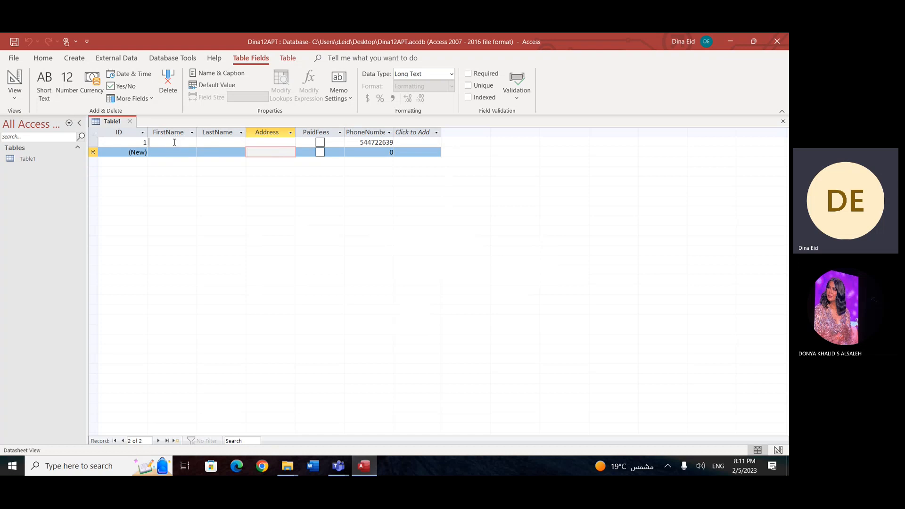
Step: Enter the student's first name and last name in the first record and commit the record
left_click(174, 142)
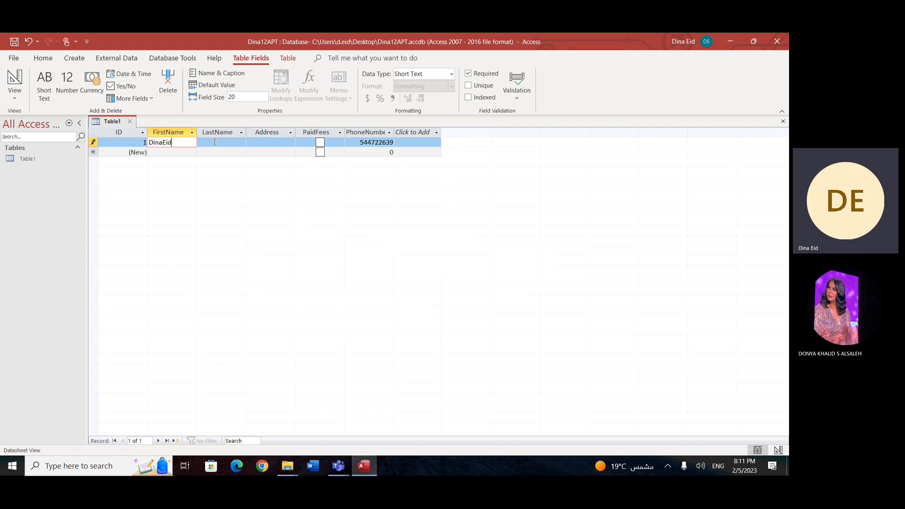
left_click(224, 144)
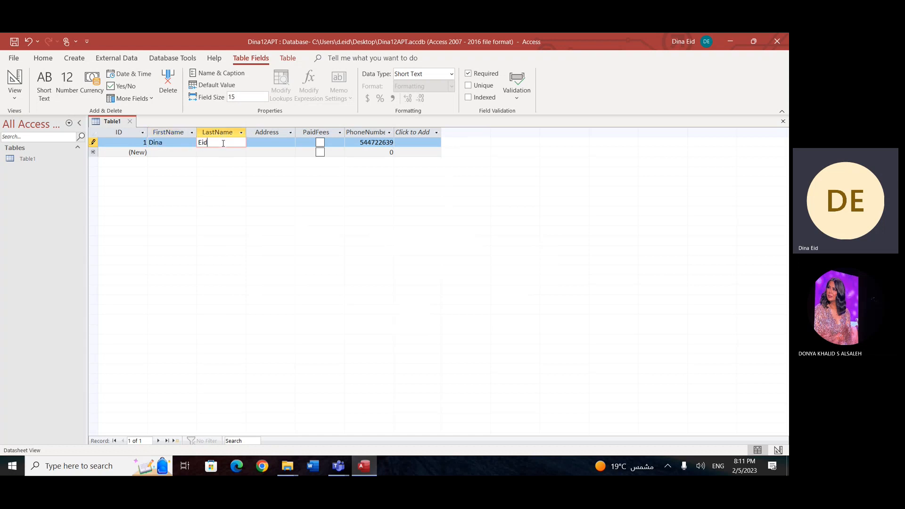
left_click(172, 151)
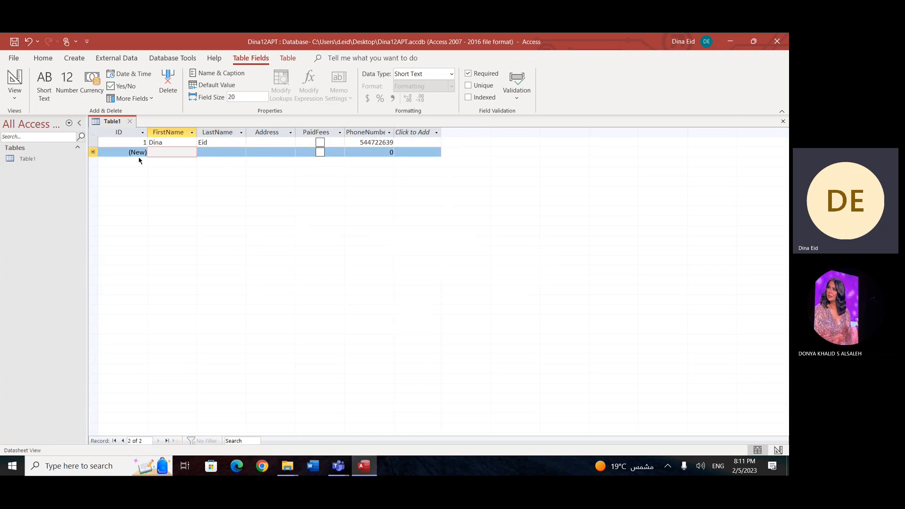
left_click(93, 152)
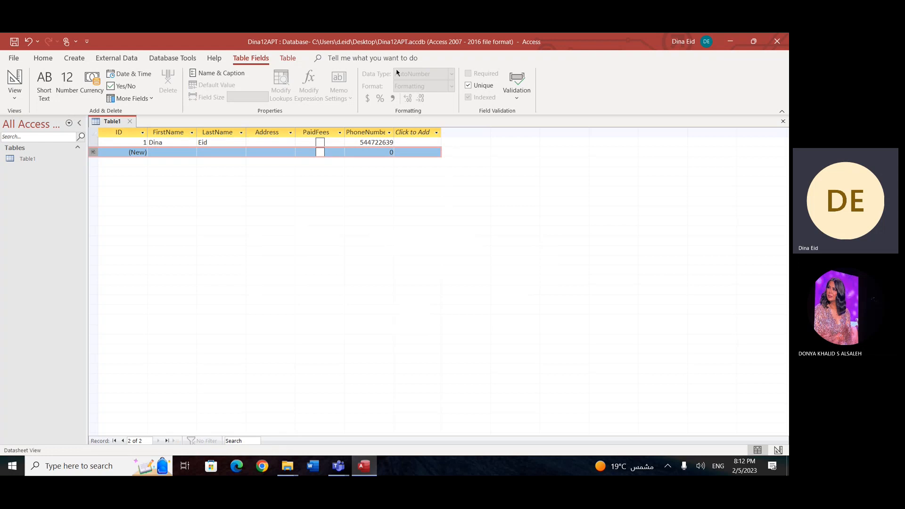
left_click(169, 133)
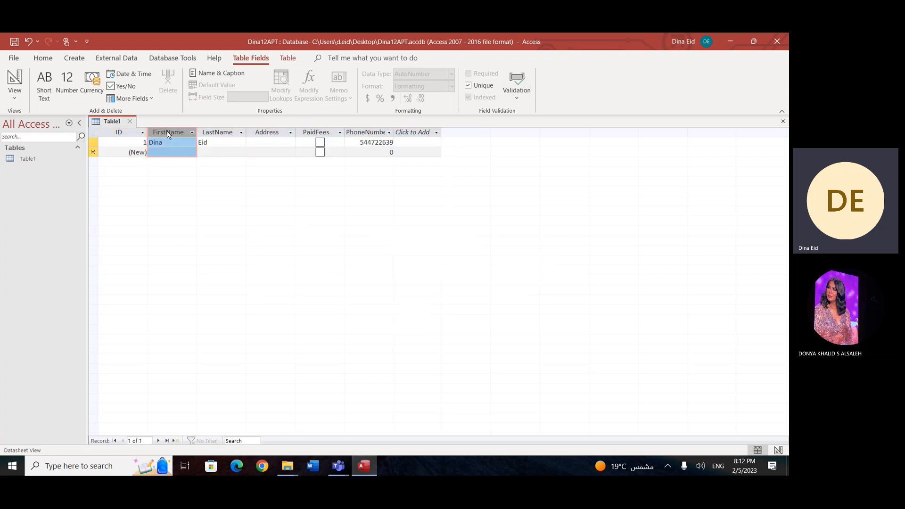
left_click(209, 132)
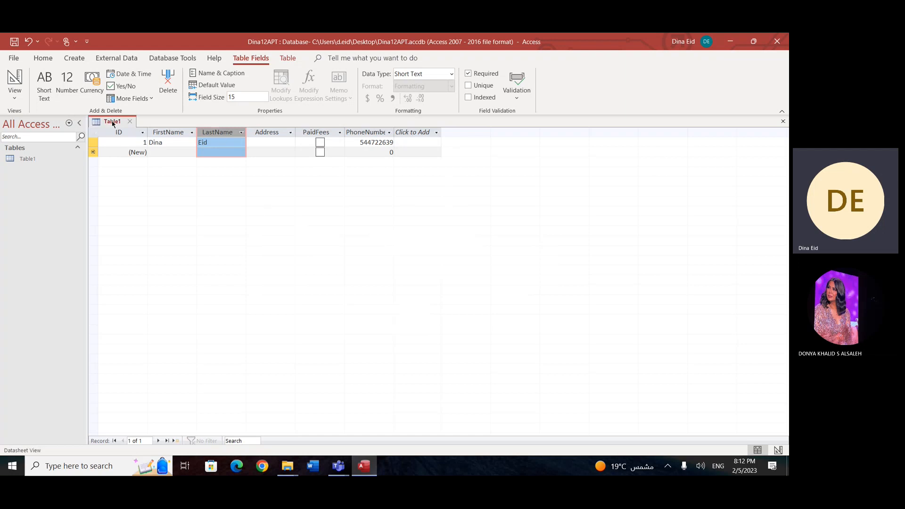
Step: Switch the table to Design View, saving it under the name Students
left_click(14, 97)
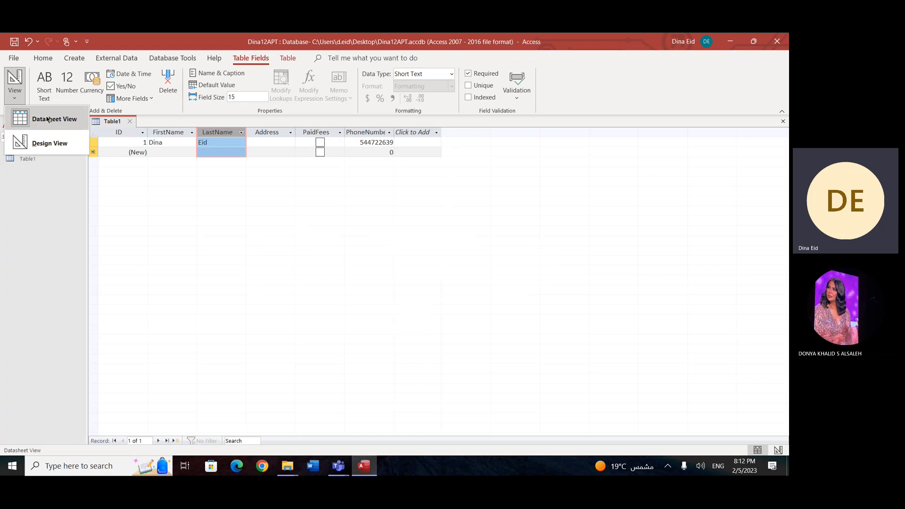
left_click(57, 142)
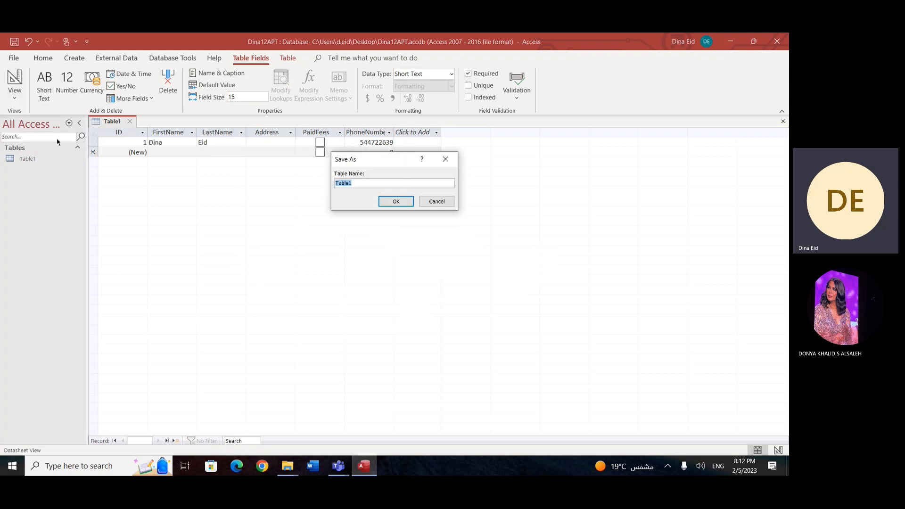
type("Students")
key("Return")
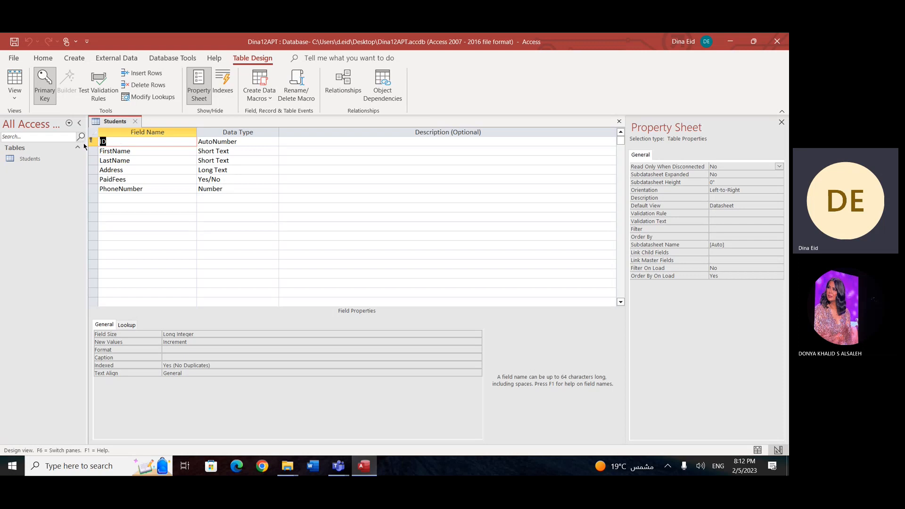
Step: Rename the ID field of the Students table as ComputerID
left_click(92, 335)
key("shift+Right")
key("shift+Right")
type("Computer")
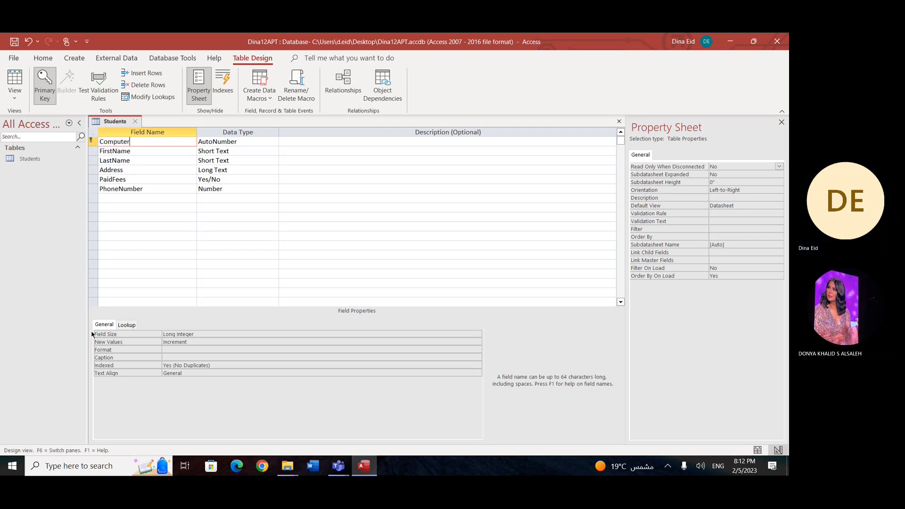
type("ID")
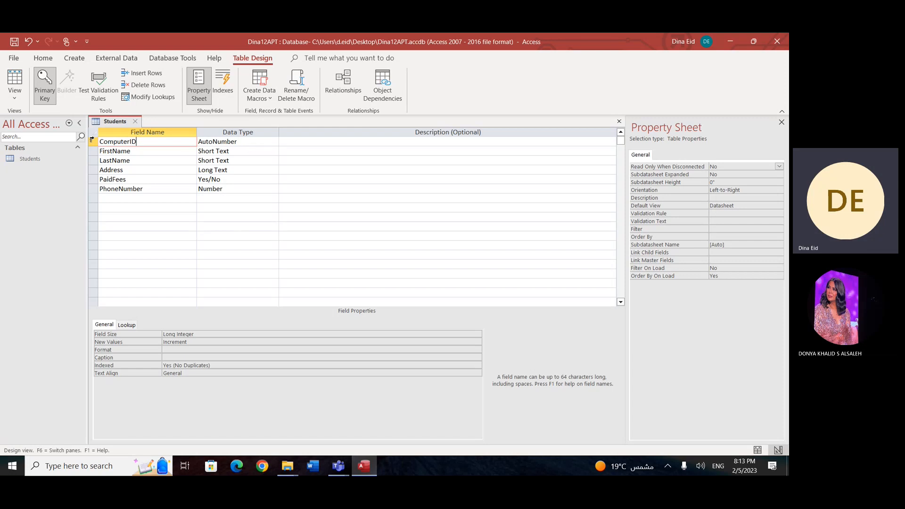
Step: Change the ComputerID field's data type to Short Text and check its Field Size and Required properties
right_click(92, 139)
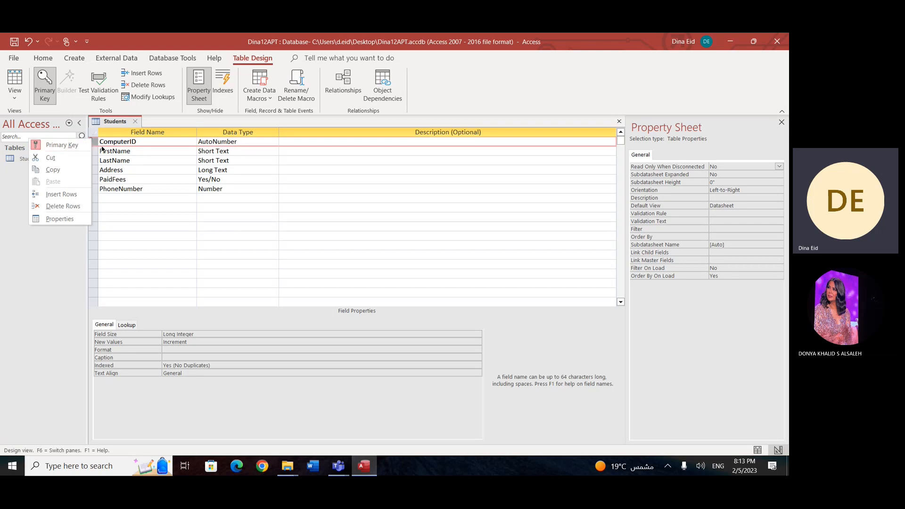
left_click(122, 142)
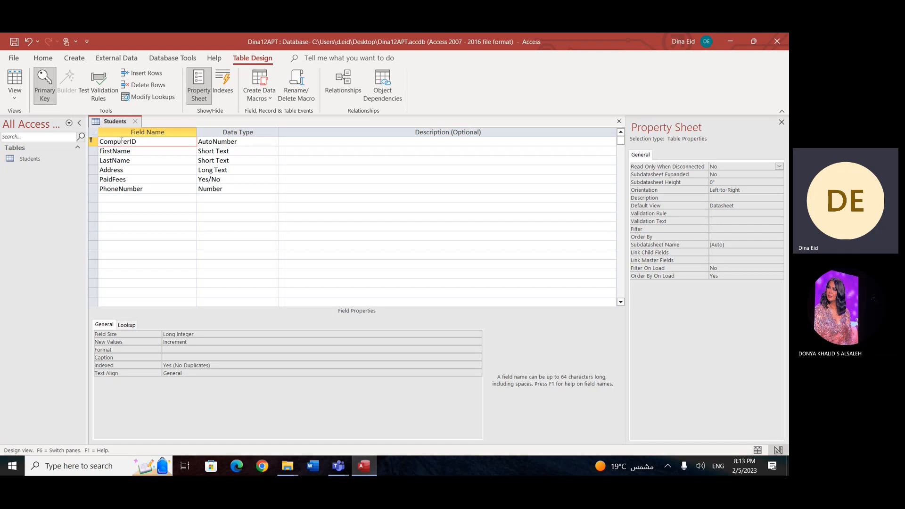
left_click(264, 142)
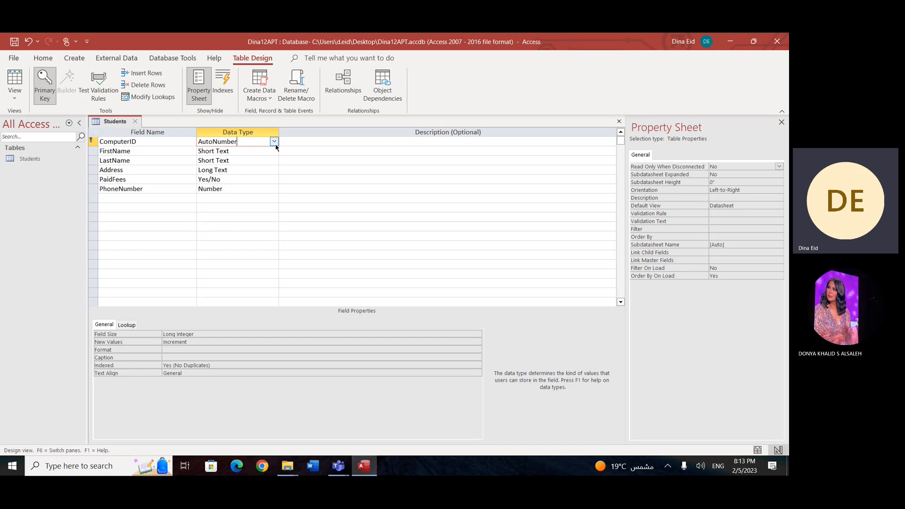
left_click(274, 142)
left_click(246, 151)
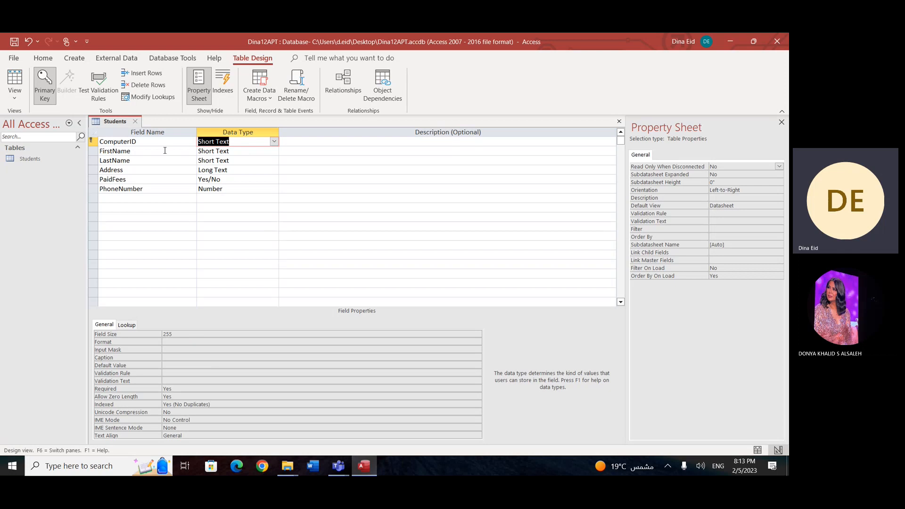
left_click(176, 336)
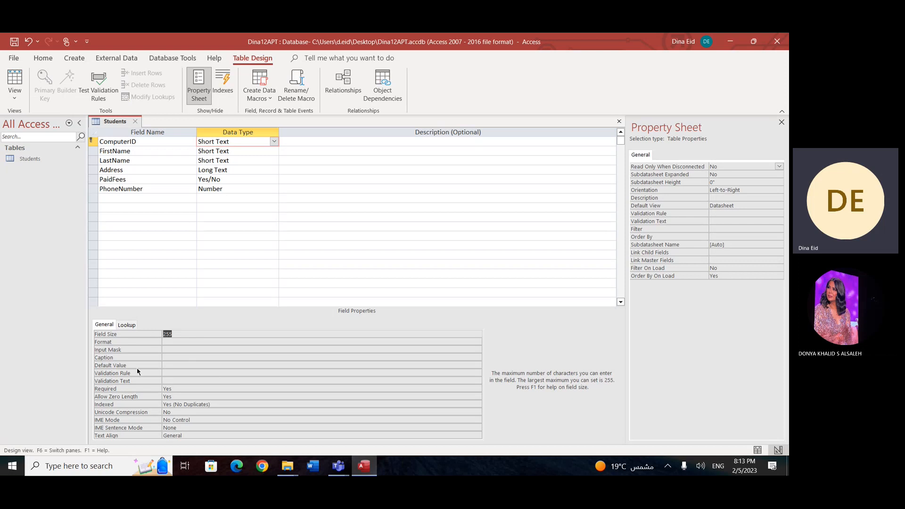
left_click(107, 389)
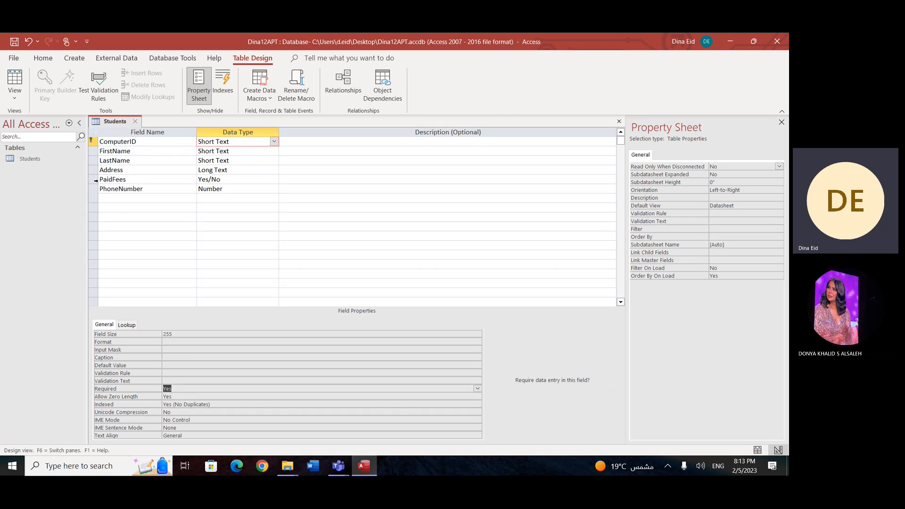
Step: Make the Address field of the Students table required
left_click(96, 180)
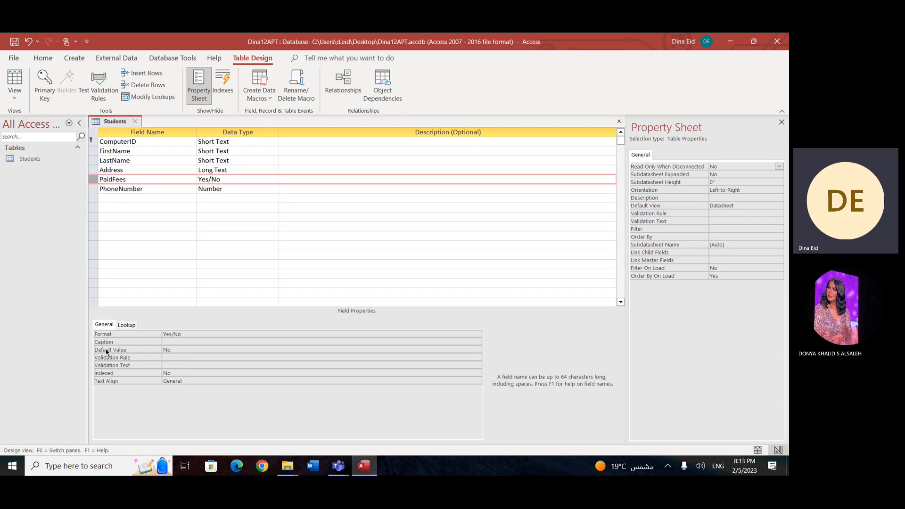
left_click(96, 172)
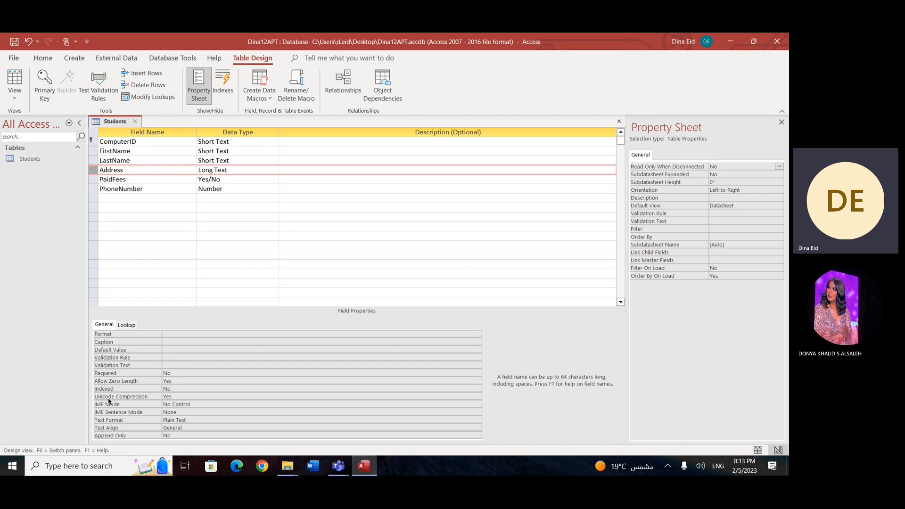
double_click(180, 374)
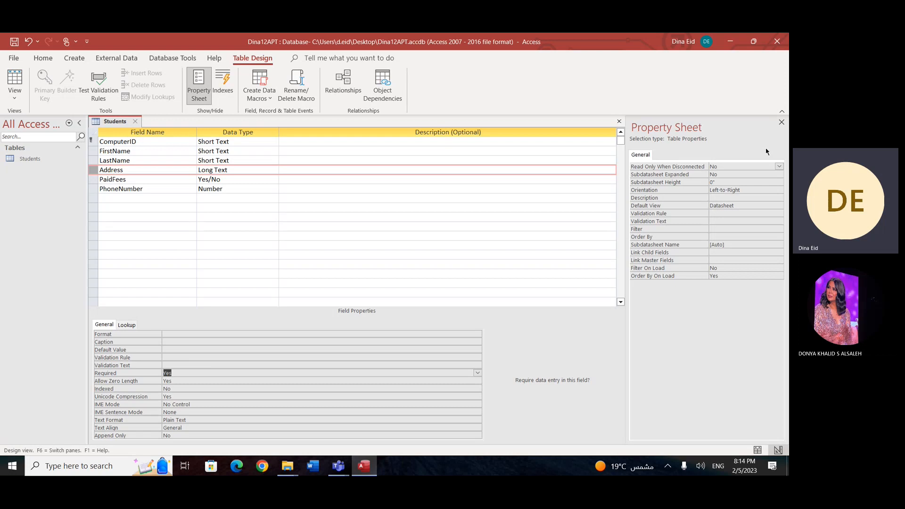
Step: Close the property sheet and the Students table, saving the design, testing existing data and keeping the new Required setting for Address
left_click(782, 122)
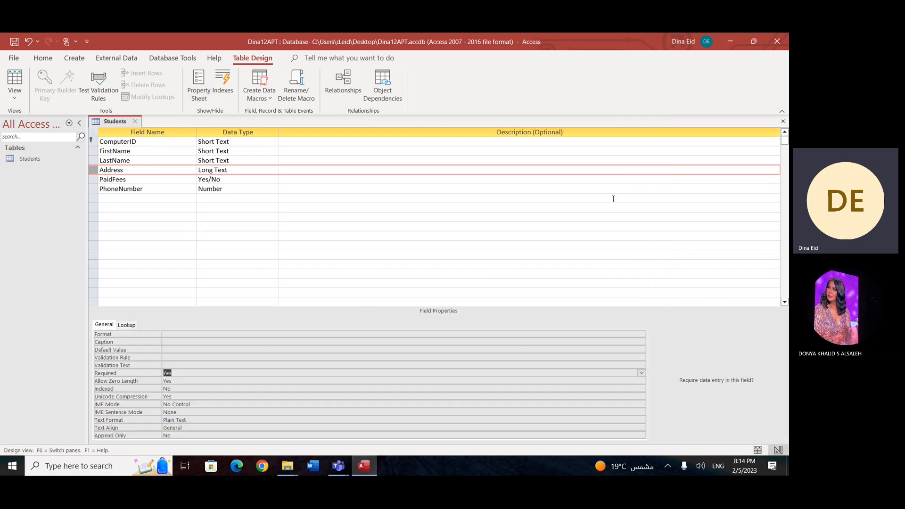
left_click(783, 121)
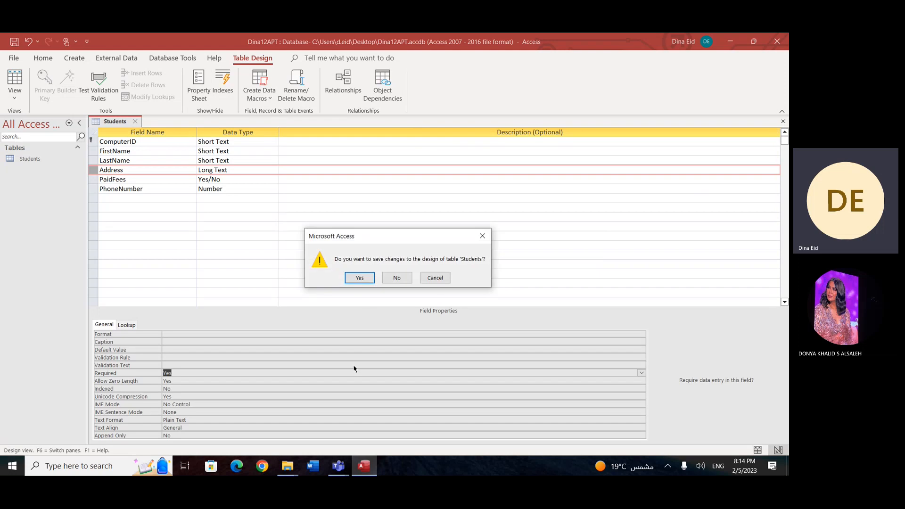
left_click(358, 278)
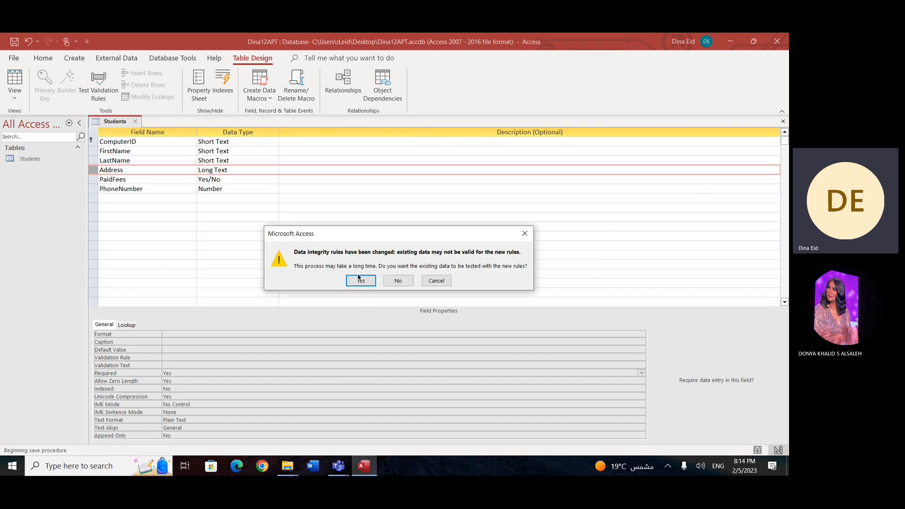
left_click(359, 280)
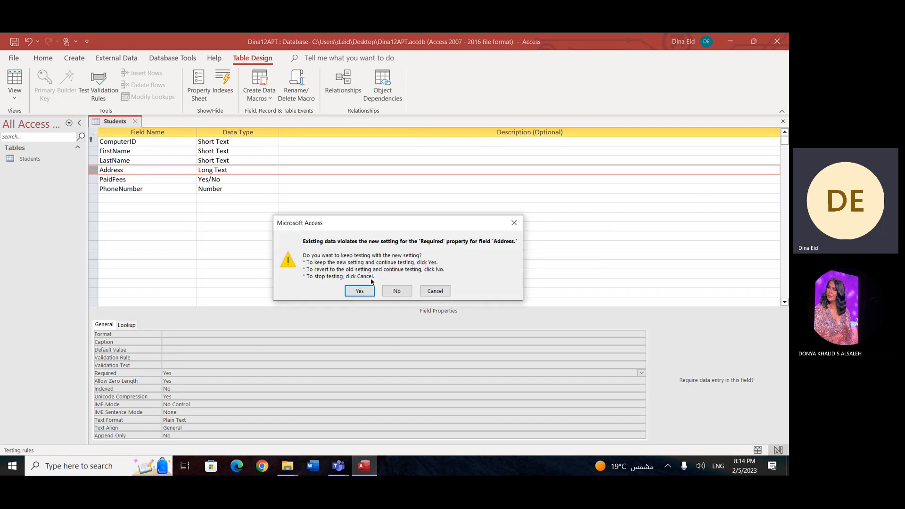
left_click(359, 291)
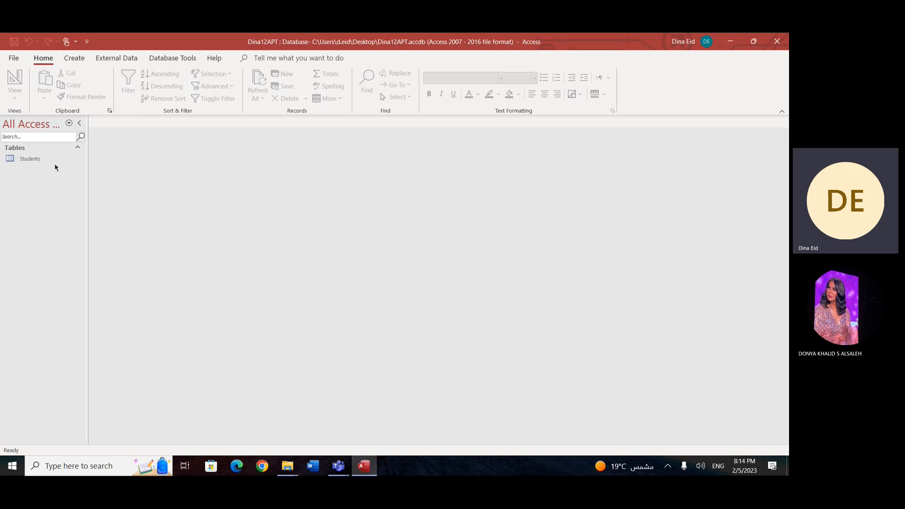
Step: Create a new table and add a Short Text field beside its ID field
right_click(40, 200)
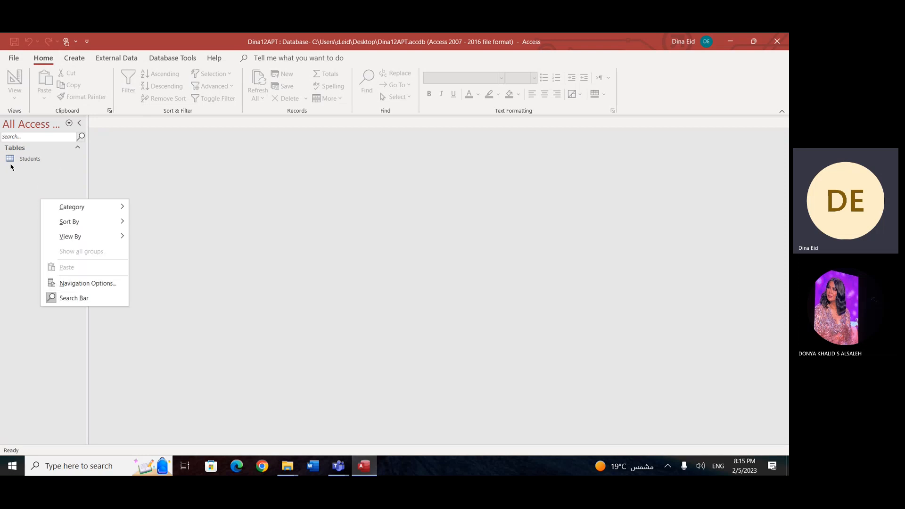
left_click(29, 173)
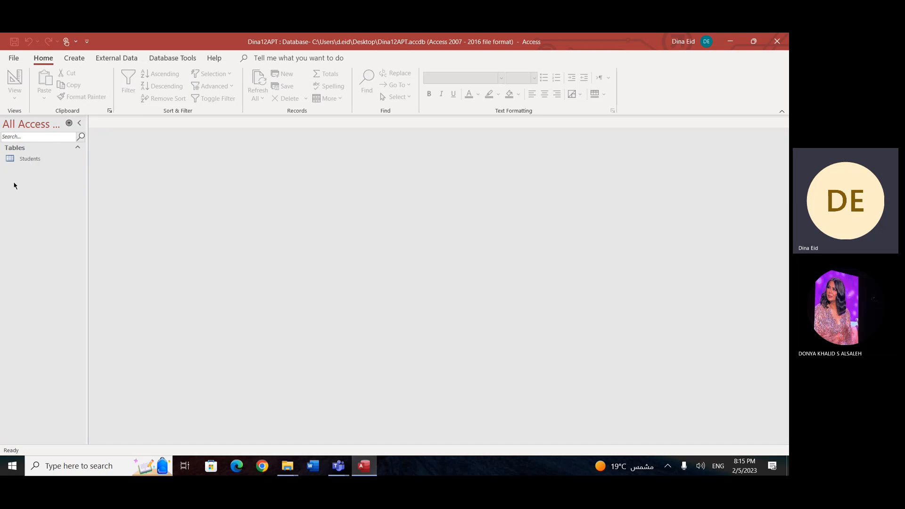
left_click(75, 58)
left_click(60, 89)
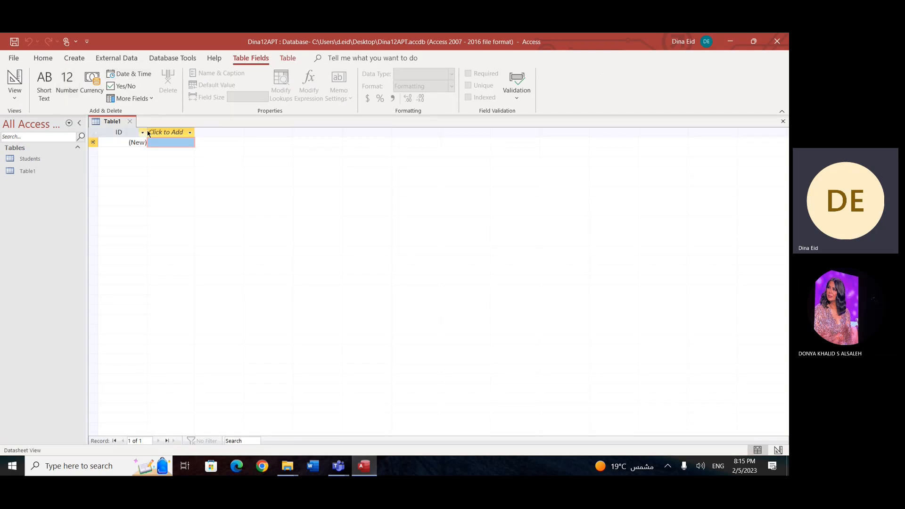
left_click(190, 133)
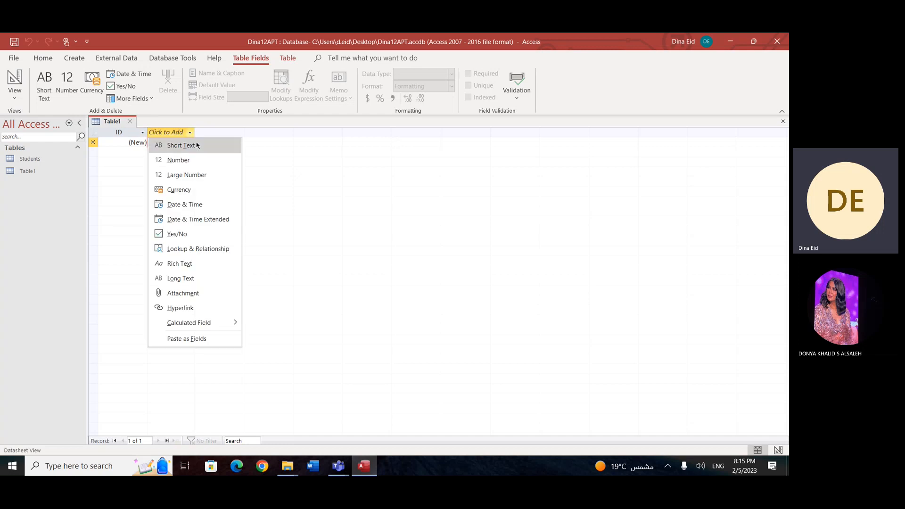
left_click(186, 145)
type("Sub")
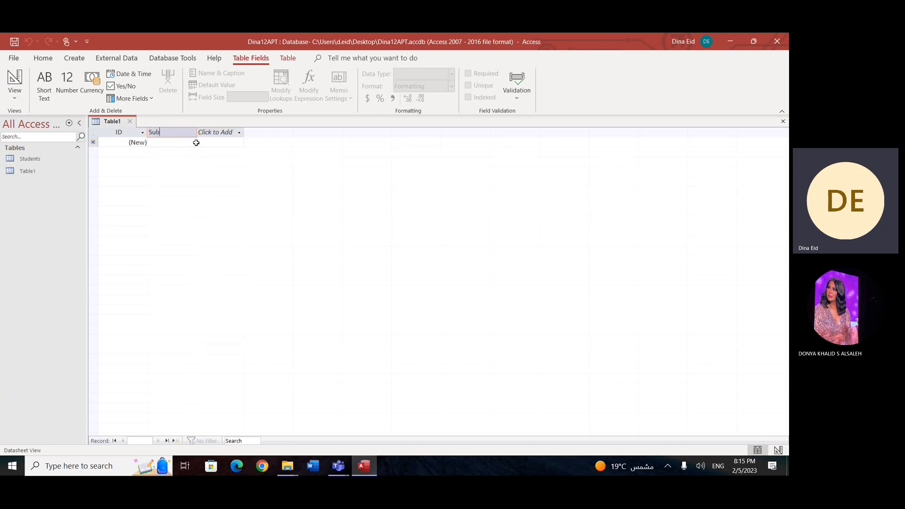
type("jectName")
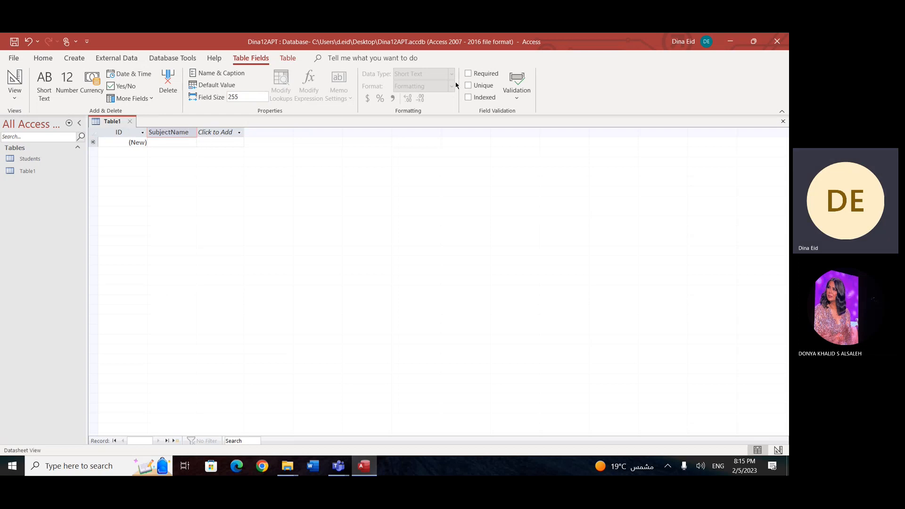
key("Escape")
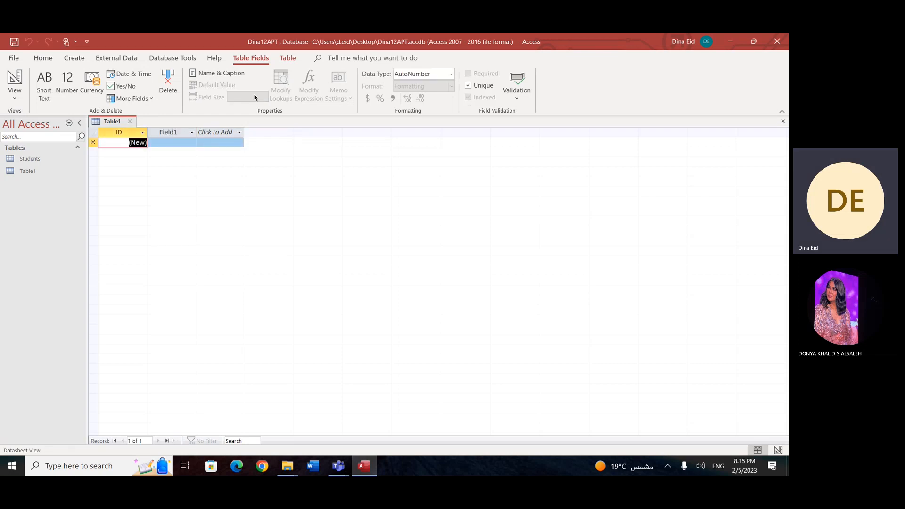
Step: Set the new Short Text field's size to 10 and make the field required
left_click(160, 133)
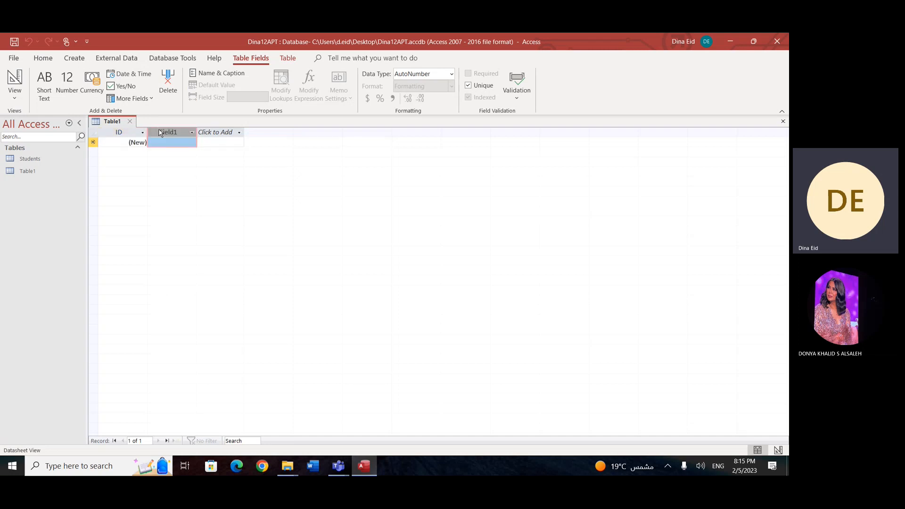
left_click(233, 97)
type("10")
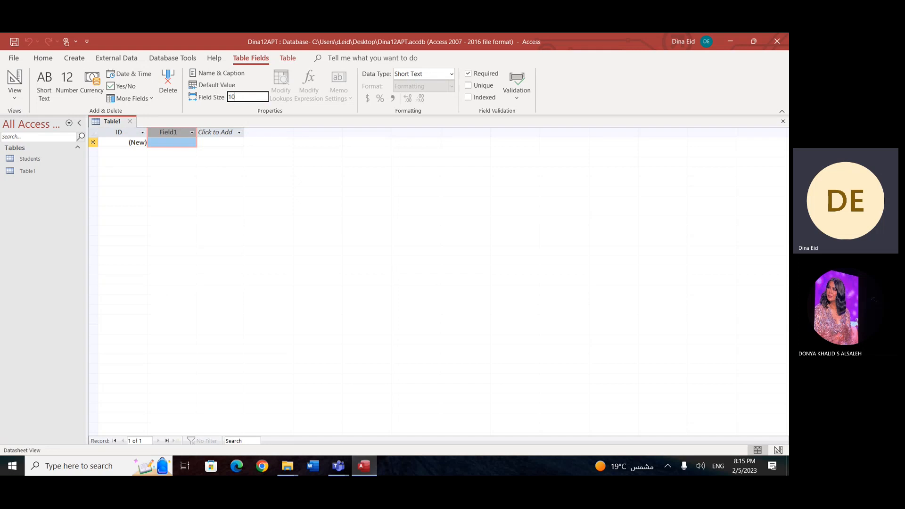
Step: Rename the new Short Text field as SubjectCode
left_click(192, 133)
right_click(169, 135)
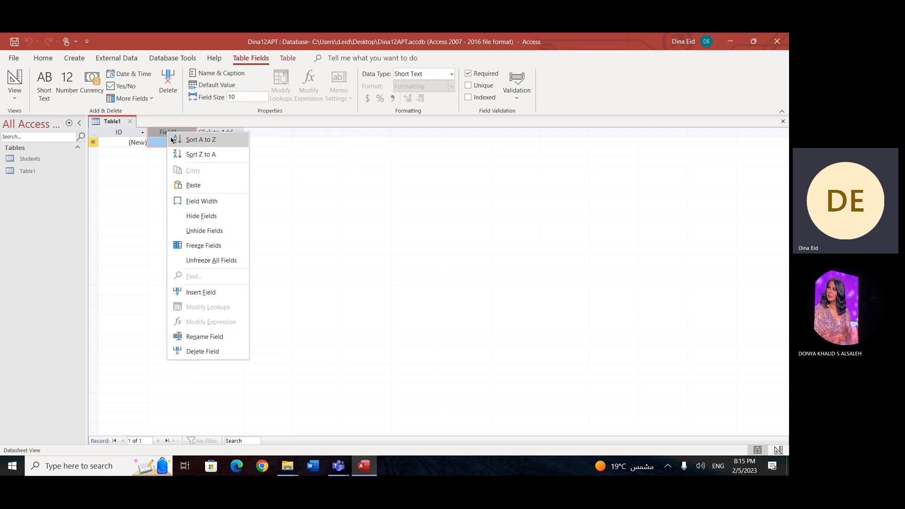
left_click(222, 337)
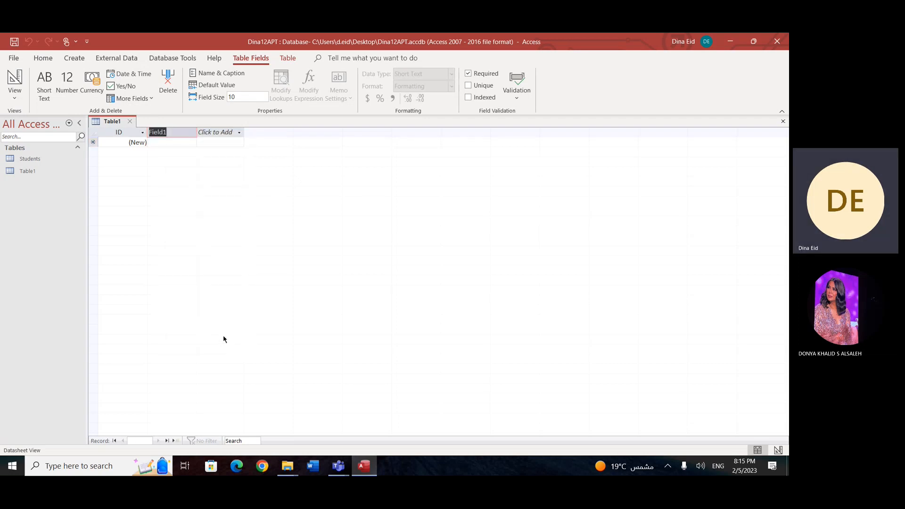
type("SubjectCode")
Step: Try to rename the new table's ID field as SubjectCode
right_click(118, 132)
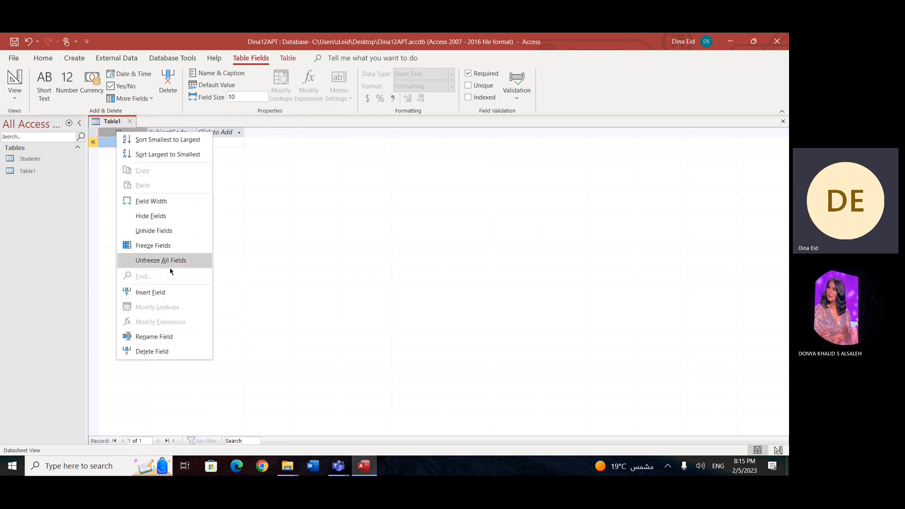
left_click(175, 336)
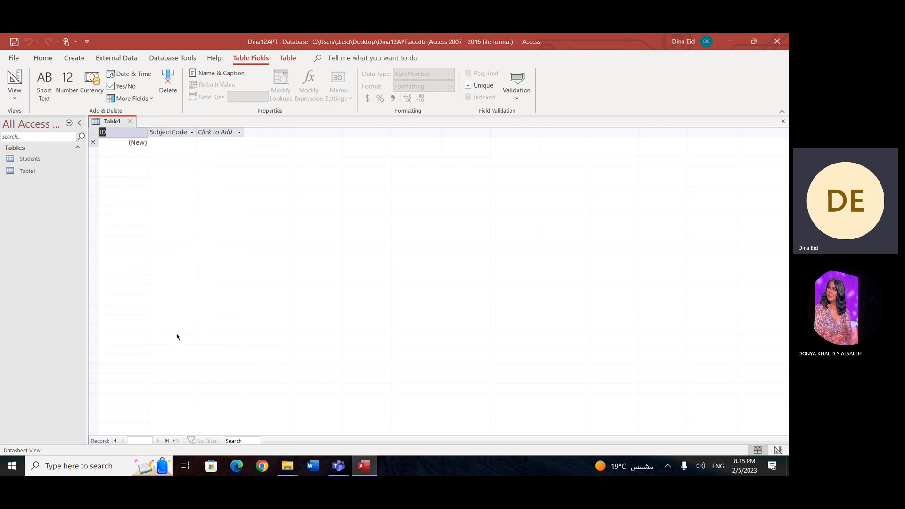
key("Return")
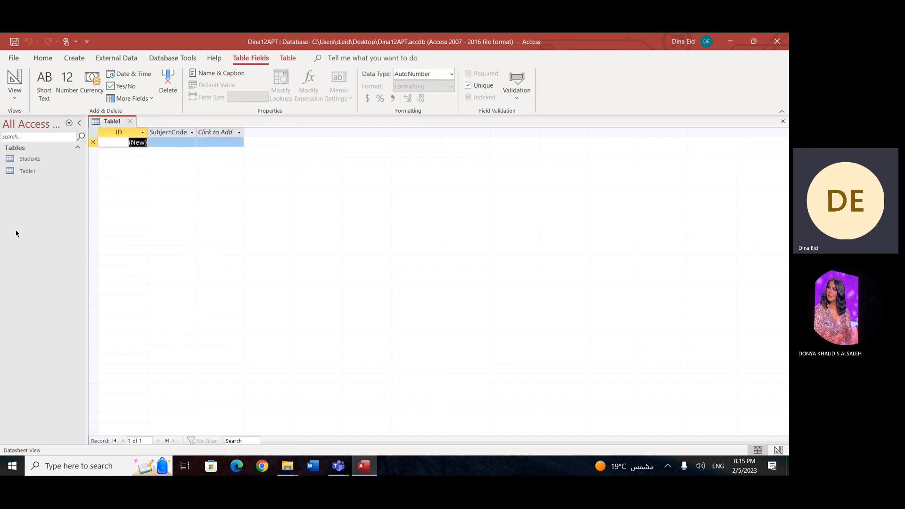
right_click(106, 134)
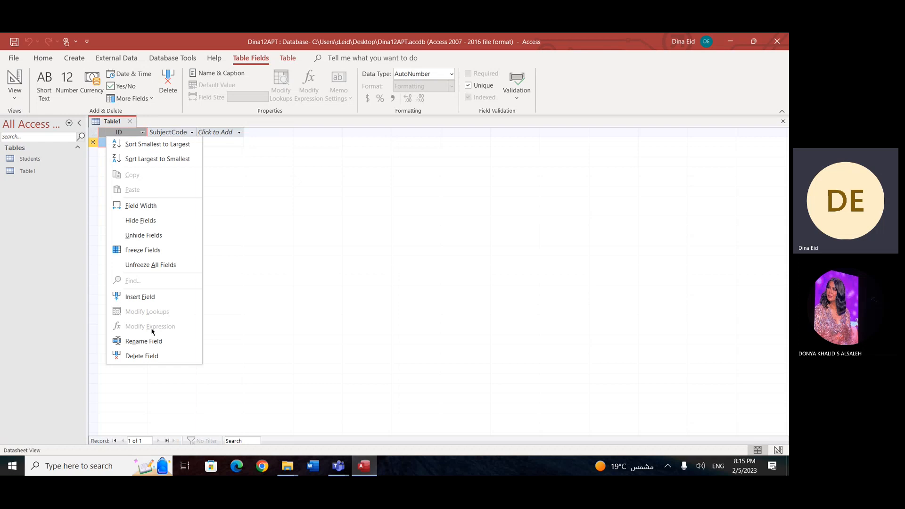
left_click(158, 344)
type("S")
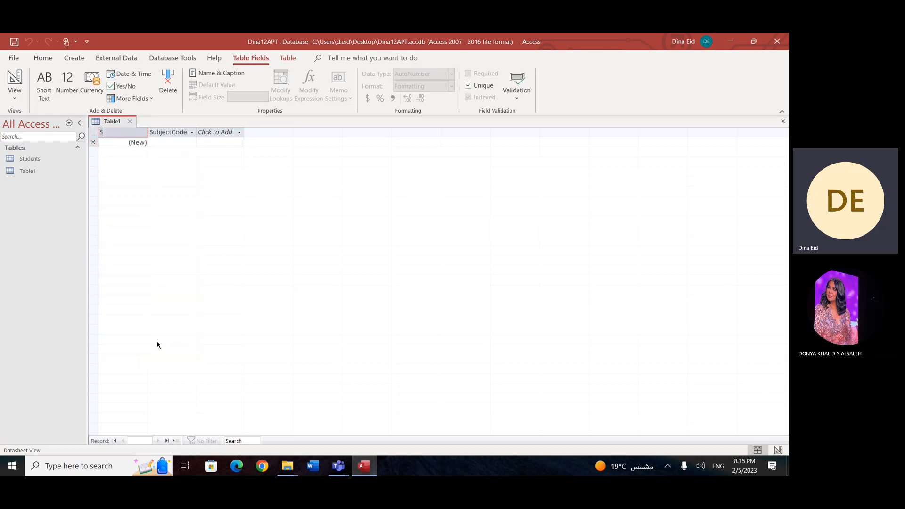
type("ubjectCode")
key("Return")
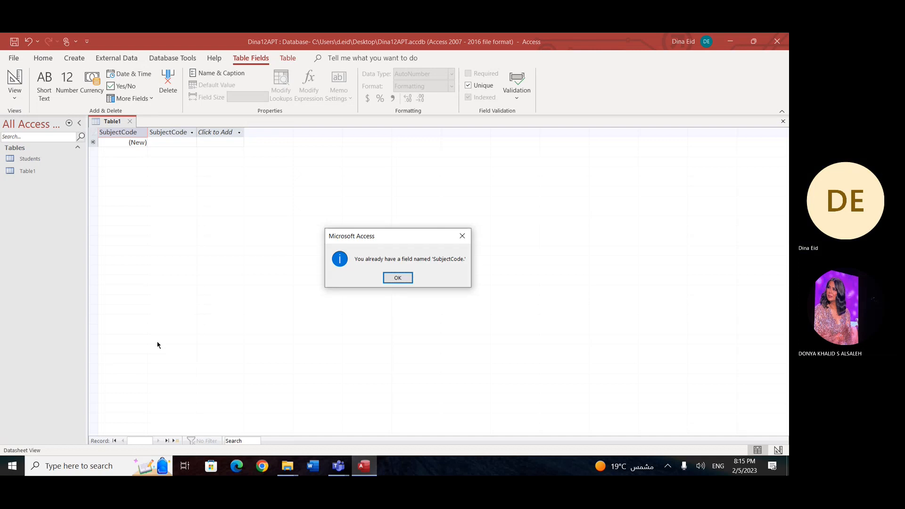
key("Return")
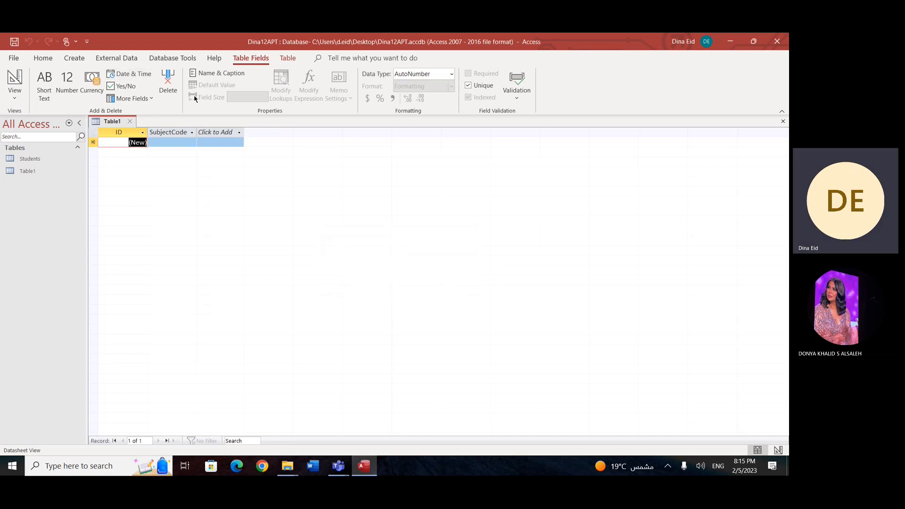
right_click(175, 133)
key("Escape")
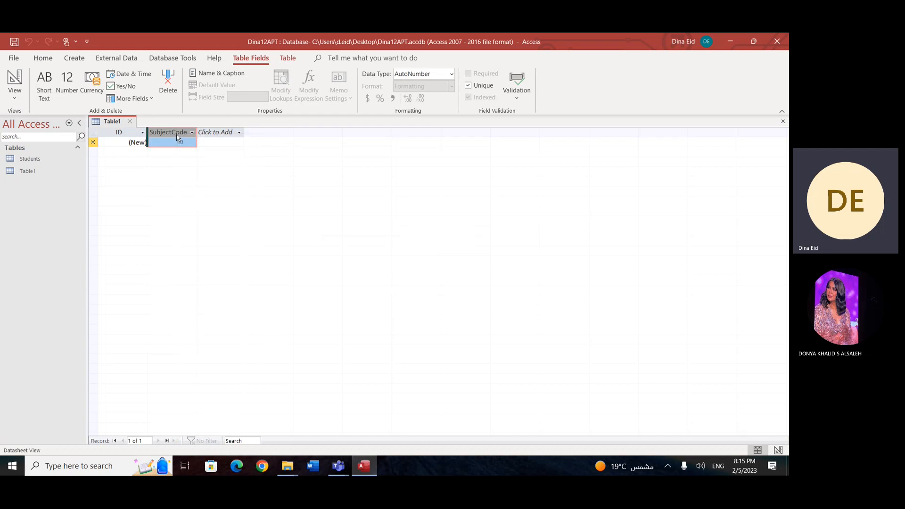
right_click(178, 137)
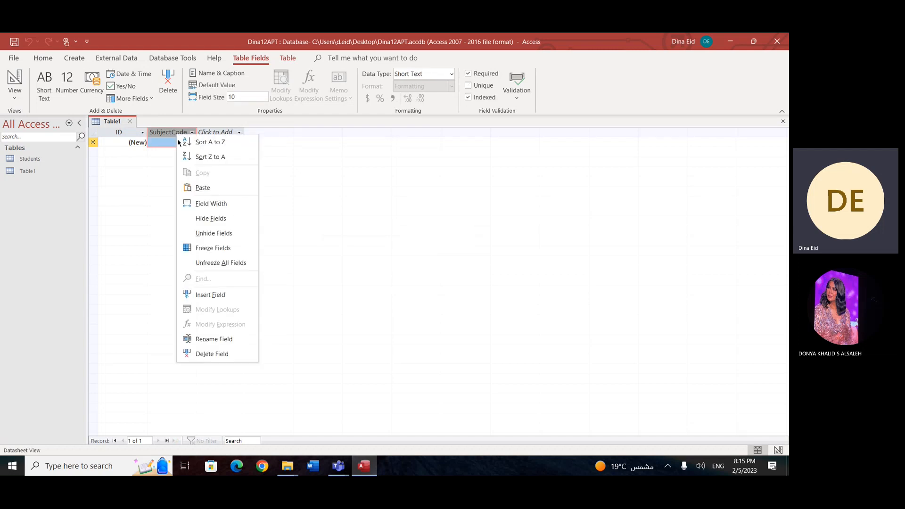
left_click(238, 338)
key("Return")
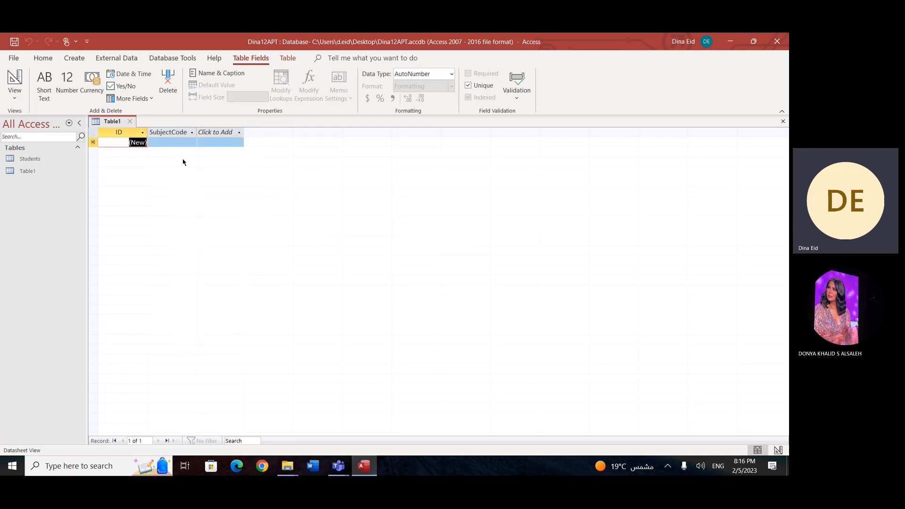
Step: Rename the Short Text field beside ID as SubjectName
right_click(178, 133)
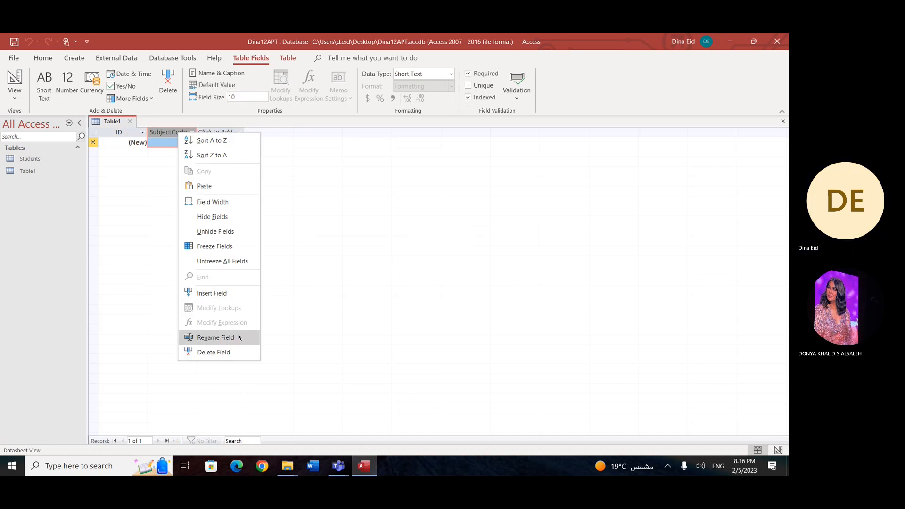
left_click(239, 337)
left_click(187, 133)
key("shift+Left")
key("shift+Left")
key("shift+Left")
key("shift+Left")
key("BackSpace")
type("nm")
key("BackSpace")
key("BackSpace")
key("BackSpace")
type("tNName")
key("BackSpace")
key("BackSpace")
key("BackSpace")
key("BackSpace")
type("ame")
key("Tab")
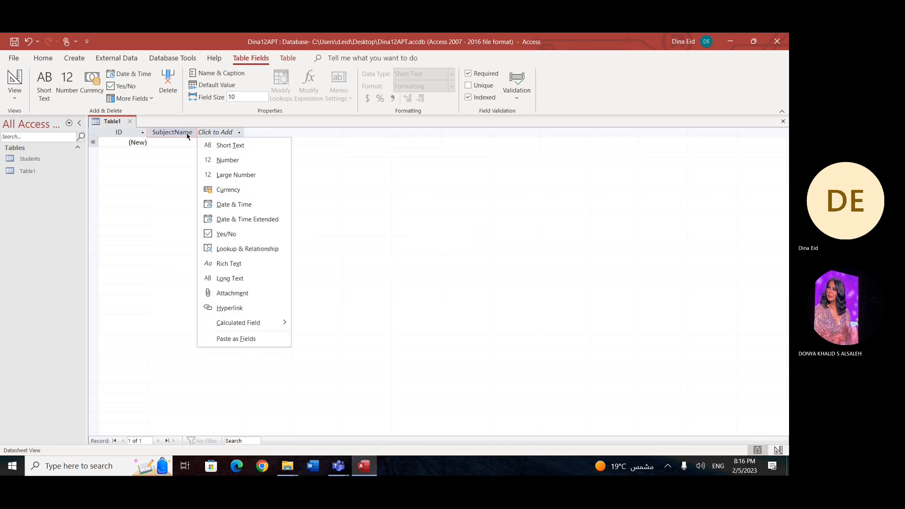
Step: Rename the table's ID field as SubjectCode
right_click(126, 134)
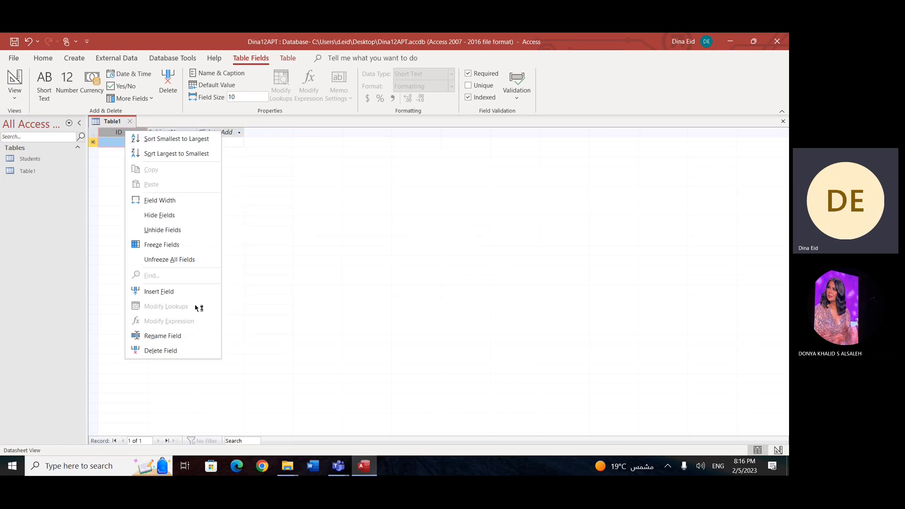
left_click(175, 337)
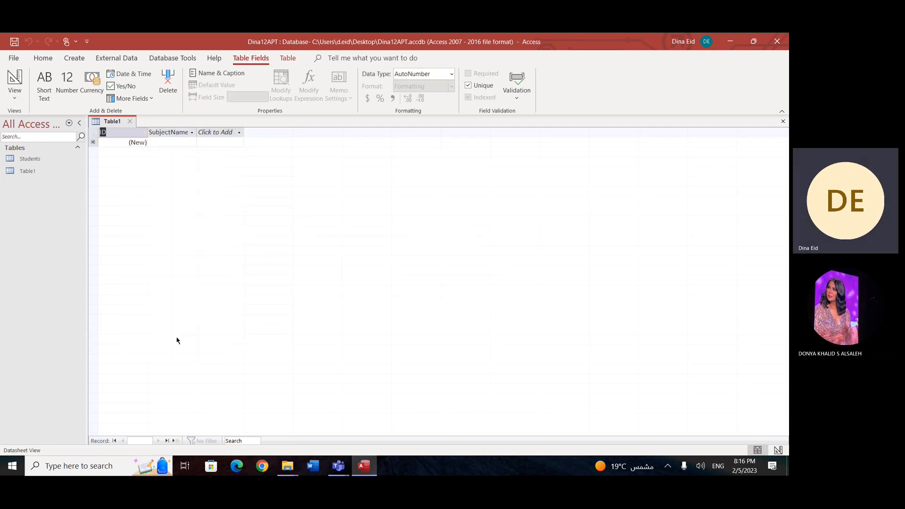
type("SubjectCode")
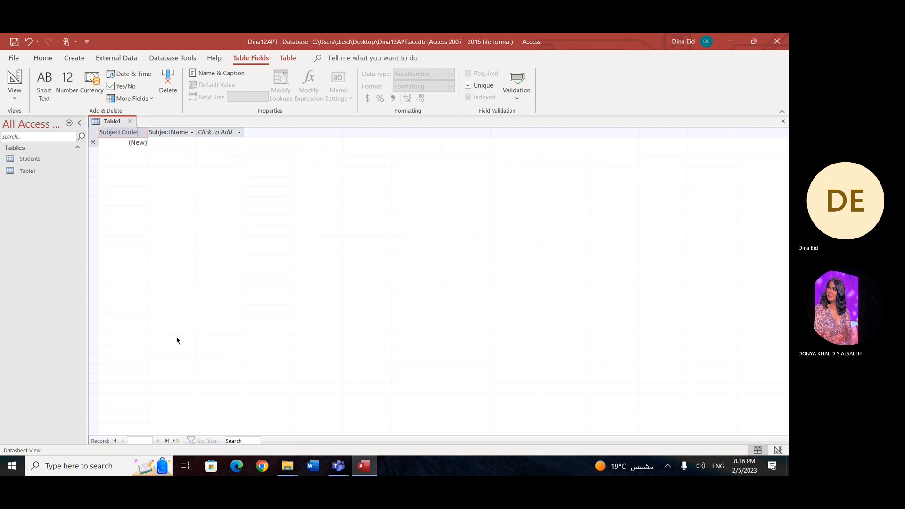
key("Return")
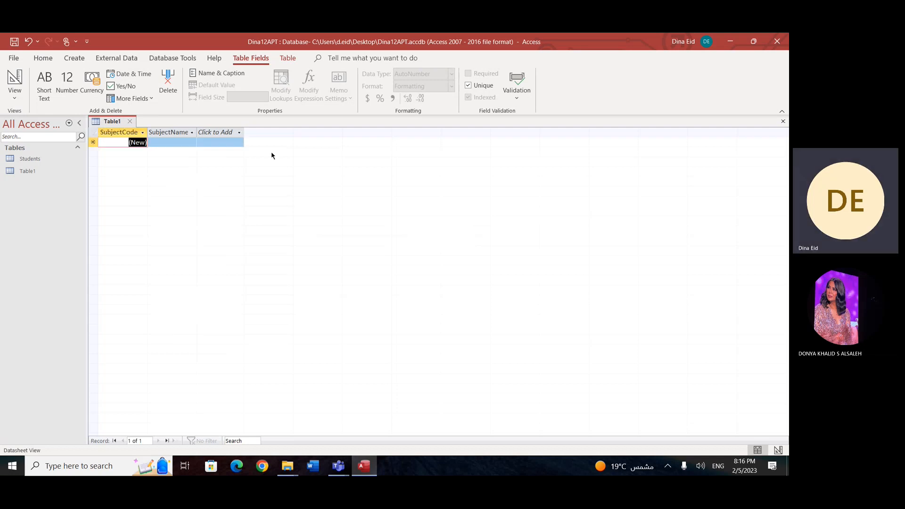
Step: Add a Number field named ClassesPerWeek after SubjectName
left_click(239, 133)
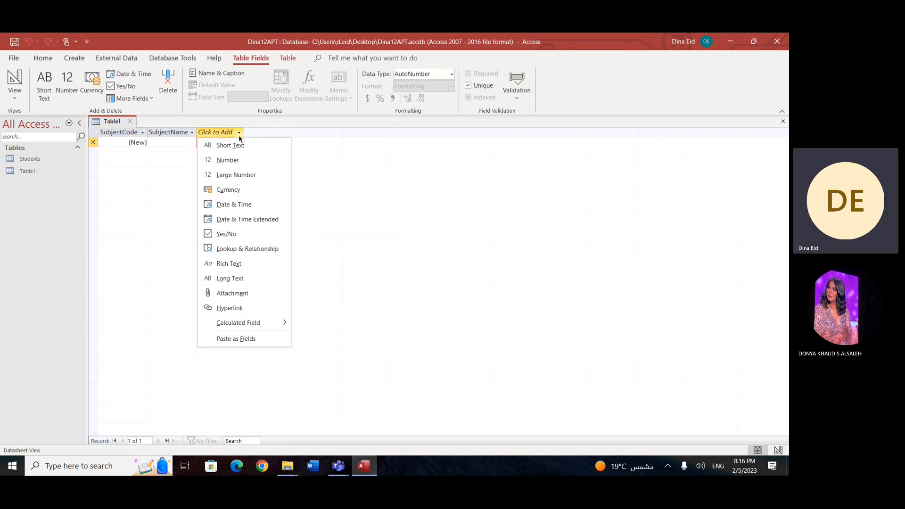
left_click(241, 164)
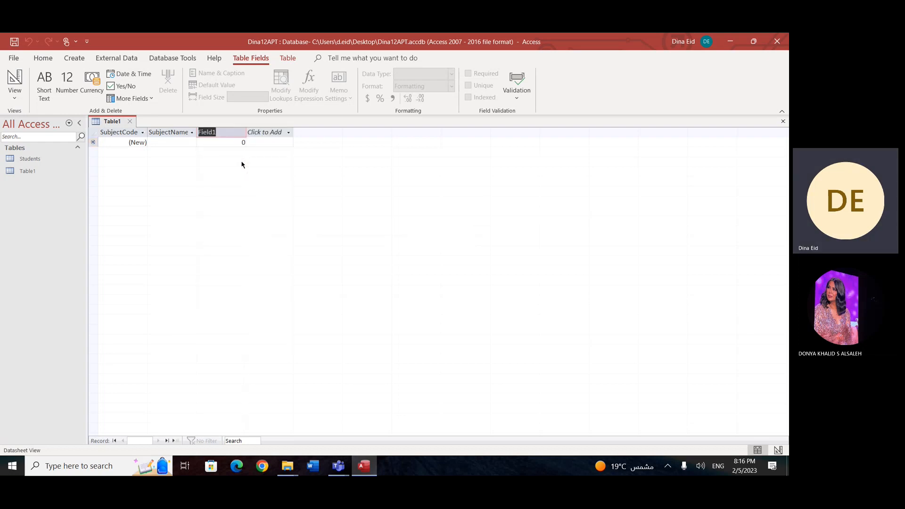
type("Class")
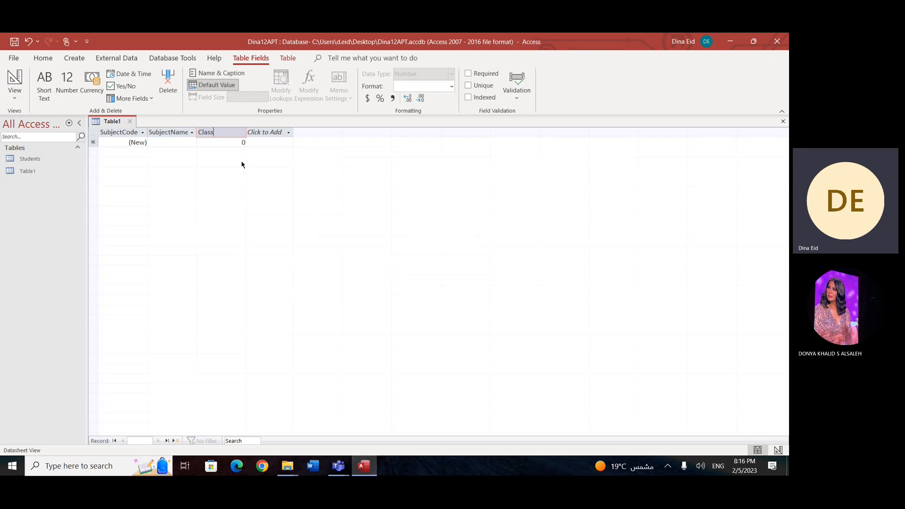
type("esPerWe")
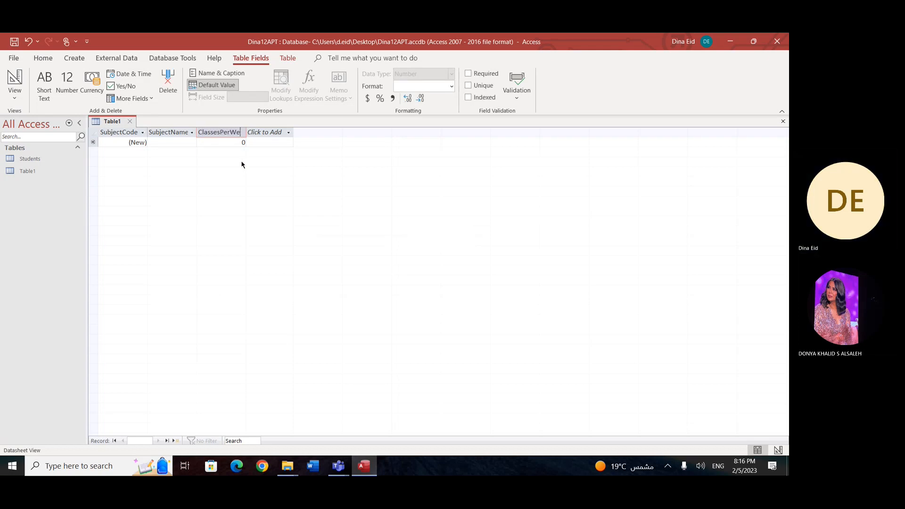
type("ek")
Step: Add a Number field named CreditHours after the ClassesPerWeek field
left_click(275, 132)
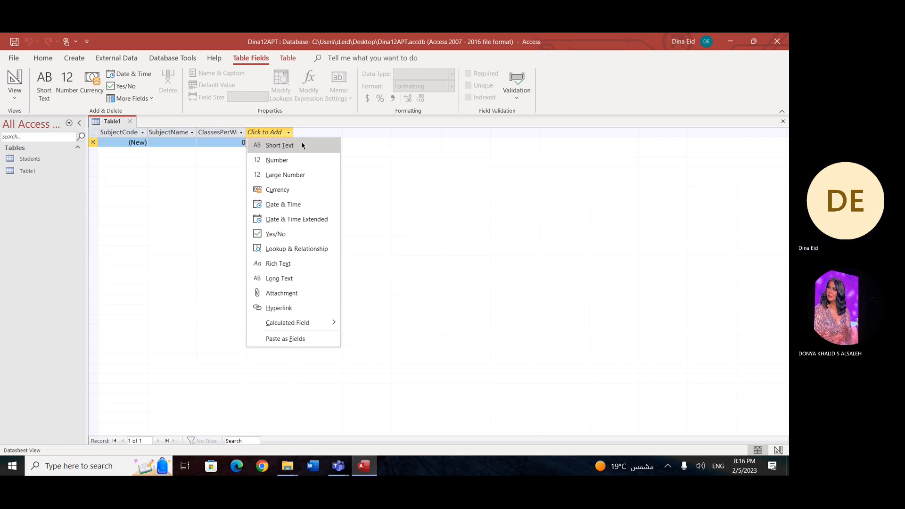
left_click(299, 160)
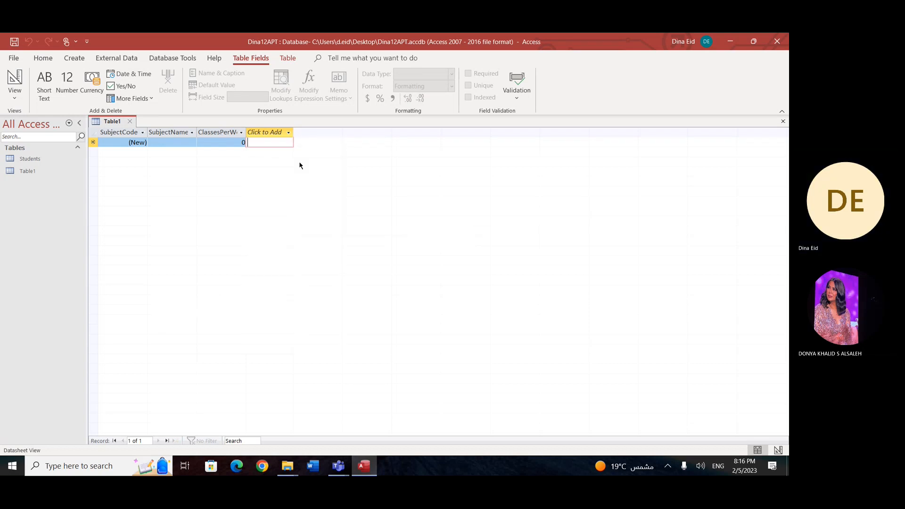
type("Credi")
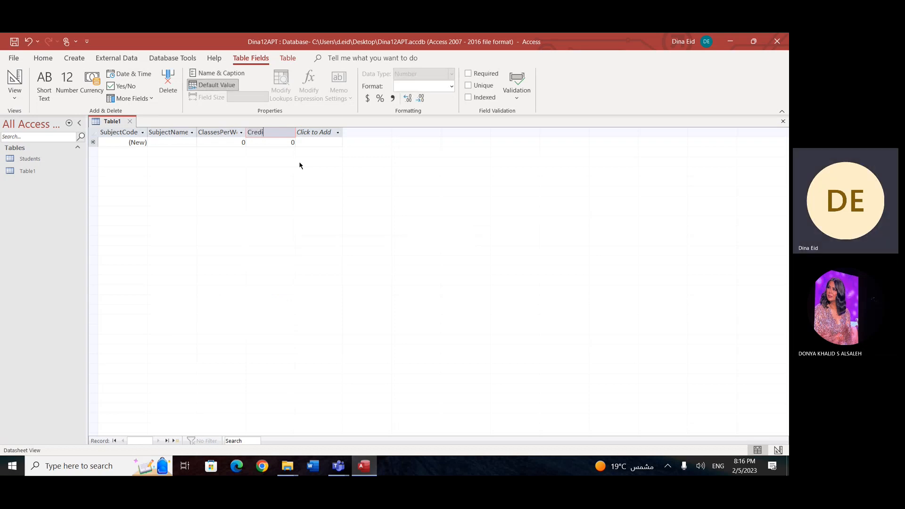
type("tHours")
Step: Close the new table and save it under the name Subjects
left_click(784, 122)
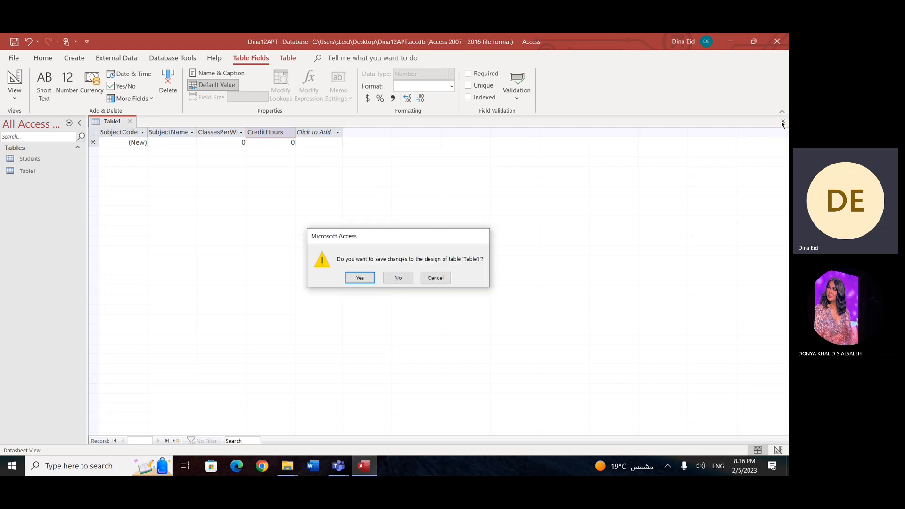
key("Return")
type("Subjecrs")
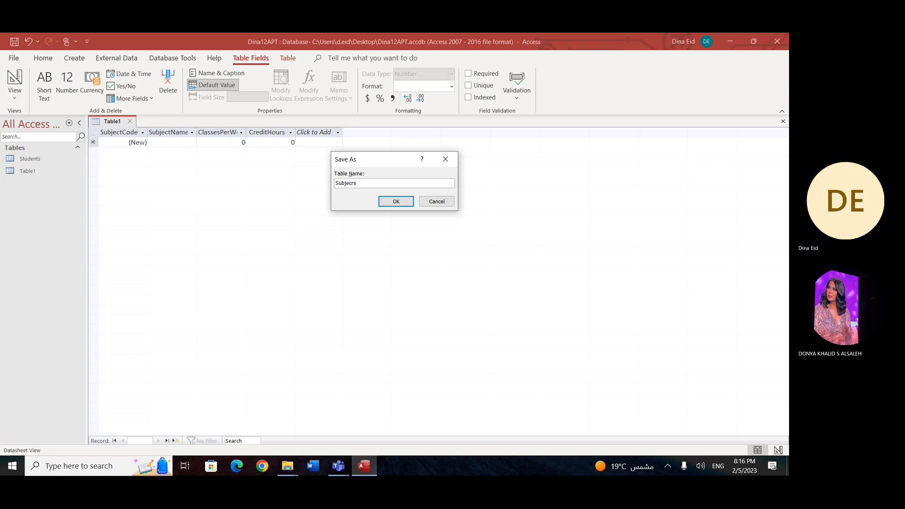
key("BackSpace")
key("BackSpace")
type("ts")
key("Return")
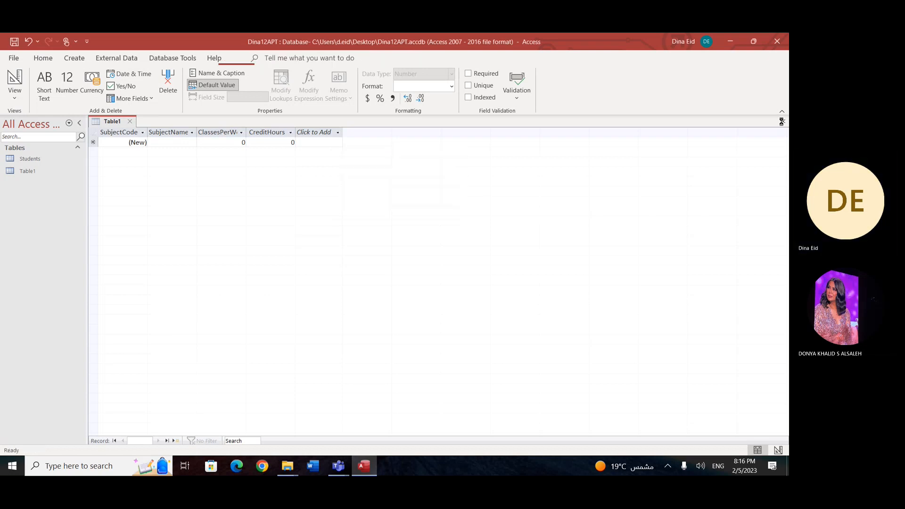
Step: Open the Subjects table and add a MATHs record with 6 classes per week and 1 credit hour
left_click(36, 175)
double_click(29, 172)
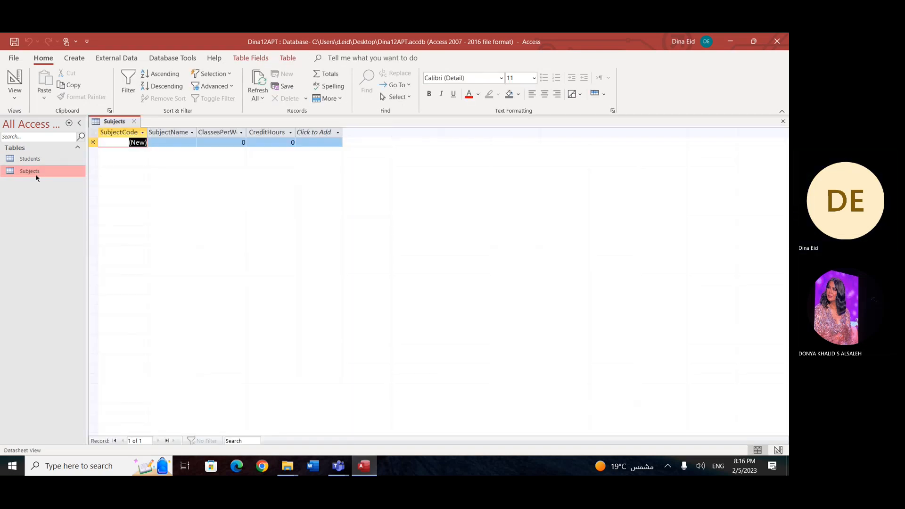
key("Tab")
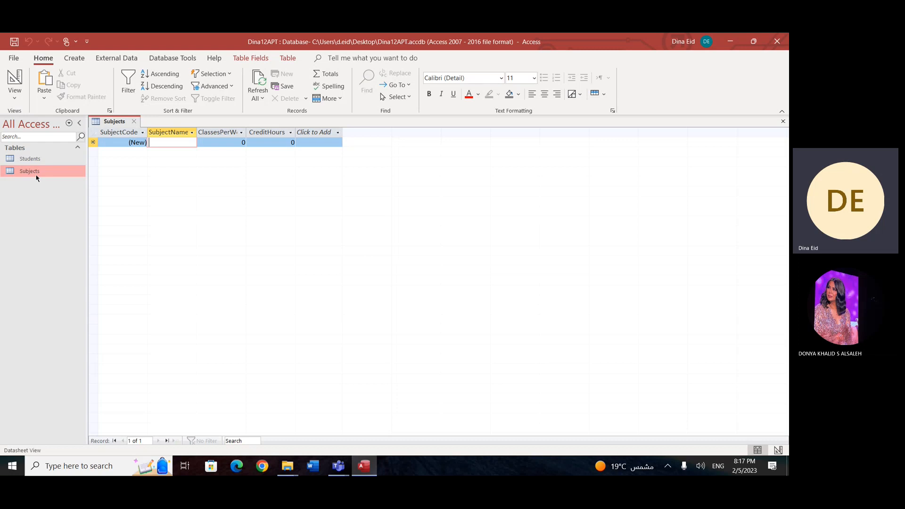
type("M")
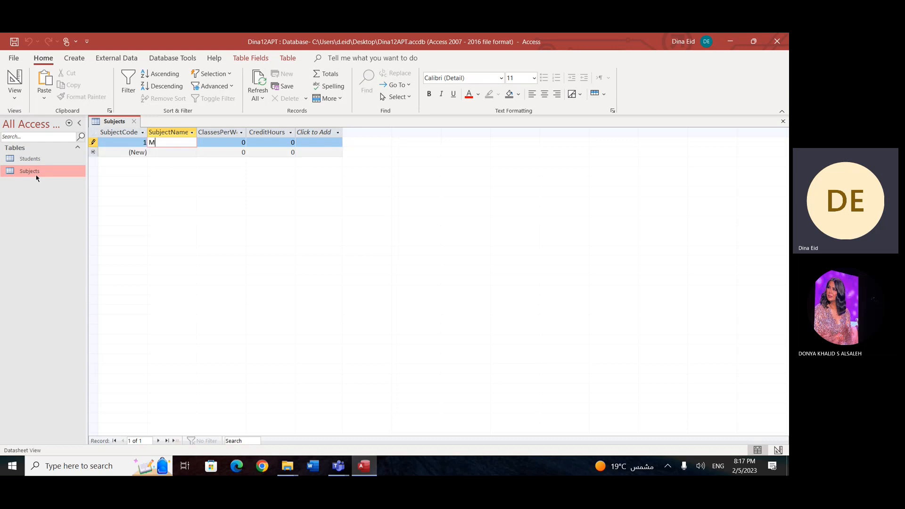
type("ATHs")
key("Tab")
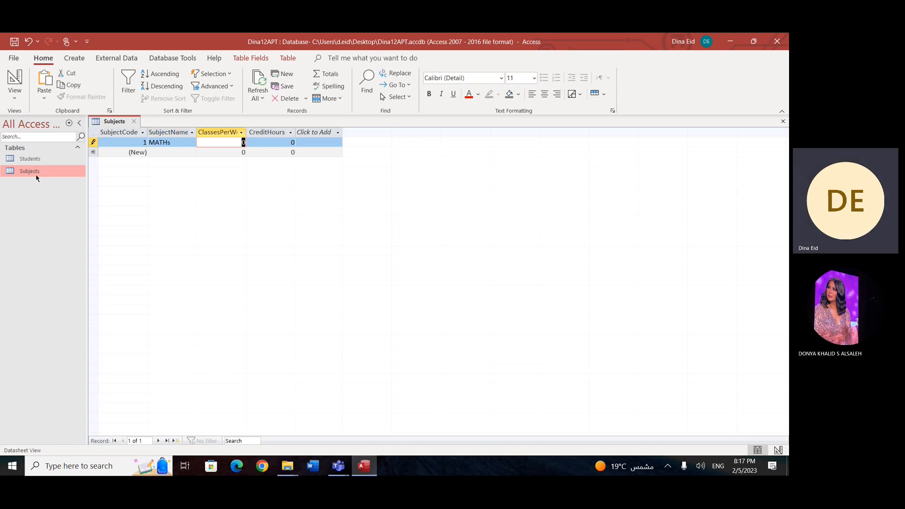
type("6")
key("Tab")
type("1")
key("Tab")
Step: Add a second record for English with 6 classes per week and 1 credit hour
key("Down")
key("Left")
key("Left")
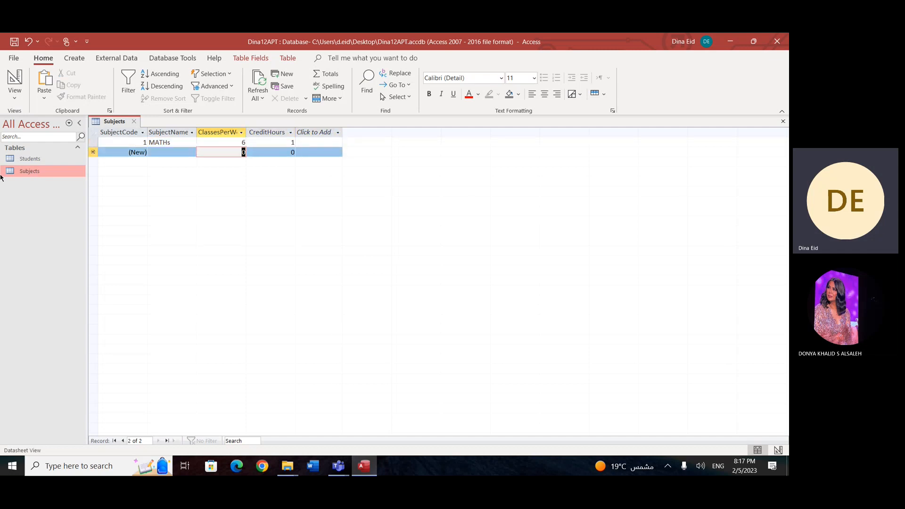
key("Left")
type("English")
key("Tab")
type("6")
key("Tab")
type("1")
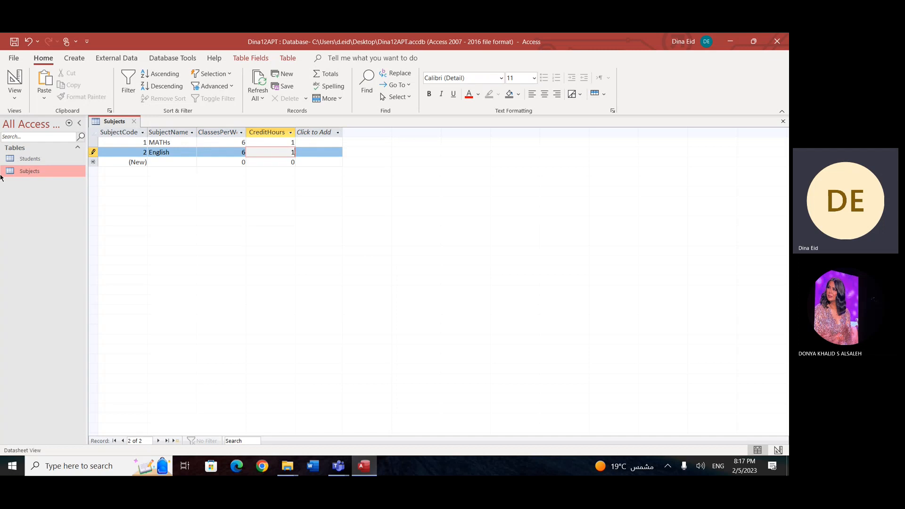
Step: Add a third record for ComputerUS with 2 classes per week and enter 0.4 as its credit hours
key("Tab")
key("Left")
type("Computer S")
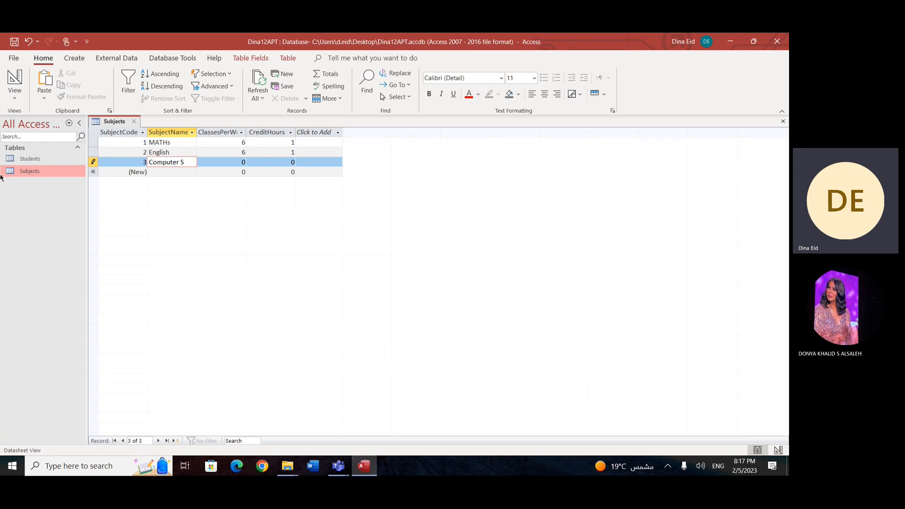
key("BackSpace")
key("BackSpace")
type("US")
key("Tab")
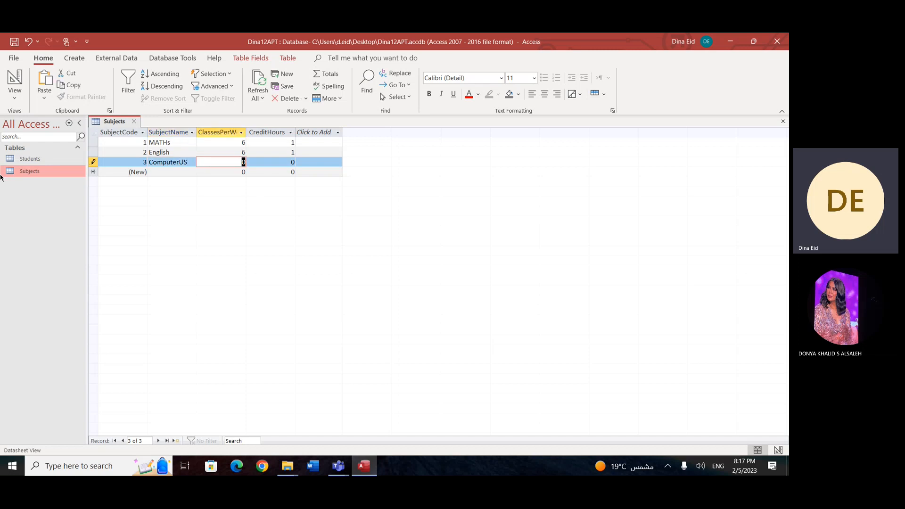
type("2")
key("Tab")
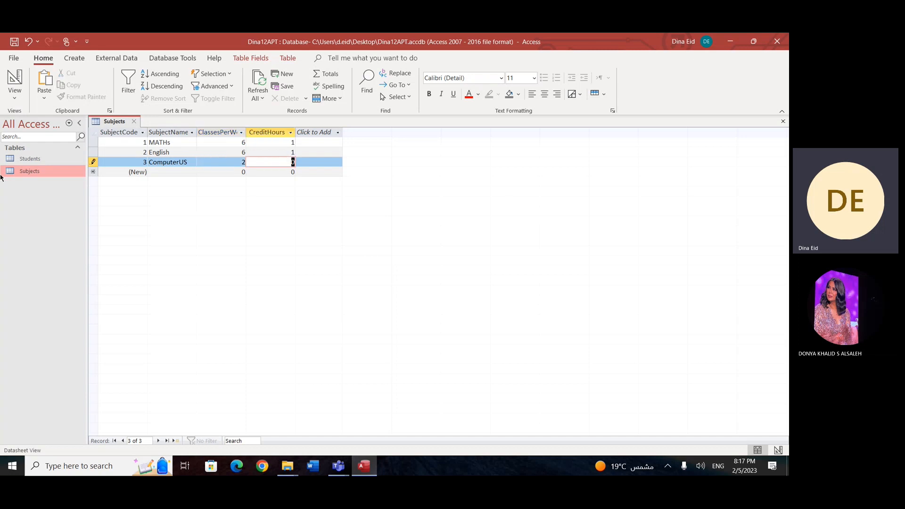
type("0.")
type("4")
key("Return")
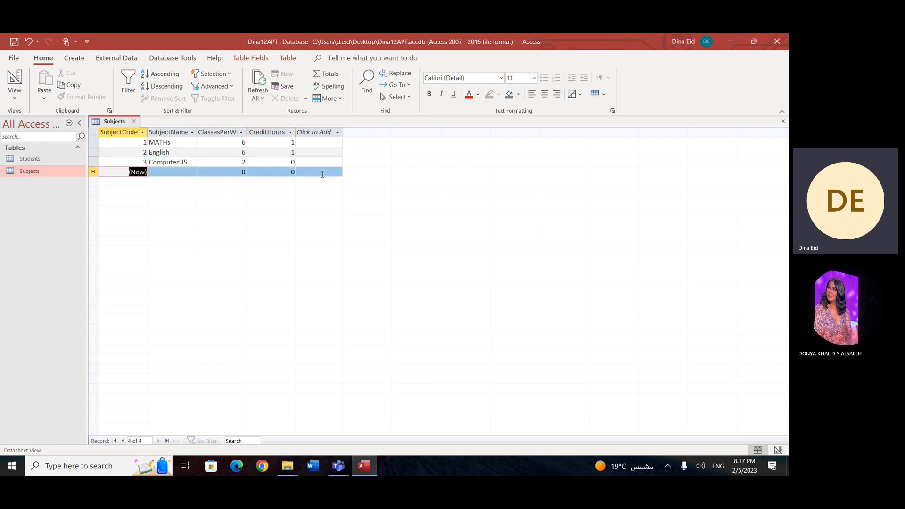
Step: Change the SubjectCode field's data type to Short Text
left_click(291, 162)
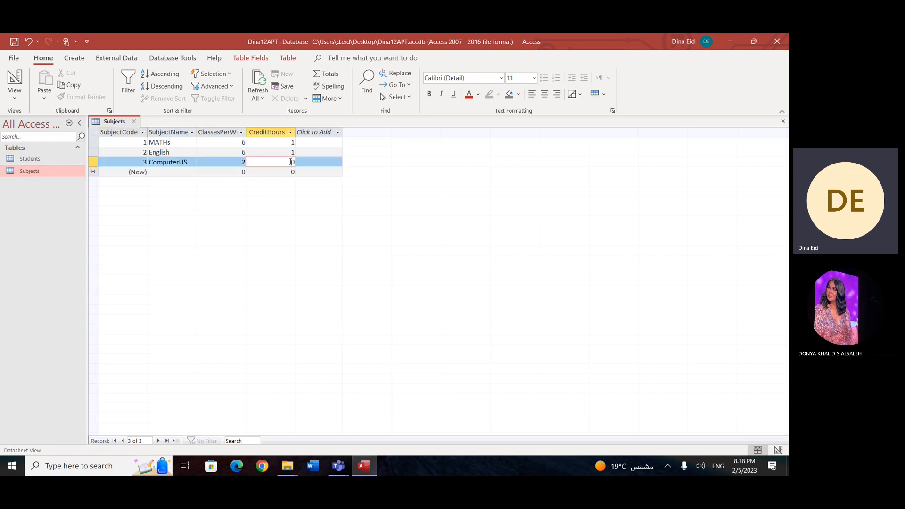
left_click(283, 133)
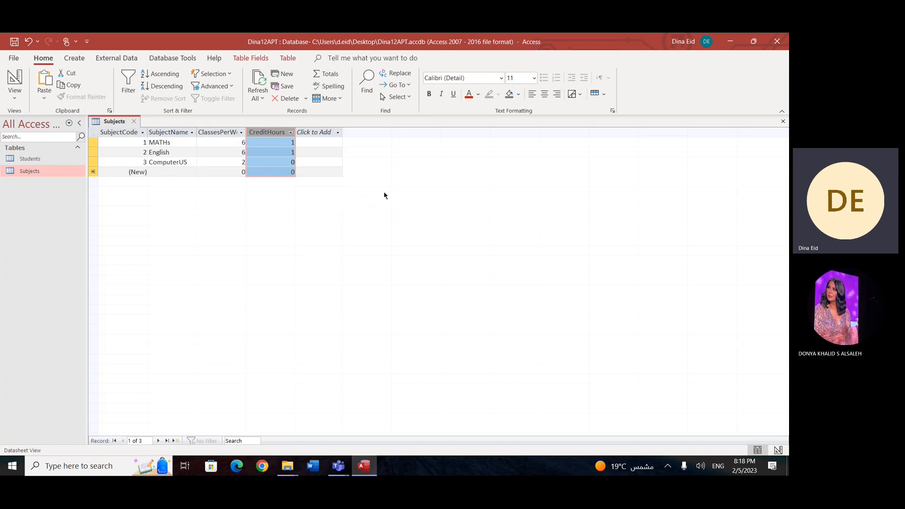
left_click(123, 135)
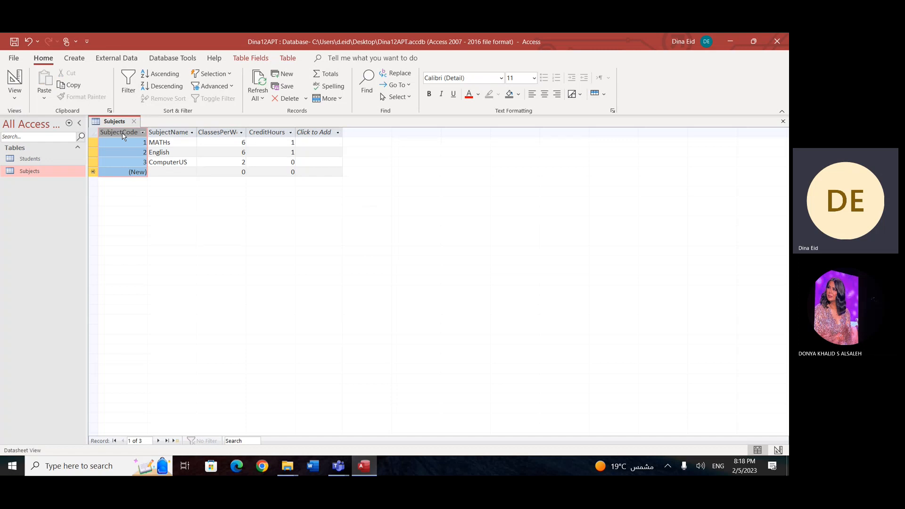
left_click(252, 58)
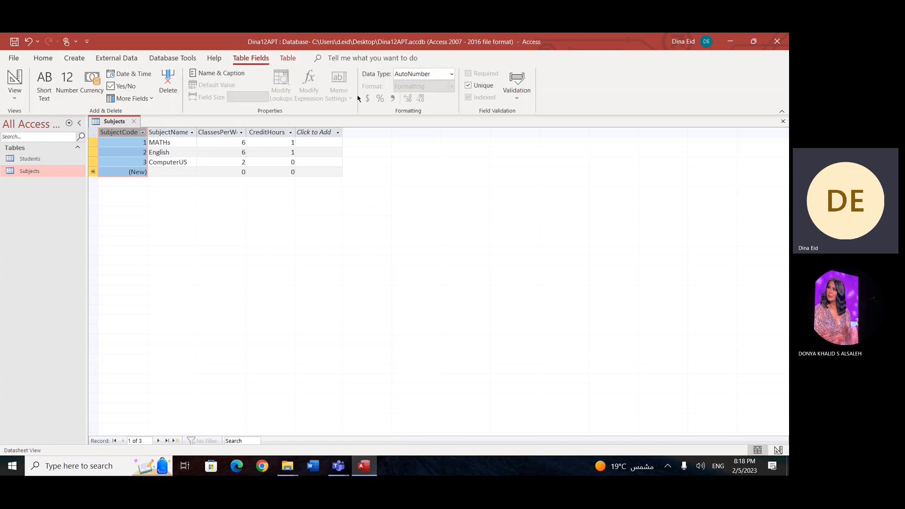
left_click(452, 74)
left_click(433, 87)
Step: Set the subject code to MT9 for the MATHs record and EN12 for the English record
left_click(109, 142)
key("BackSpace")
type("MT")
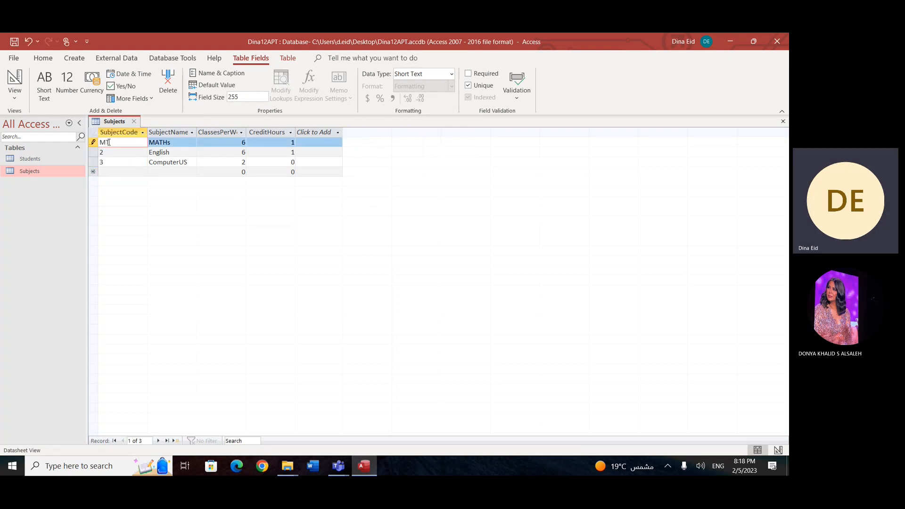
type("9")
key("Down")
type("EN")
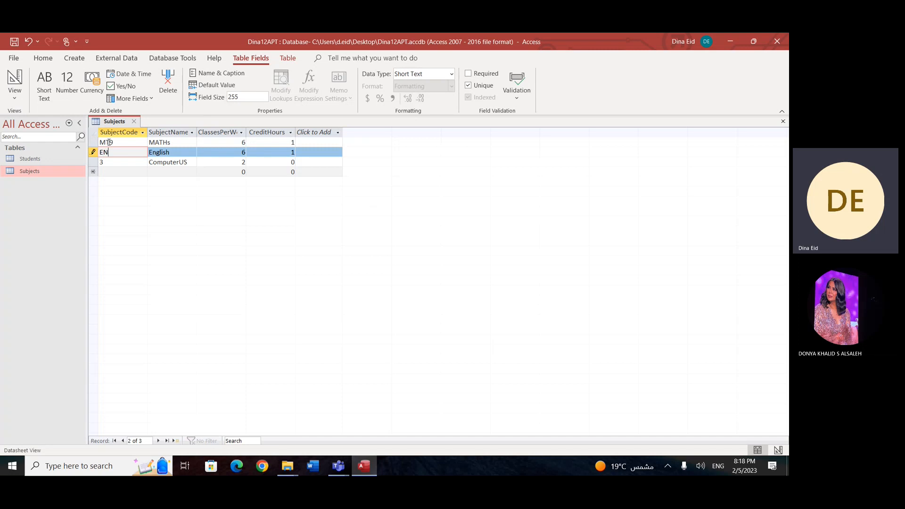
type("12")
Step: Set the ComputerUS record's subject code to ICTUS
key("Down")
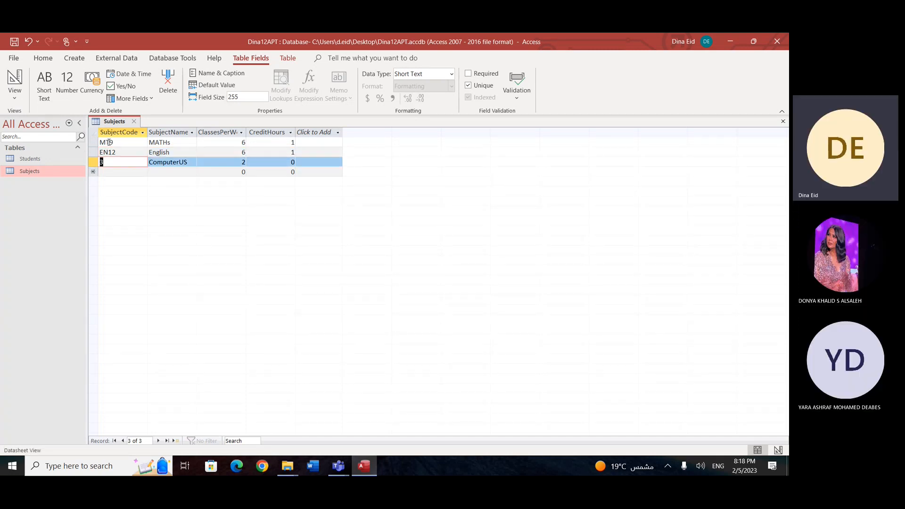
type("ICY")
key("BackSpace")
type("TUS")
key("Down")
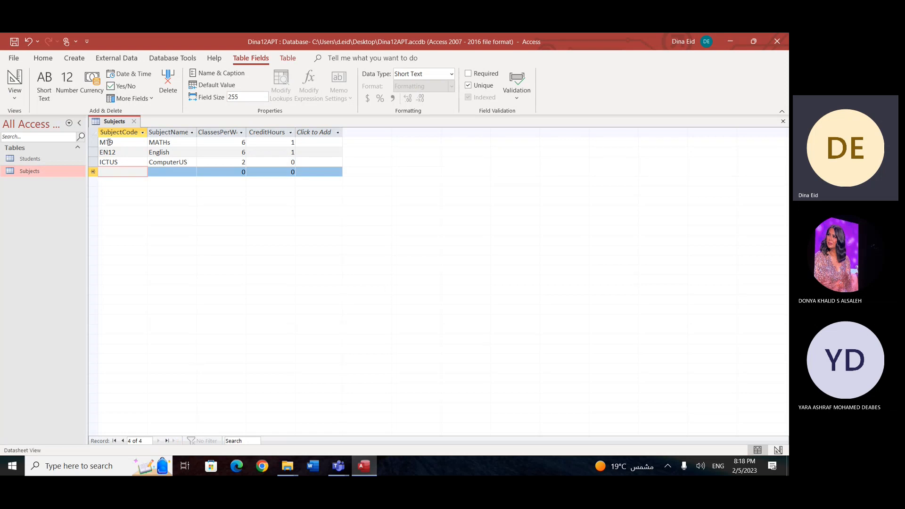
Step: Try to add a fourth subject record reusing the code ICTUS with the subject name slkdsfdsf, then discard the entry
type("ICY")
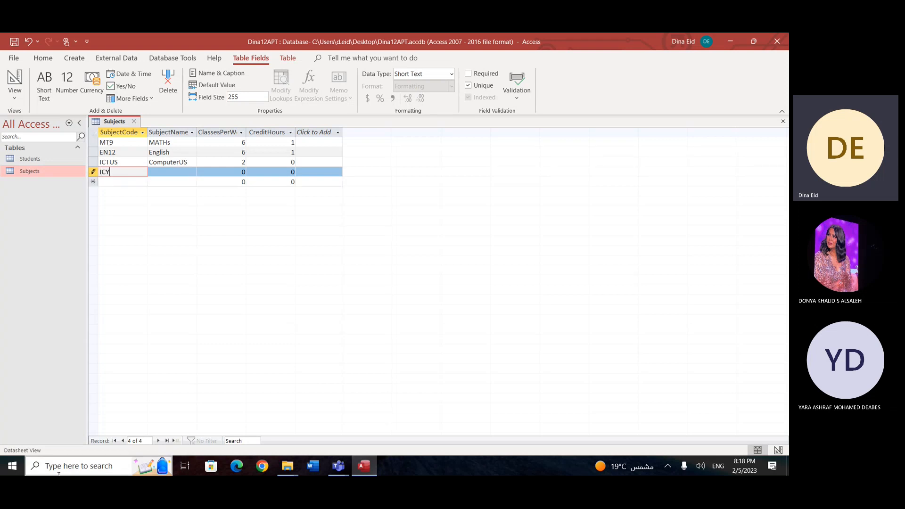
key("BackSpace")
type("TUS")
key("Tab")
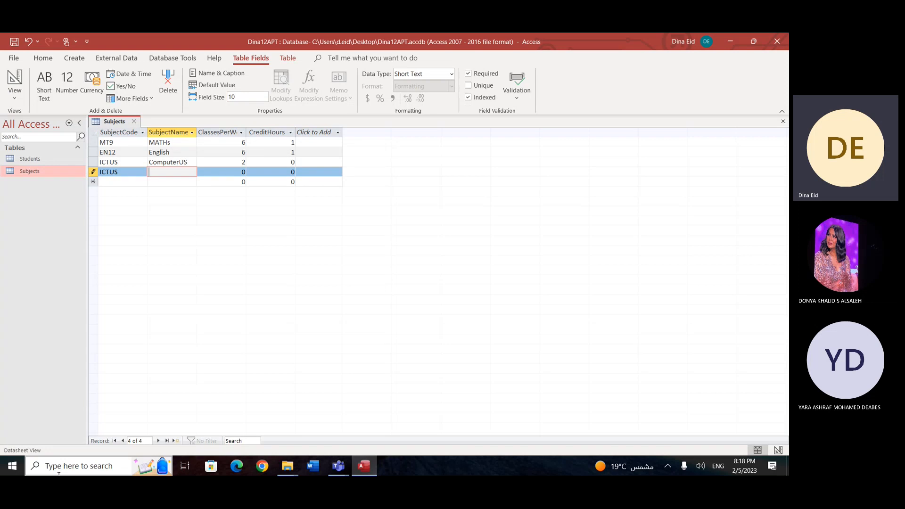
key("Tab")
key("Tab")
key("shift+Tab")
key("shift+Tab")
type("slkdsfdsf")
key("Down")
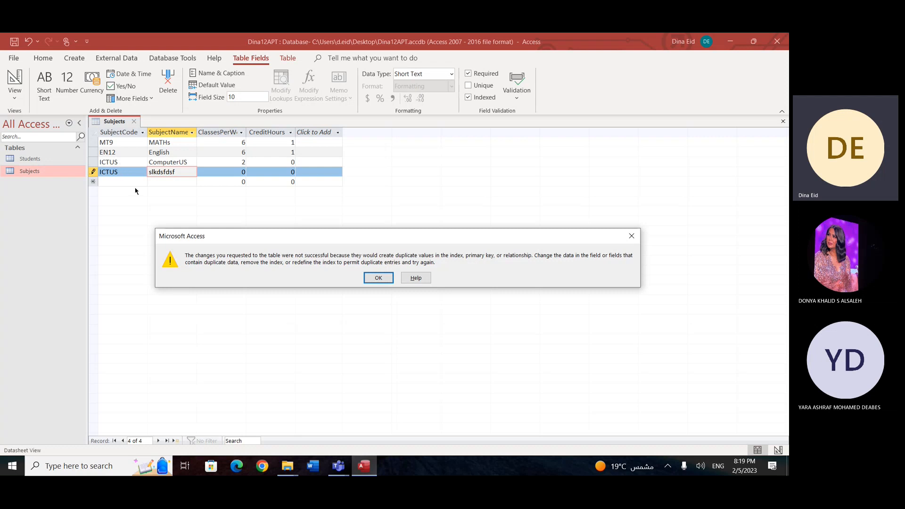
key("Escape")
key("Escape")
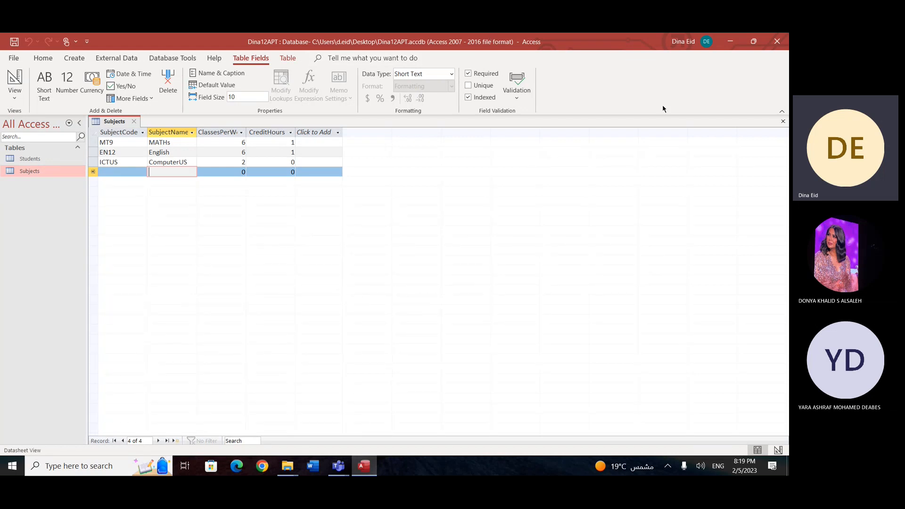
Step: Close the Subjects table and create a new blank table
left_click(784, 121)
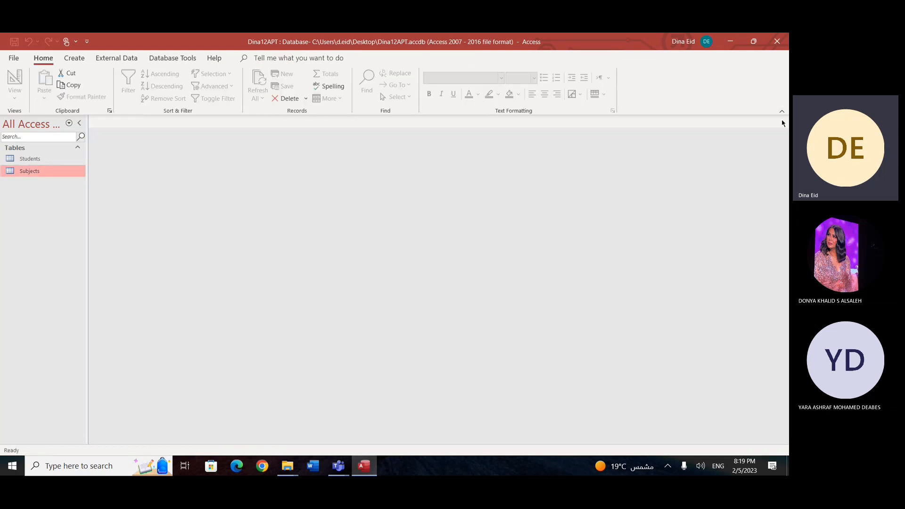
left_click(74, 58)
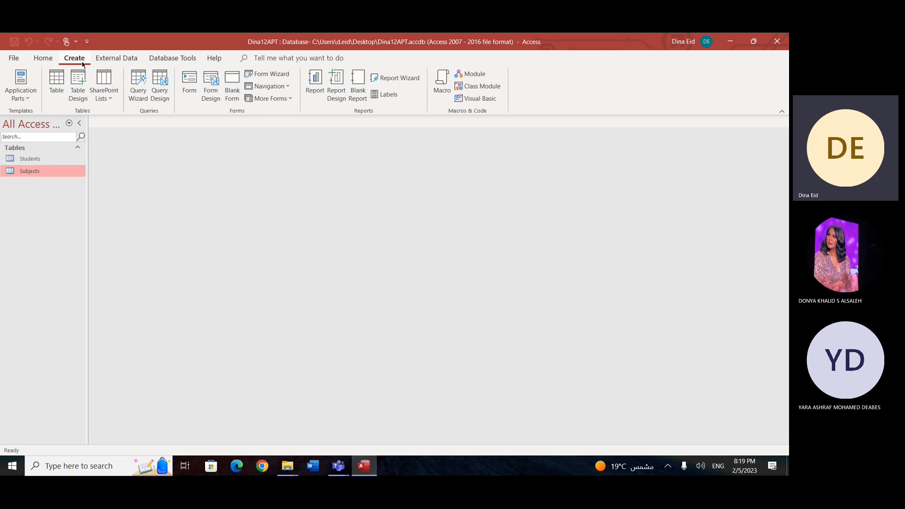
left_click(56, 84)
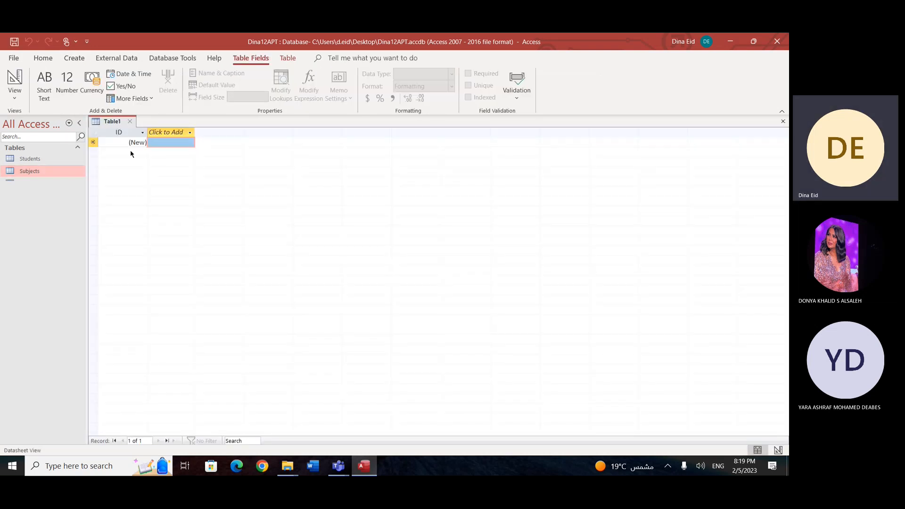
Step: Rename the new table's ID field as TeacherID
left_click(131, 133)
right_click(130, 133)
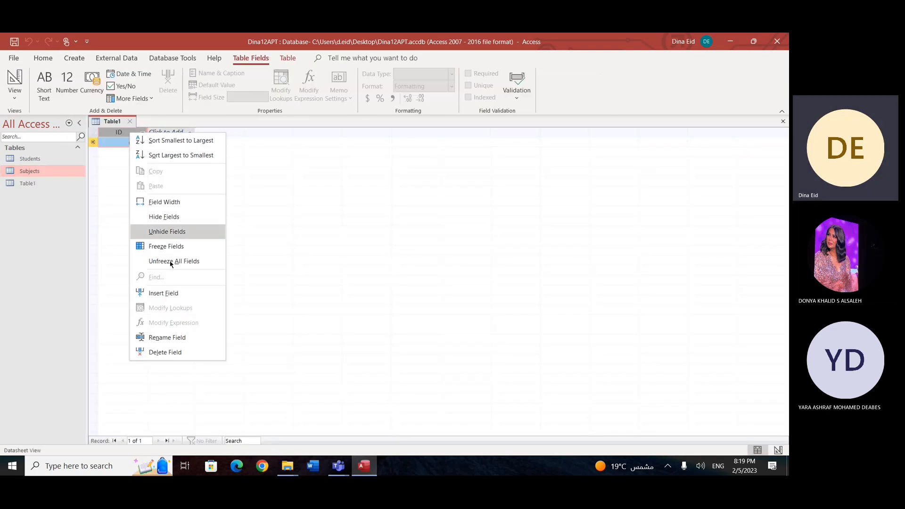
left_click(178, 333)
type("Te")
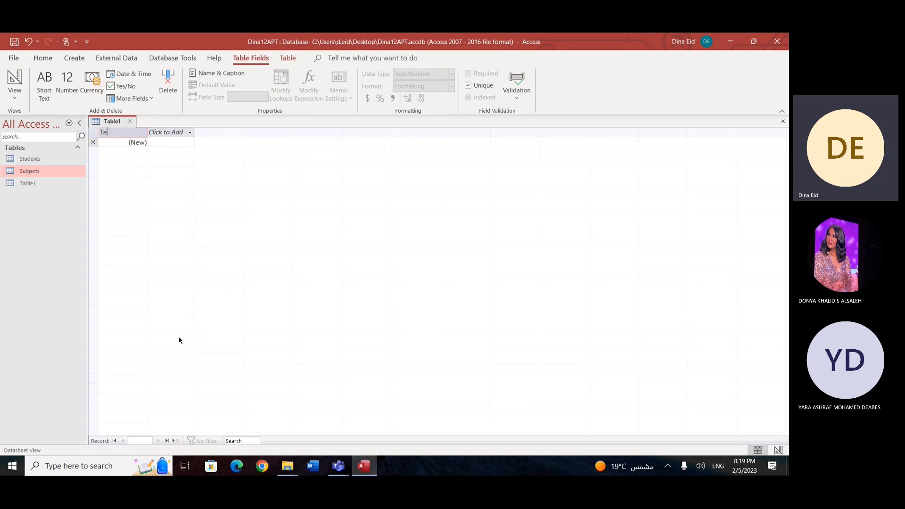
type("acherIS")
key("BackSpace")
type("D")
key("Return")
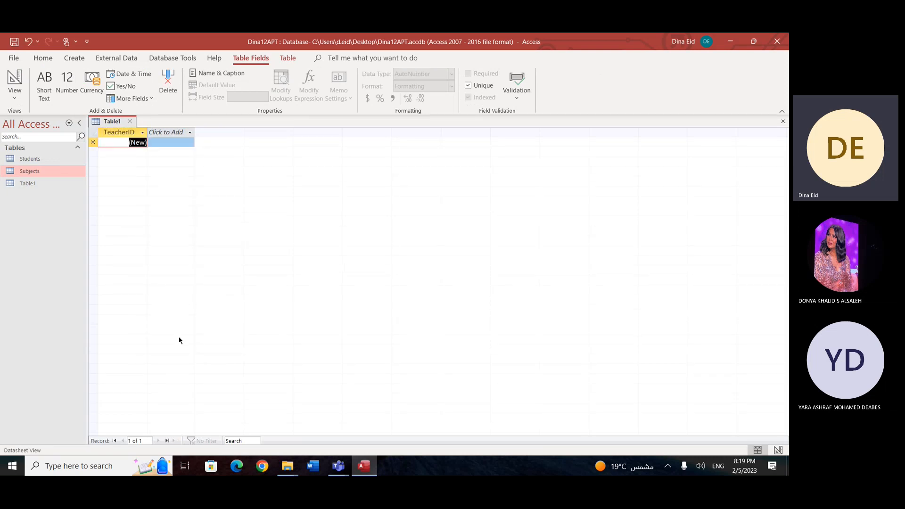
Step: Add a Short Text field named TeacherName after TeacherID
left_click(190, 133)
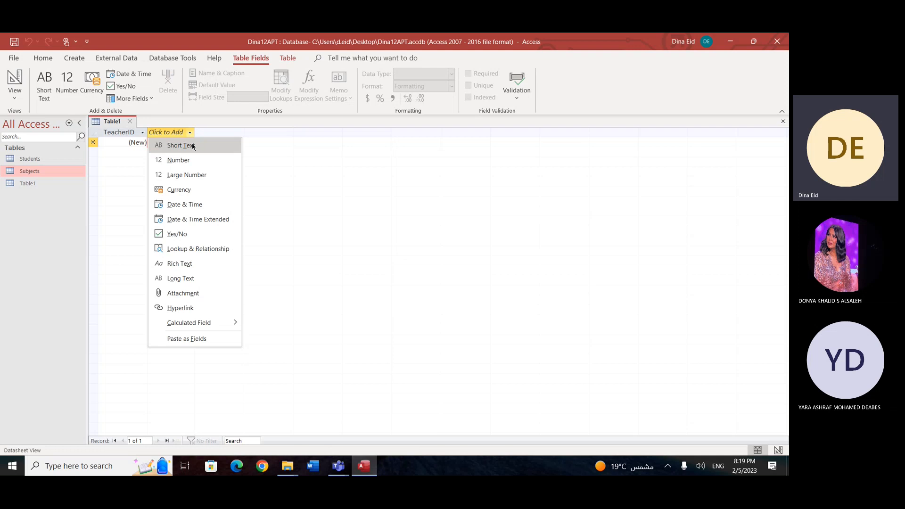
left_click(193, 147)
type("T")
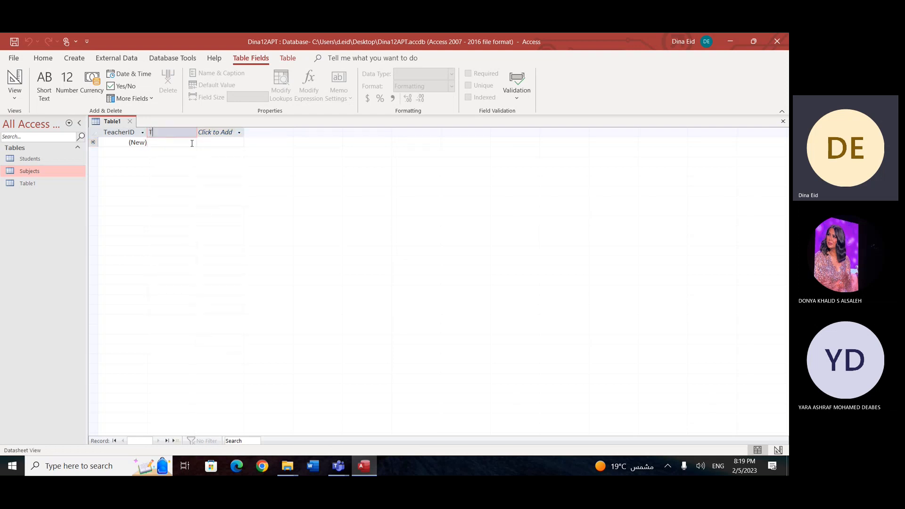
type("eacherName")
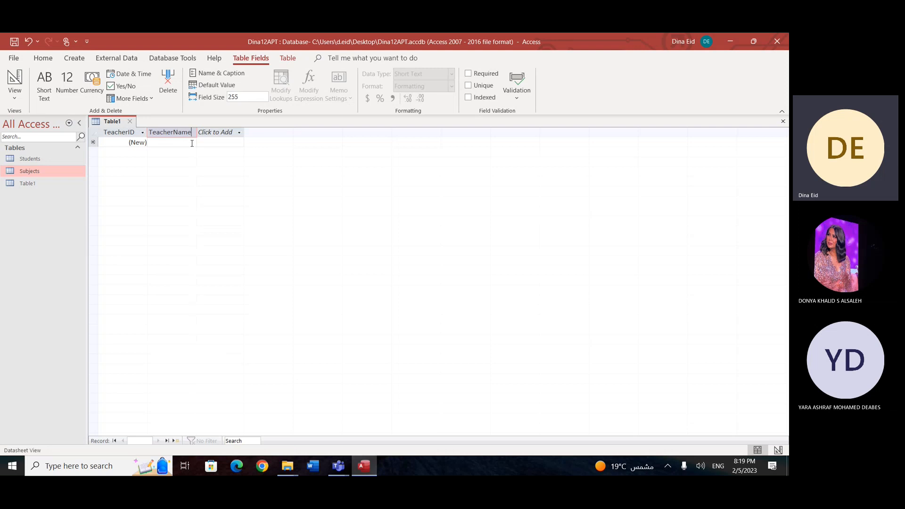
key("Return")
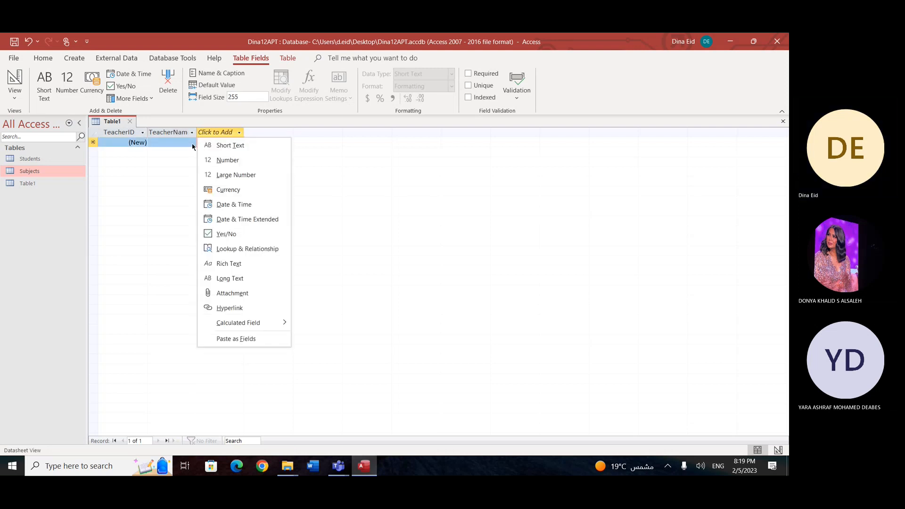
Step: Add two Number fields named Salary and YearsOfEx after the teacher name field
left_click(252, 162)
type("Salary")
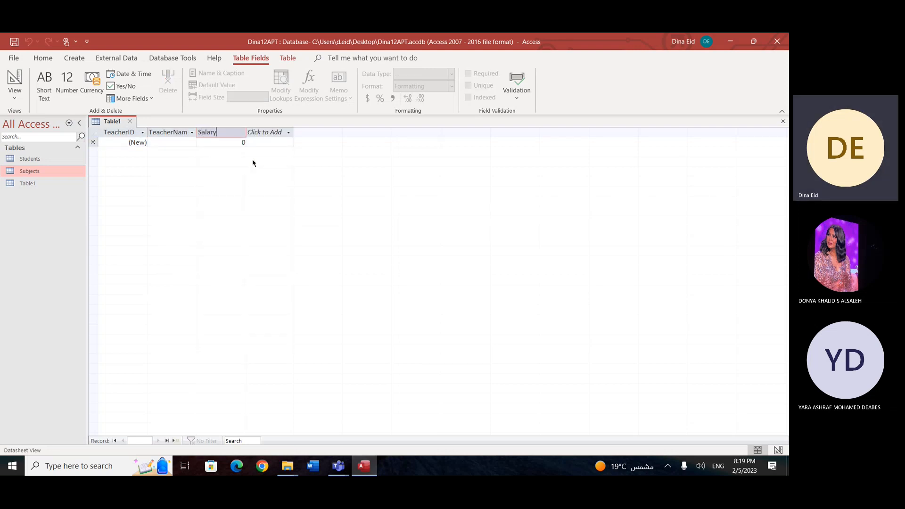
key("Return")
left_click(288, 133)
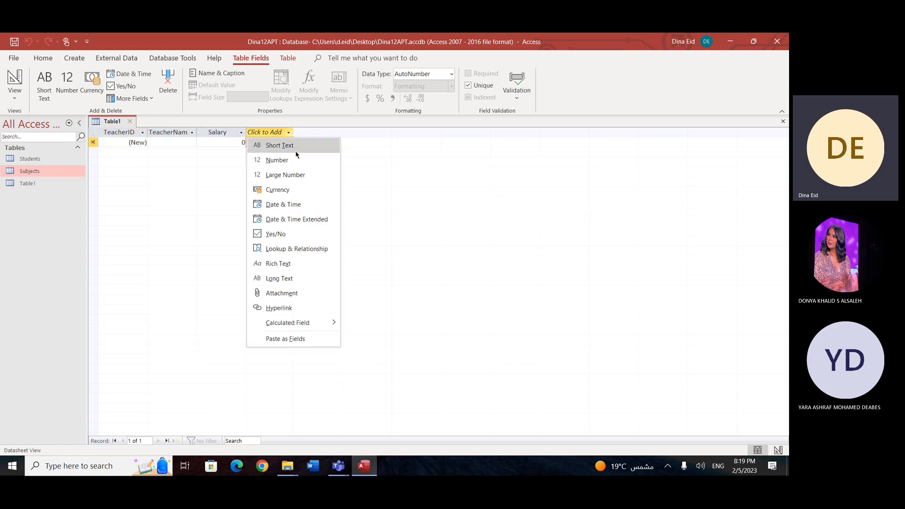
left_click(296, 158)
type("YearsOd")
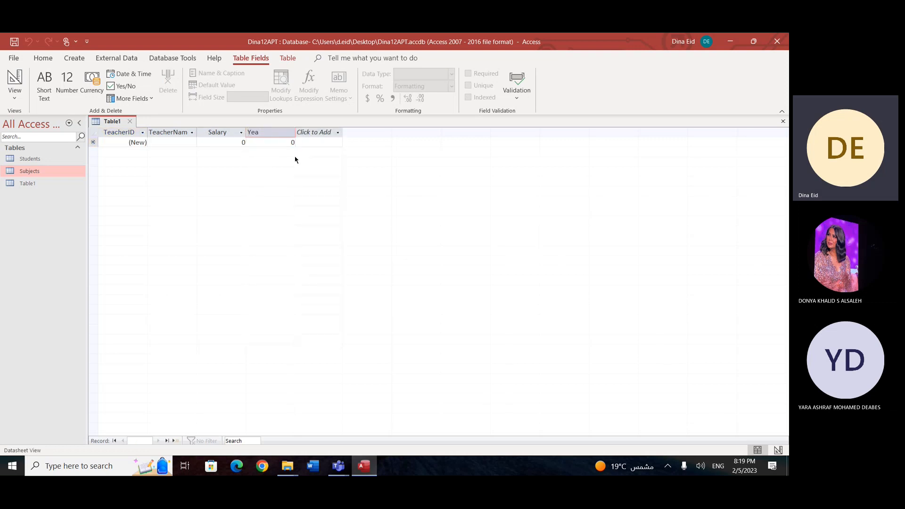
key("BackSpace")
type("fEx")
key("Return")
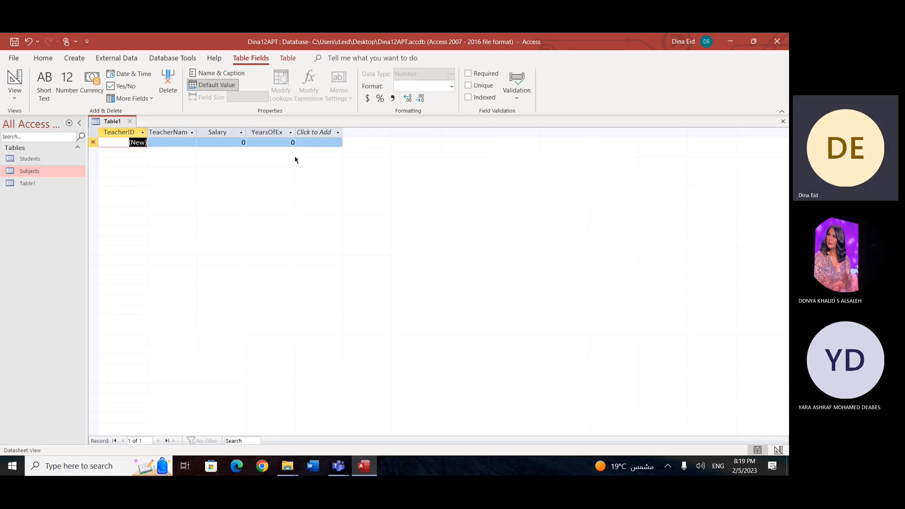
Step: Add a Date & Time field named HireDate as the table's last field
left_click(338, 132)
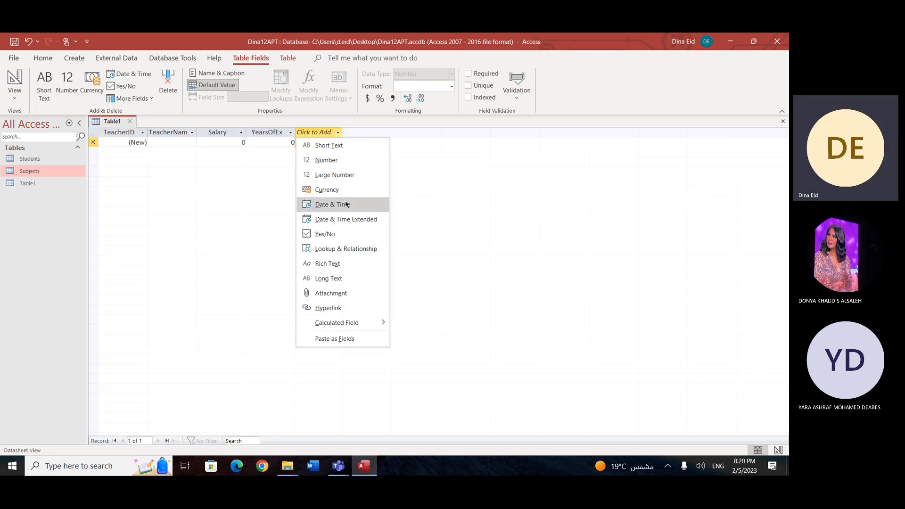
left_click(346, 204)
type("HireDate")
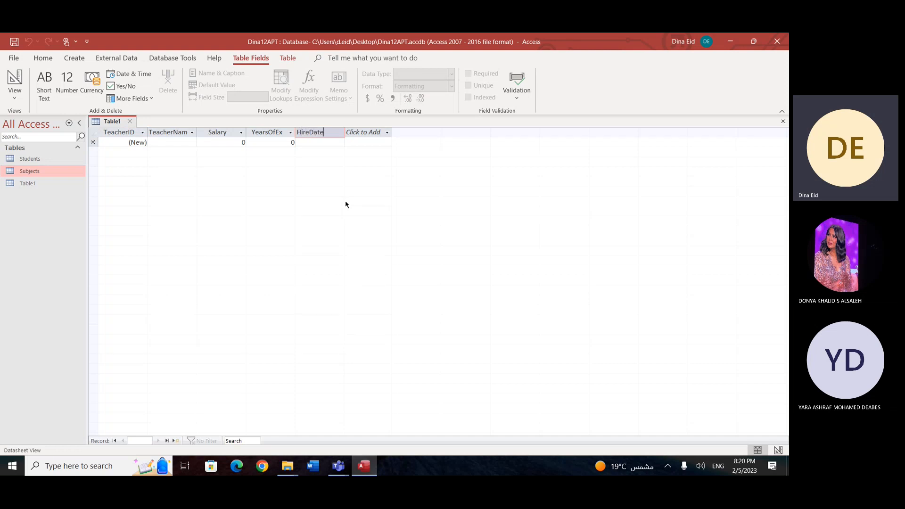
key("Return")
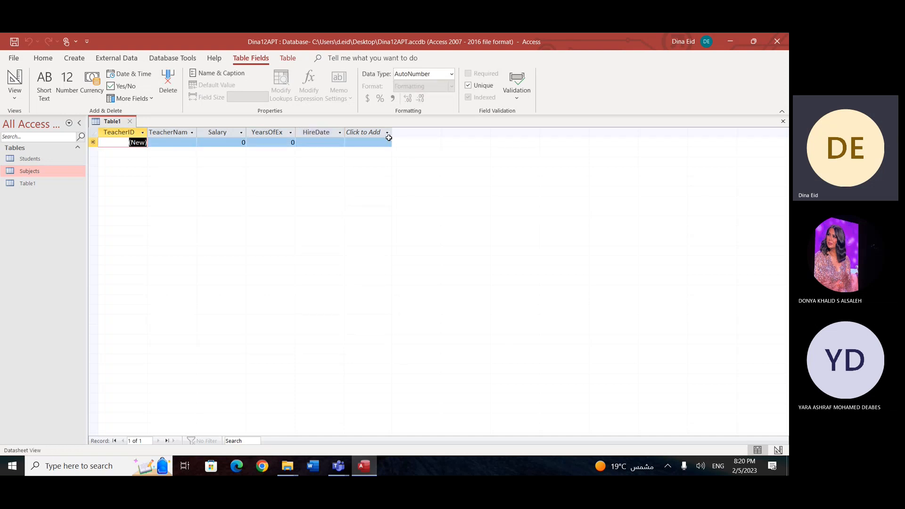
left_click(387, 133)
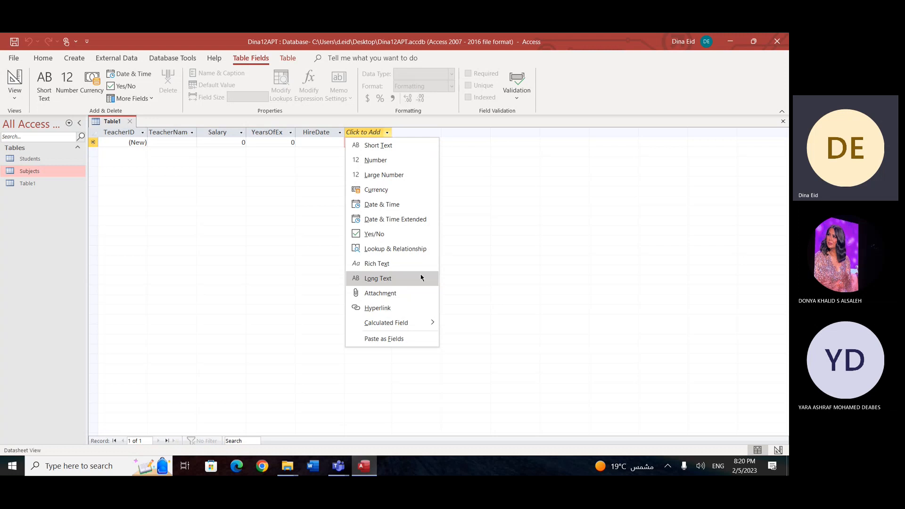
left_click(686, 192)
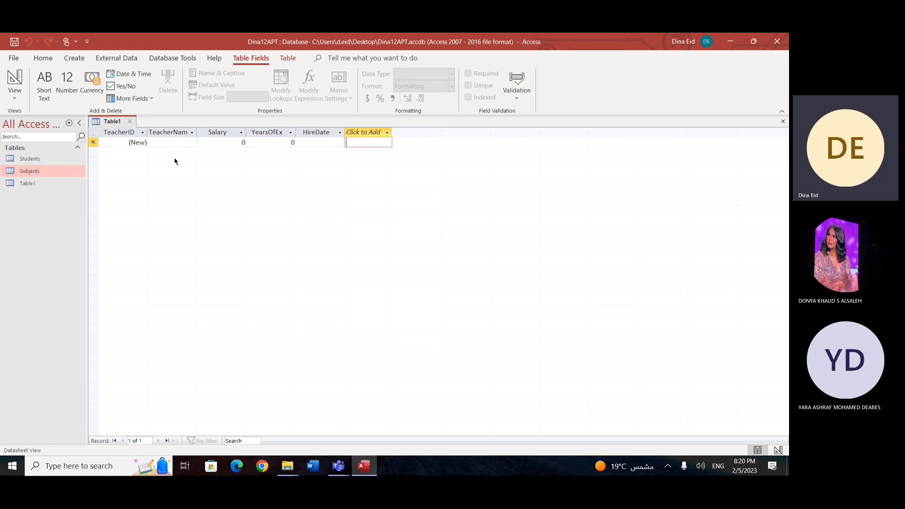
Step: Fill in the first teacher record with the teacher's name, a salary of 2000, 10 years of experience and hire date 2/16/2023
left_click(172, 144)
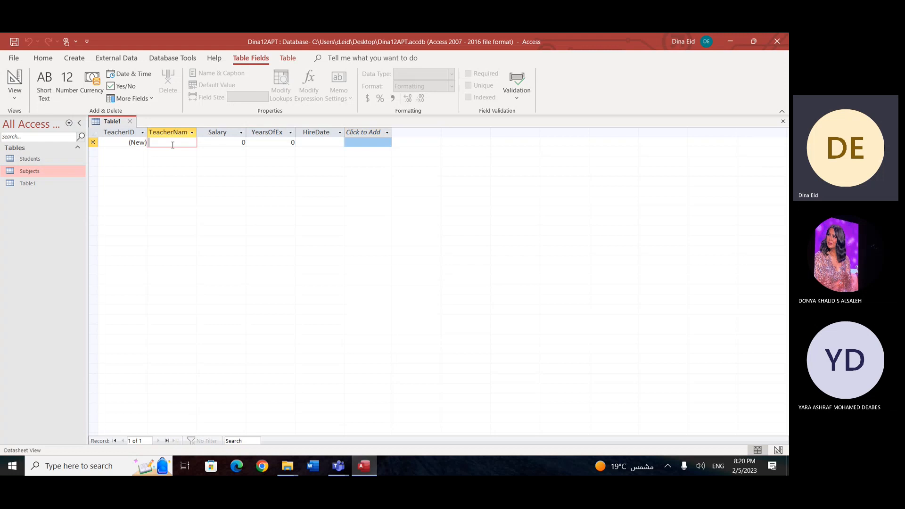
type("Dina")
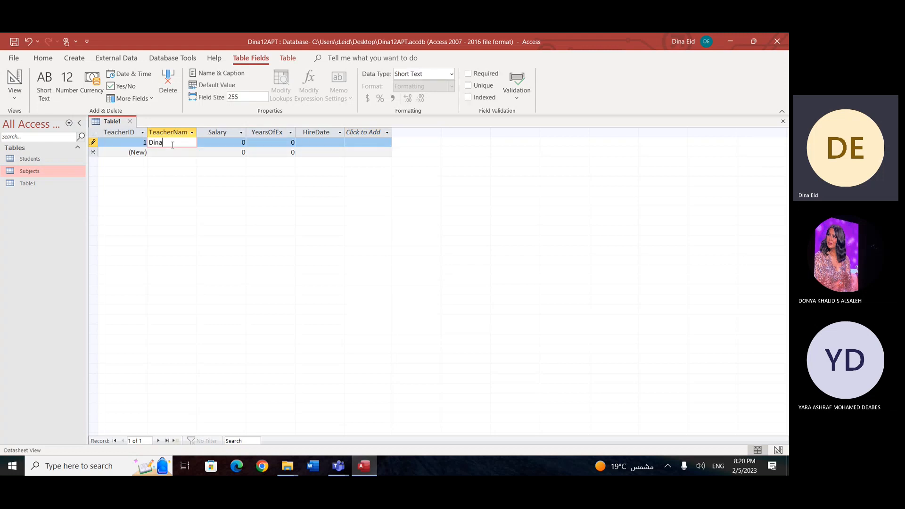
left_click(241, 143)
type("2000")
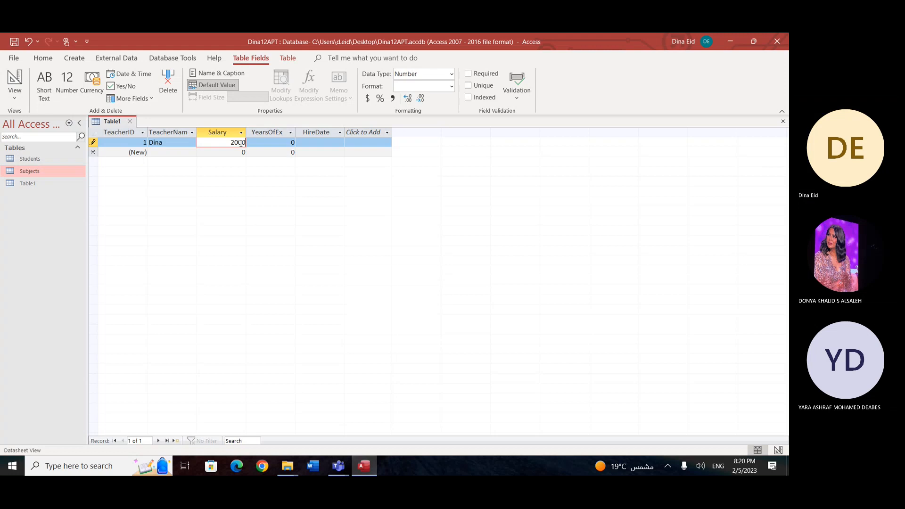
left_click(278, 141)
double_click(277, 141)
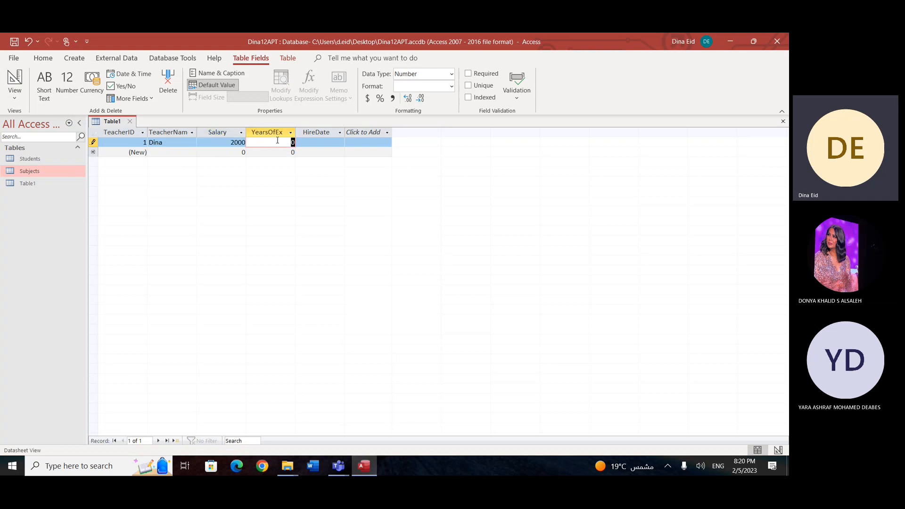
type("10")
key("Tab")
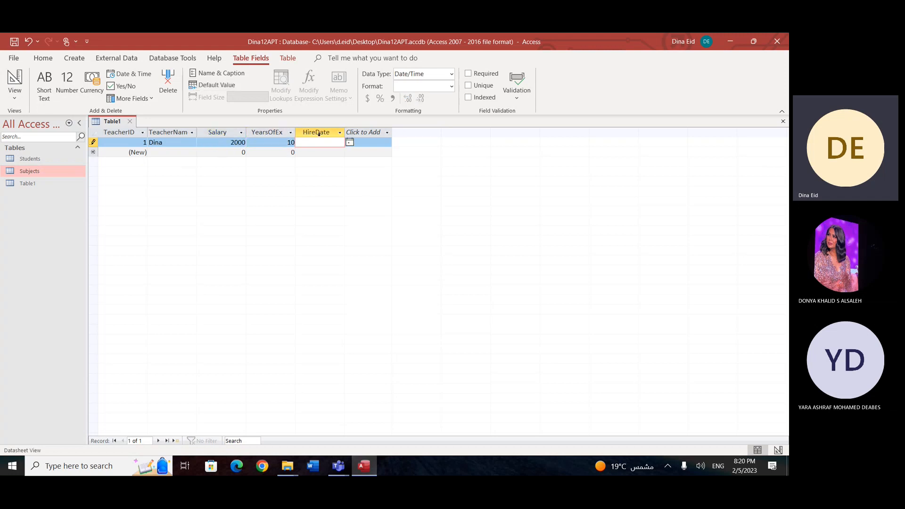
left_click(350, 143)
left_click(329, 192)
Step: Add a second teacher record with the teacher's name, a salary of 10000, 20 years of experience and hire date 11/15/2022
left_click(172, 151)
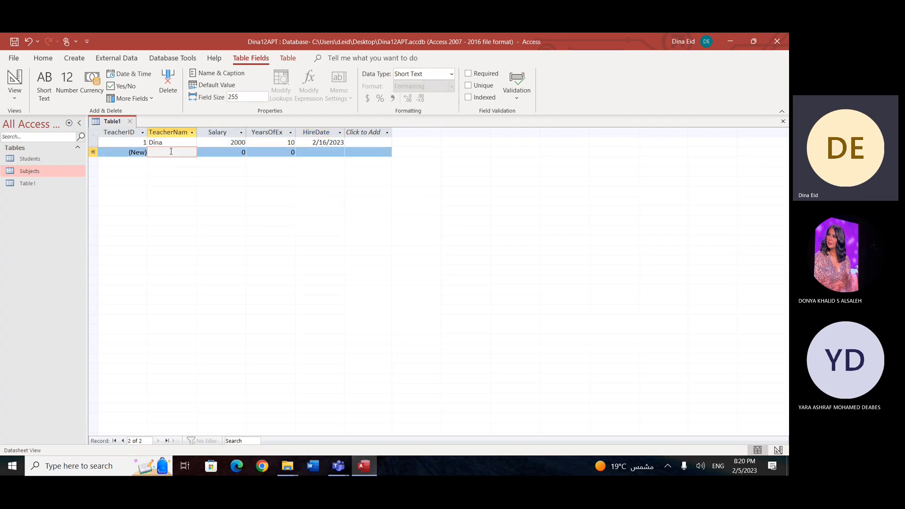
type("Faiza")
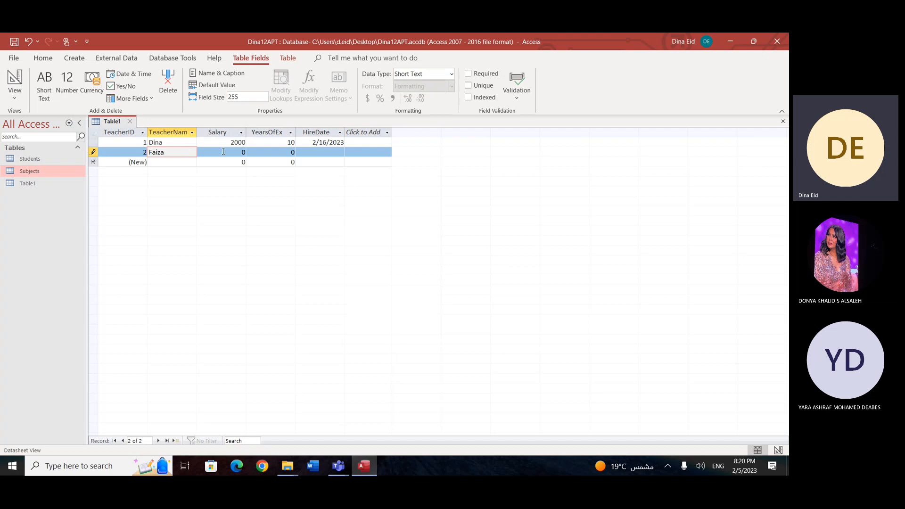
key("Tab")
type("10000")
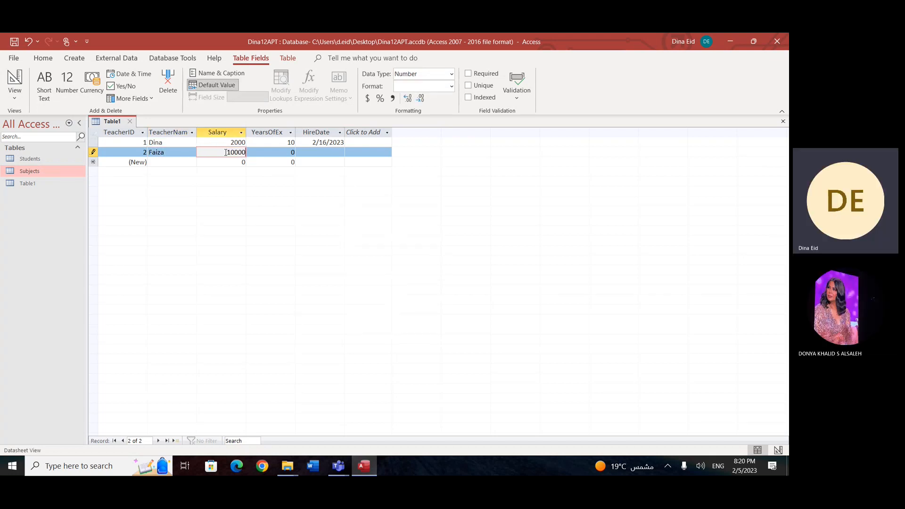
key("Tab")
type("20")
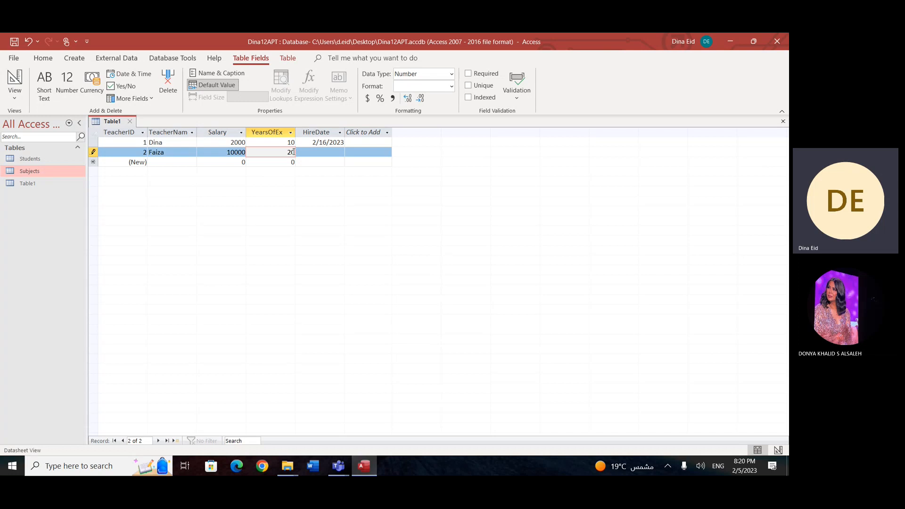
key("Tab")
left_click(350, 152)
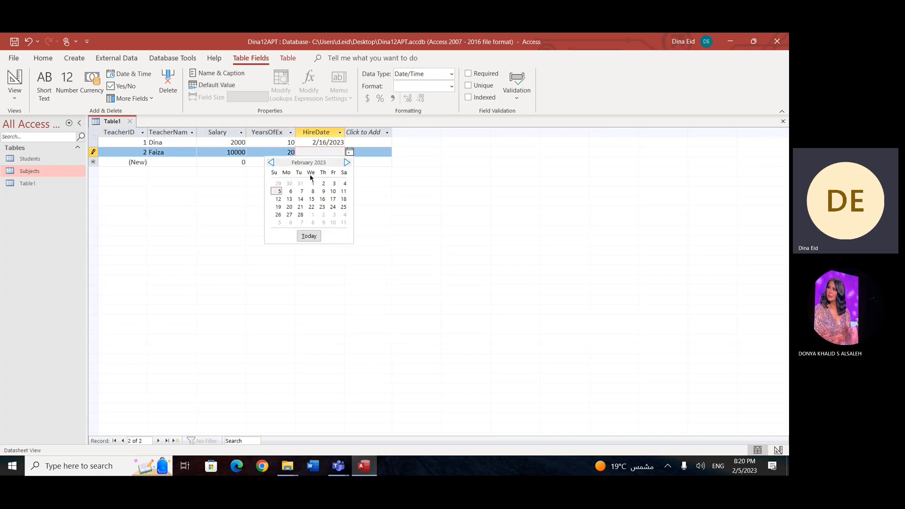
left_click(270, 163)
left_click(270, 163)
left_click(270, 163)
left_click(299, 199)
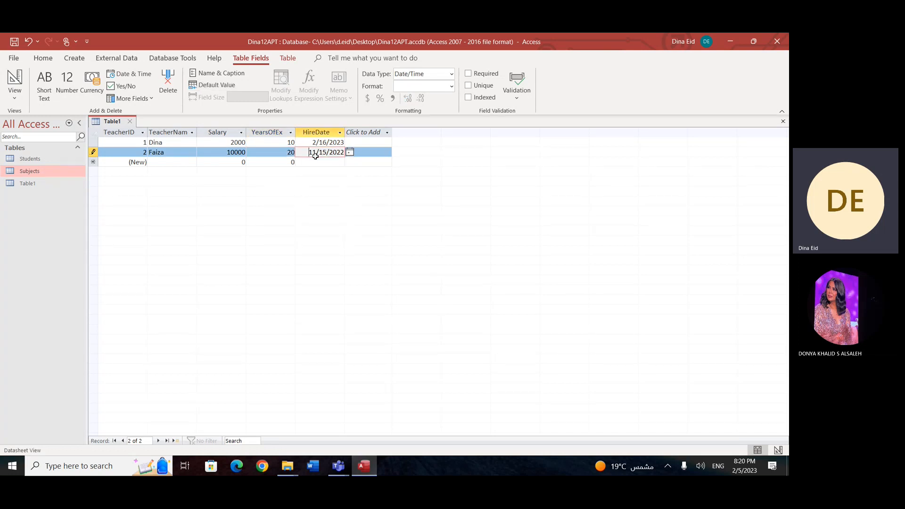
key("ctrl+a")
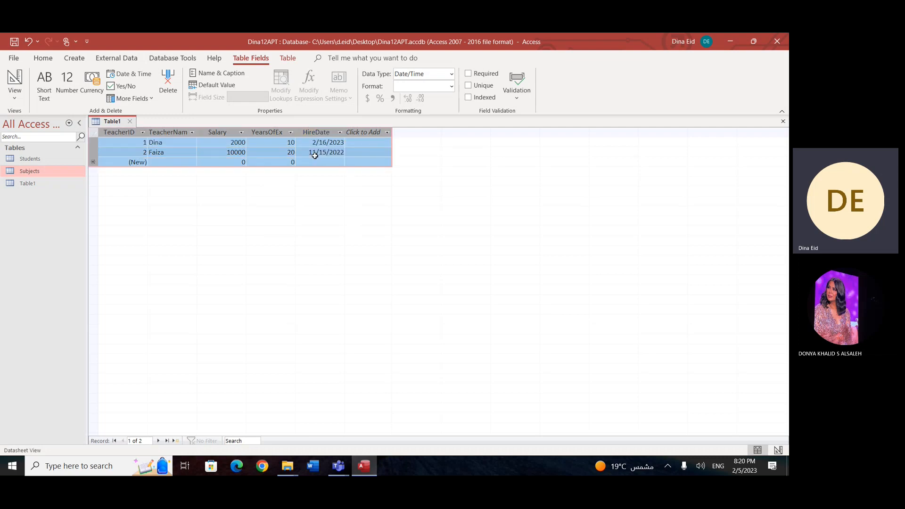
left_click(329, 152)
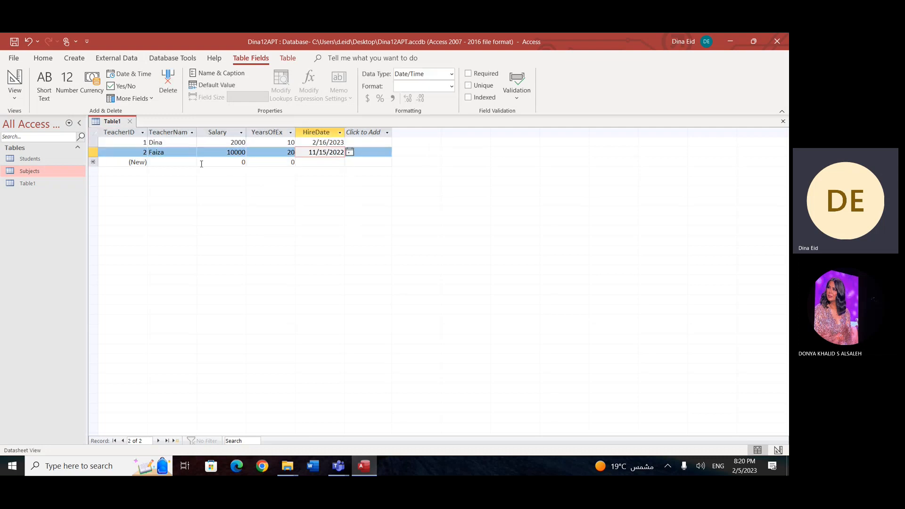
left_click(184, 163)
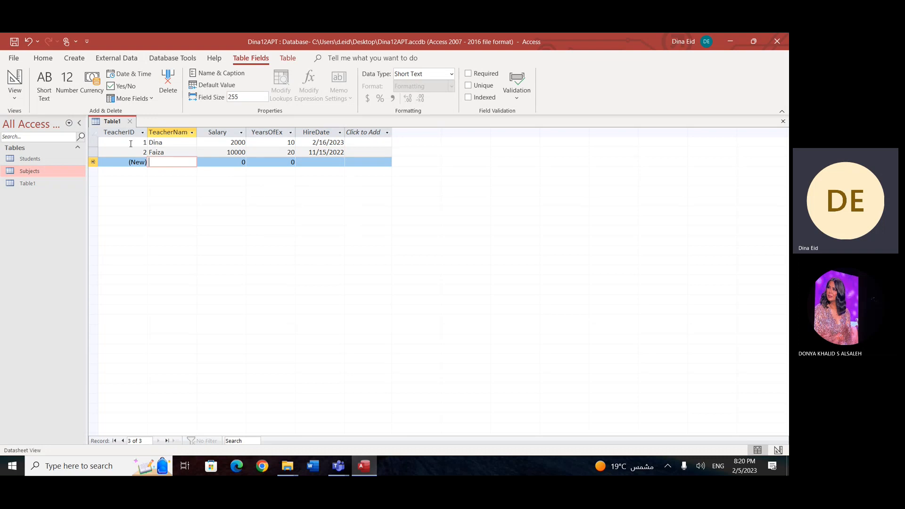
key("ctrl+Home")
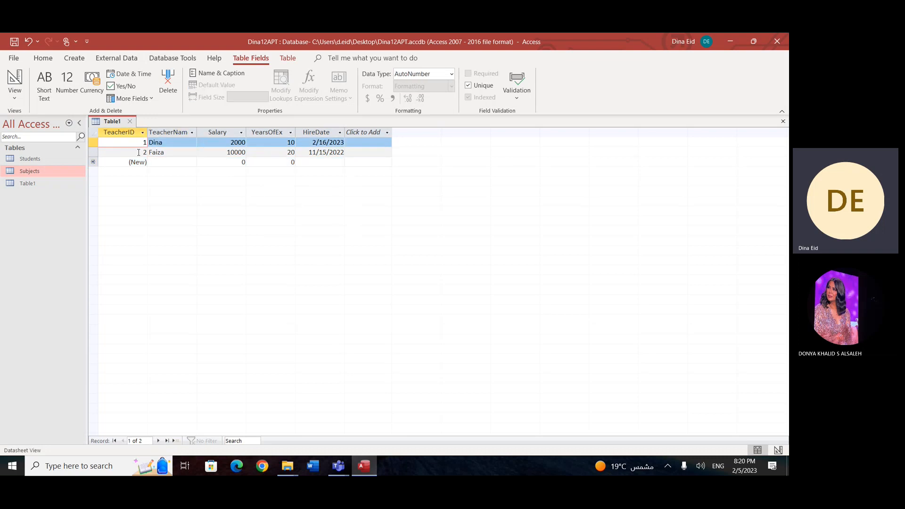
key("Down")
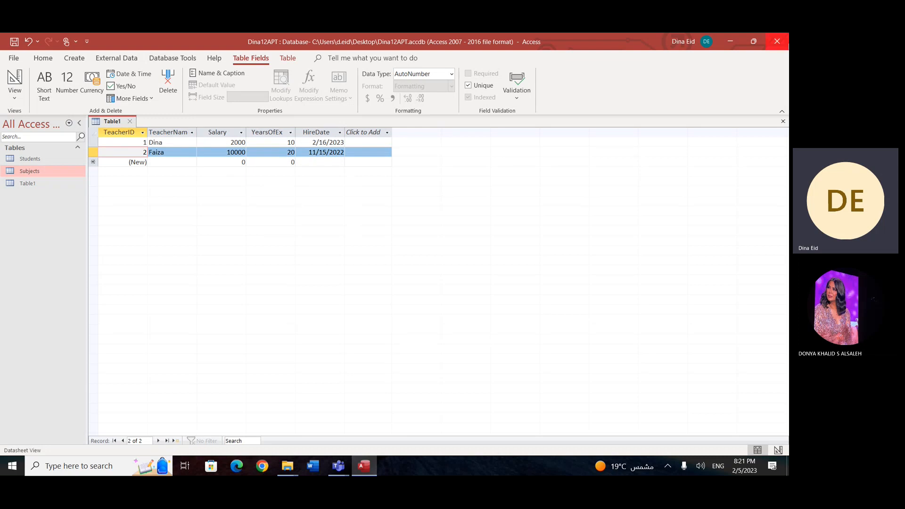
Step: Close the new teacher table and save it under the name Teachers
left_click(783, 121)
left_click(361, 277)
type("Teachers")
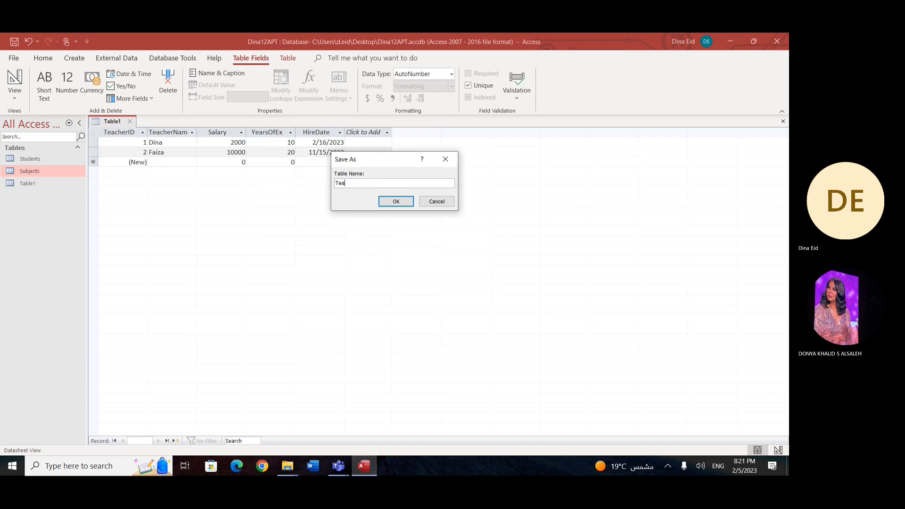
key("Return")
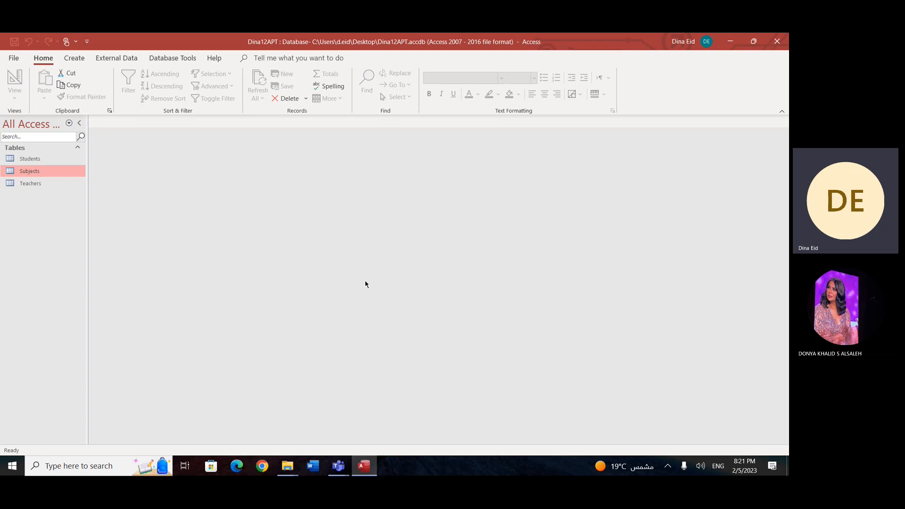
Step: Switch to the Windows desktop and open the G12 EOT 2 folder
left_click(788, 466)
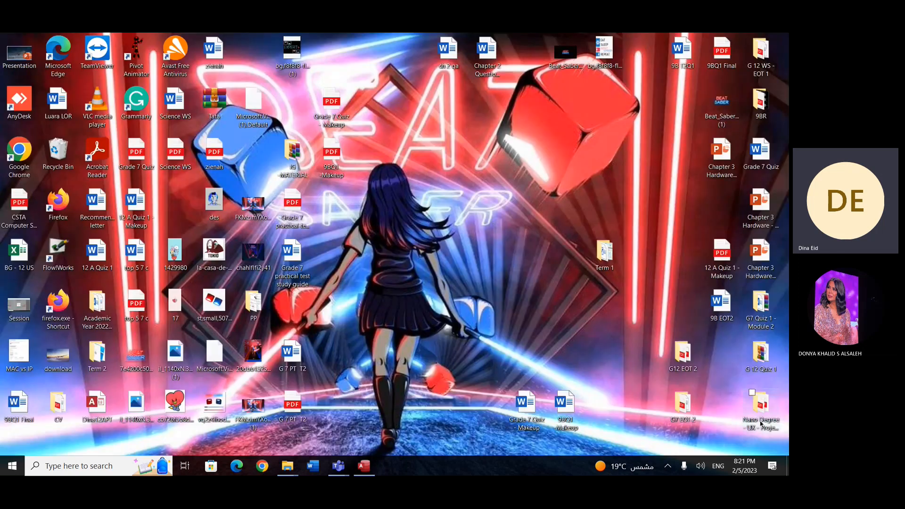
left_click(761, 357)
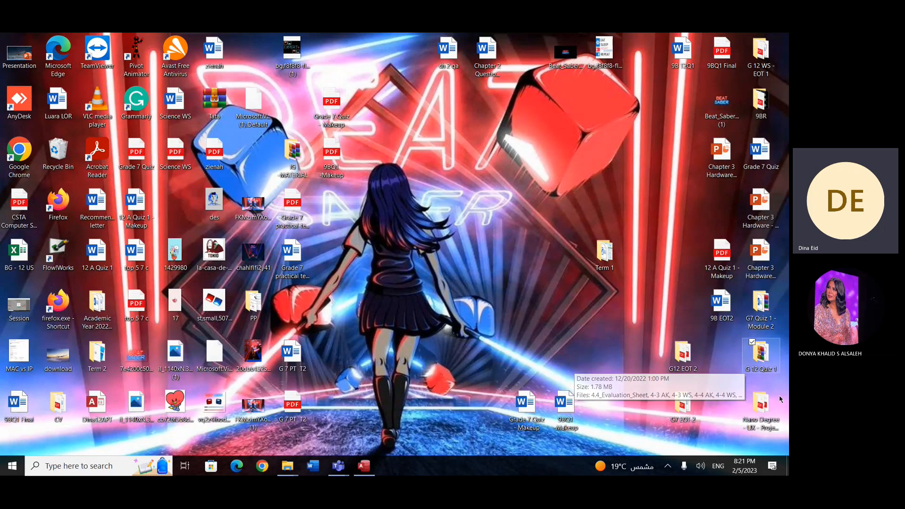
key("Up")
key("Up")
key("Left")
key("Left")
key("Left")
key("Left")
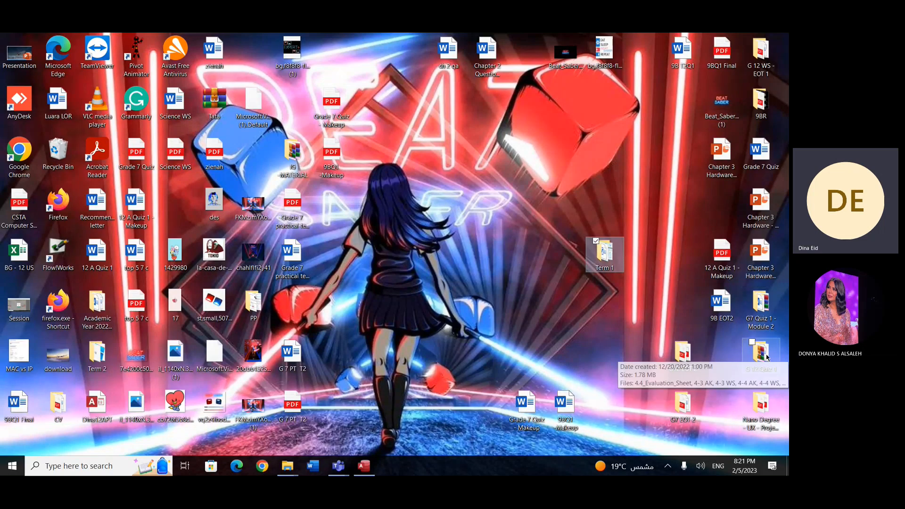
key("Up")
key("Right")
key("Right")
key("Right")
key("Right")
key("Right")
key("Right")
key("Right")
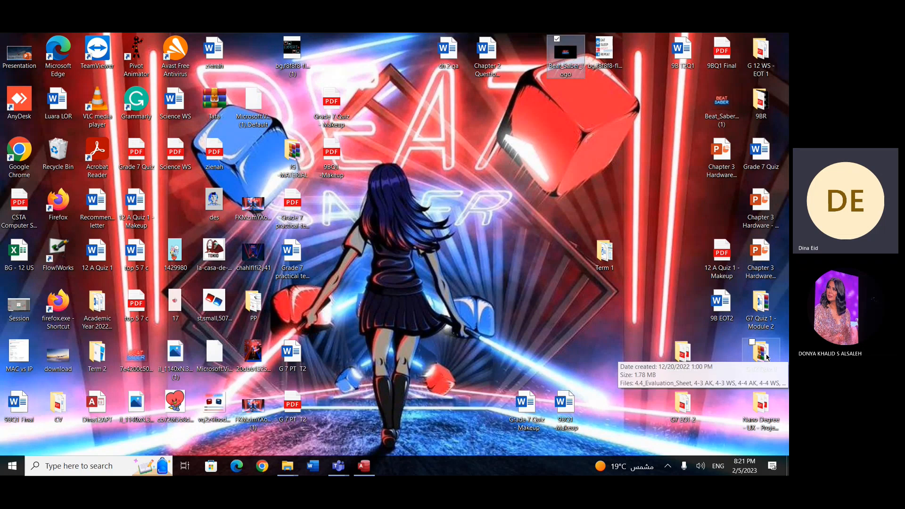
key("Down")
key("Down")
key("Right")
key("Up")
key("Up")
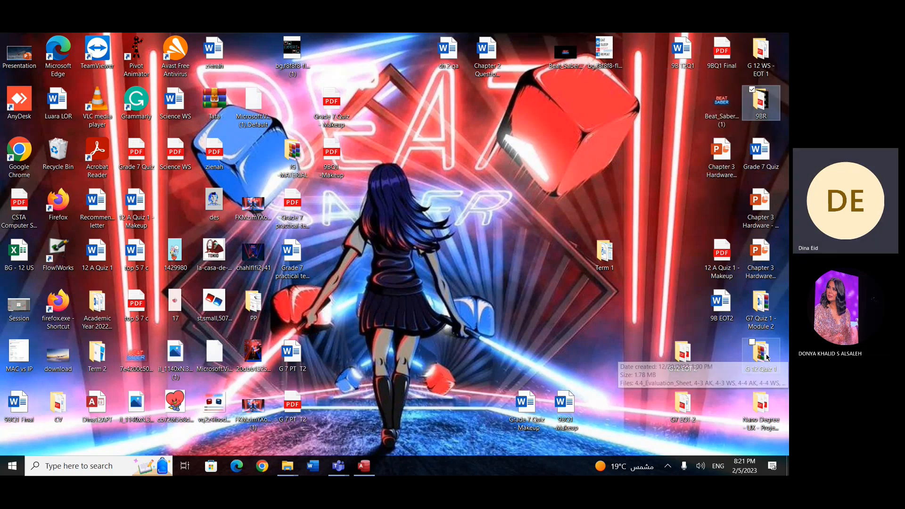
key("Left")
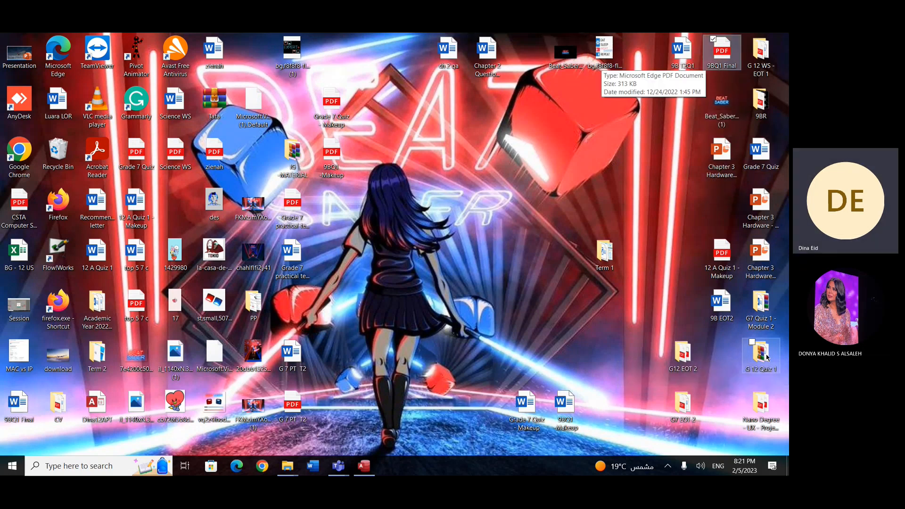
key("Down")
key("Down")
key("Right")
key("Down")
key("Down")
key("Down")
key("Down")
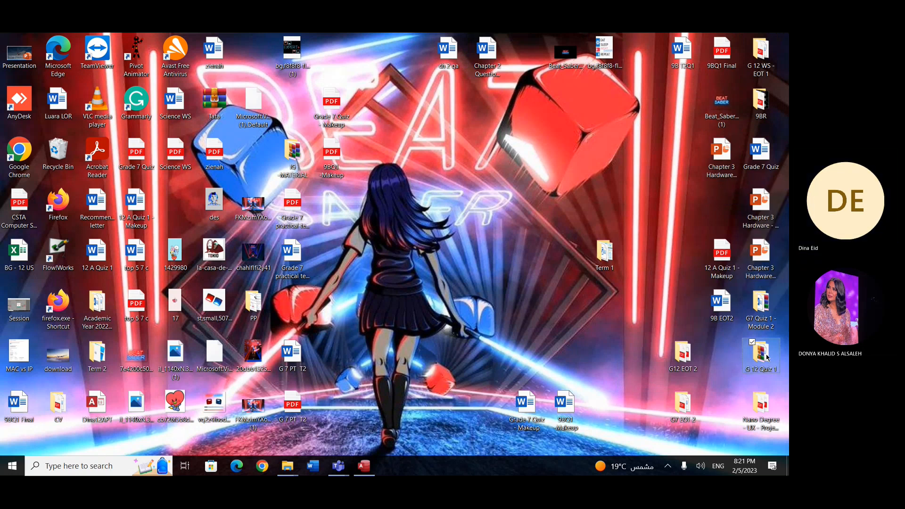
key("Left")
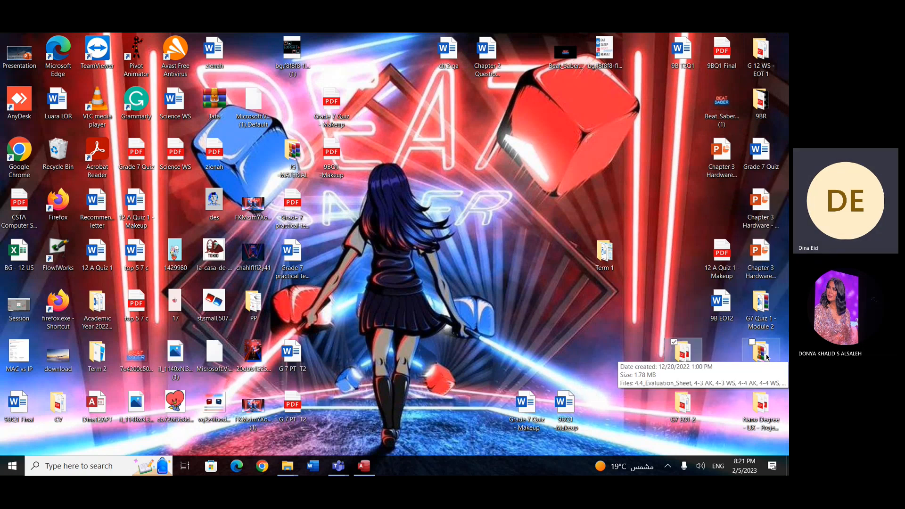
key("Return")
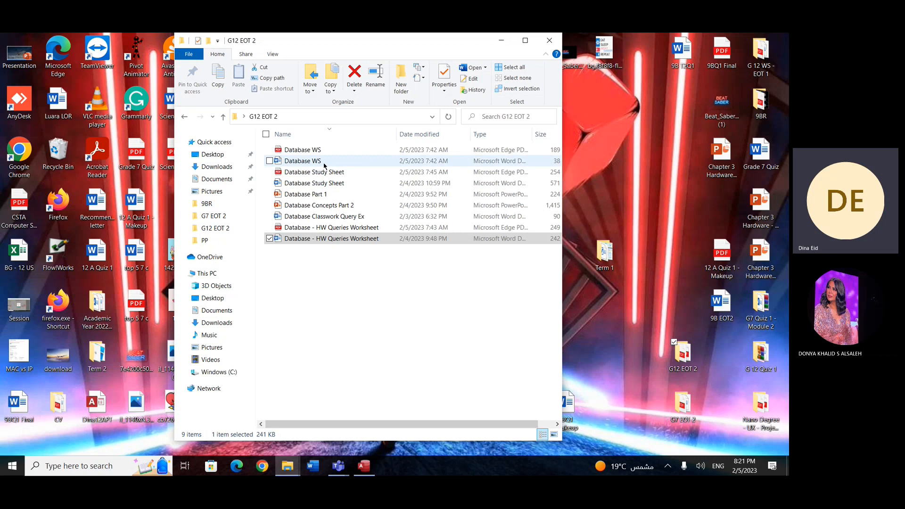
Step: Open the Database Study Sheet PDF and examine the relational database diagram and its key fields on page 2
left_click(325, 172)
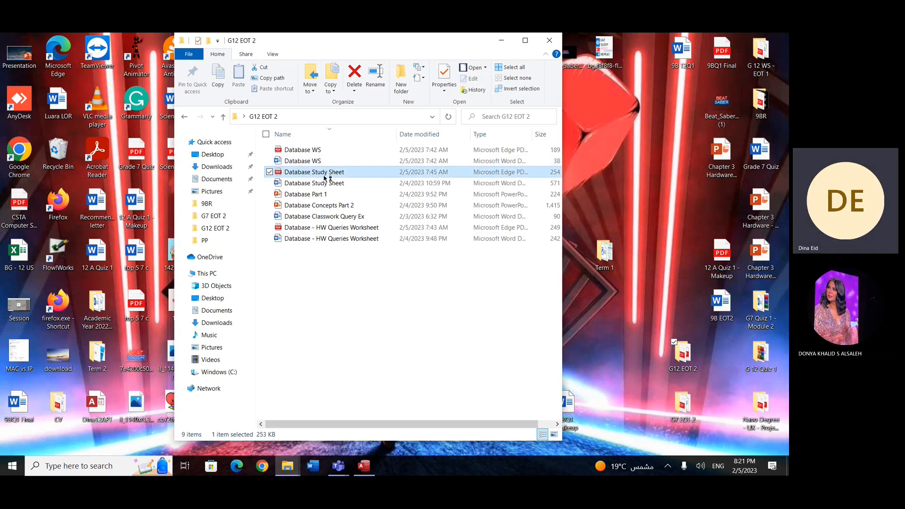
double_click(325, 176)
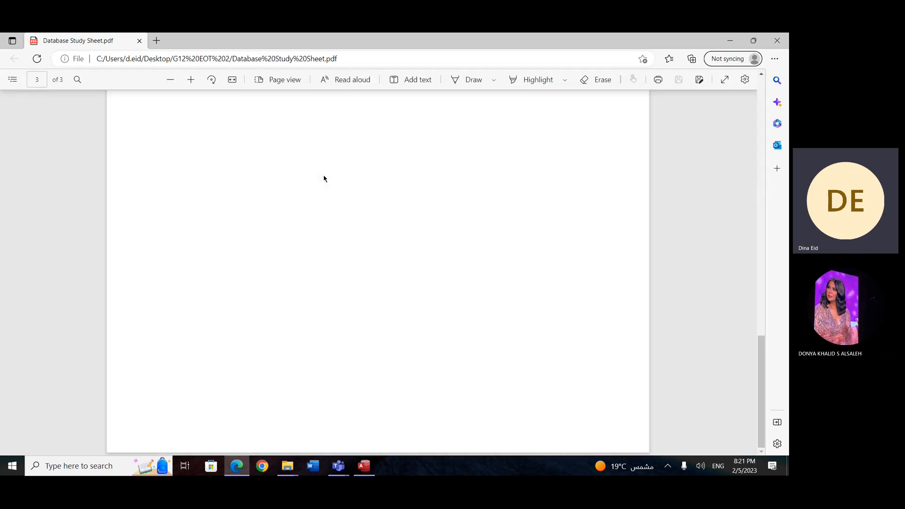
scroll(324, 179, "up", 10)
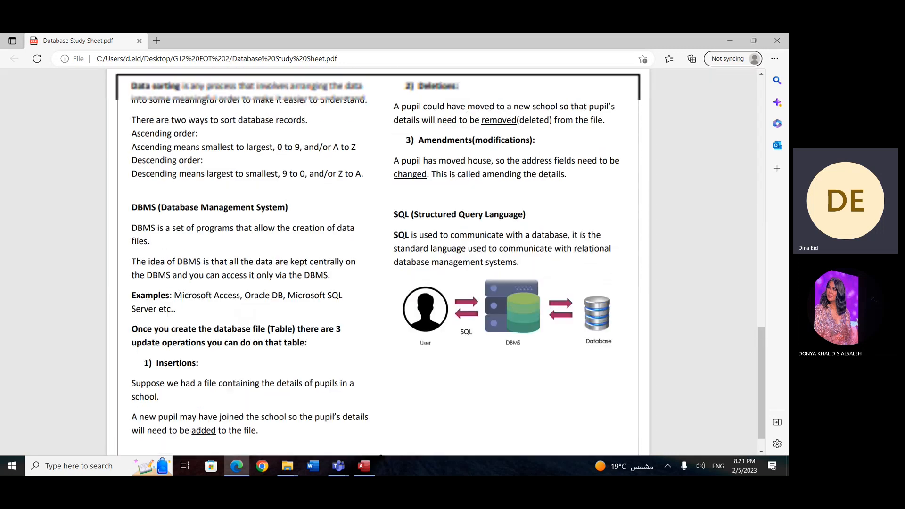
scroll(324, 179, "up", 10)
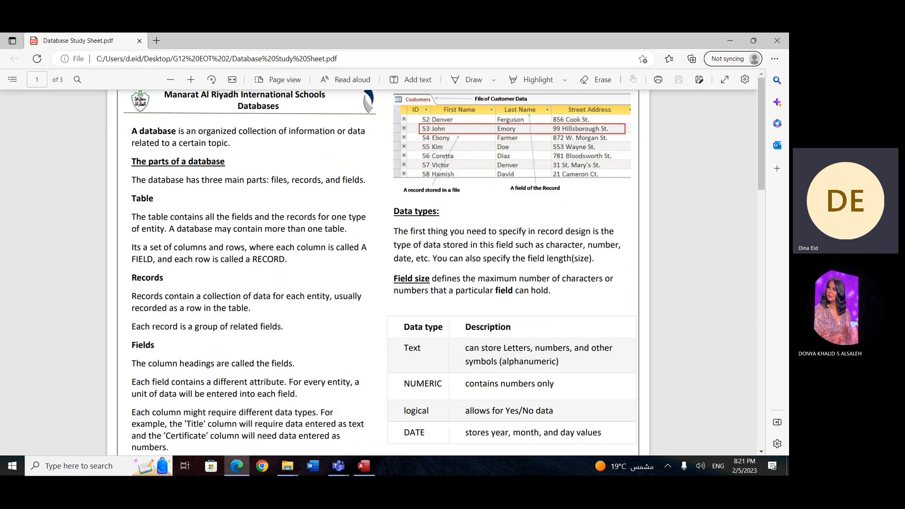
scroll(382, 262, "down", 15)
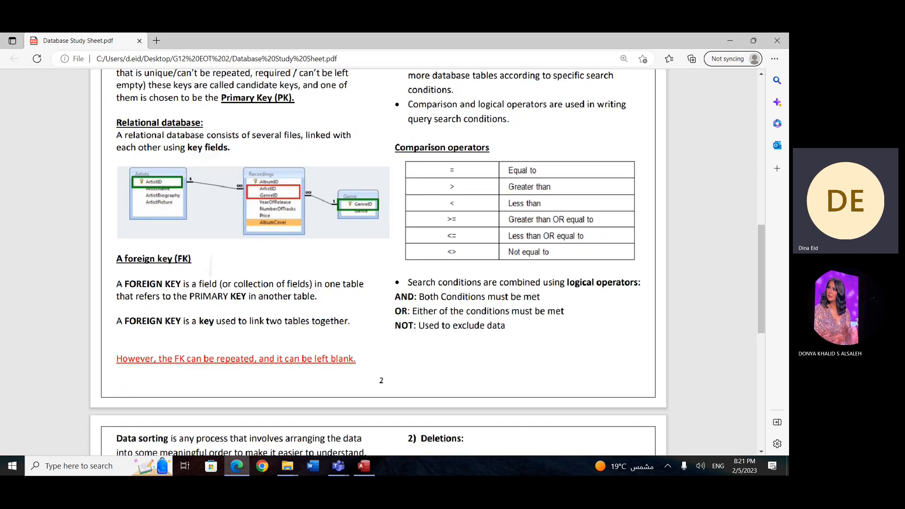
scroll(324, 178, "up", 6)
scroll(324, 179, "left", 3)
scroll(324, 178, "down", 1)
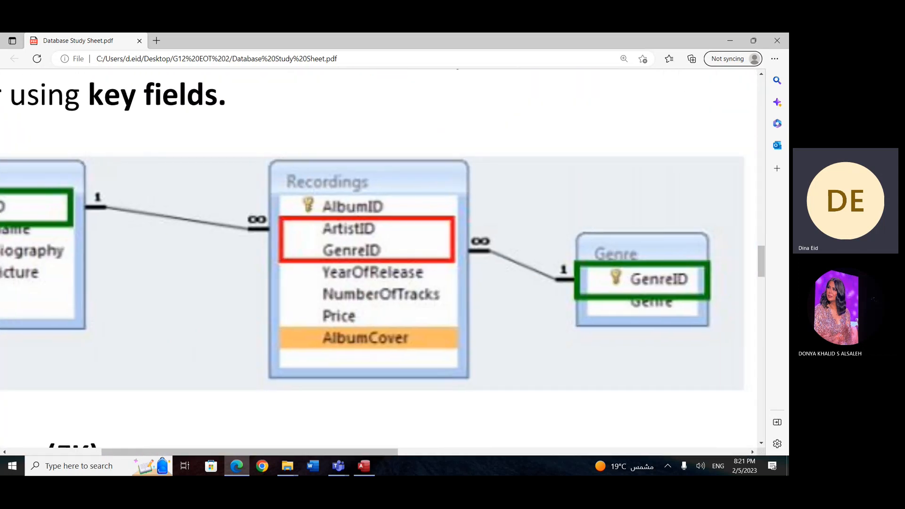
scroll(379, 262, "left", 3)
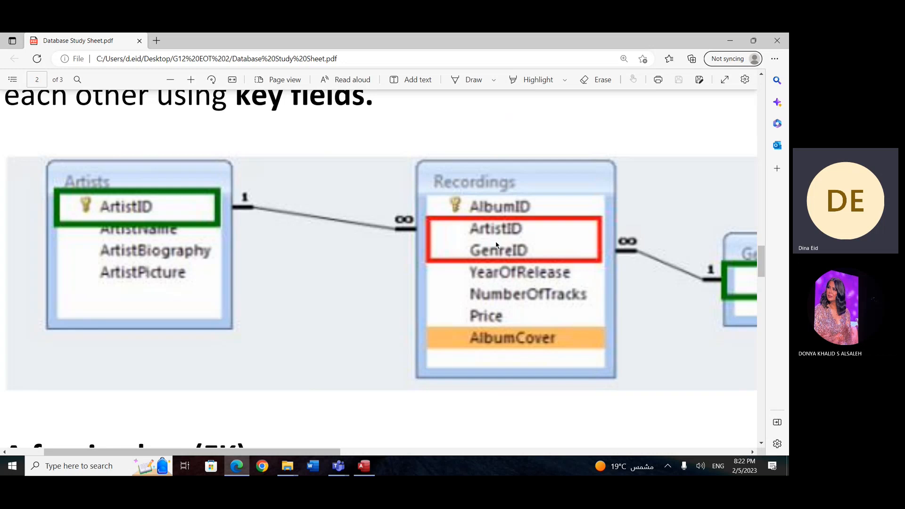
scroll(380, 272, "down", 10)
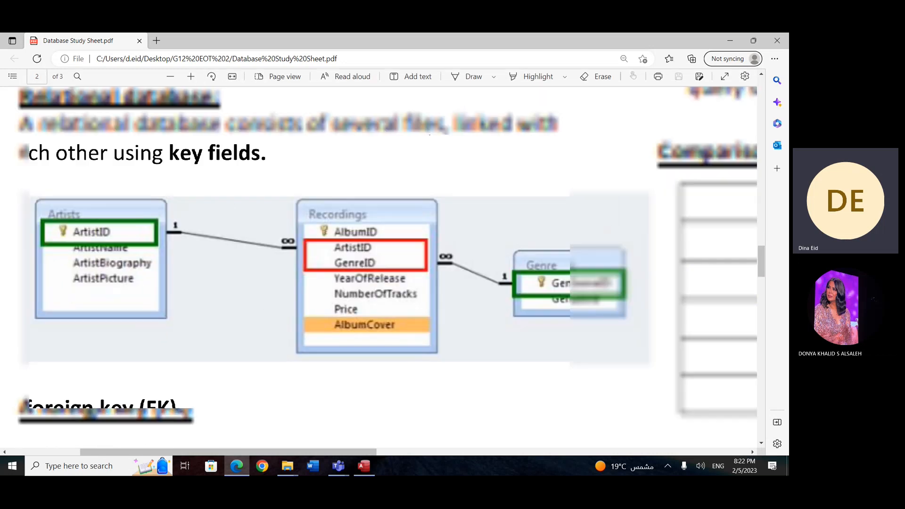
scroll(378, 296, "up", 8)
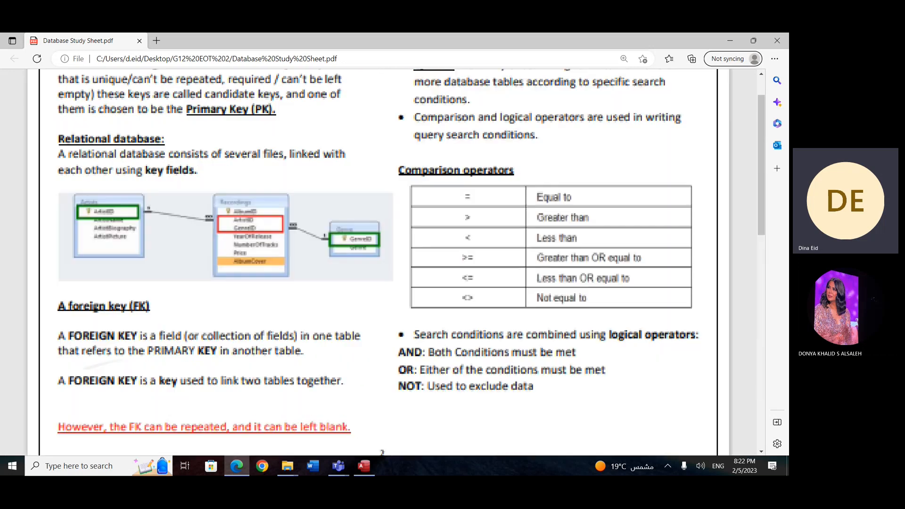
Step: Minimize the study sheet and folder windows, switch back to Access and open the Teachers table
left_click(287, 466)
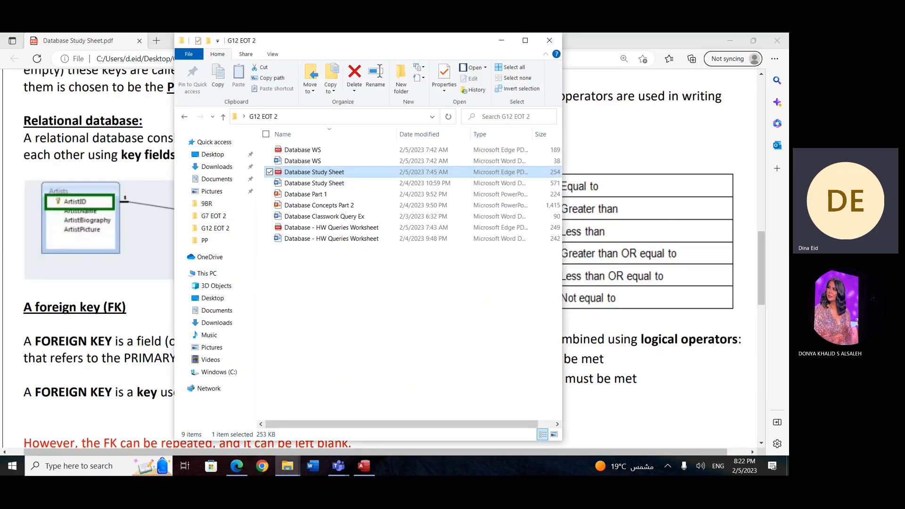
left_click(662, 52)
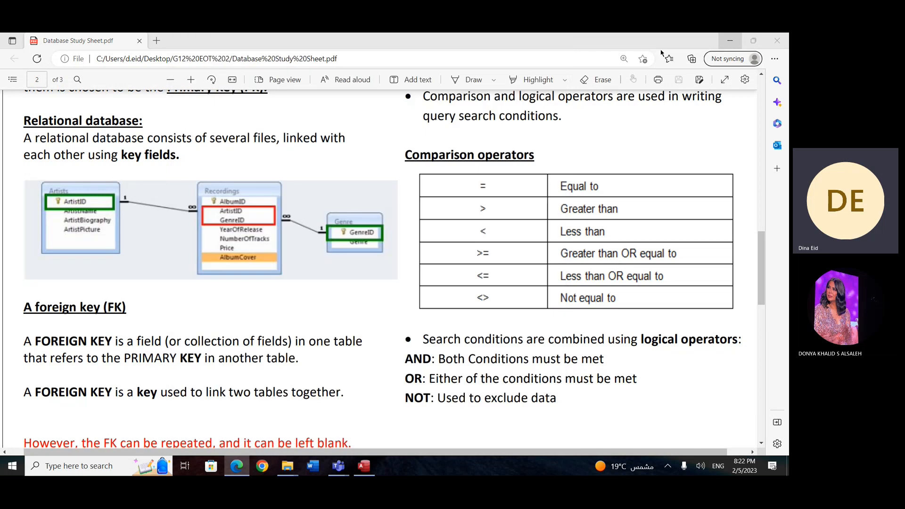
left_click(730, 41)
left_click(504, 41)
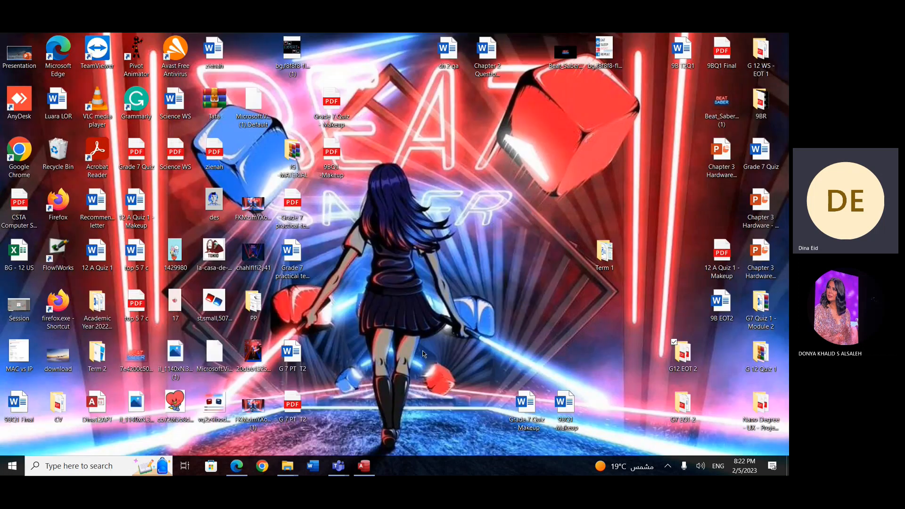
left_click(372, 466)
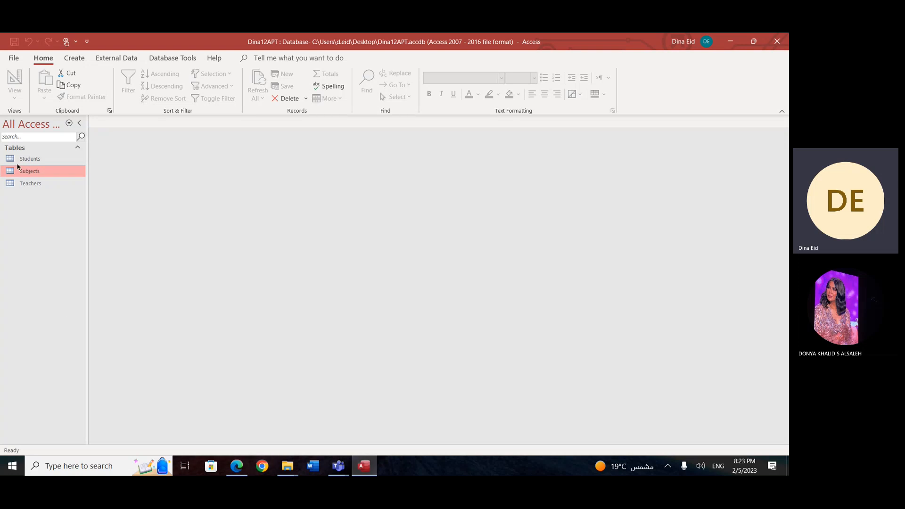
double_click(30, 184)
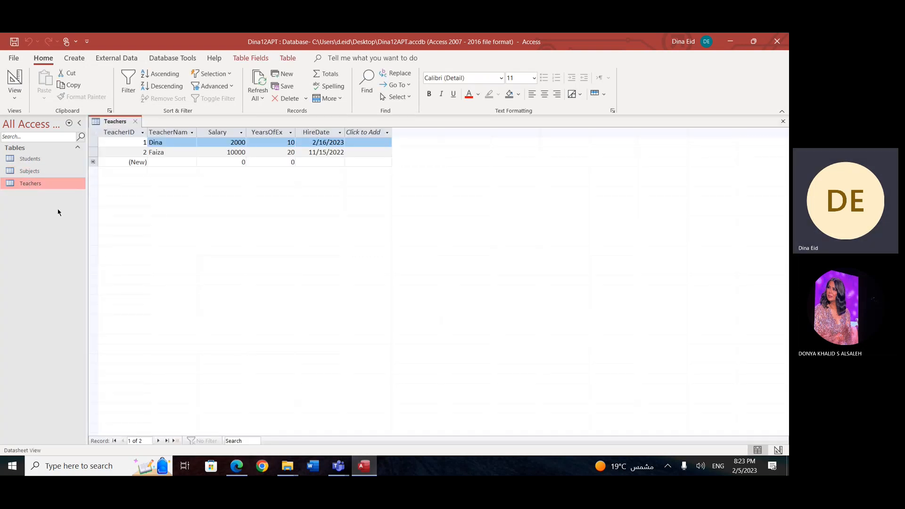
Step: Add a Number field named Subject as the last field of Teachers, consulting the Subjects table for reference
left_click(387, 133)
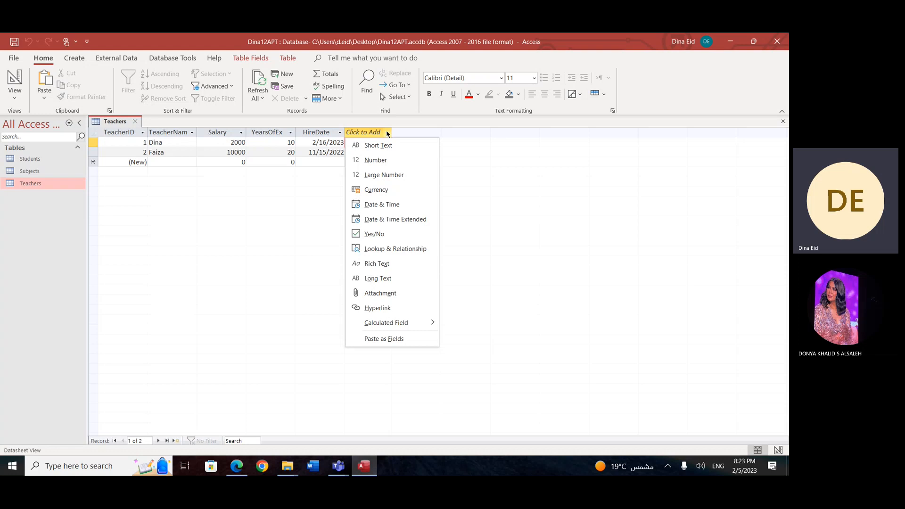
left_click(376, 160)
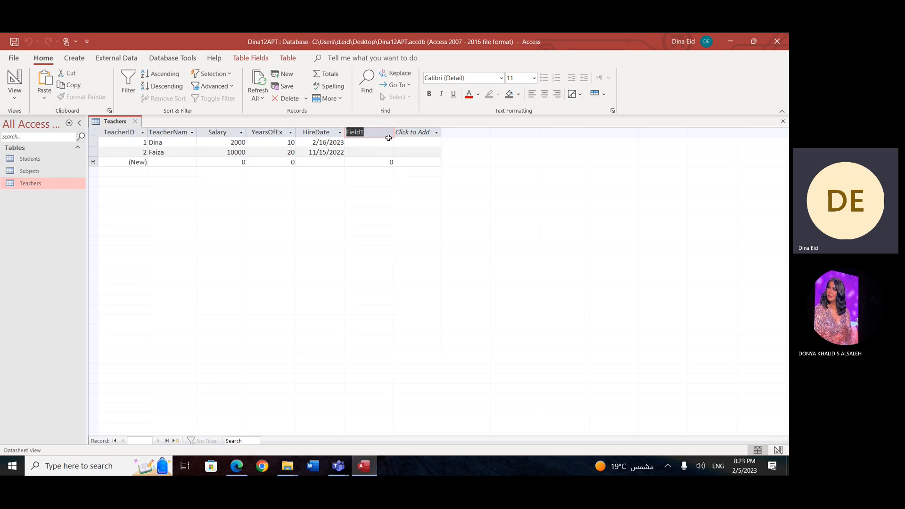
double_click(26, 171)
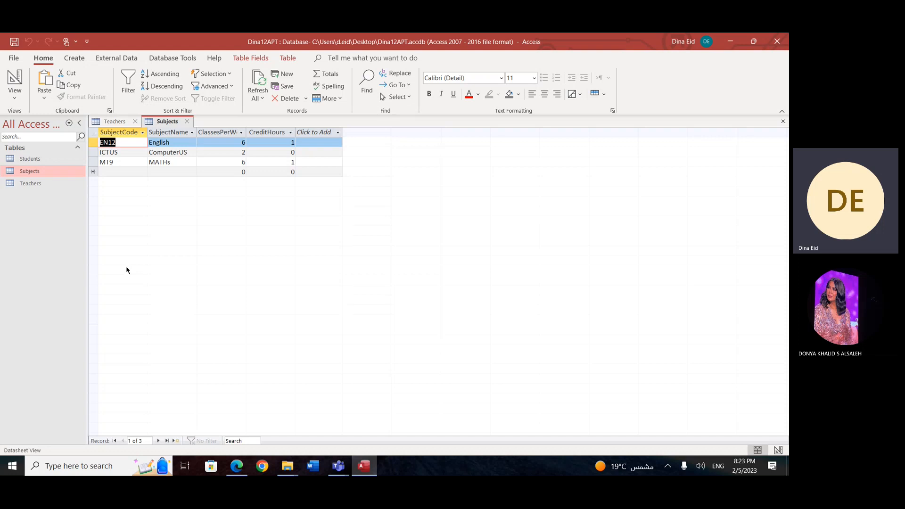
left_click(114, 122)
type("Subjects")
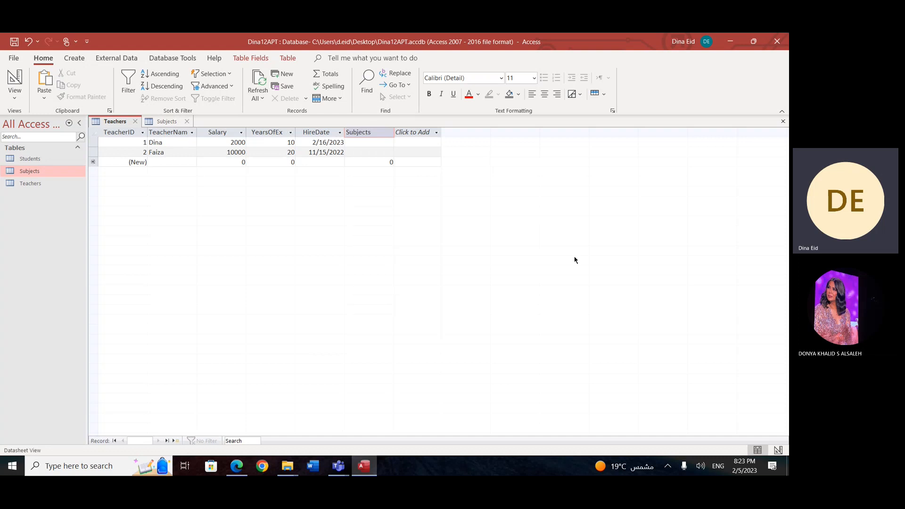
left_click(160, 124)
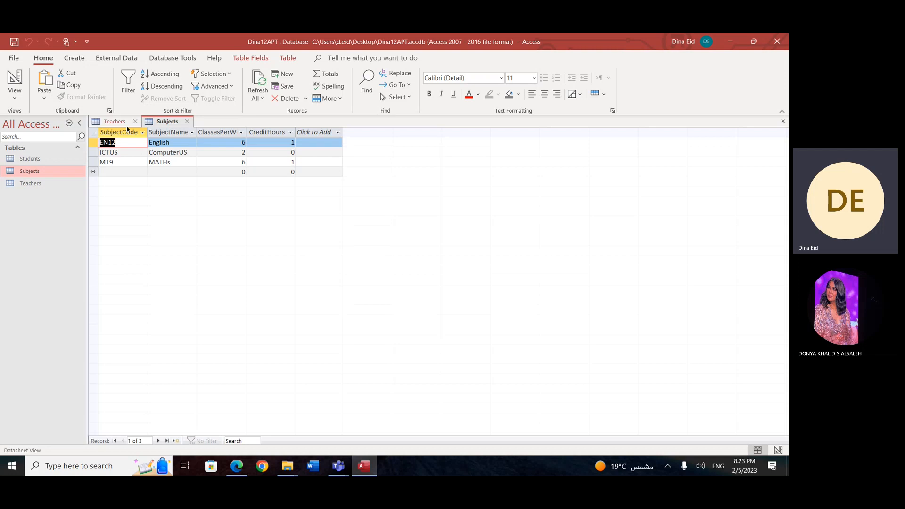
left_click(120, 122)
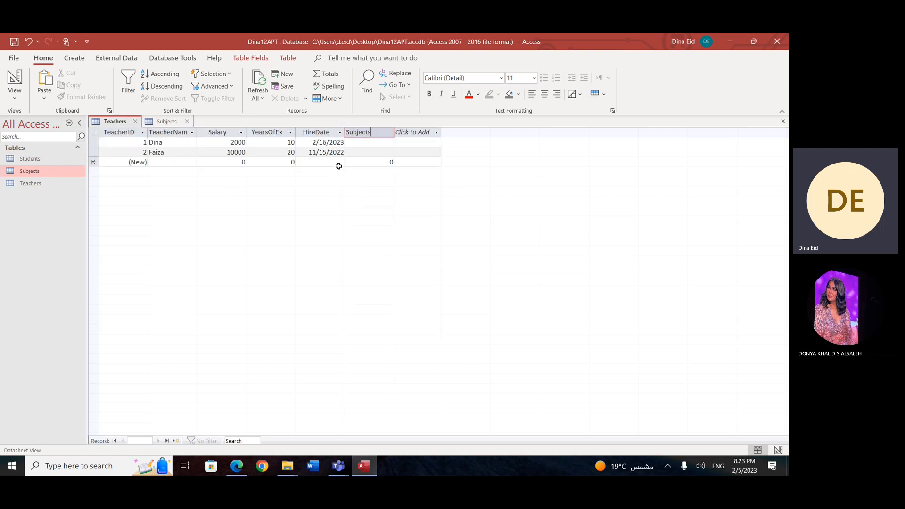
key("BackSpace")
key("Return")
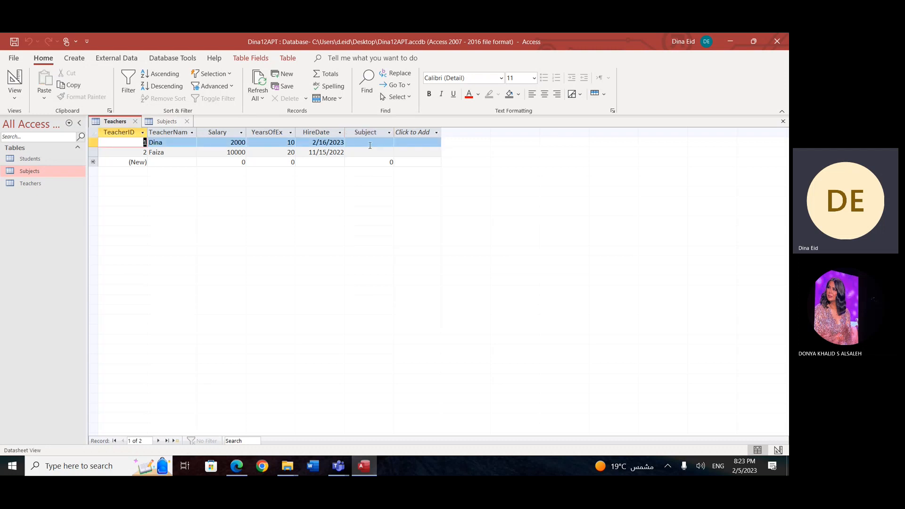
Step: Bring up the Subjects table to check its SubjectCode values
left_click(176, 122)
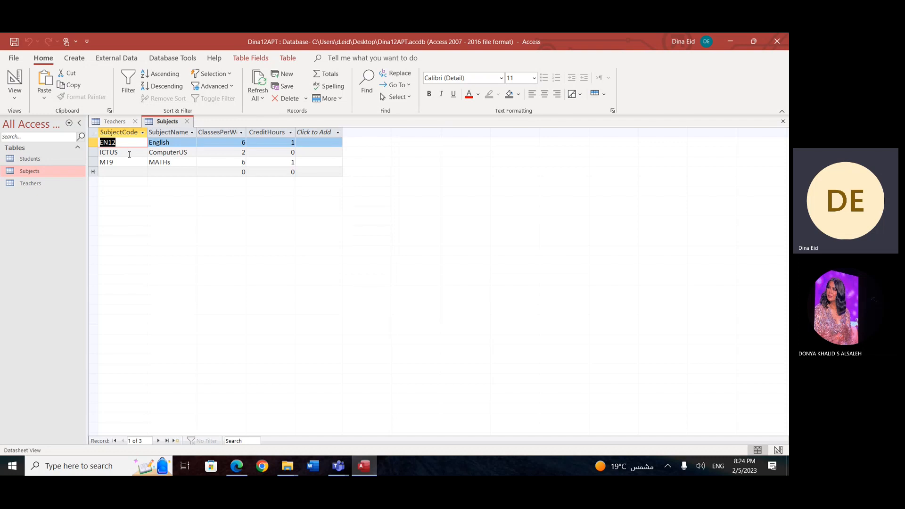
Step: Select the Subject field in the Teachers table and check its data type settings
left_click(114, 121)
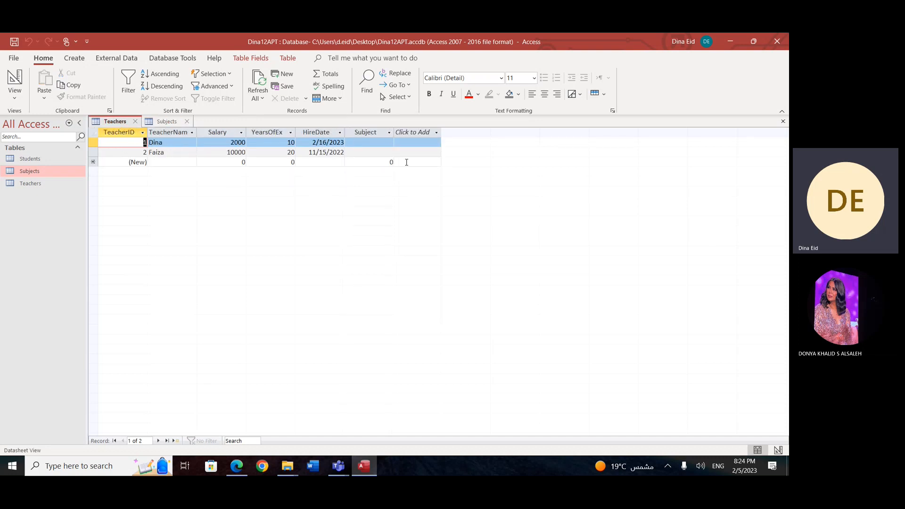
left_click(370, 132)
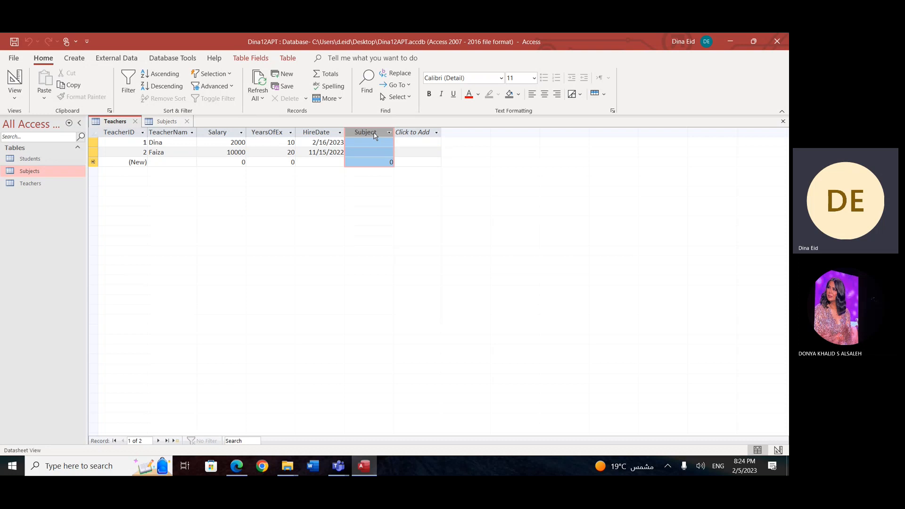
left_click(389, 133)
left_click(376, 136)
left_click(390, 133)
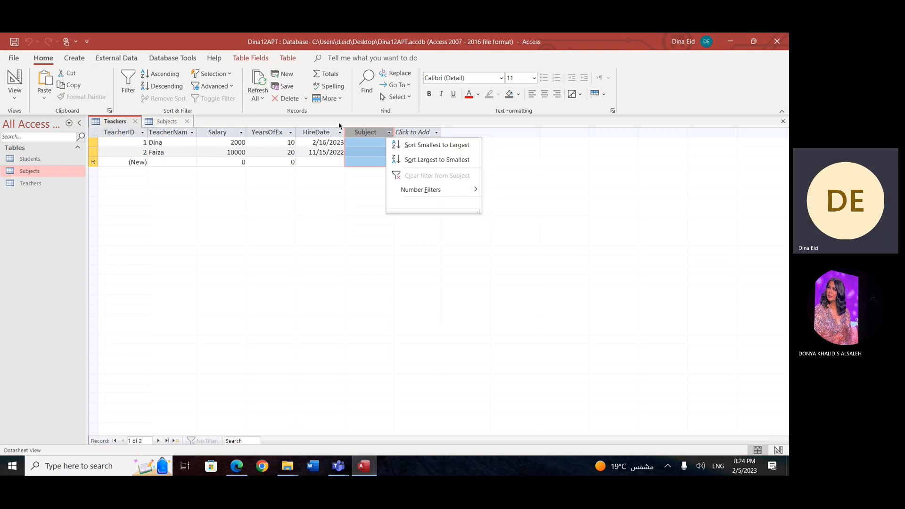
left_click(259, 60)
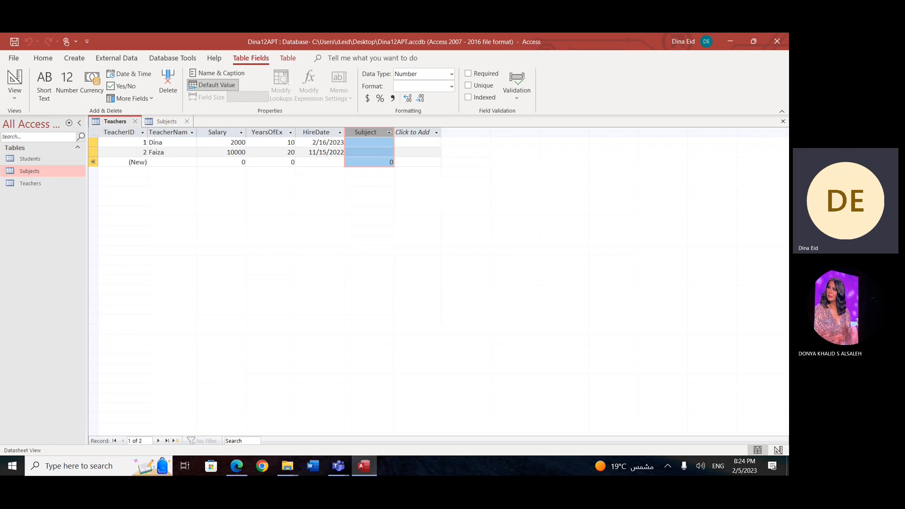
Step: Close the open Teachers and Subjects tables and open the Relationships window
left_click(783, 122)
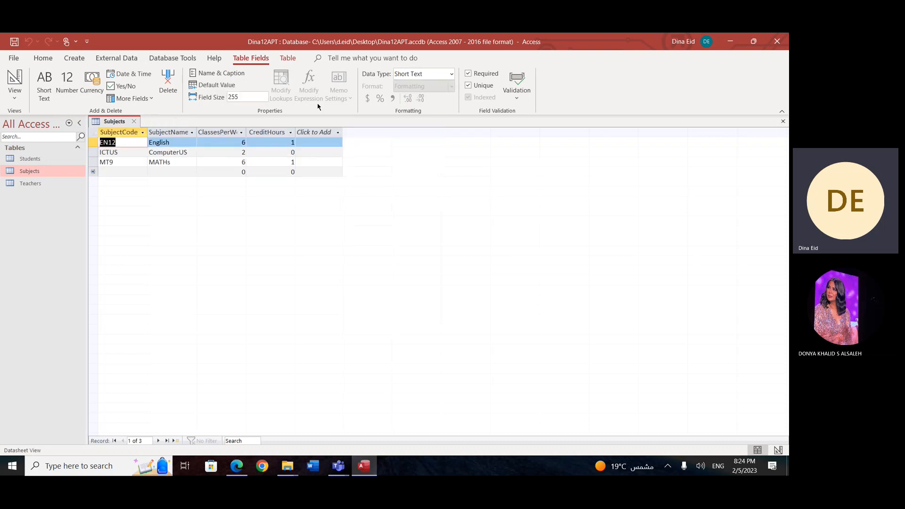
left_click(783, 122)
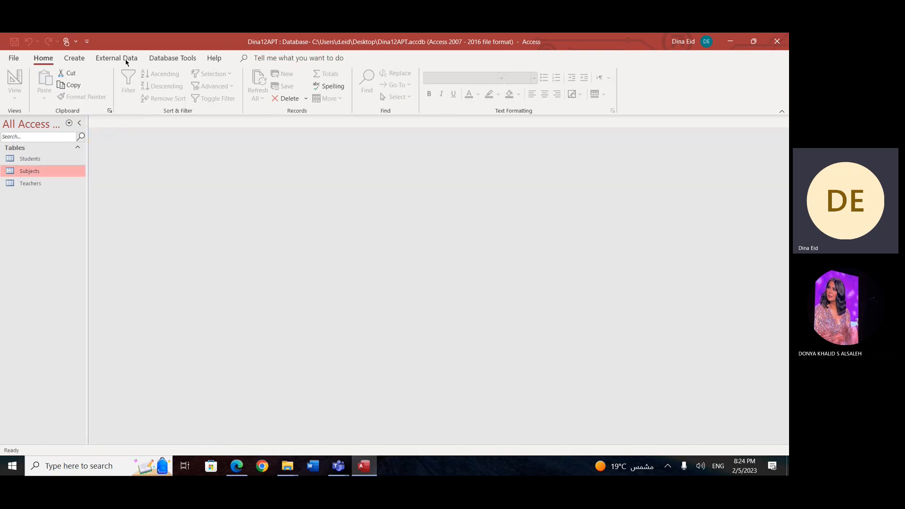
double_click(37, 184)
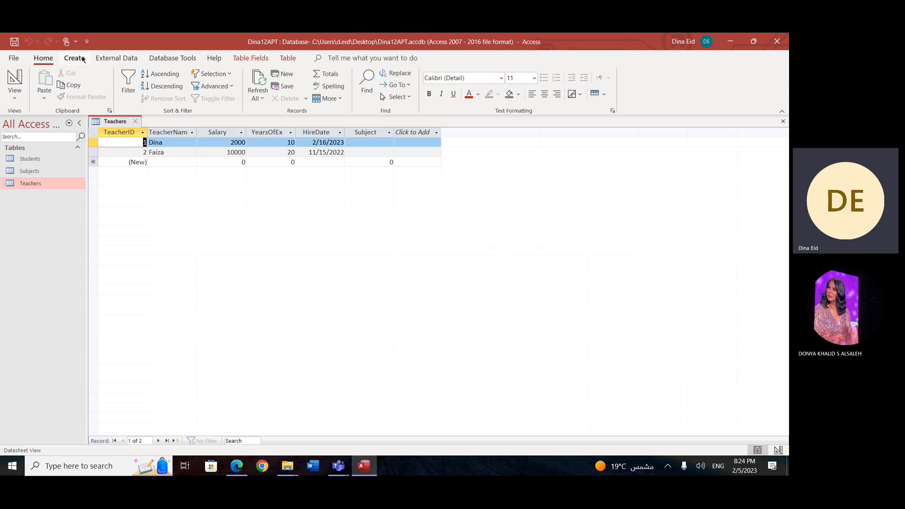
left_click(288, 58)
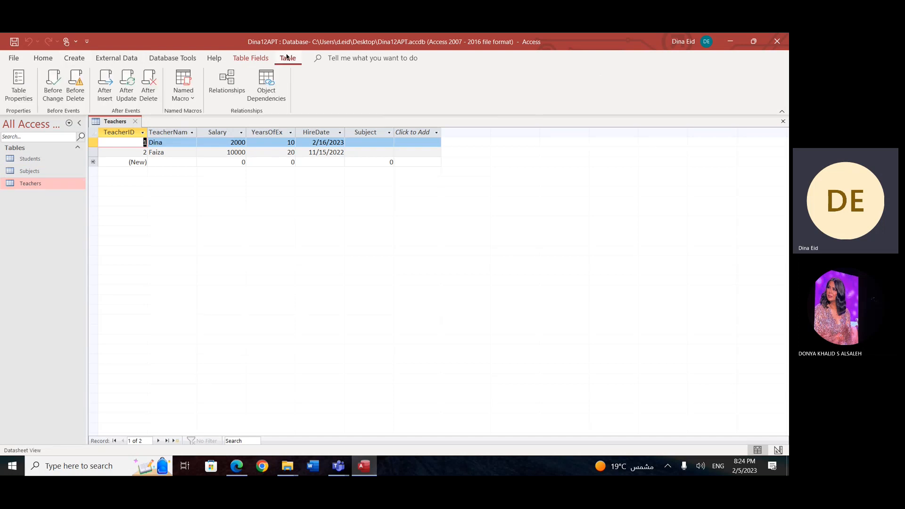
left_click(228, 84)
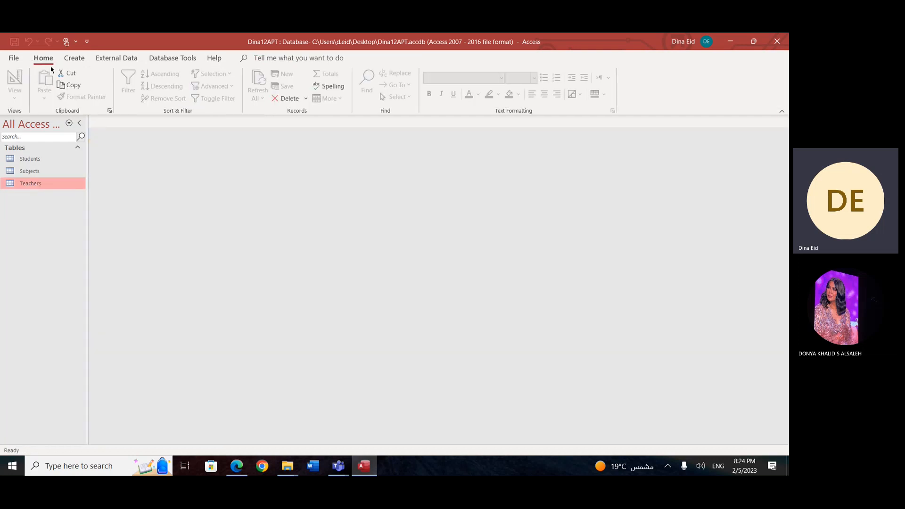
left_click(74, 58)
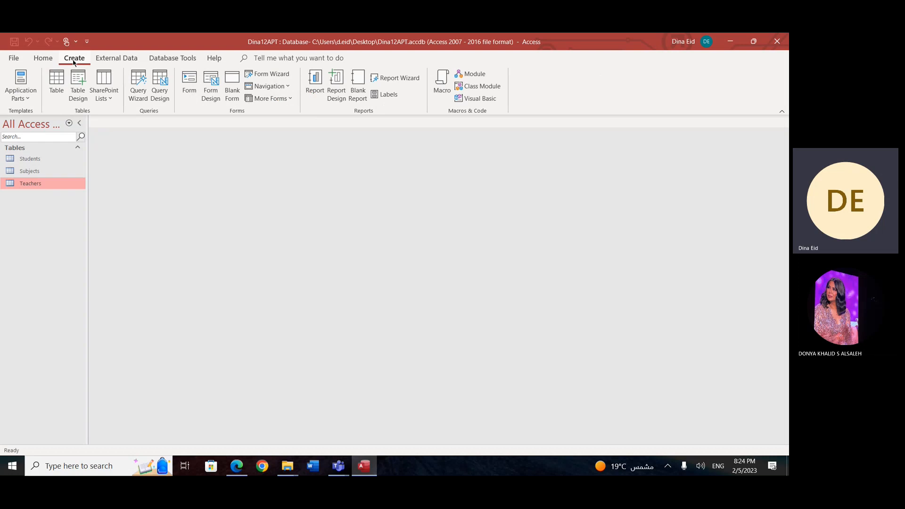
left_click(174, 59)
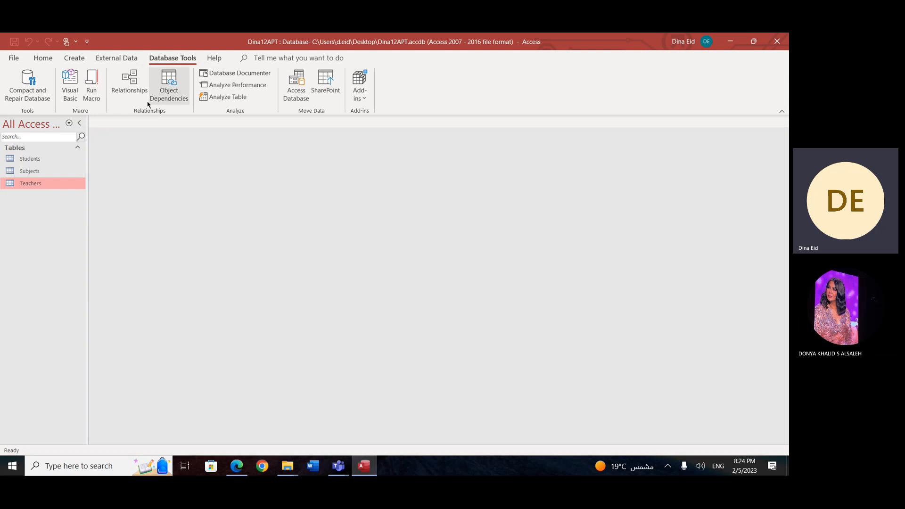
left_click(136, 90)
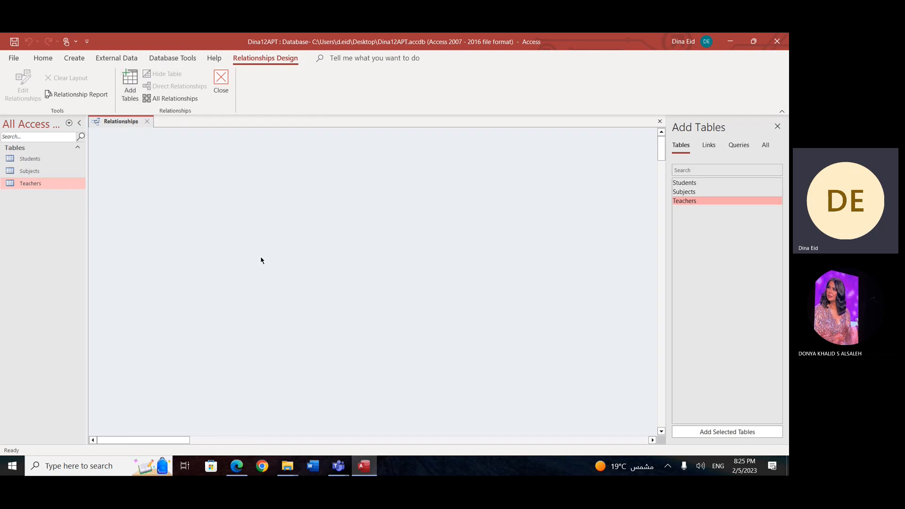
Step: Add the Teachers and Subjects tables to the relationships layout and arrange them side by side
left_click(693, 185)
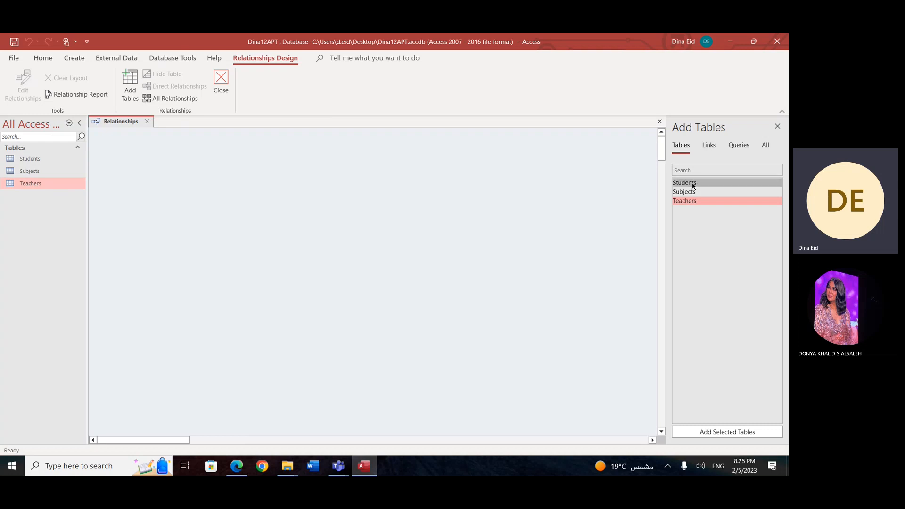
left_click(695, 194)
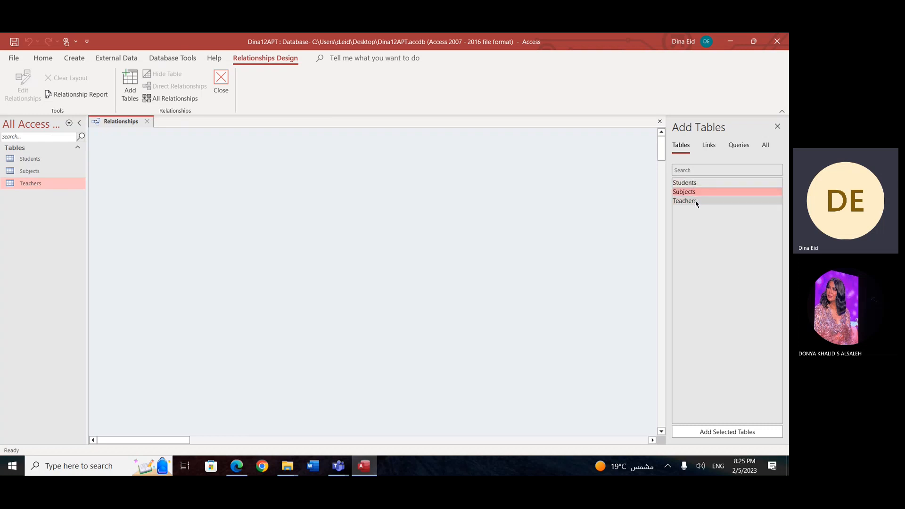
left_click(697, 202)
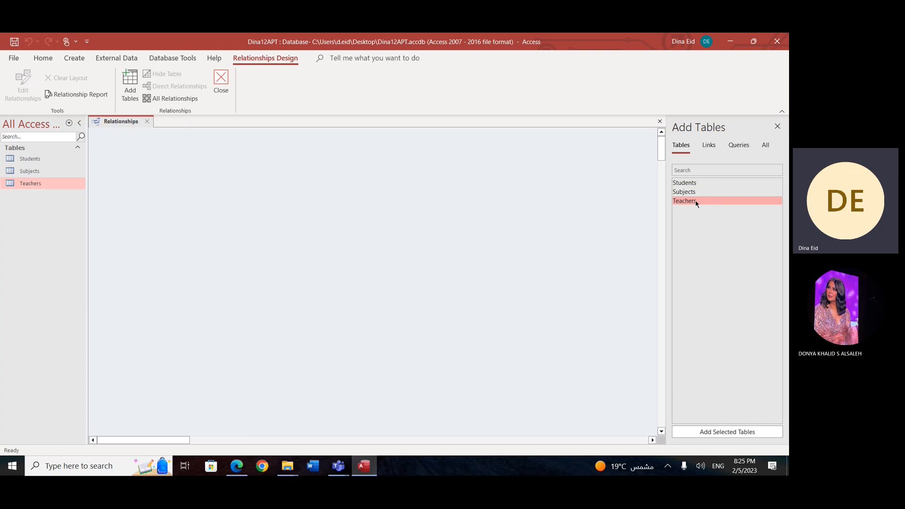
double_click(697, 202)
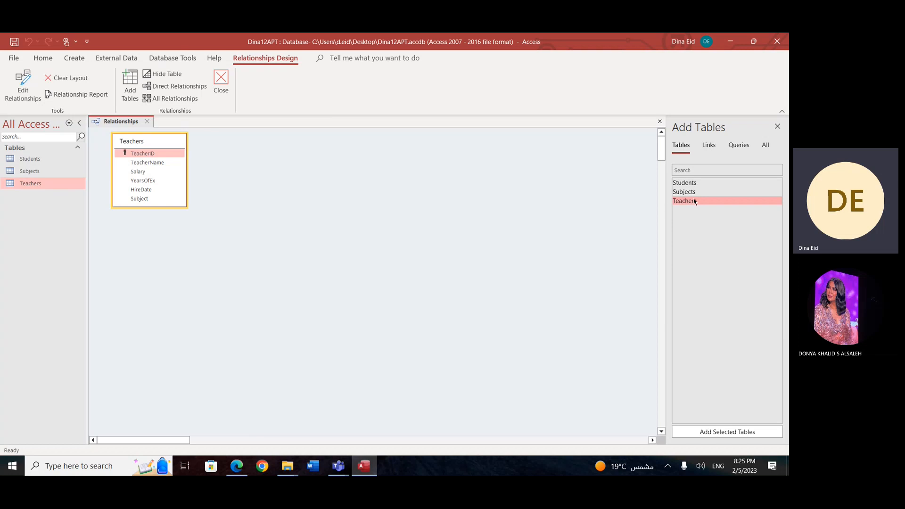
left_click(698, 194)
left_click_drag(699, 197, 373, 190)
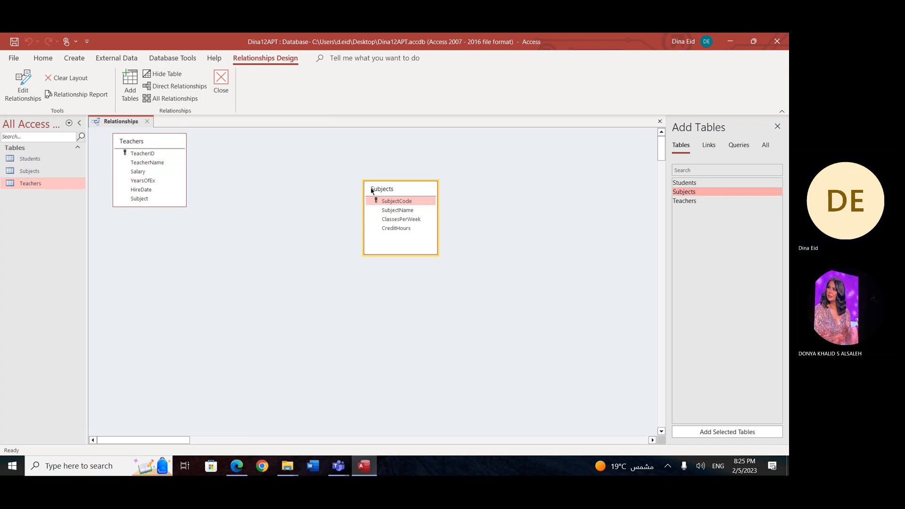
left_click_drag(184, 146, 295, 190)
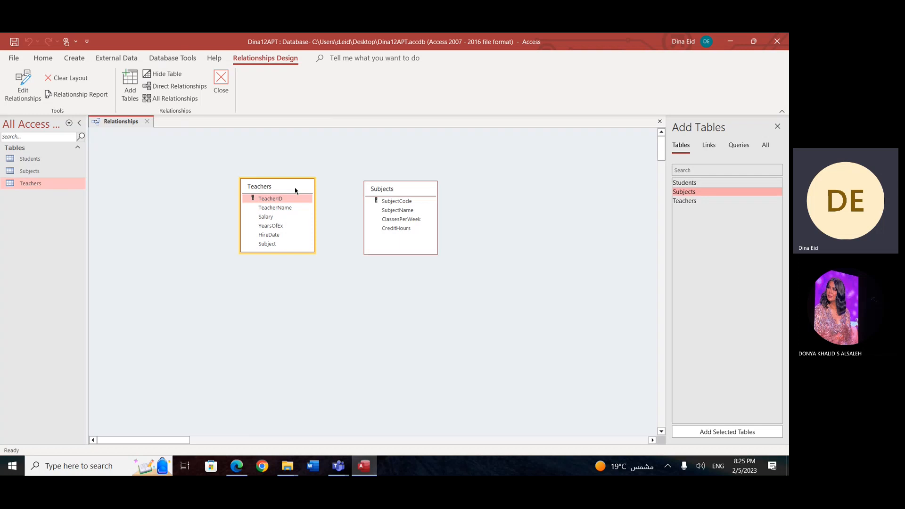
Step: Create a relationship from SubjectCode in Subjects to Subject in Teachers, without enforcing referential integrity
left_click(410, 202)
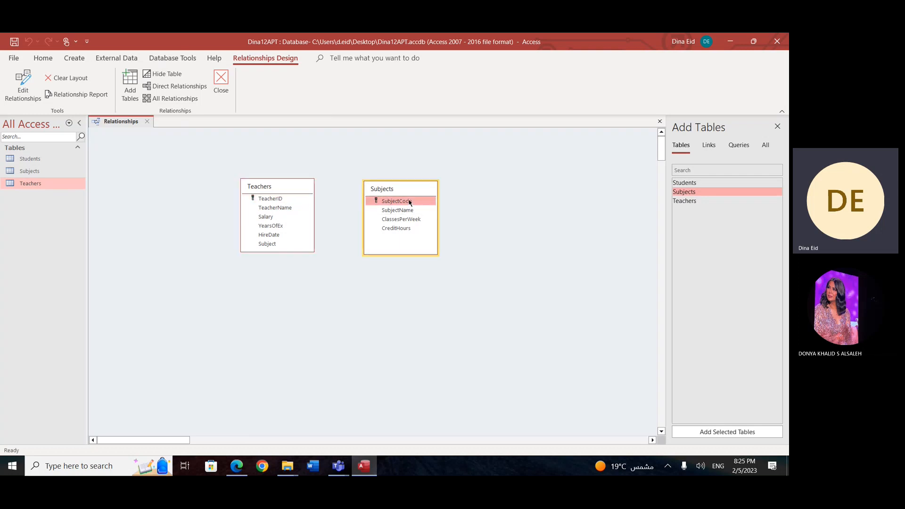
left_click(268, 245)
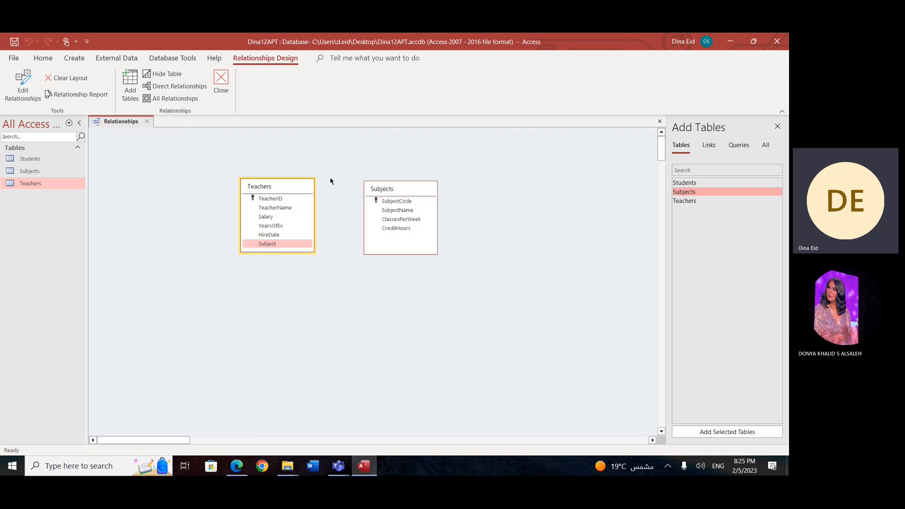
left_click(397, 202)
left_click_drag(403, 204, 272, 247)
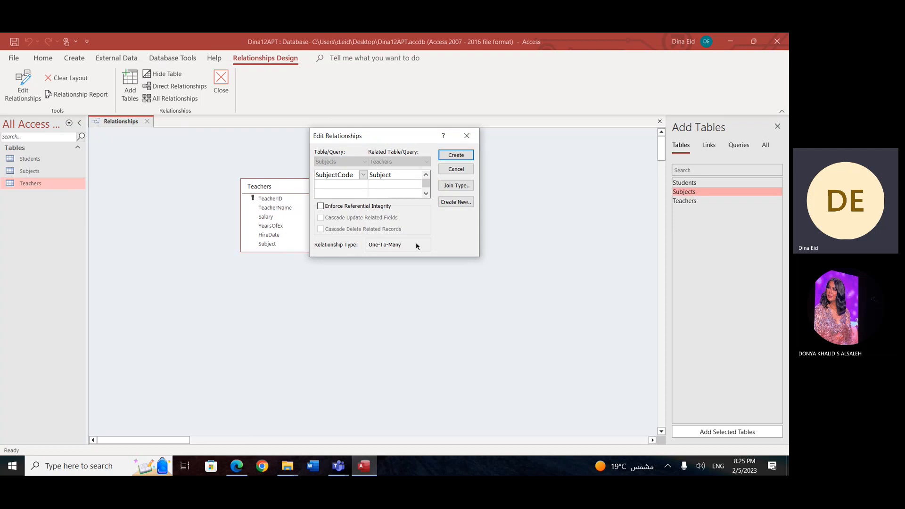
left_click(460, 157)
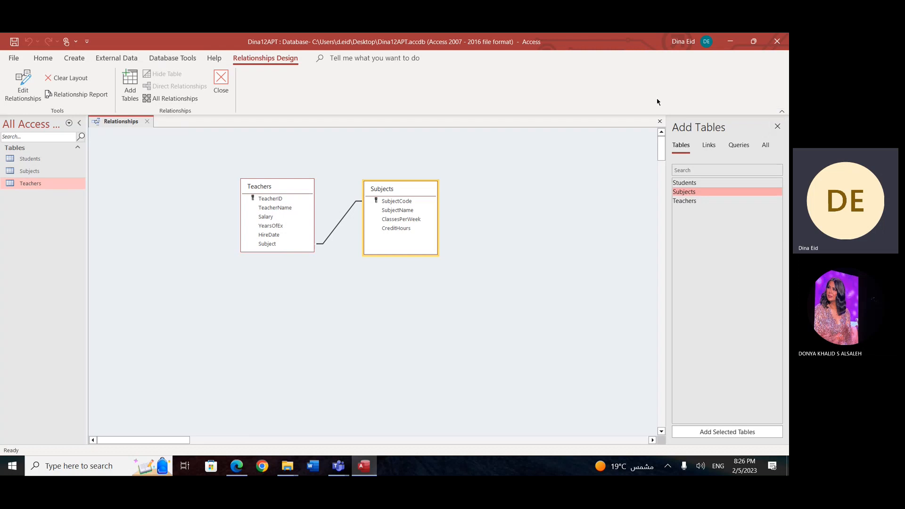
Step: Open the Teachers table and try to change the Subject field's data type to Short Text
double_click(40, 182)
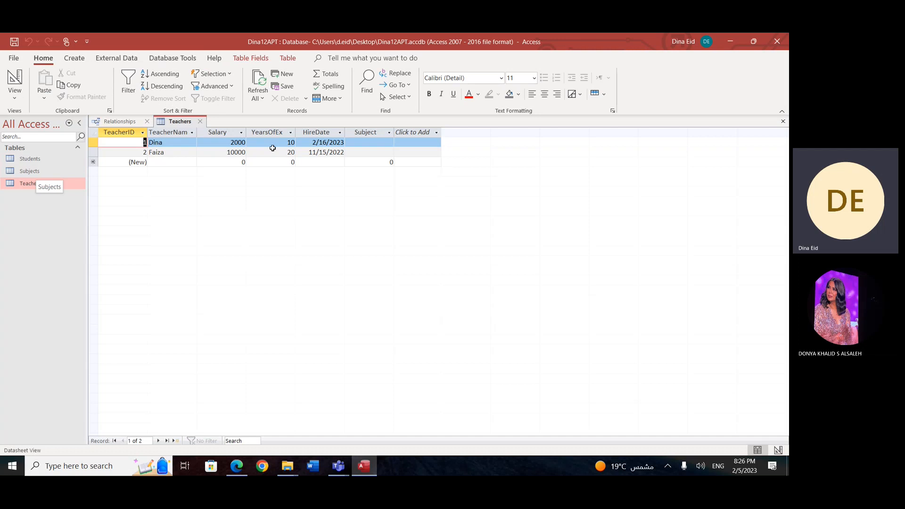
left_click(363, 132)
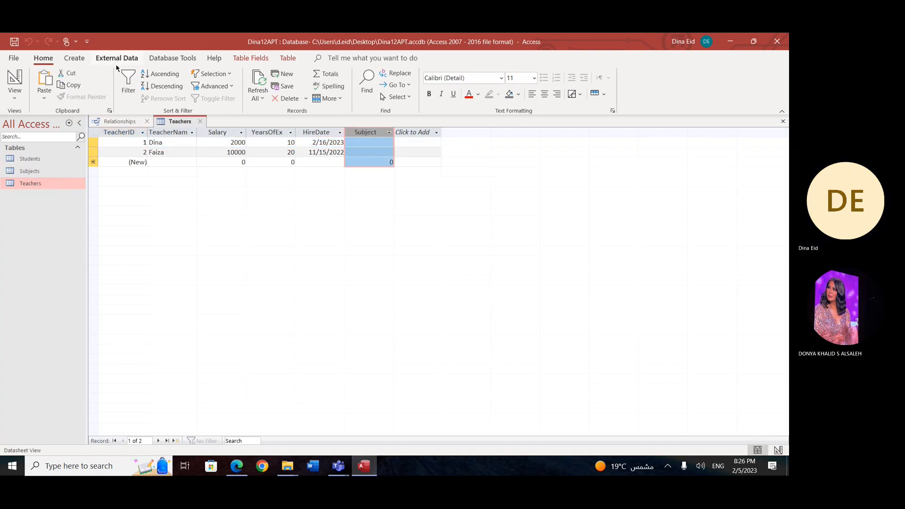
left_click(288, 58)
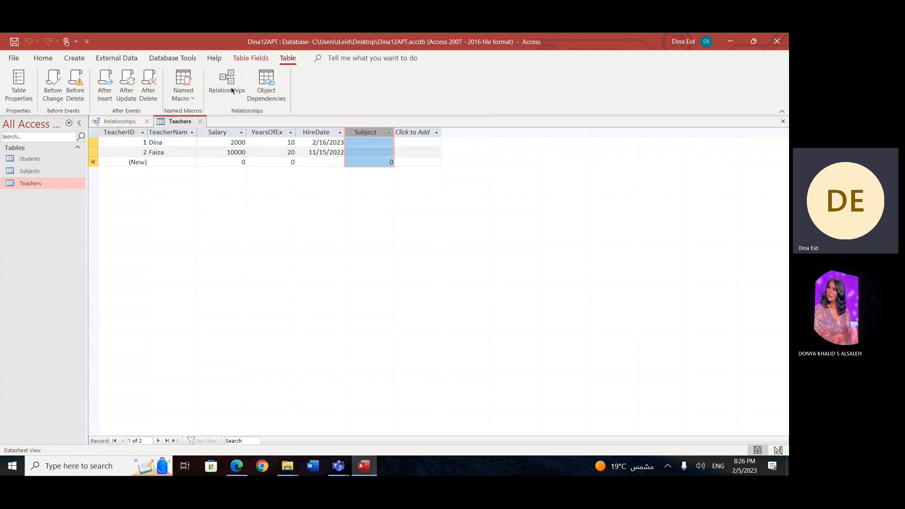
left_click(250, 57)
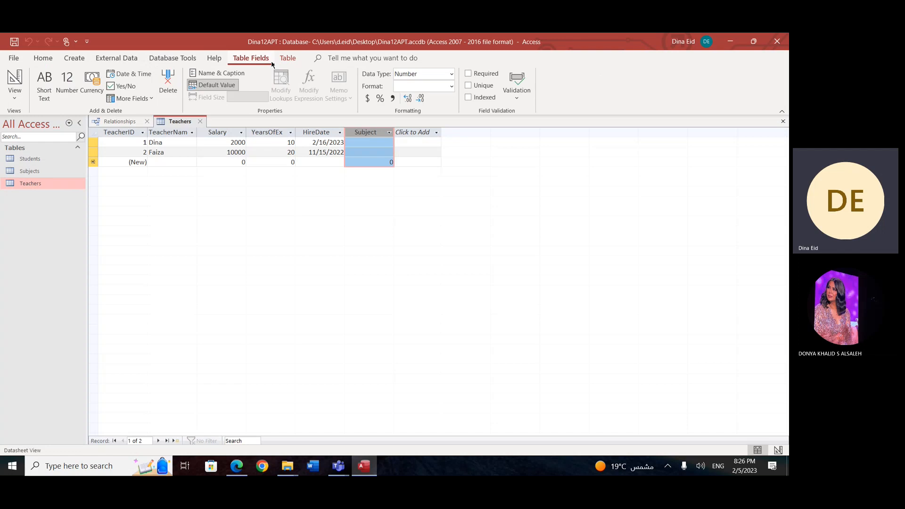
left_click(452, 79)
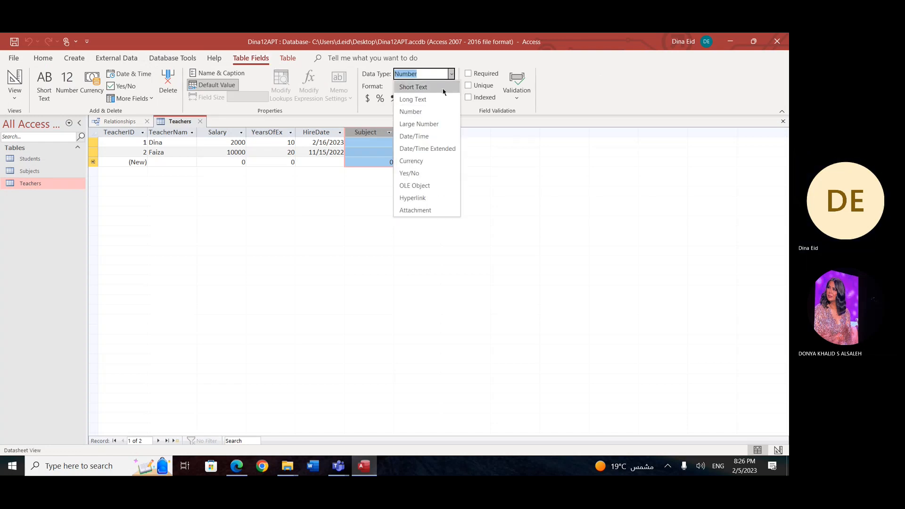
left_click(444, 88)
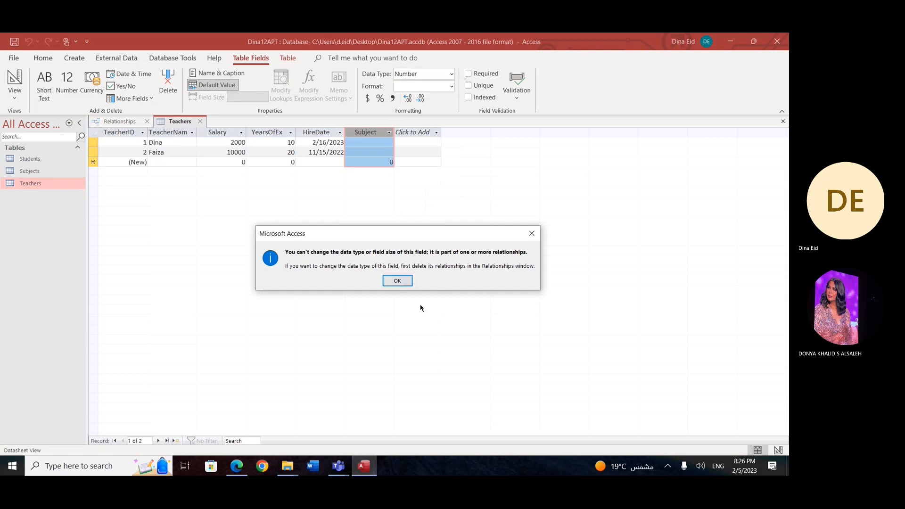
left_click(398, 281)
Step: Close the Relationships window and save its layout changes
left_click(125, 122)
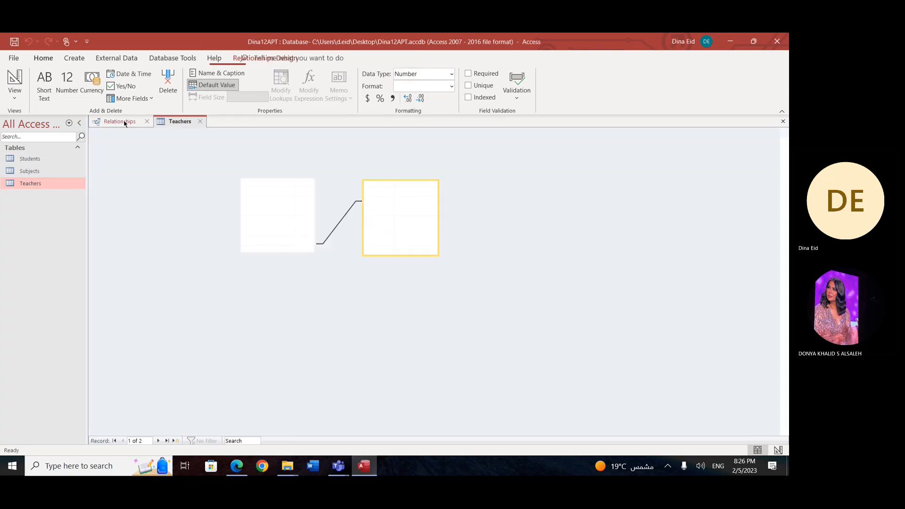
left_click(148, 121)
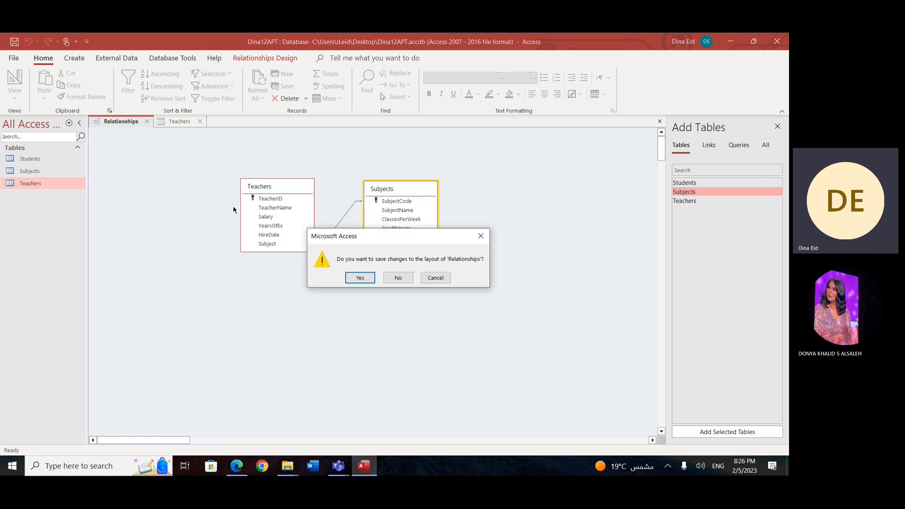
left_click(371, 281)
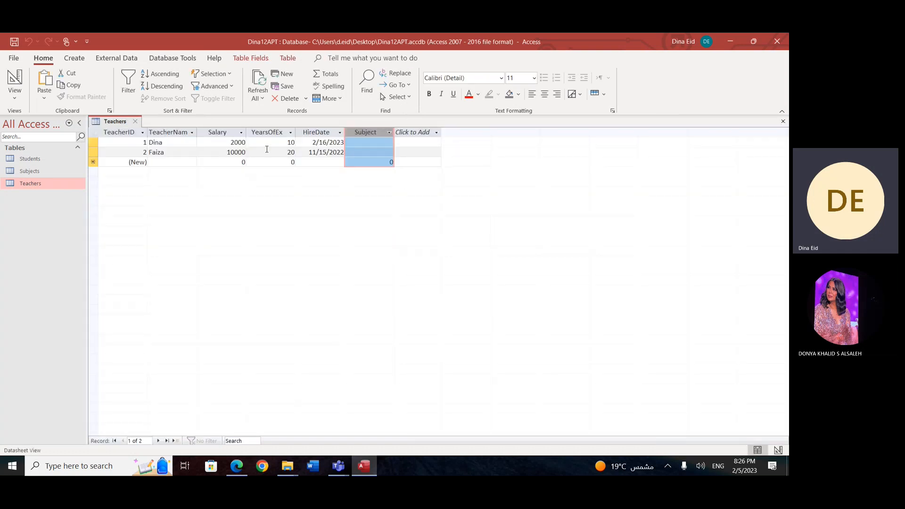
Step: Try again to set the Teachers table's Subject field to Short Text with the Relationships window closed
left_click(281, 59)
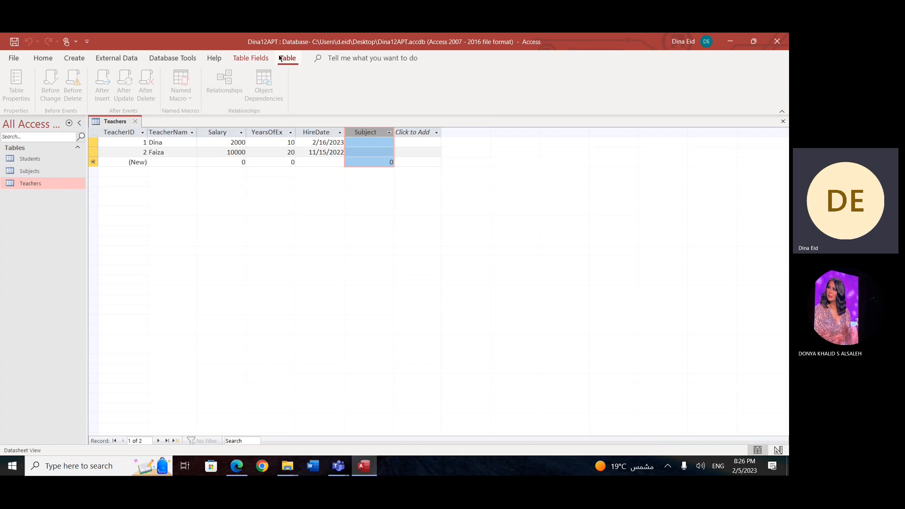
left_click(250, 58)
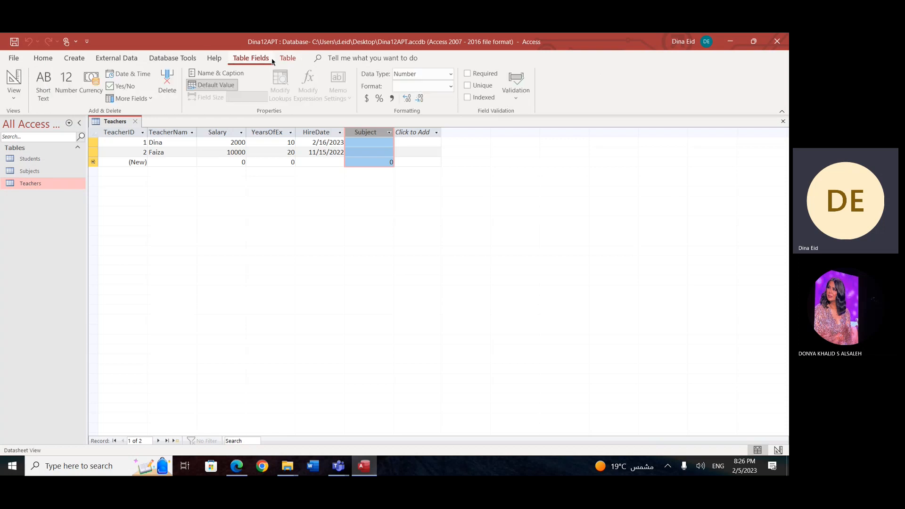
left_click(451, 74)
left_click(446, 86)
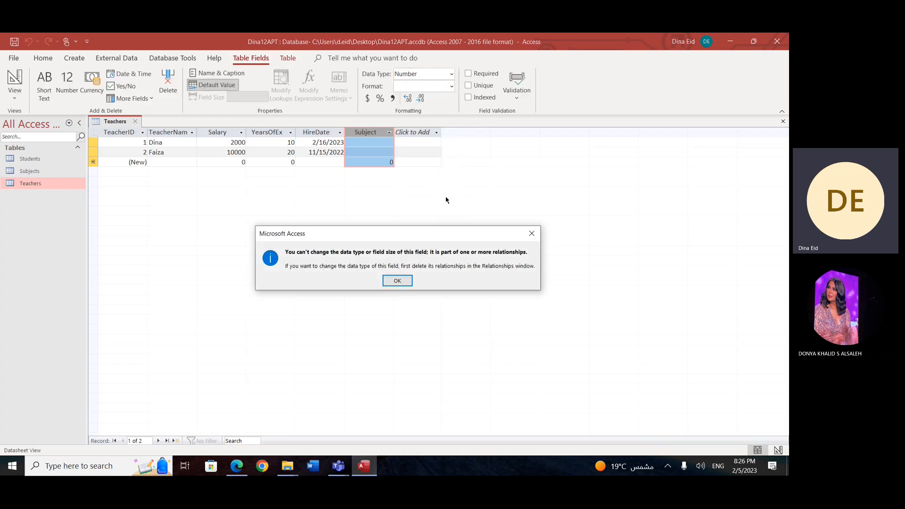
left_click(398, 281)
Step: Open the Subjects table and select the SubjectCode field to check its data type
double_click(29, 172)
left_click(122, 131)
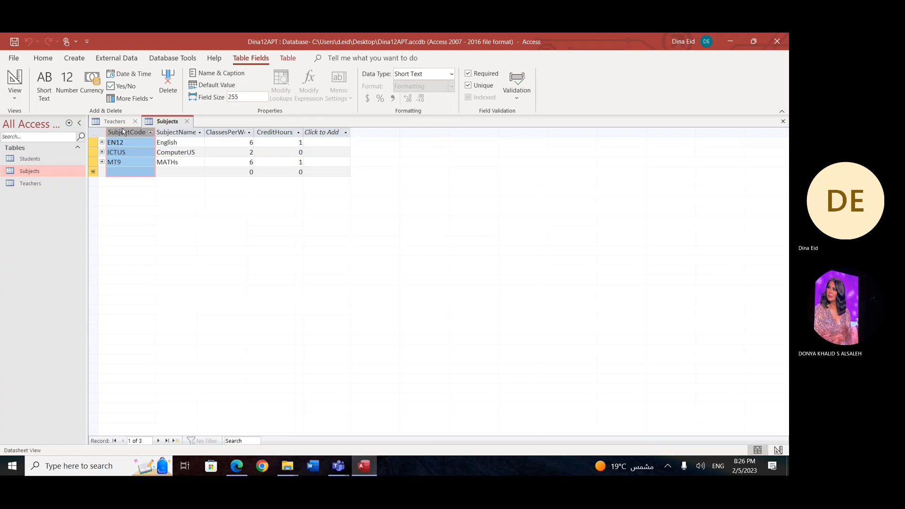
Step: Expand and collapse the EN12 record's related teachers in the Subjects table, and reselect the SubjectCode field
left_click(102, 142)
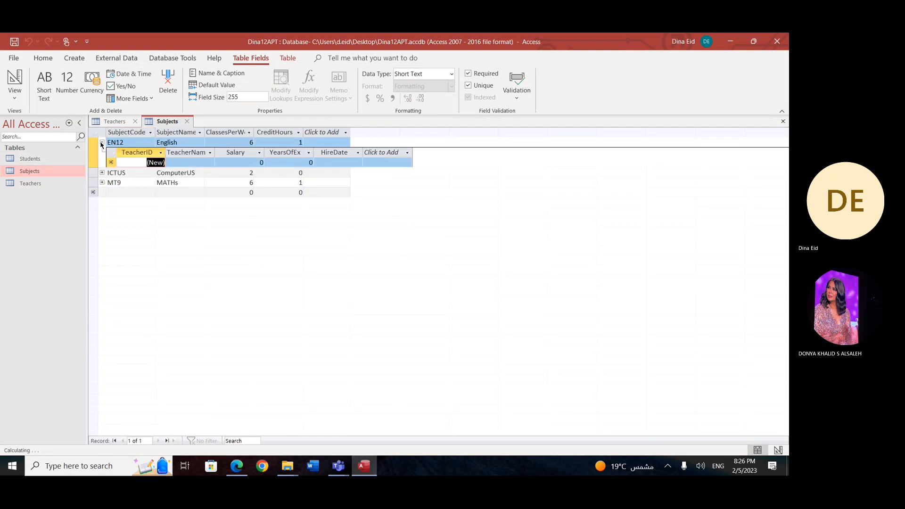
left_click(102, 143)
left_click(124, 133)
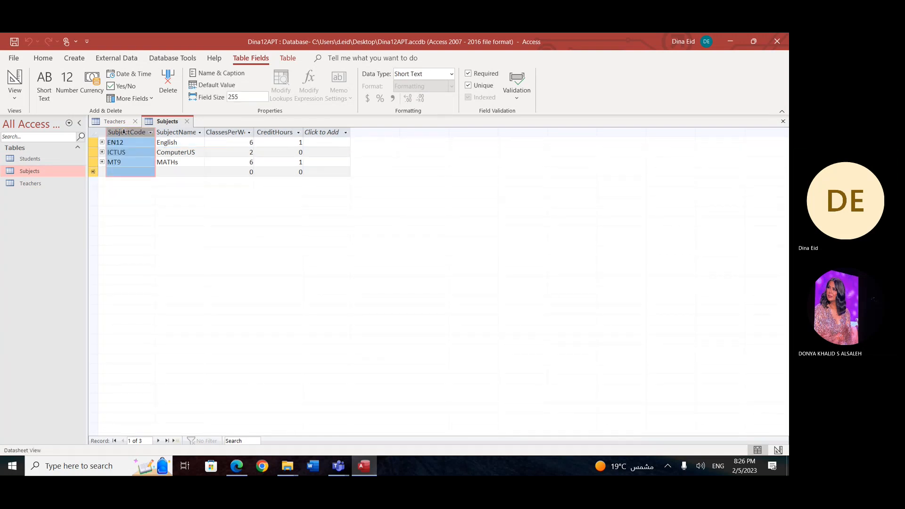
Step: Try to change the Teachers table's Subject field from the open datasheet to Short Text
left_click(115, 121)
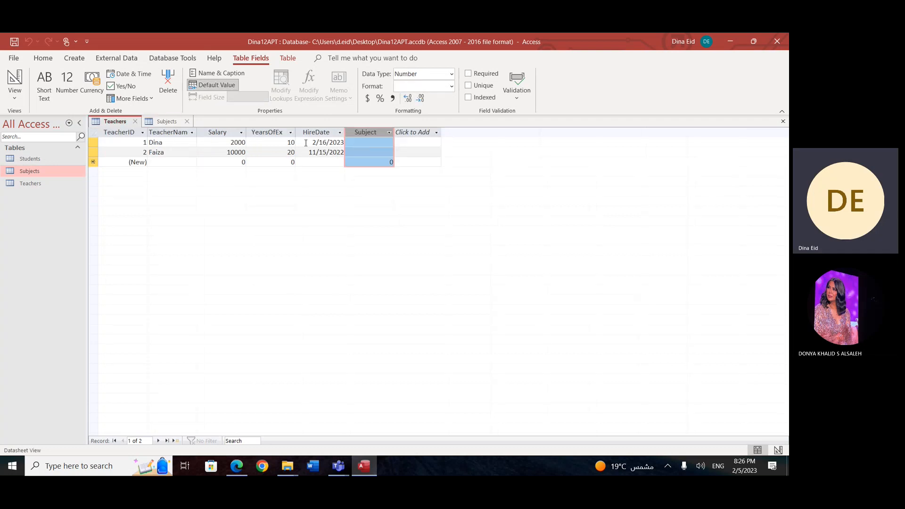
left_click(366, 143)
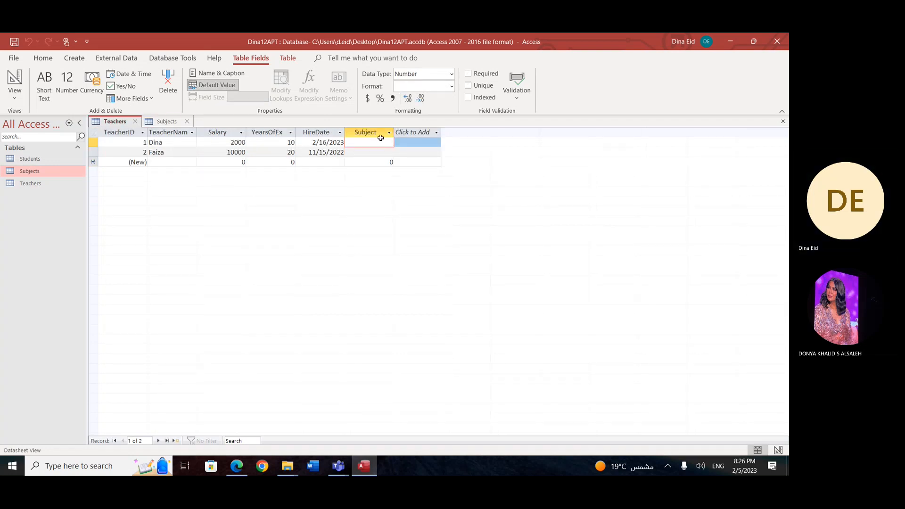
left_click(451, 75)
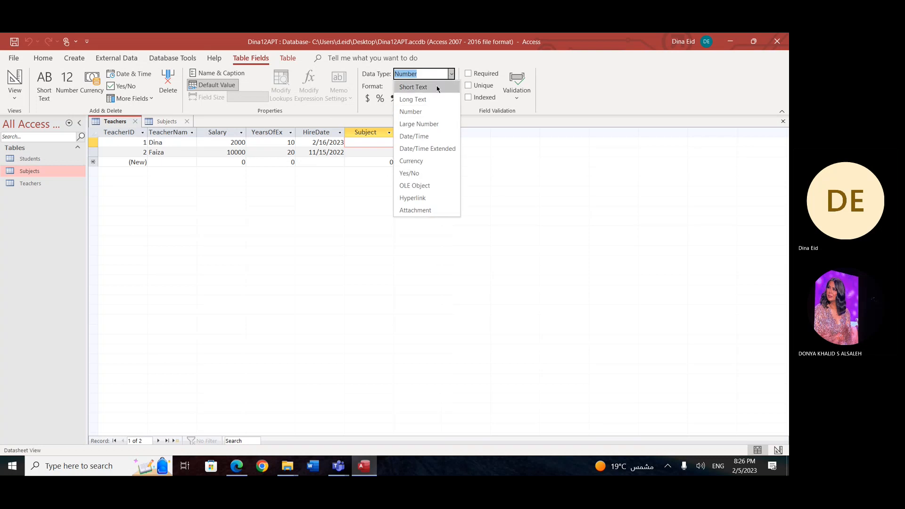
left_click(421, 90)
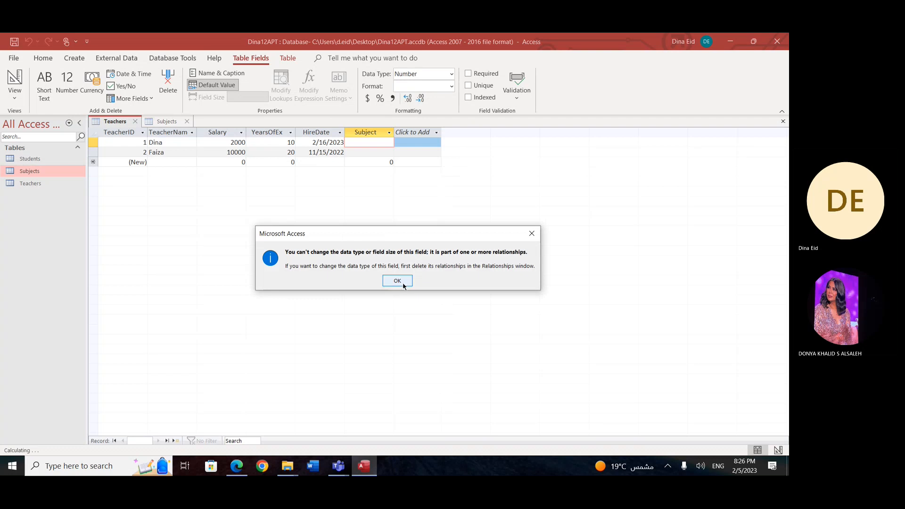
left_click(532, 233)
Step: Open the Relationships window and delete the relationship between the Teachers Subject field and the Subjects SubjectCode field
left_click(166, 121)
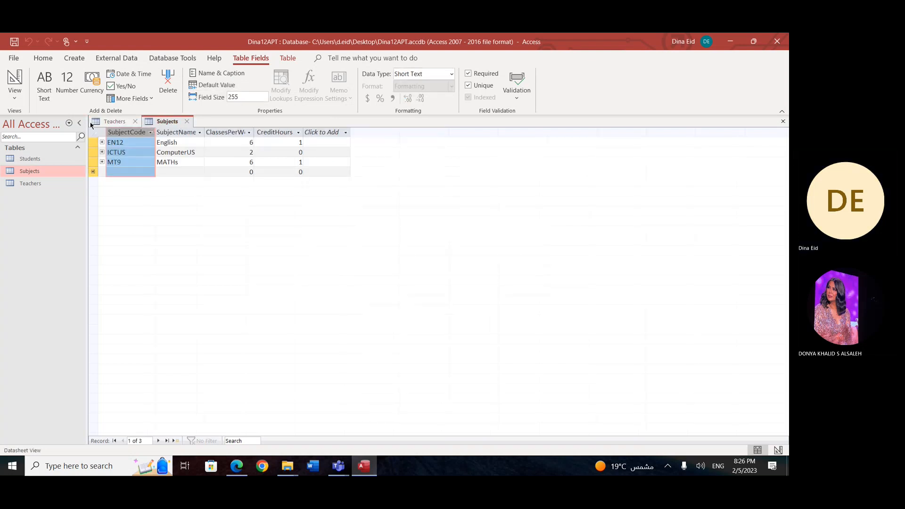
left_click(287, 58)
left_click(226, 88)
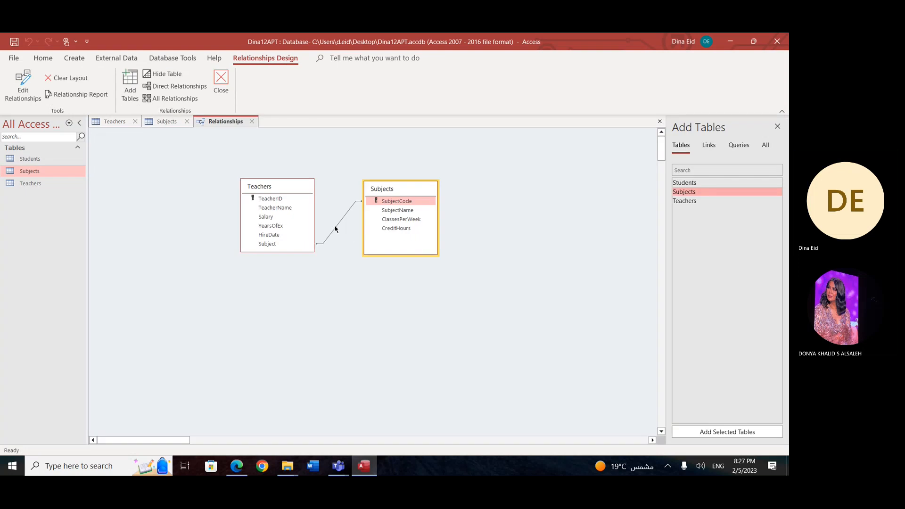
left_click(336, 229)
key("Delete")
key("Return")
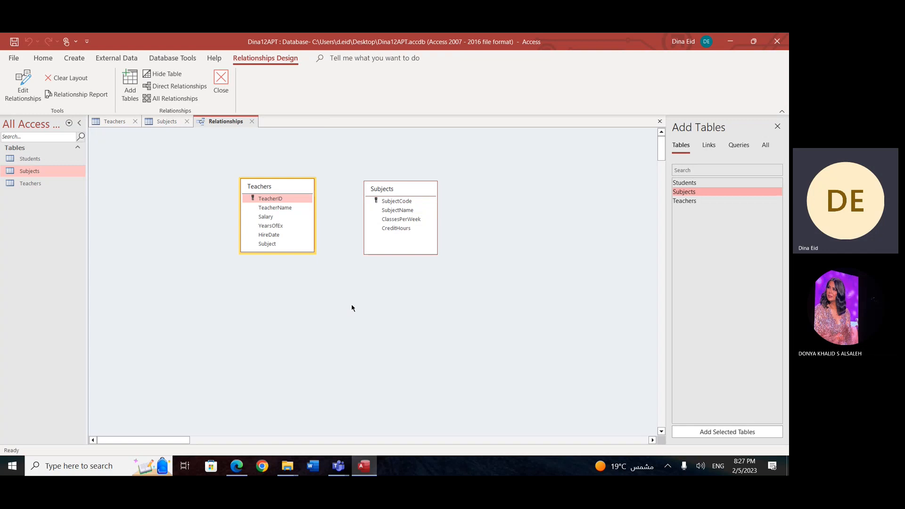
Step: Try to set the Teachers table's Subject field to Short Text with its relationship to Subjects deleted
left_click(161, 121)
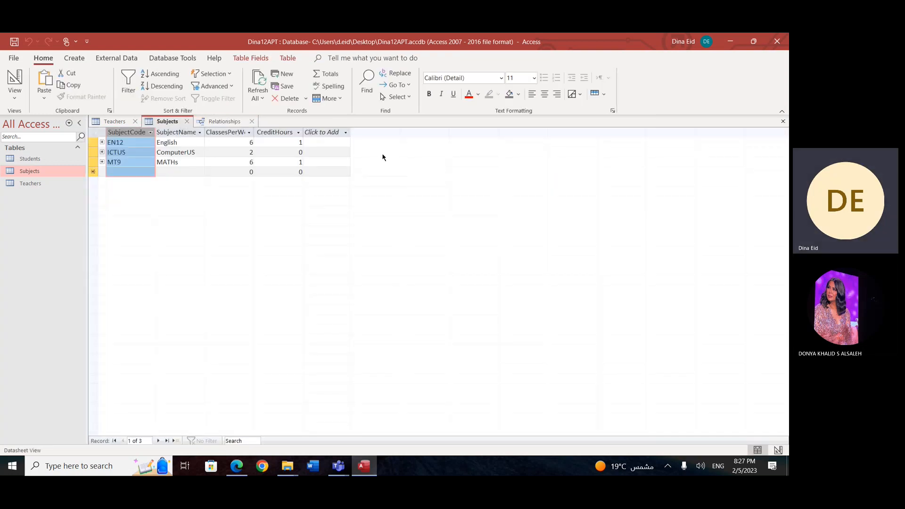
left_click(115, 122)
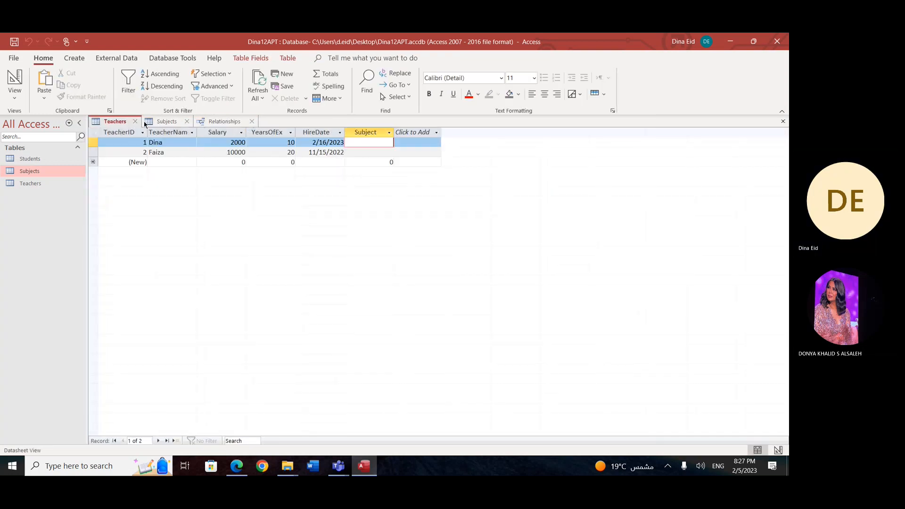
left_click(355, 134)
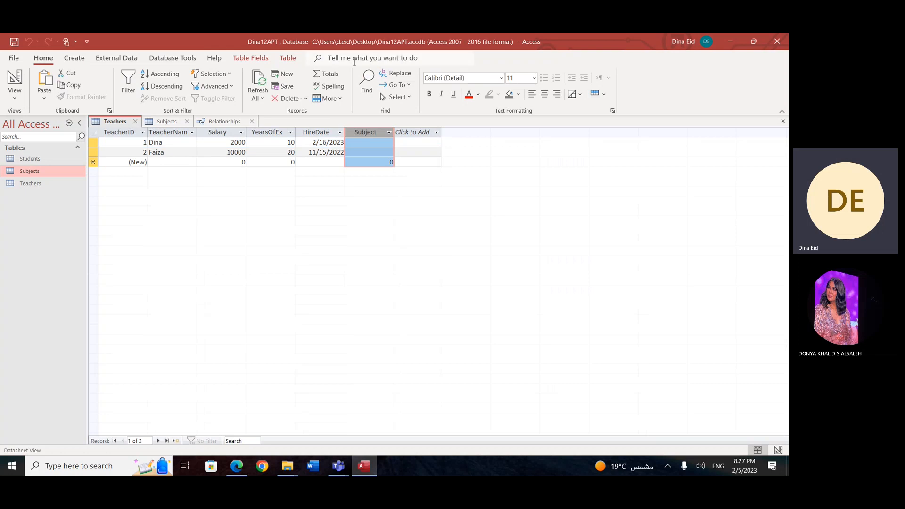
left_click(253, 58)
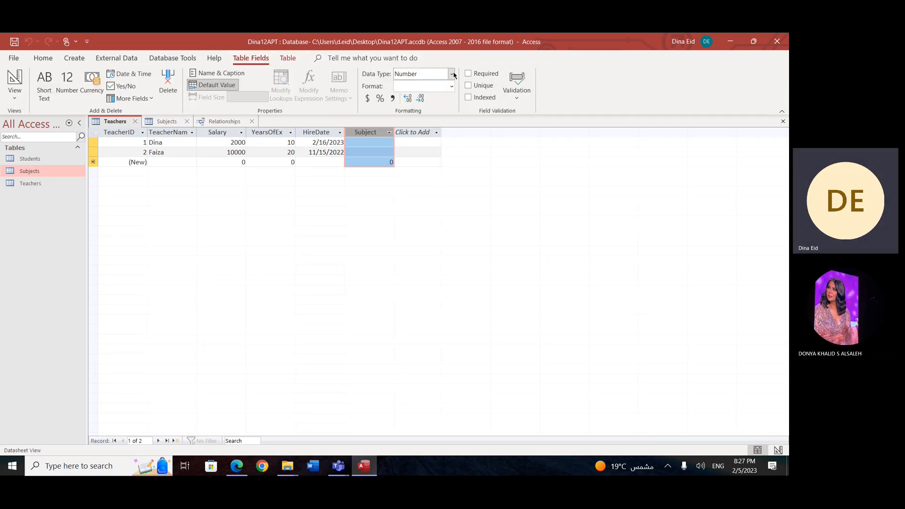
left_click(454, 75)
left_click(449, 85)
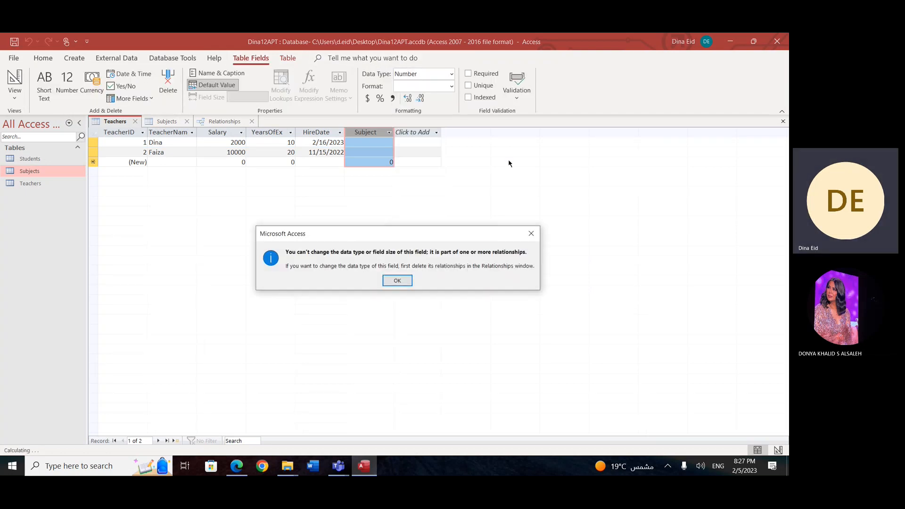
left_click(398, 281)
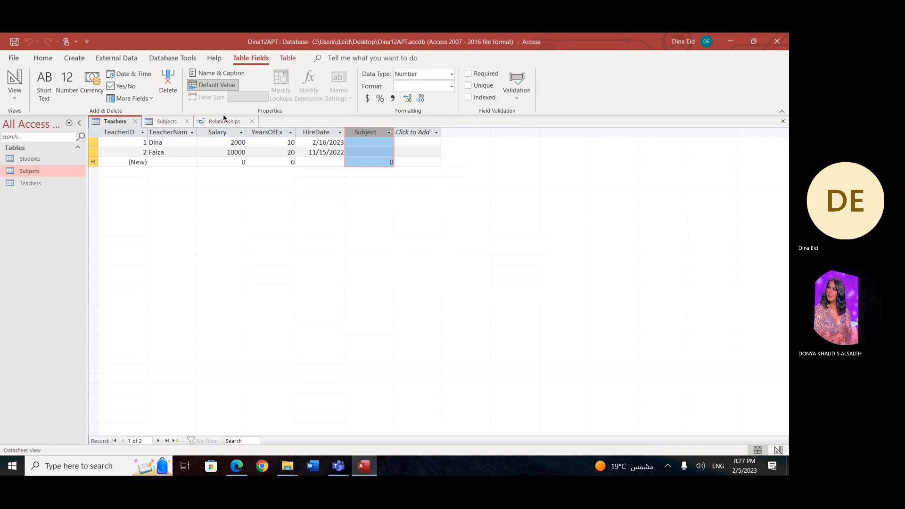
Step: Recheck the Relationships layout and try once more to make the Teachers table's Subject field Short Text
left_click(225, 122)
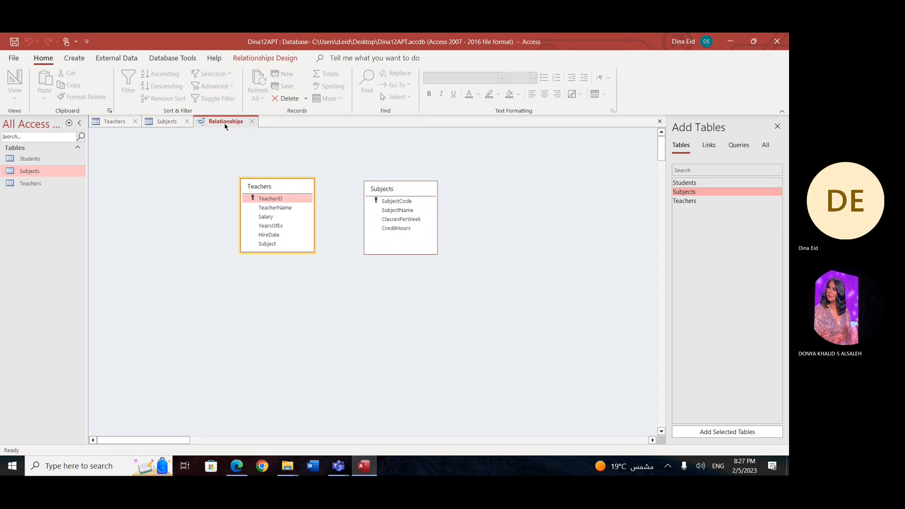
left_click(167, 122)
left_click(115, 122)
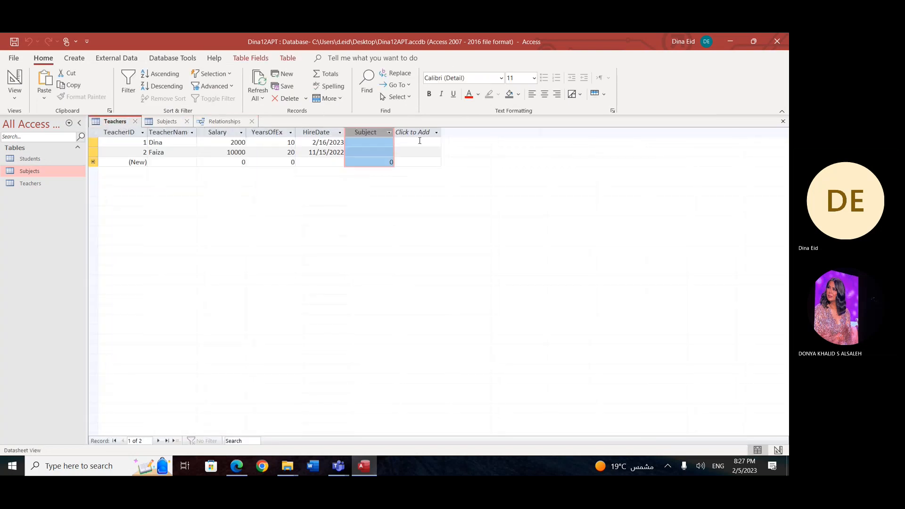
left_click(289, 58)
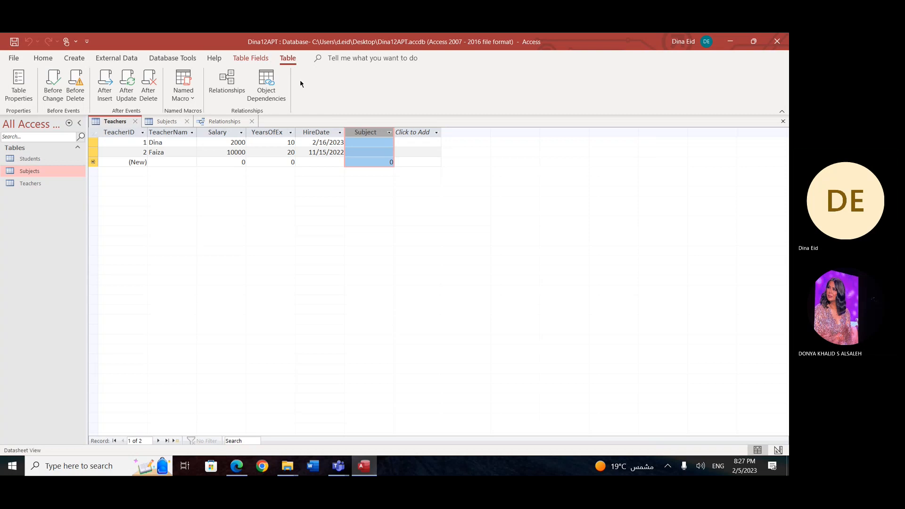
left_click(258, 61)
left_click(452, 74)
left_click(435, 94)
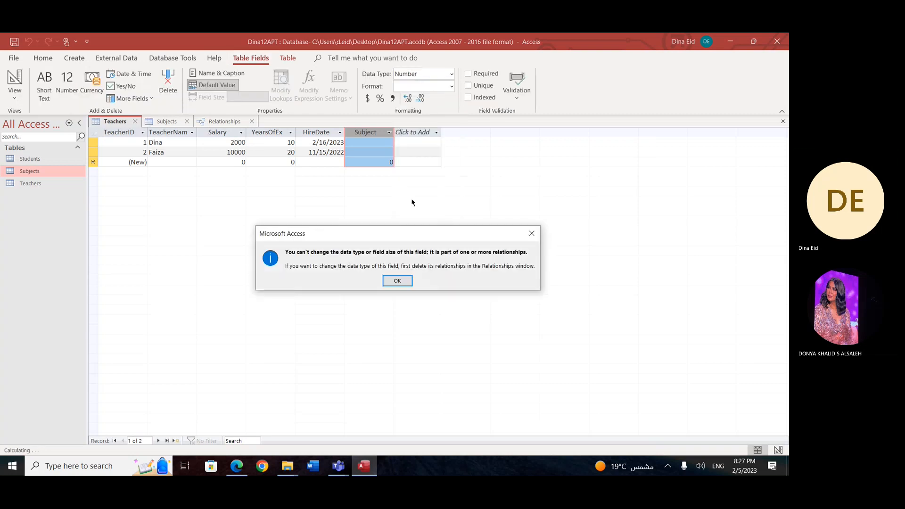
left_click(397, 281)
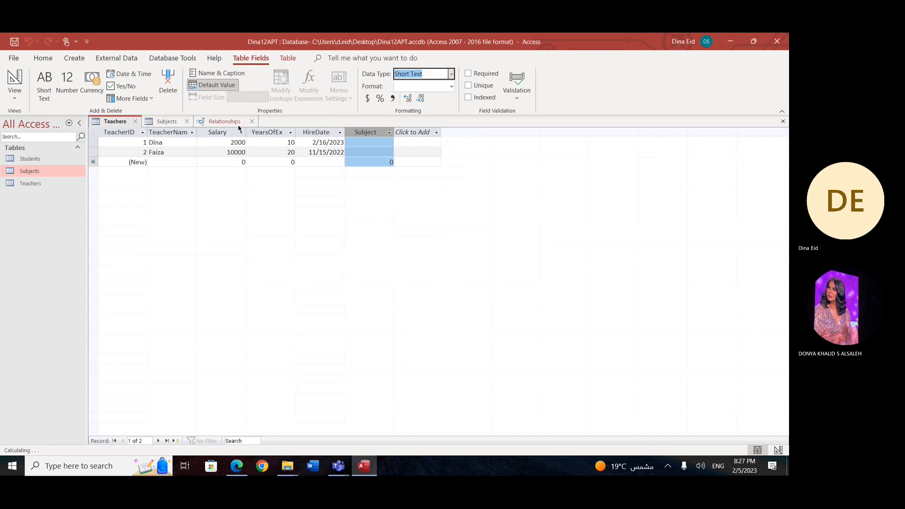
Step: Close the Relationships window and retry changing the Teachers table's Subject data type to Short Text
left_click(240, 121)
left_click(256, 121)
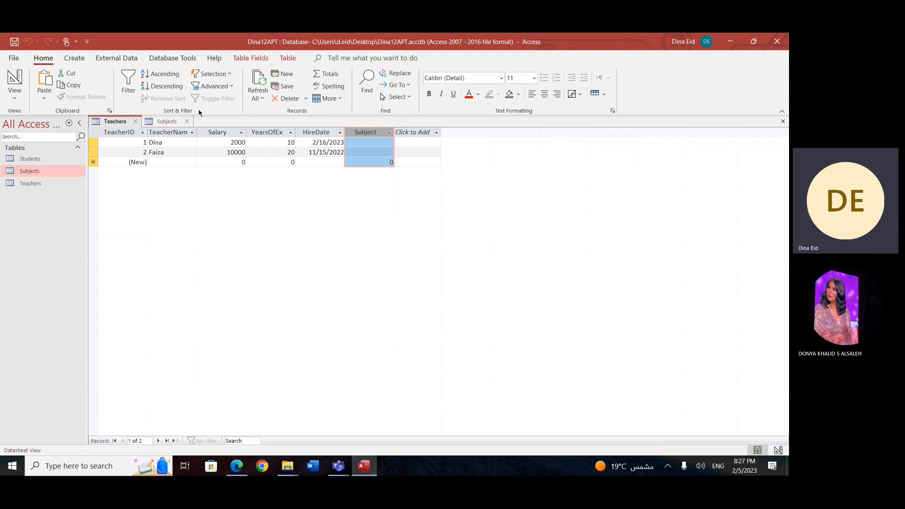
left_click(257, 58)
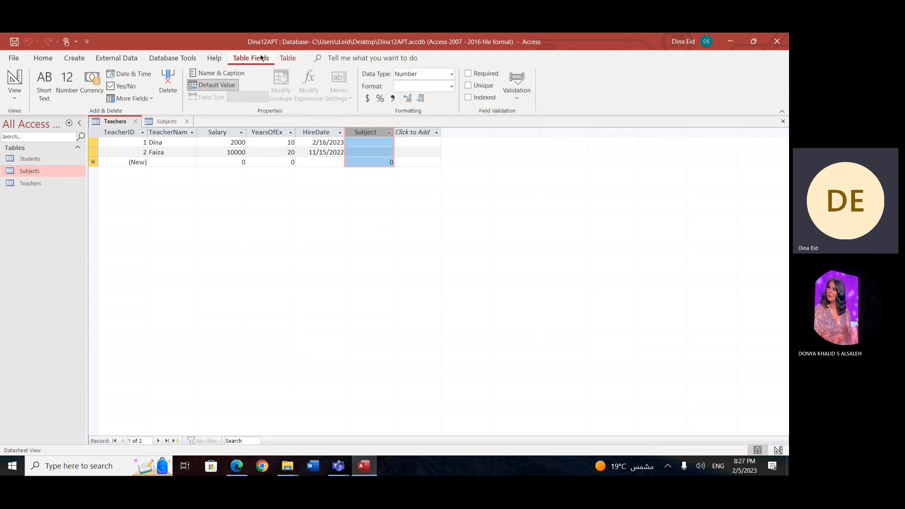
left_click(452, 74)
left_click(437, 90)
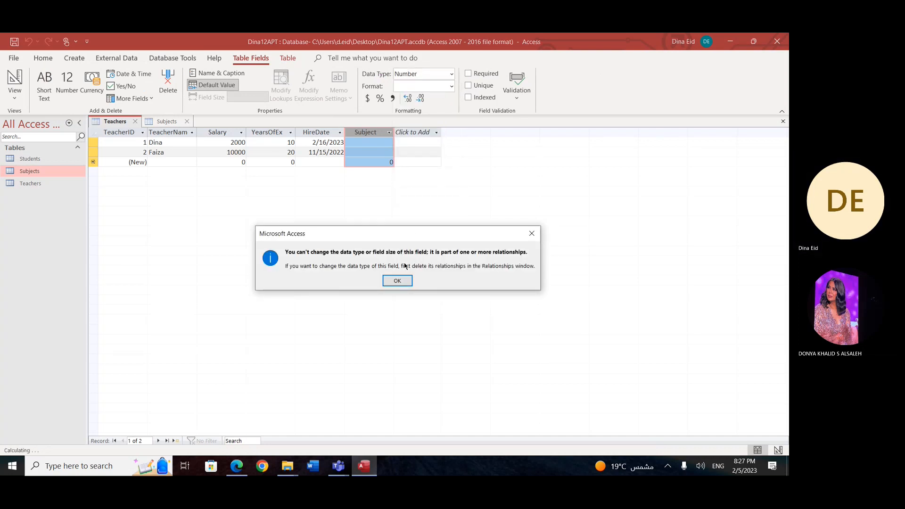
left_click(397, 281)
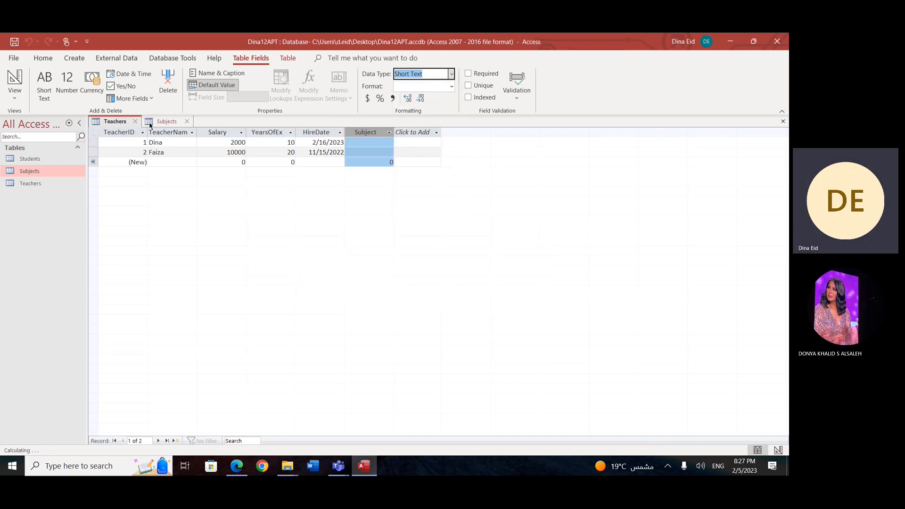
Step: Close the open Subjects and Teachers tables
left_click(175, 122)
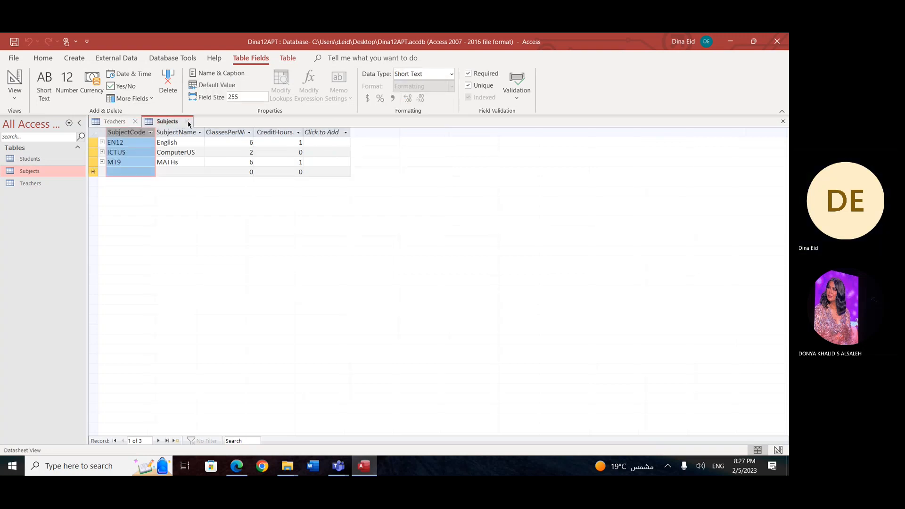
left_click(189, 122)
left_click(137, 122)
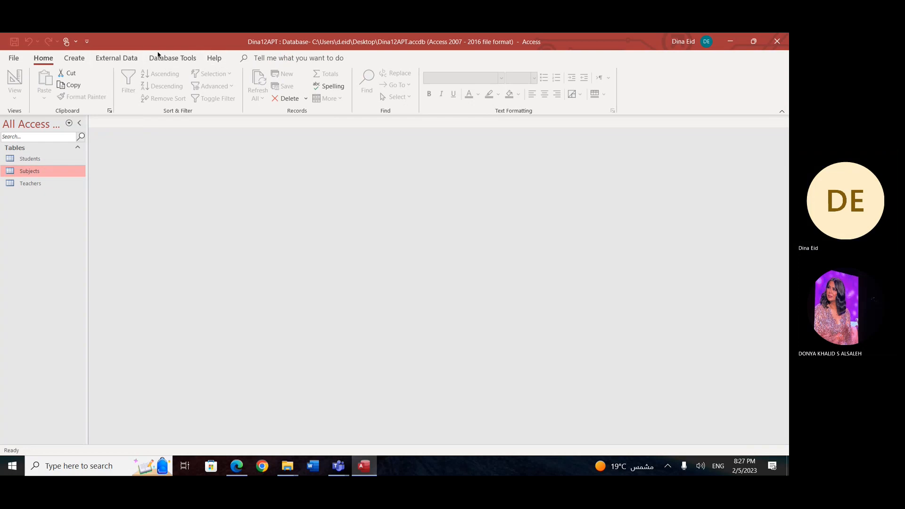
Step: Reopen the Relationships window and remove the Subjects and Teachers tables from the layout
left_click(172, 57)
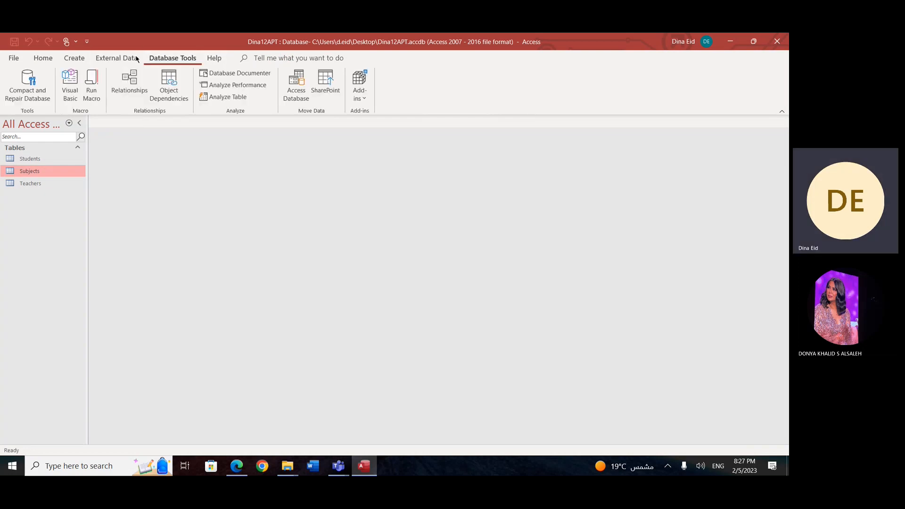
left_click(75, 58)
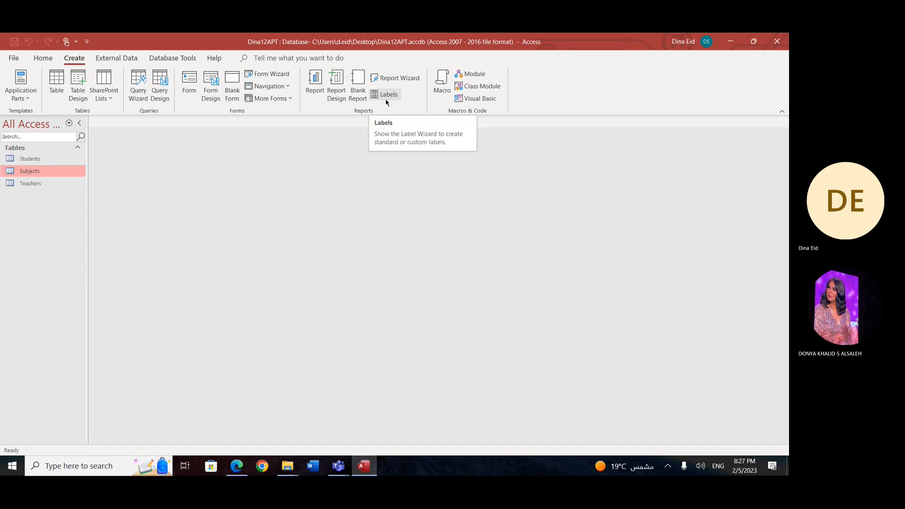
left_click(173, 57)
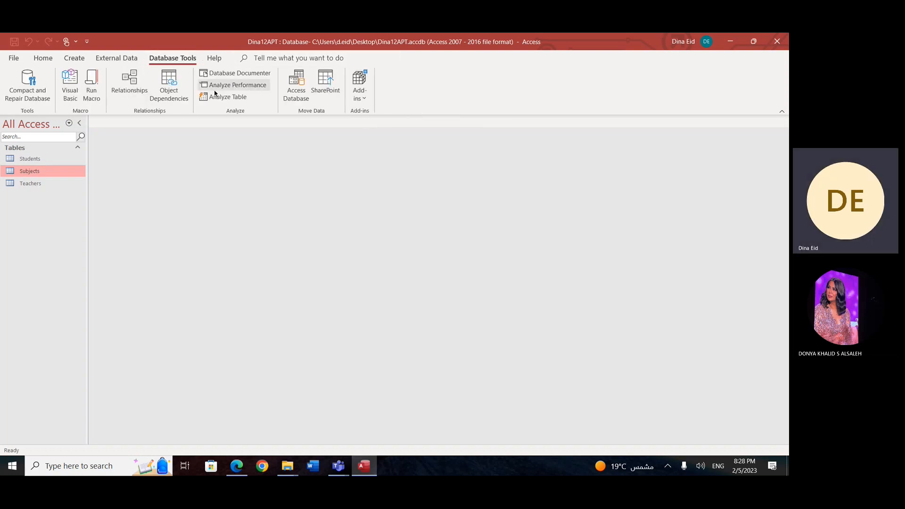
left_click(130, 87)
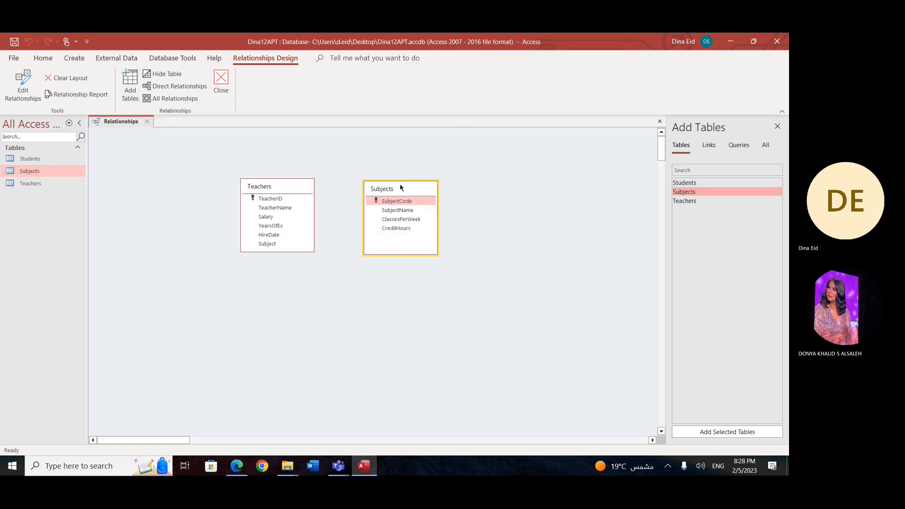
key("Delete")
key("Delete")
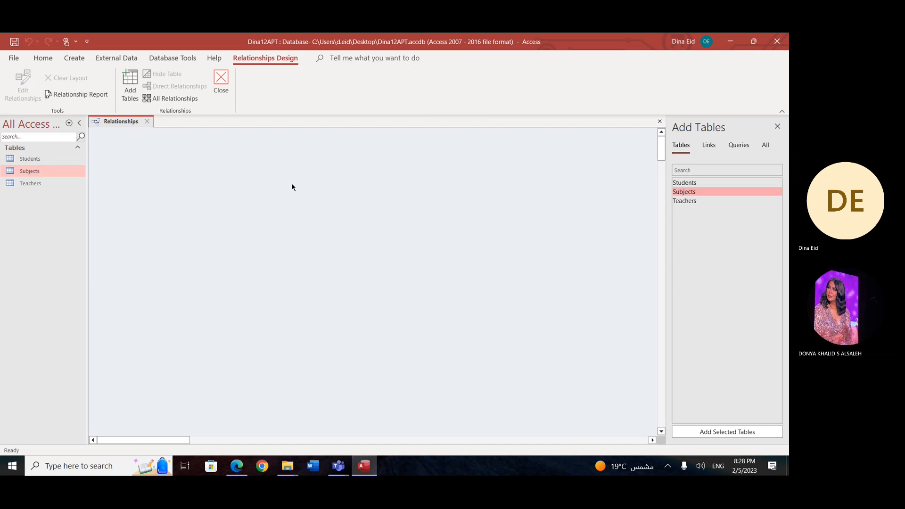
Step: Set the Teachers table's Subject field to the Short Text data type, and close the Teachers and Students tables
left_click(30, 185)
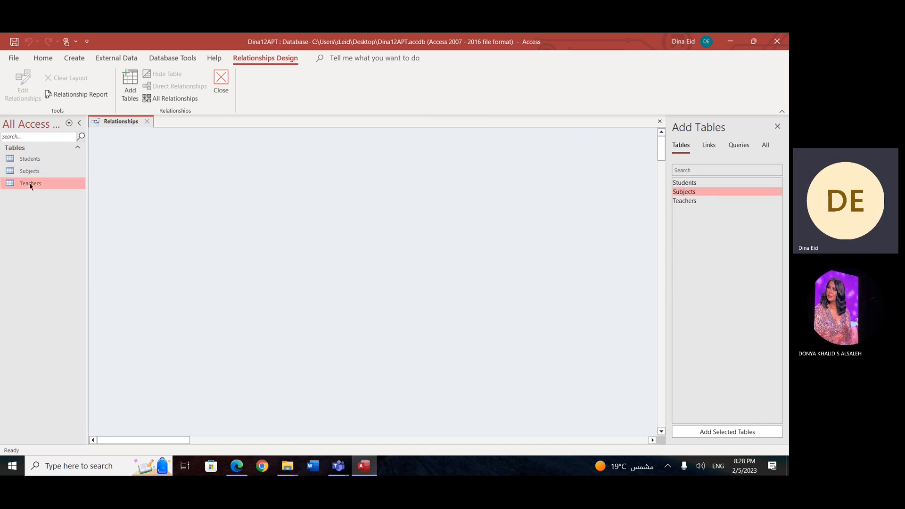
double_click(35, 159)
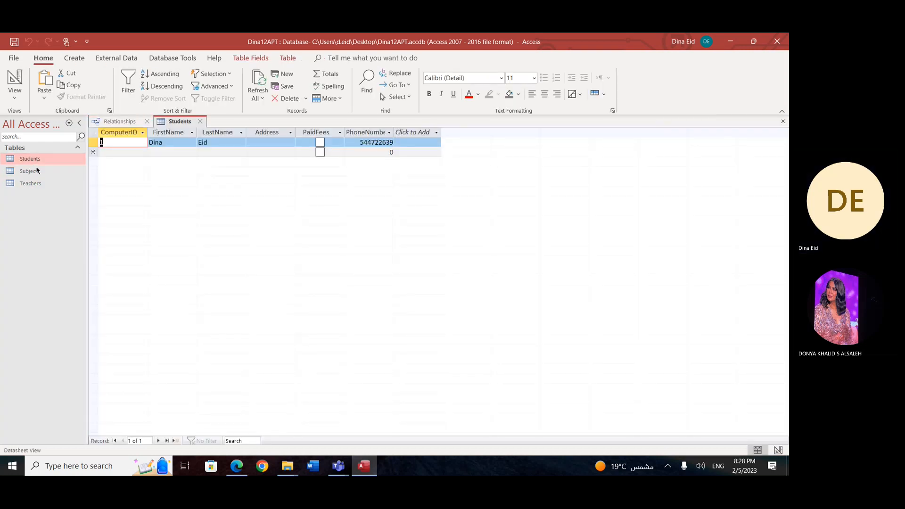
double_click(44, 184)
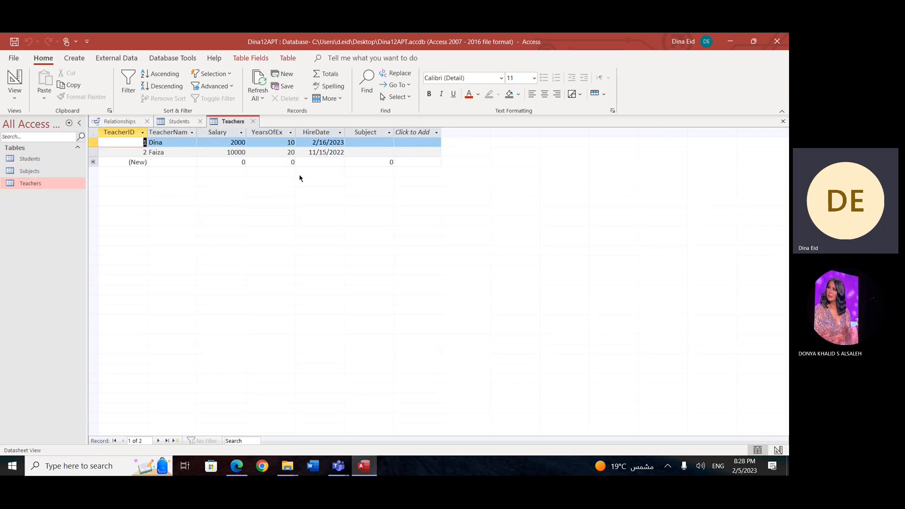
left_click(366, 132)
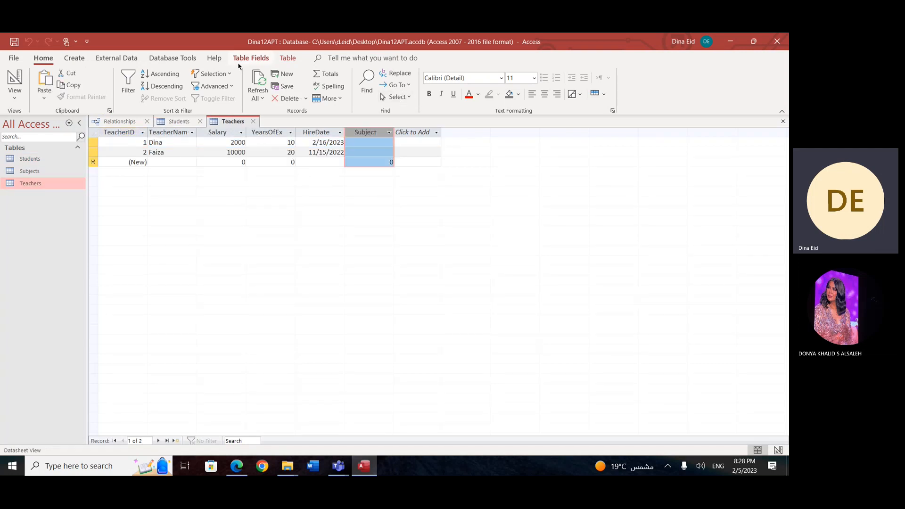
left_click(287, 58)
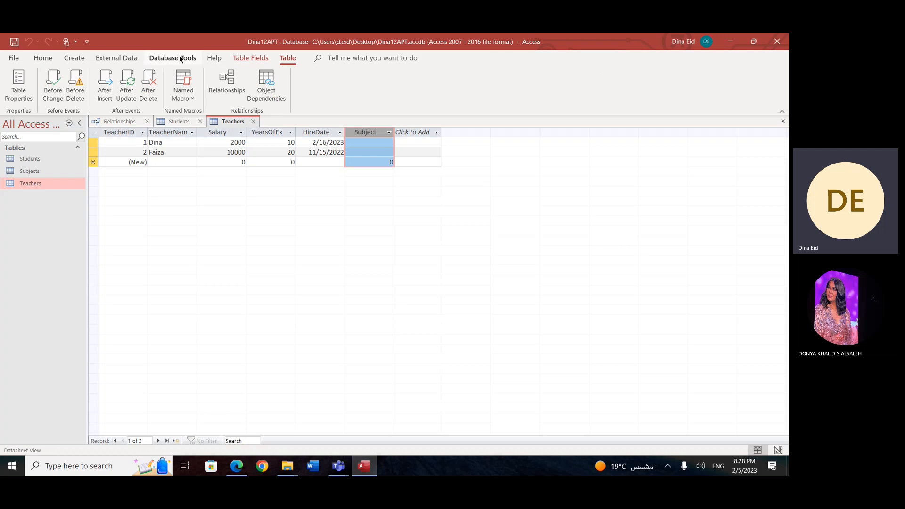
left_click(234, 61)
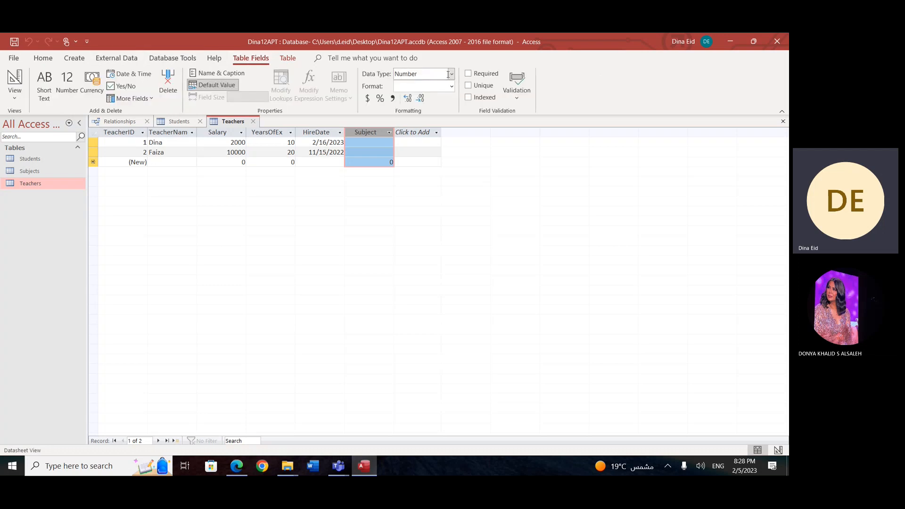
left_click(452, 74)
left_click(439, 90)
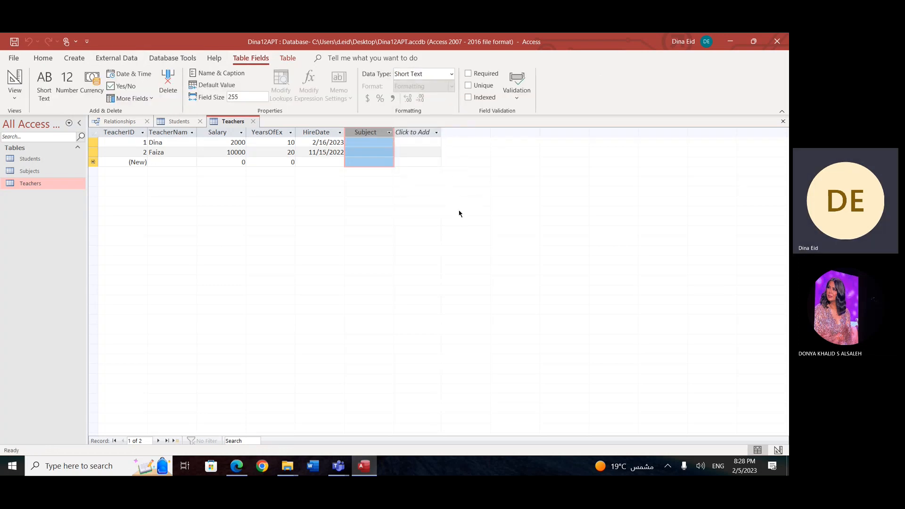
left_click(783, 121)
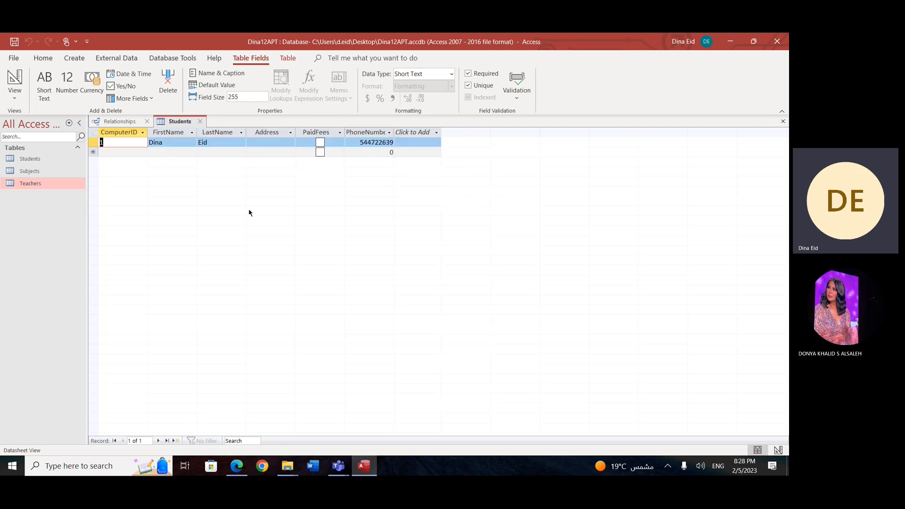
left_click(200, 121)
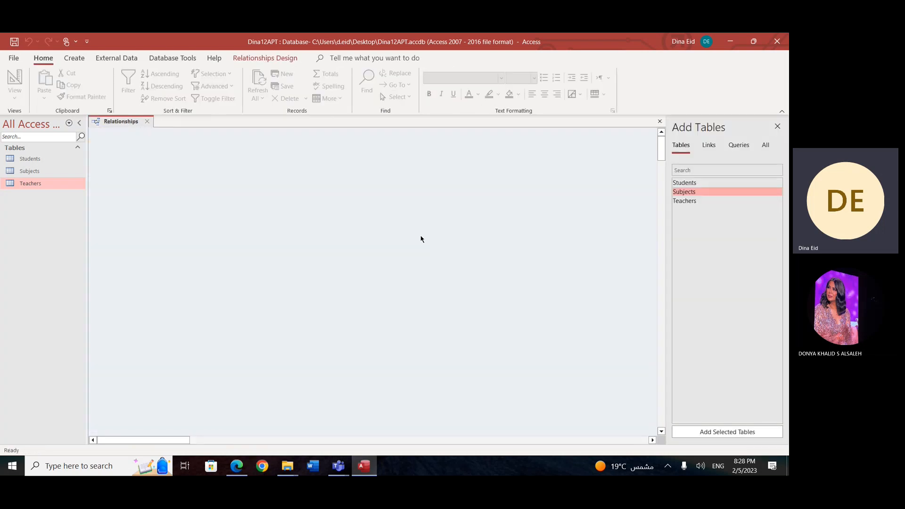
Step: Add the Teachers and Subjects tables to the Relationships layout and space them apart, with Subjects to the right of Teachers
double_click(690, 202)
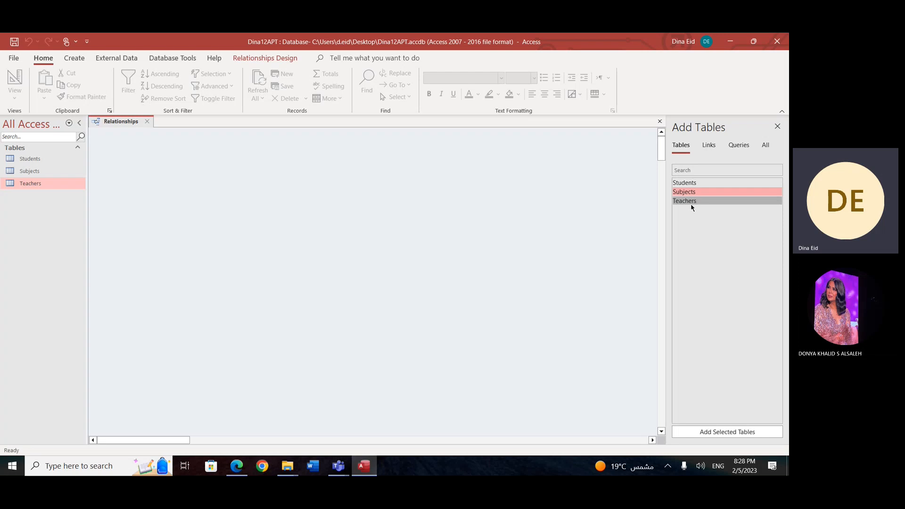
double_click(699, 195)
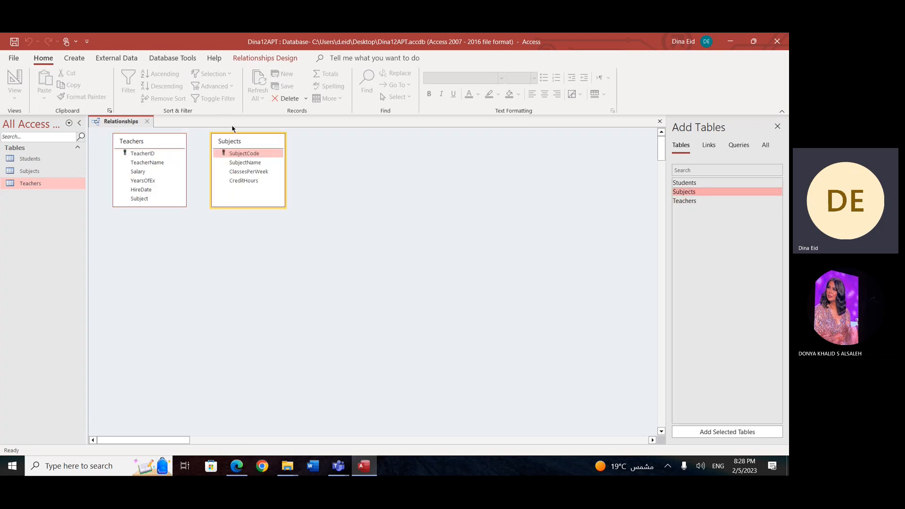
left_click_drag(239, 144, 428, 175)
left_click_drag(170, 144, 260, 194)
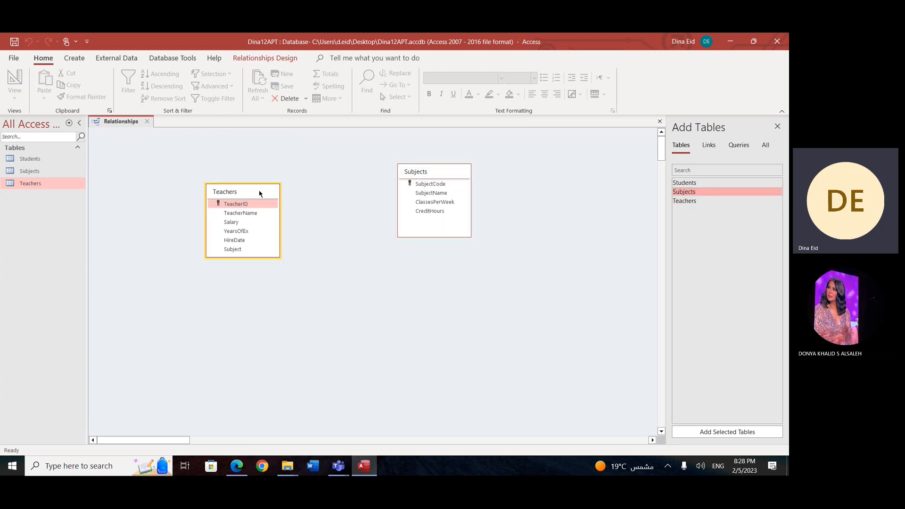
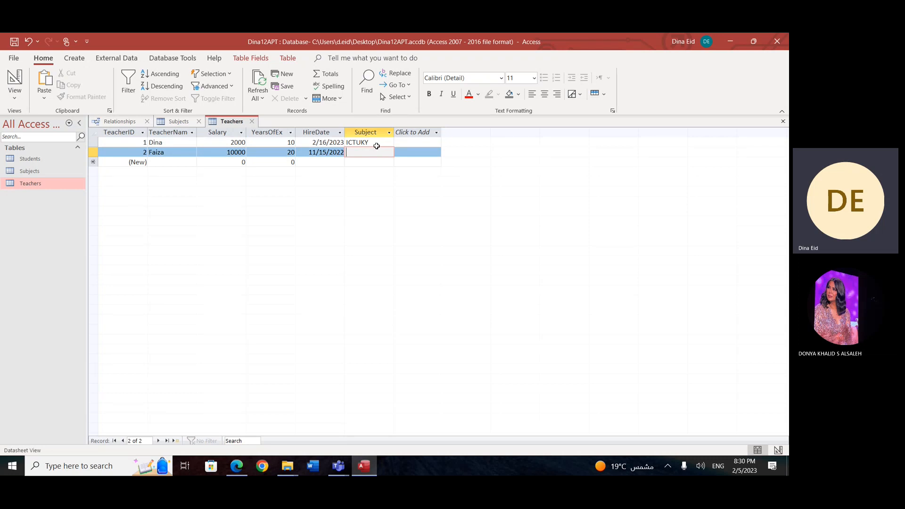
Step: Compare the first teacher's Subject value with the codes in Subjects, and enter 123 as the Subject for TeacherID 2
left_click_drag(373, 143, 331, 141)
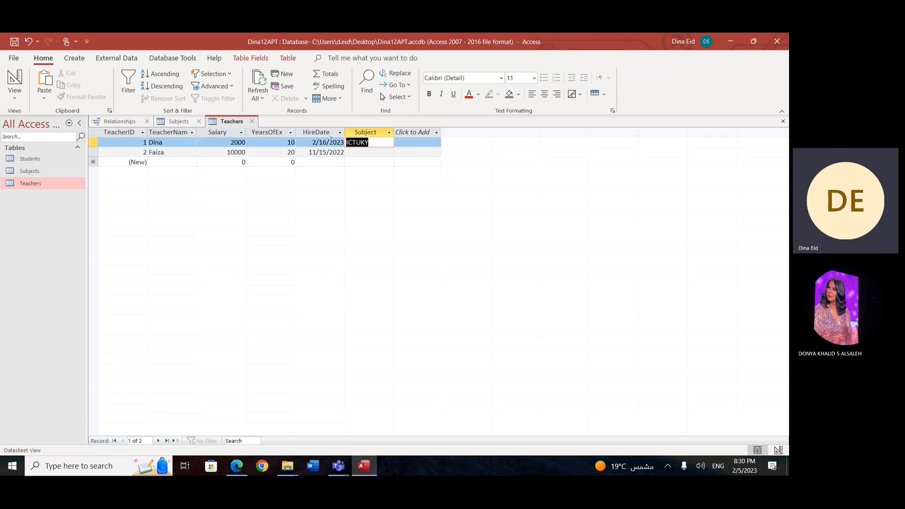
left_click(179, 122)
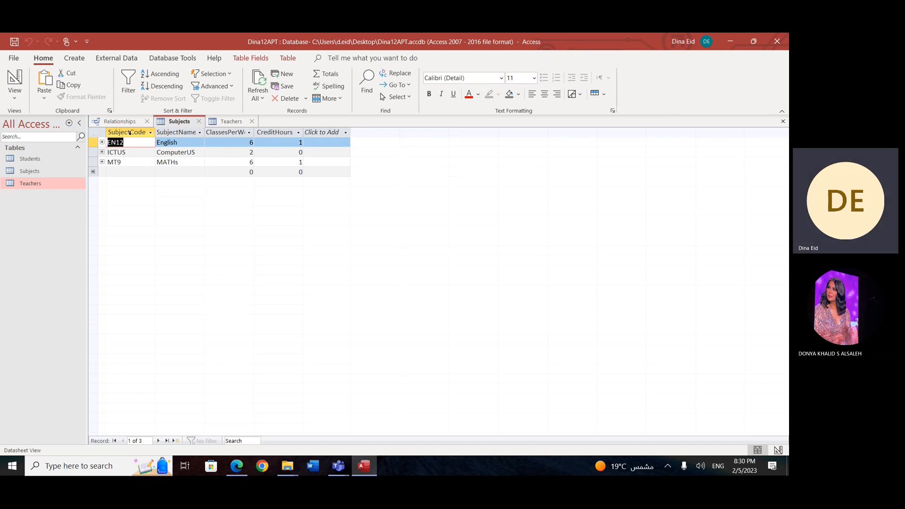
left_click(236, 121)
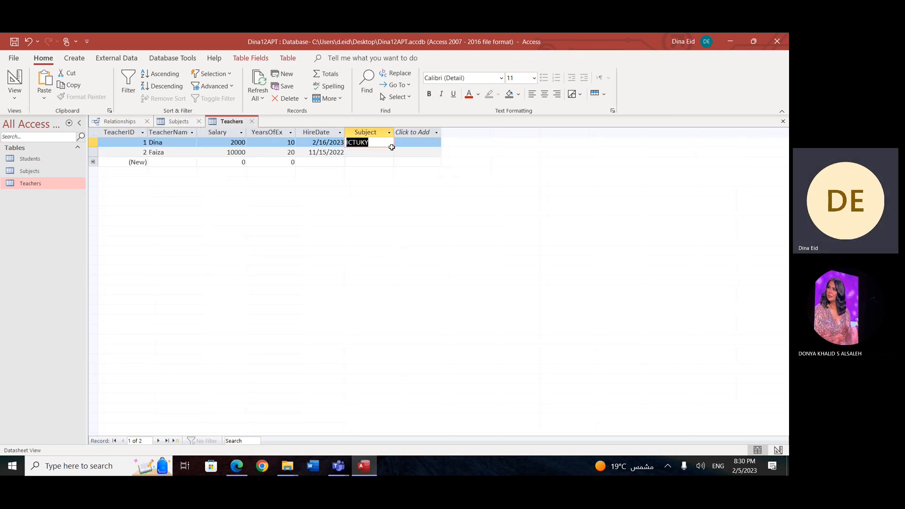
left_click(375, 153)
left_click(371, 154)
type("123")
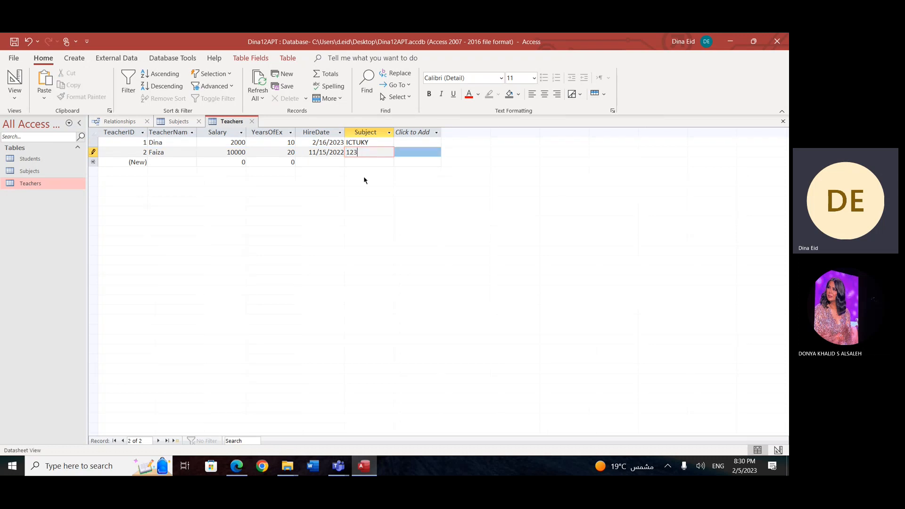
left_click(364, 161)
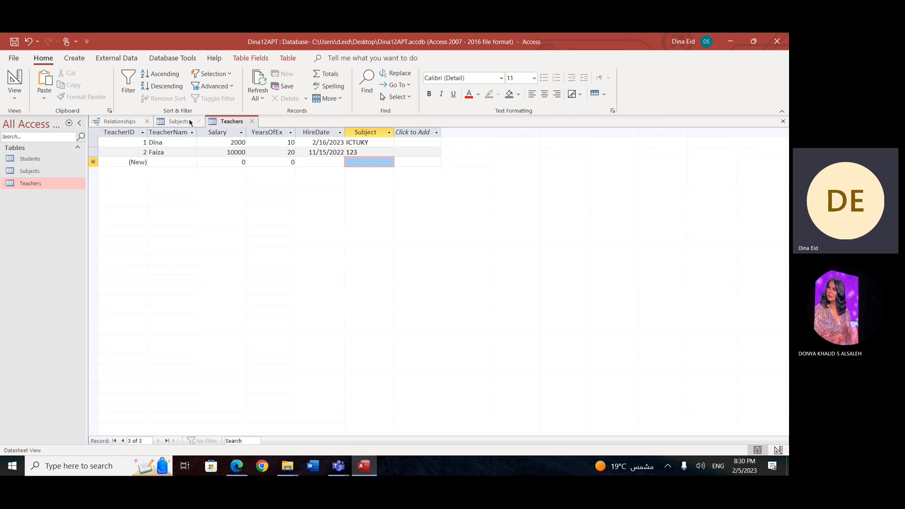
Step: Try to enforce referential integrity on the Subjects–Teachers relationship while both tables are open
left_click(172, 122)
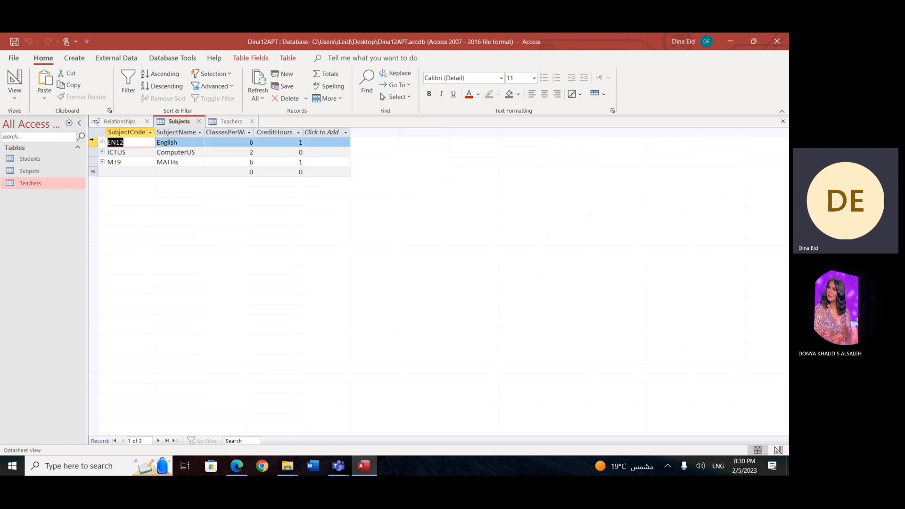
left_click(118, 121)
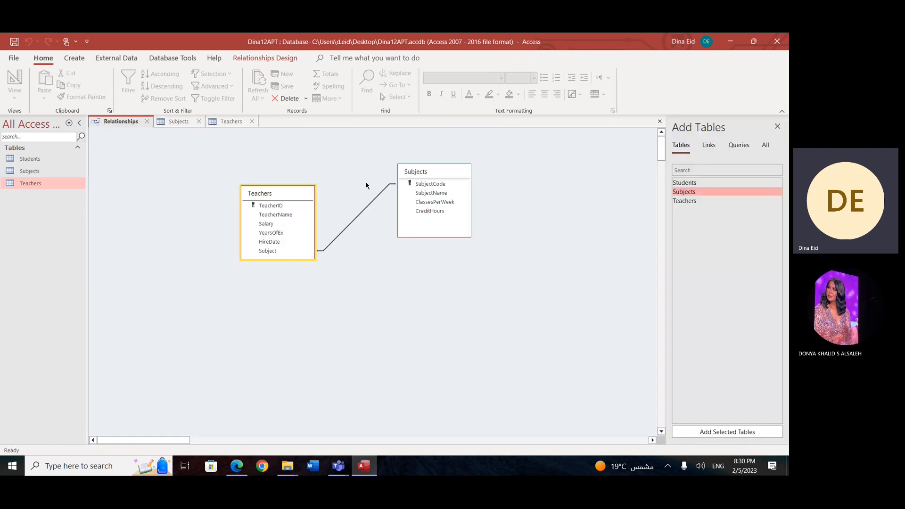
double_click(362, 215)
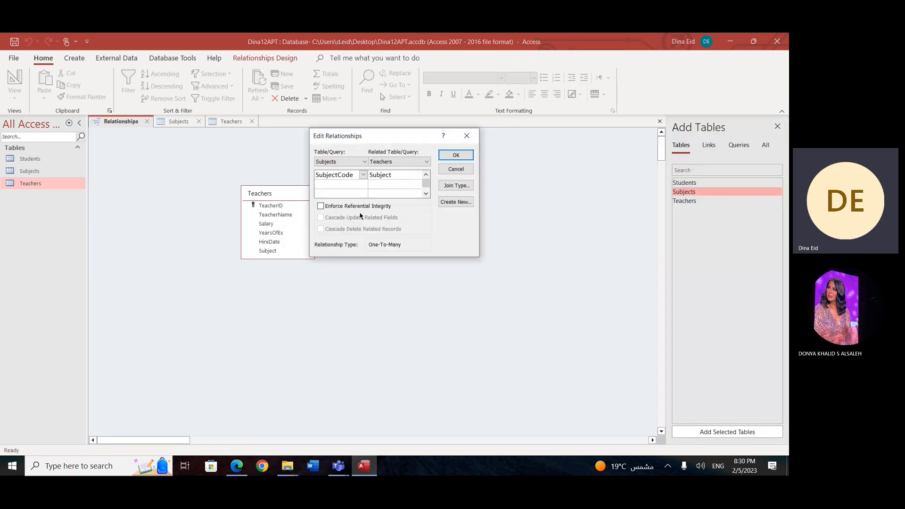
left_click(320, 206)
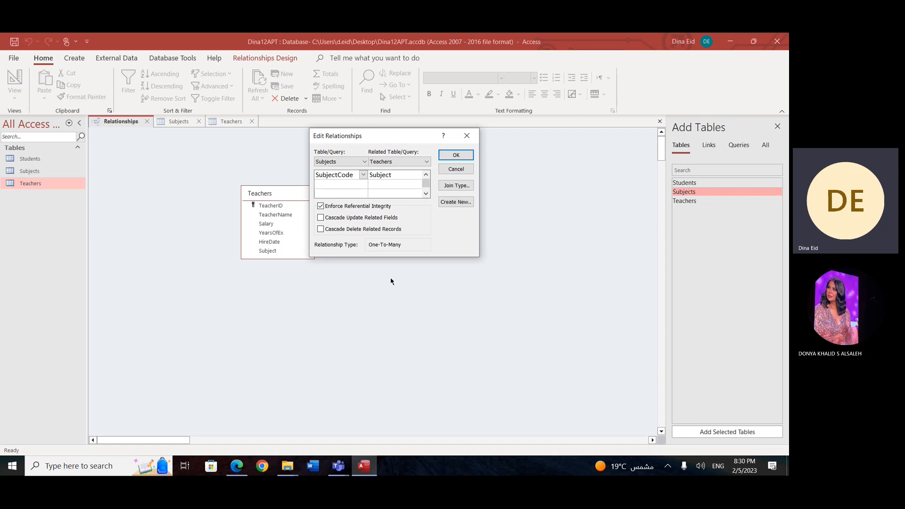
left_click(456, 156)
left_click(378, 278)
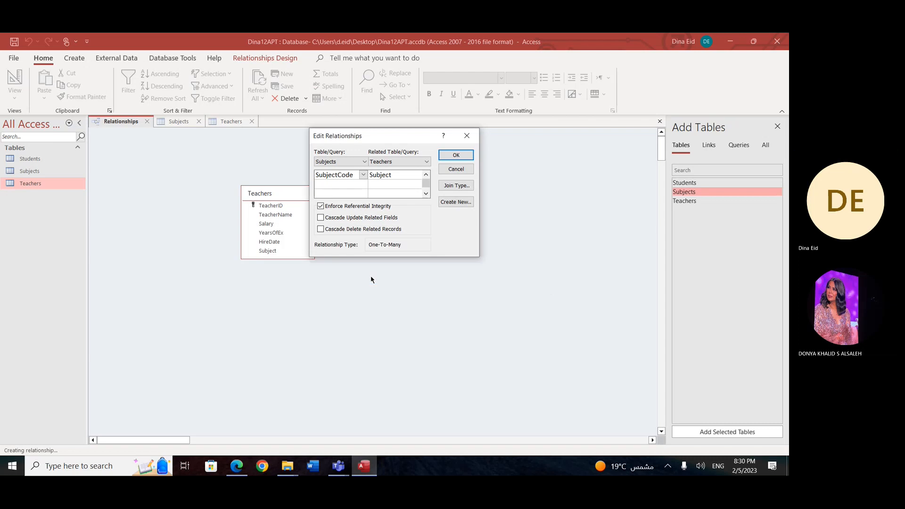
left_click(456, 155)
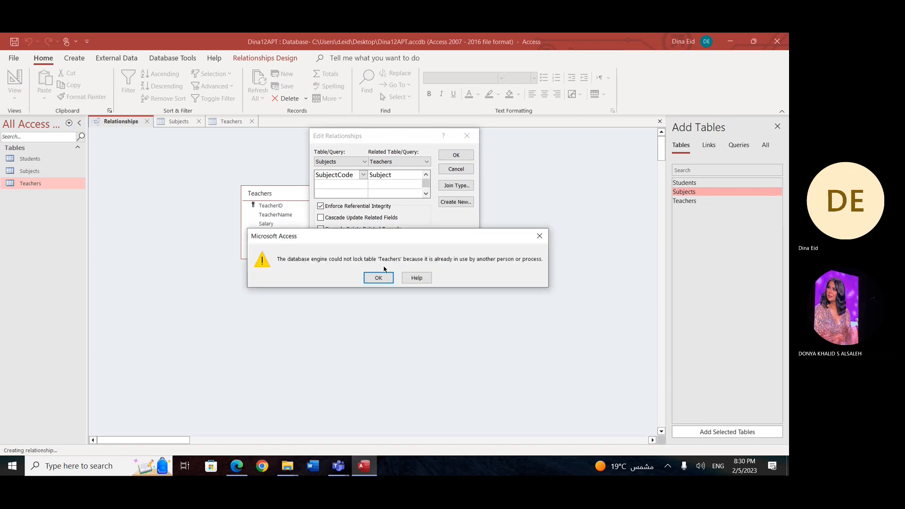
left_click(365, 281)
key("Escape")
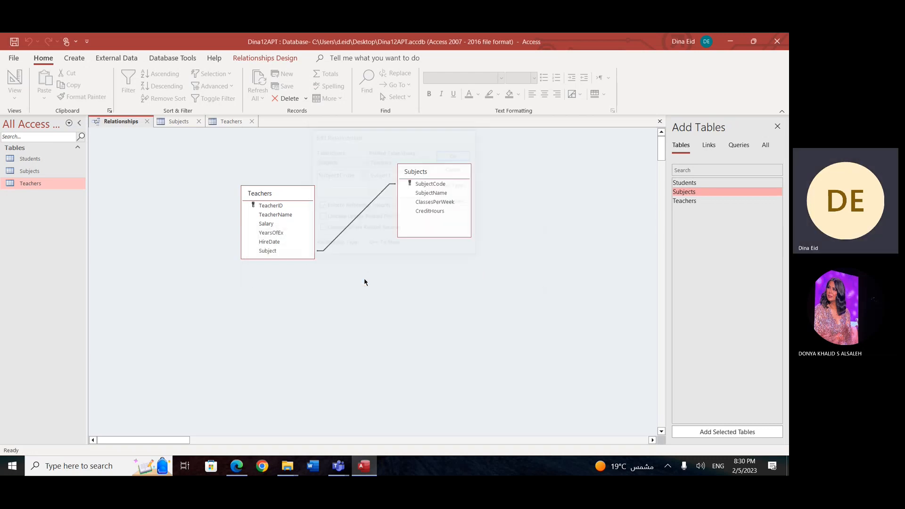
Step: Clear the Subject values of both teacher records, and close the Teachers and Subjects tables
left_click(174, 123)
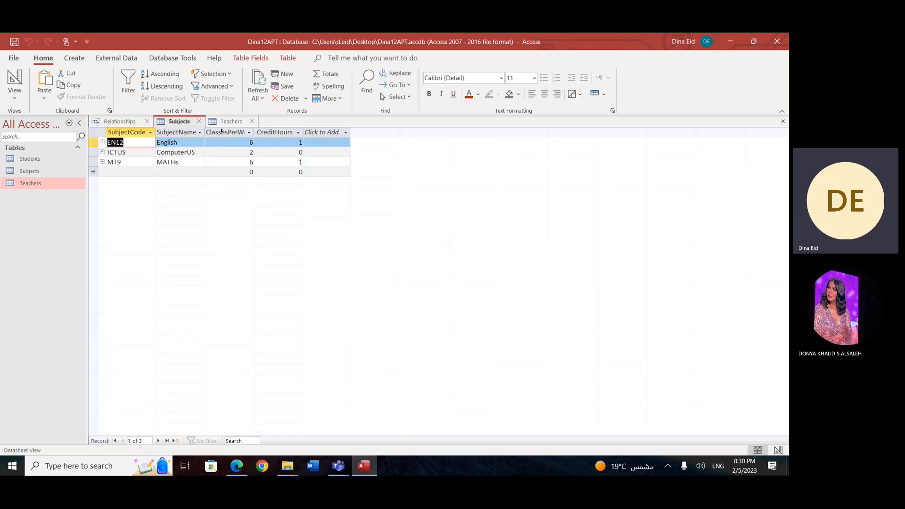
left_click(223, 123)
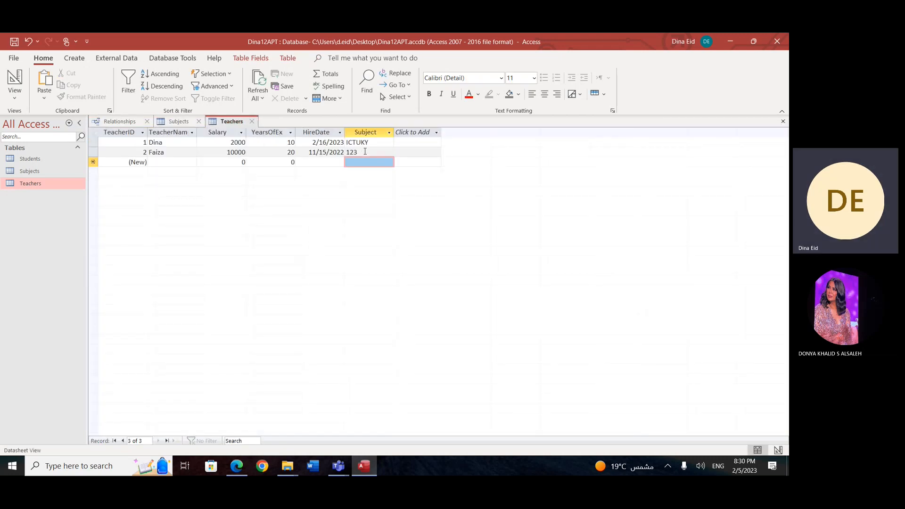
double_click(354, 152)
key("Delete")
double_click(380, 143)
key("Delete")
left_click(252, 121)
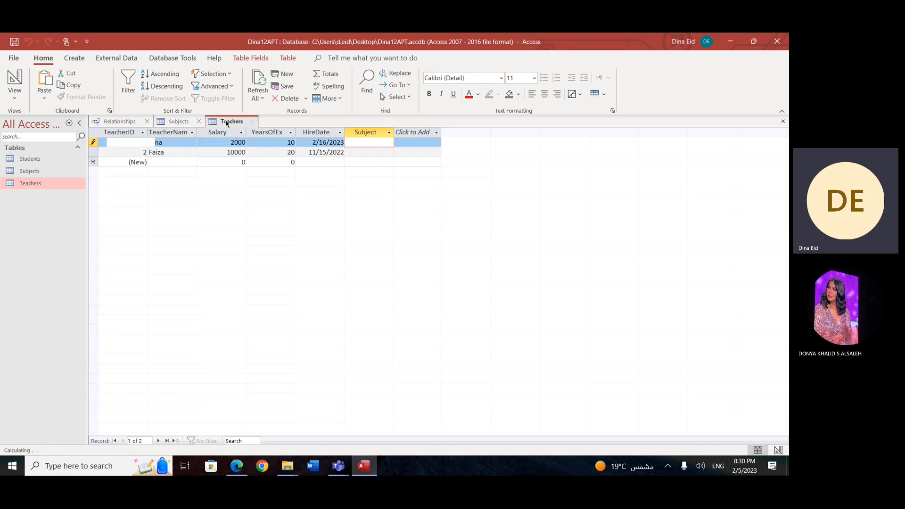
left_click(199, 121)
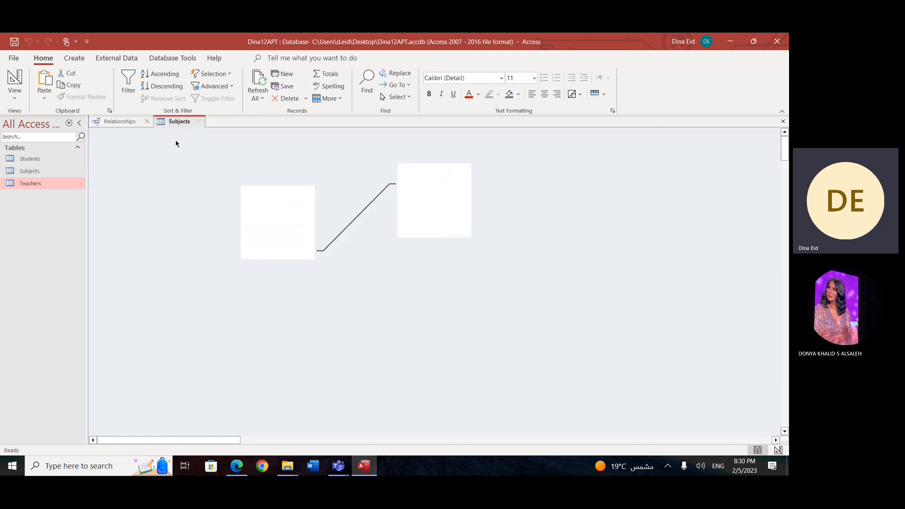
Step: Enforce referential integrity on the relationship between SubjectCode in Subjects and Subject in Teachers, and close the Relationships window
double_click(359, 213)
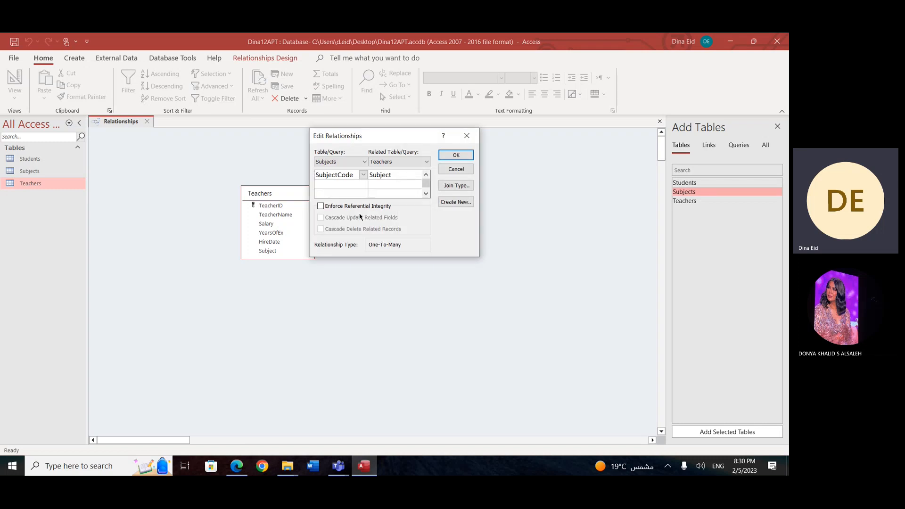
left_click(321, 206)
left_click(456, 156)
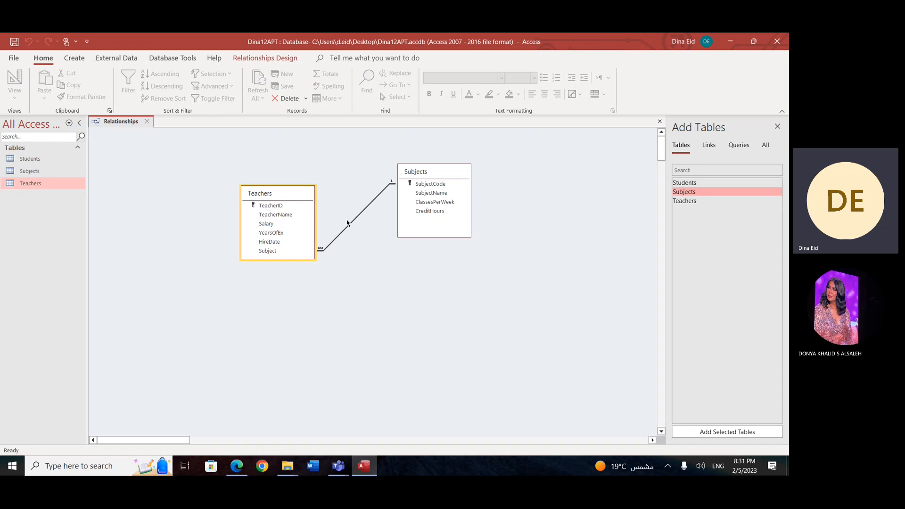
left_click(147, 121)
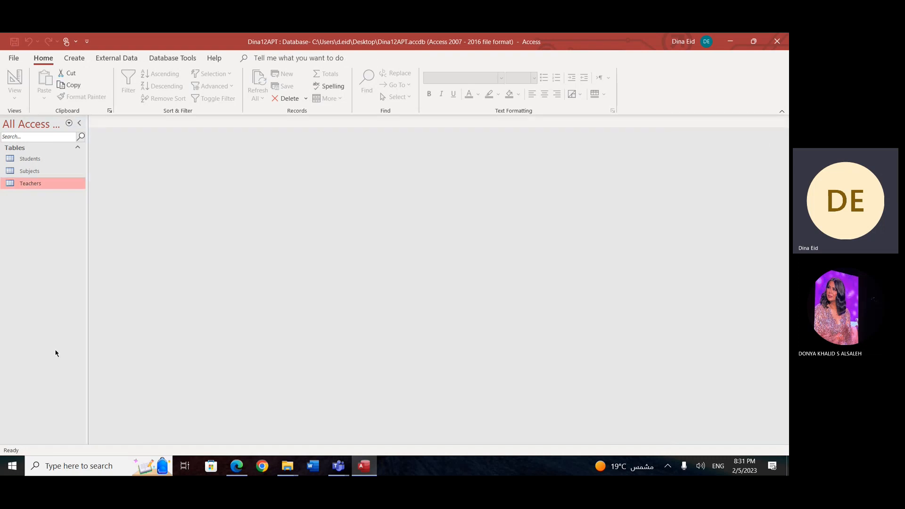
Step: Open the Teachers table and try to enter 123 as the Subject for TeacherID 1
double_click(40, 183)
left_click(366, 145)
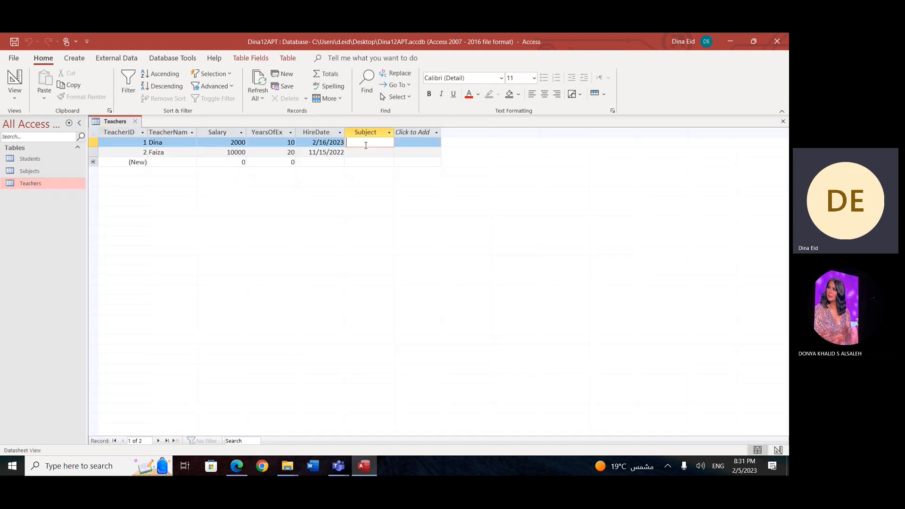
type("123")
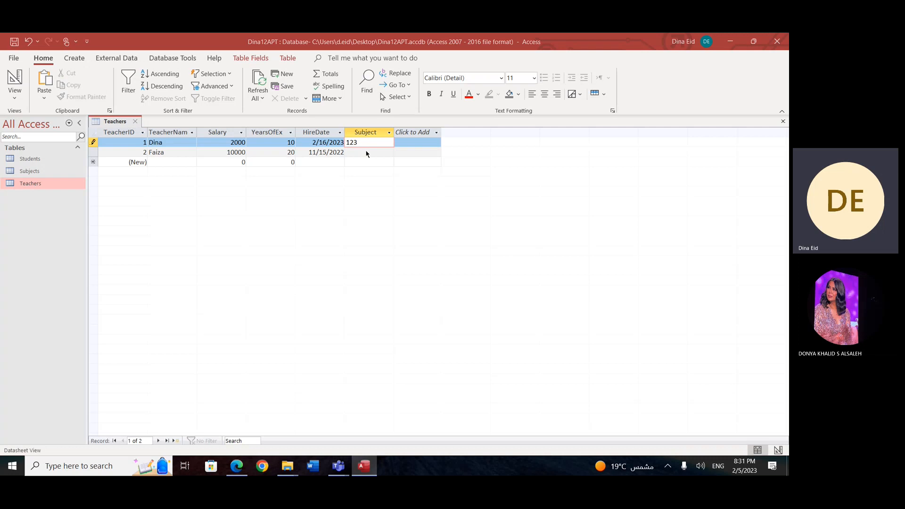
left_click(368, 154)
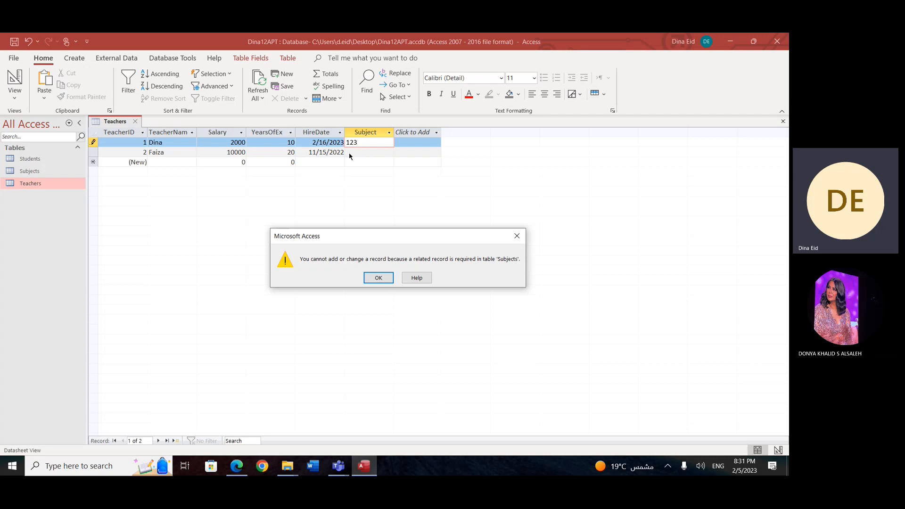
left_click(377, 278)
Step: Try to replace the Subject entry for TeacherID 1 with ICT12
key("BackSpace")
key("BackSpace")
key("BackSpace")
type("ICT12")
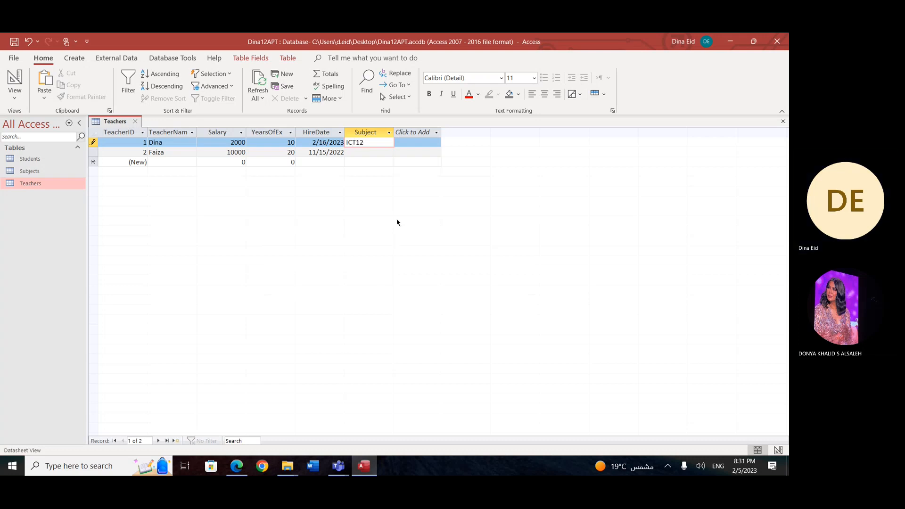
left_click(368, 157)
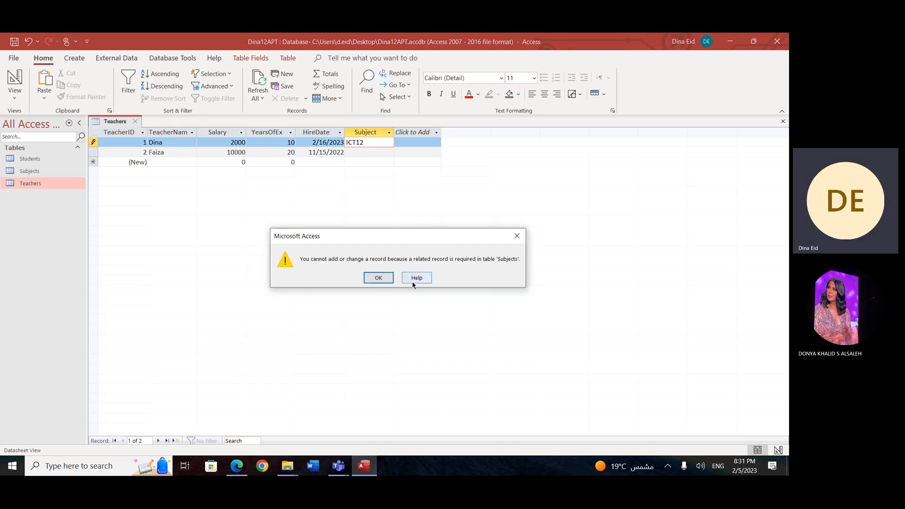
left_click(385, 281)
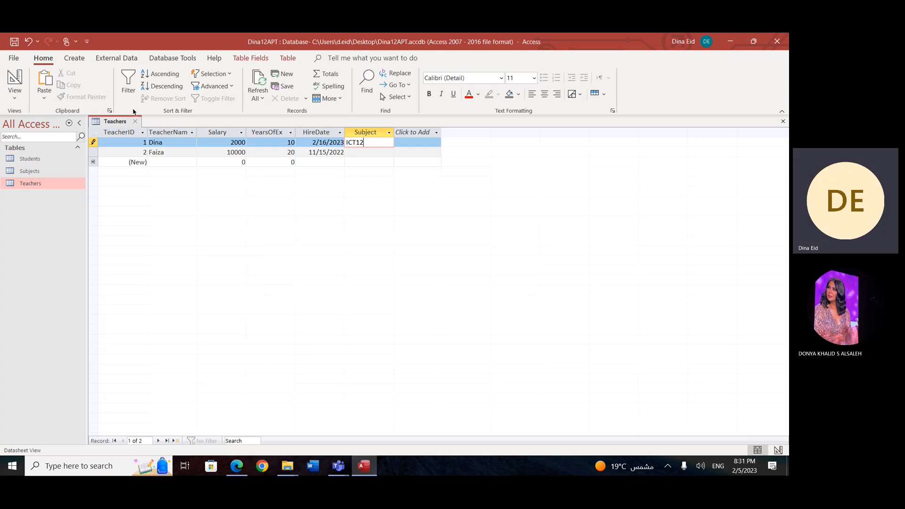
Step: Check the valid codes in the Subjects table, and set the Subject for TeacherID 1 to ICTUS
double_click(39, 168)
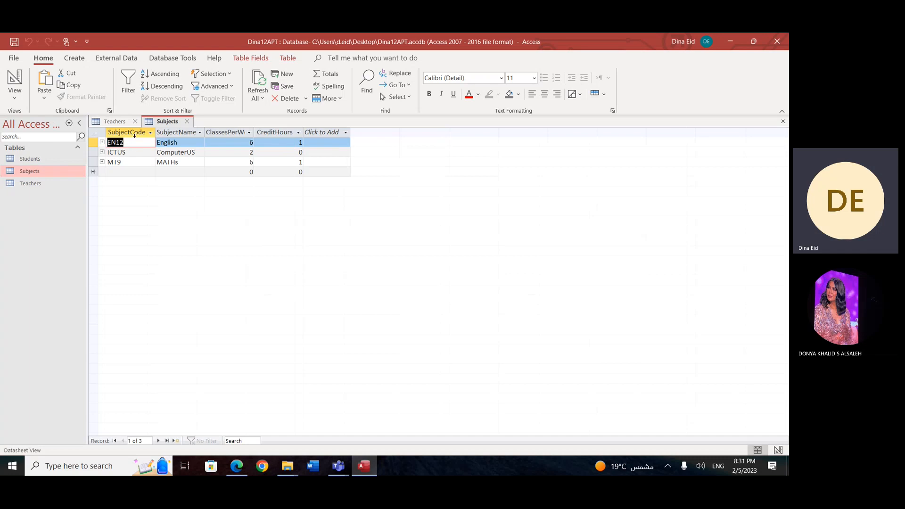
left_click(120, 123)
key("BackSpace")
key("BackSpace")
type("US")
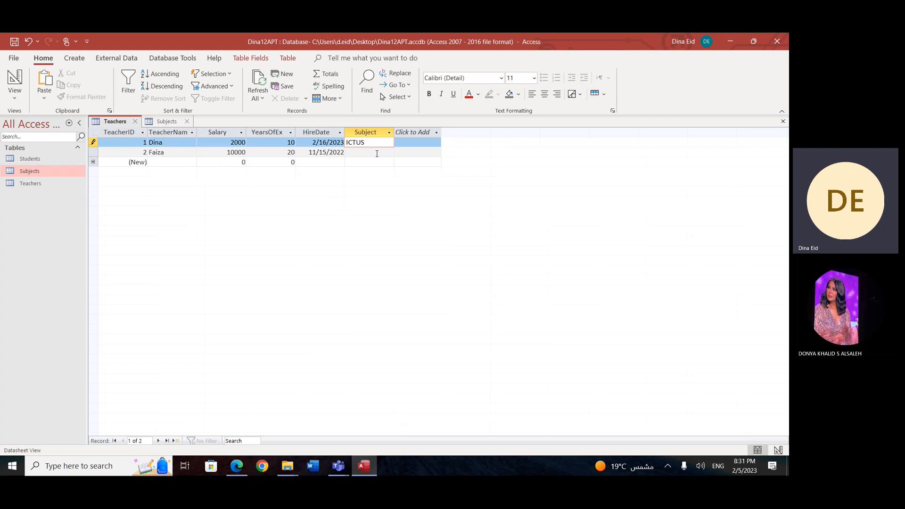
left_click(377, 154)
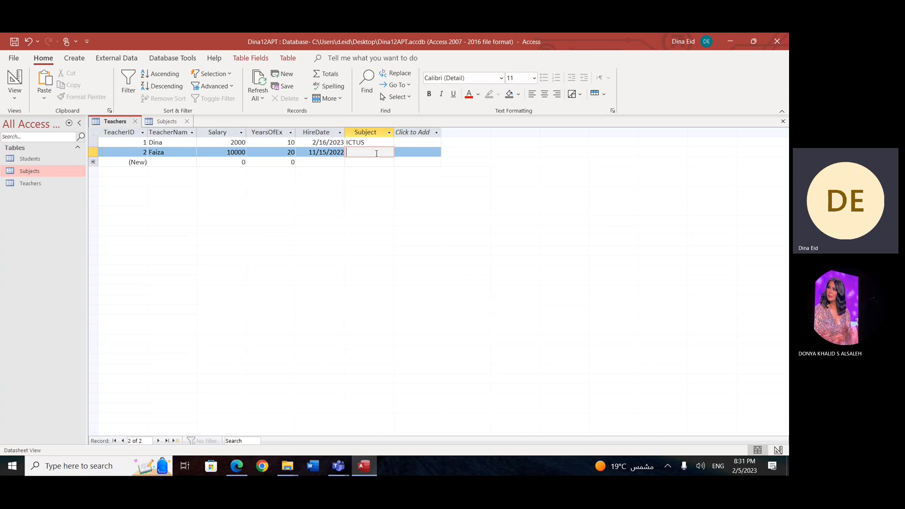
Step: Expand the EN12, ICTUS and MT9 records in the Subjects table to examine their related teachers, and collapse them again
left_click(52, 185)
double_click(52, 186)
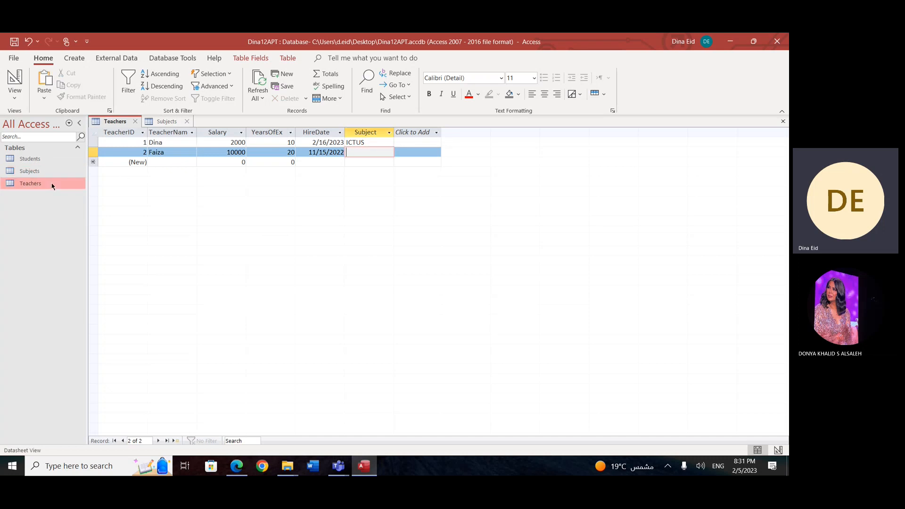
left_click(161, 122)
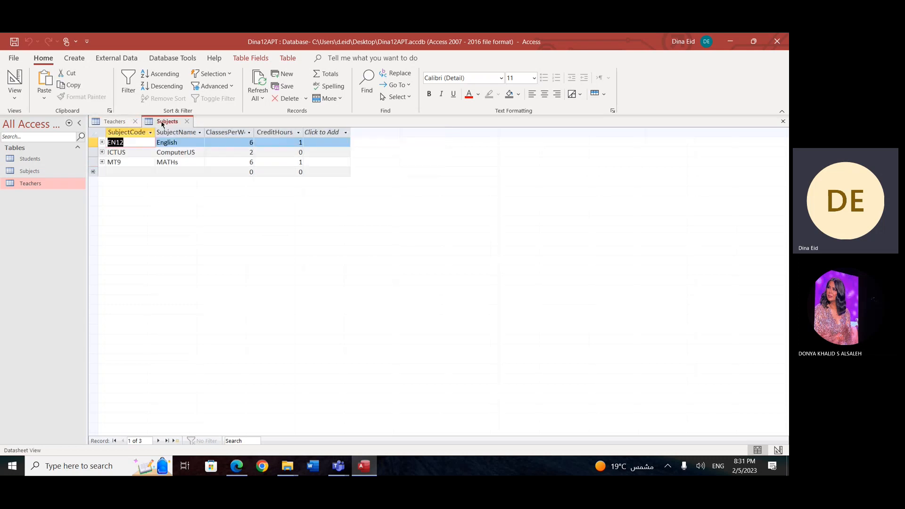
left_click(102, 152)
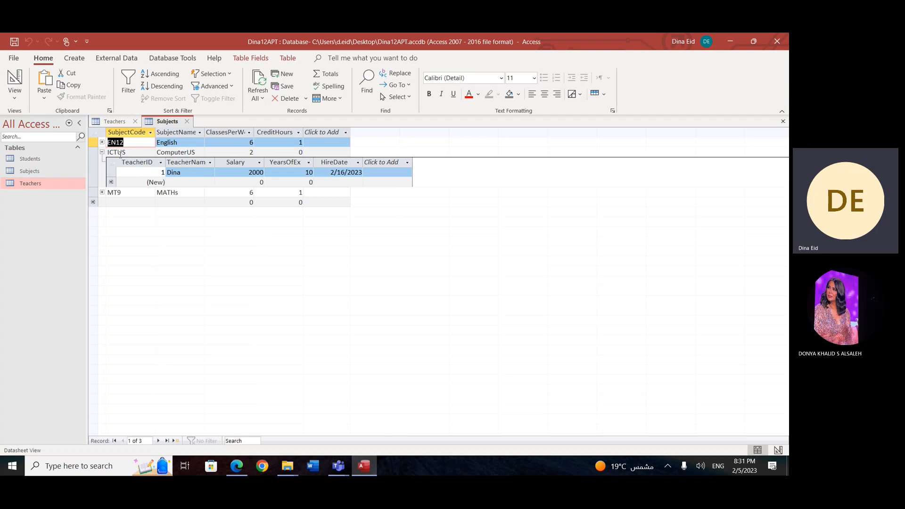
left_click(102, 142)
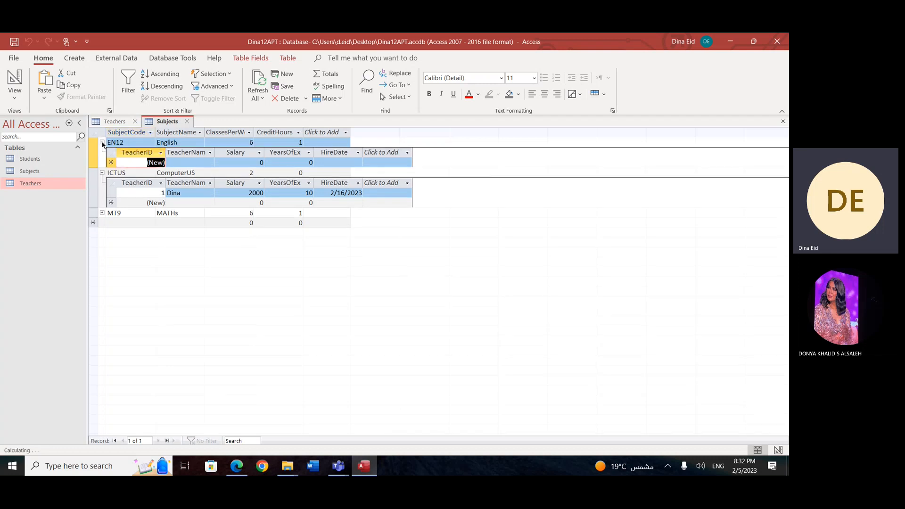
left_click(102, 213)
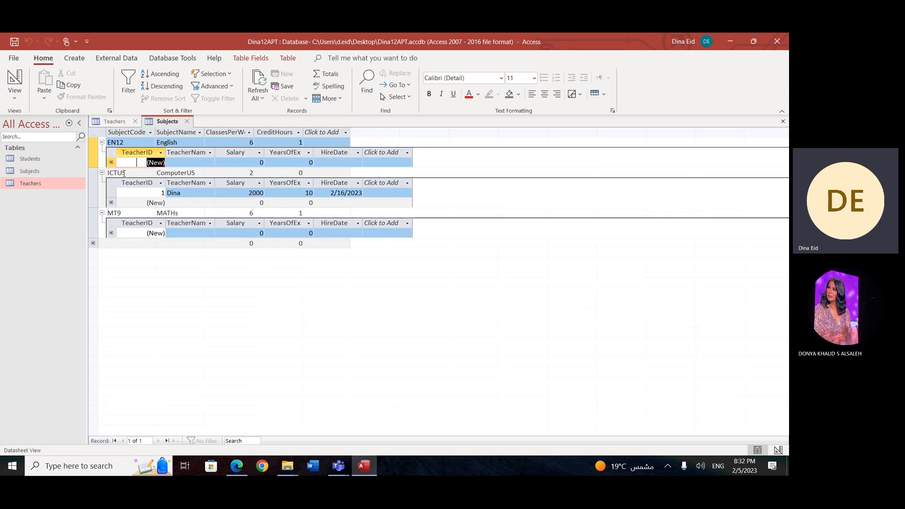
left_click(102, 173)
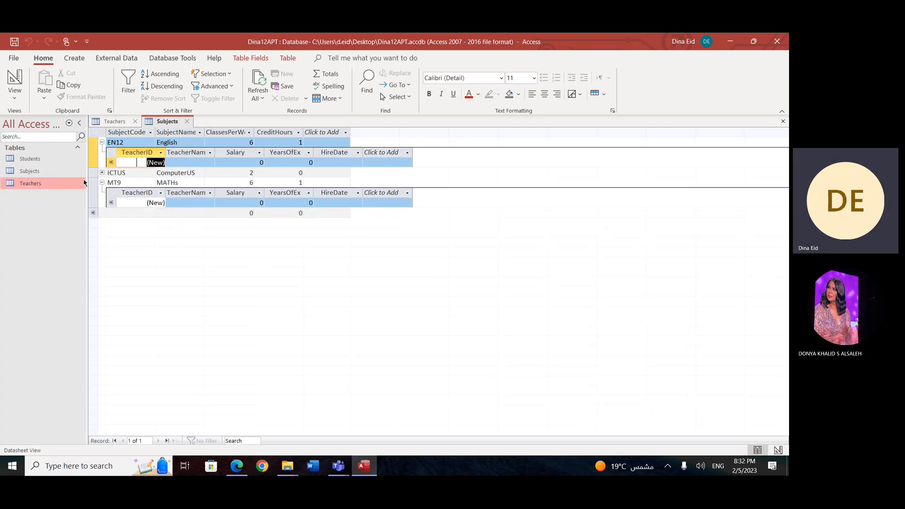
left_click(101, 143)
left_click(102, 163)
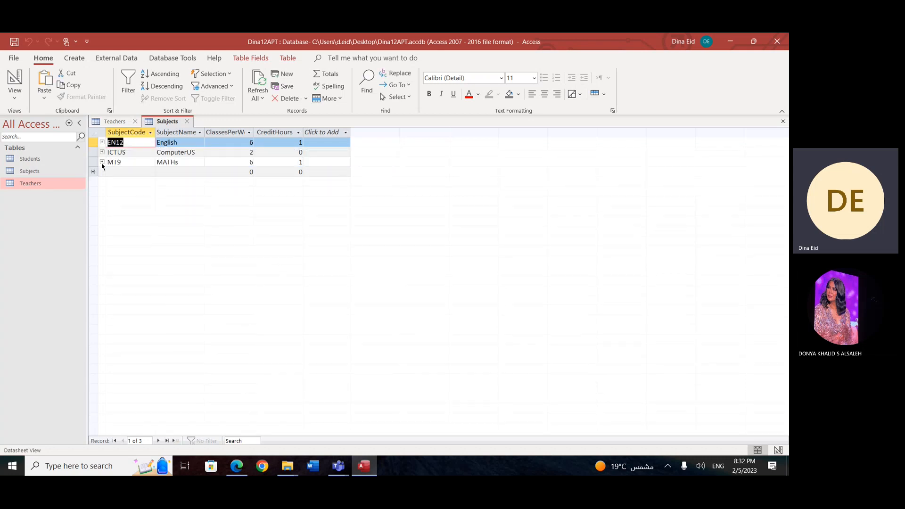
Step: Review the records in the Subjects, Students and Teachers tables one after another, and close all open tables
left_click(187, 121)
left_click(135, 122)
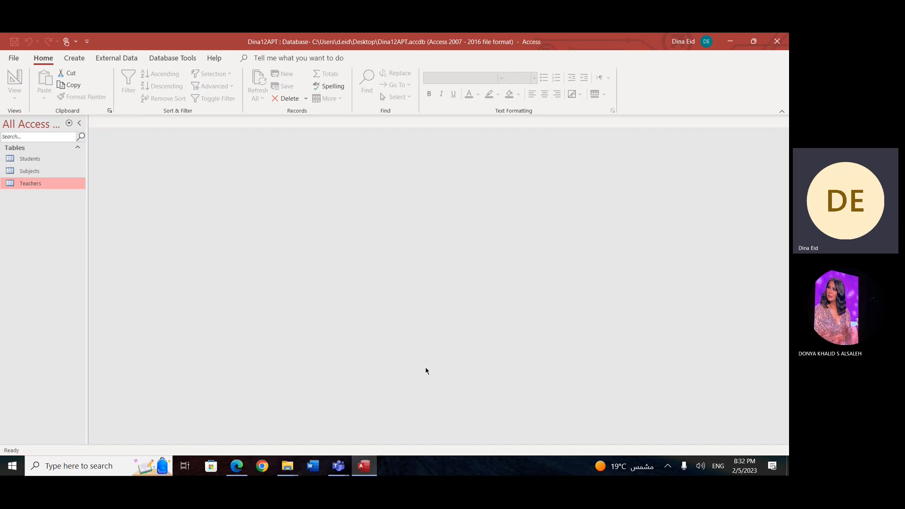
double_click(34, 171)
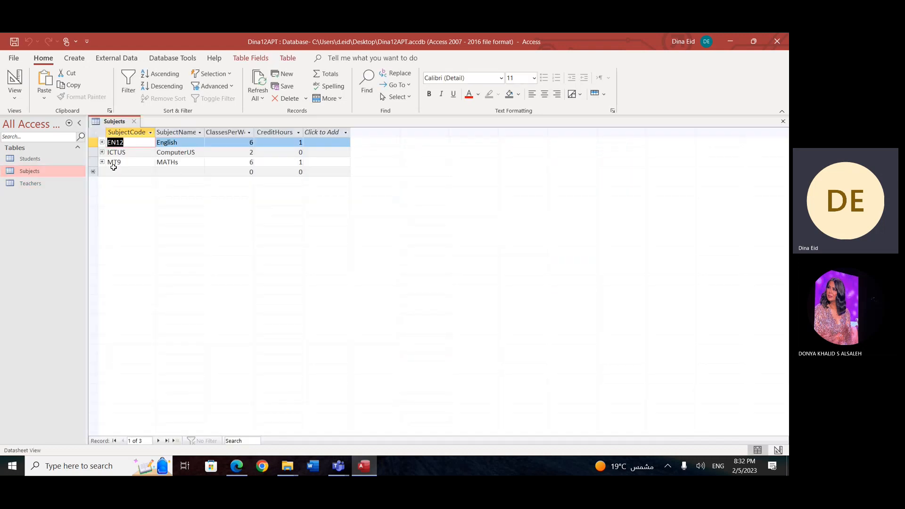
double_click(29, 160)
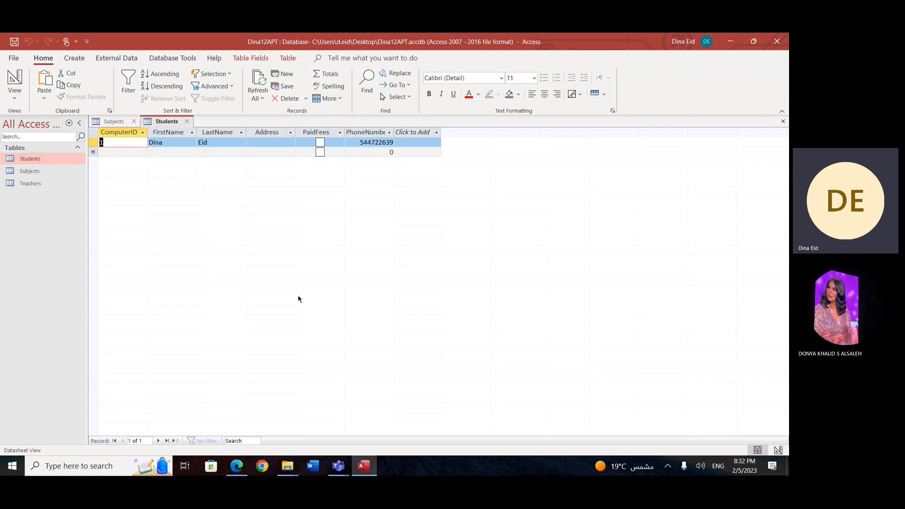
left_click(35, 183)
double_click(36, 183)
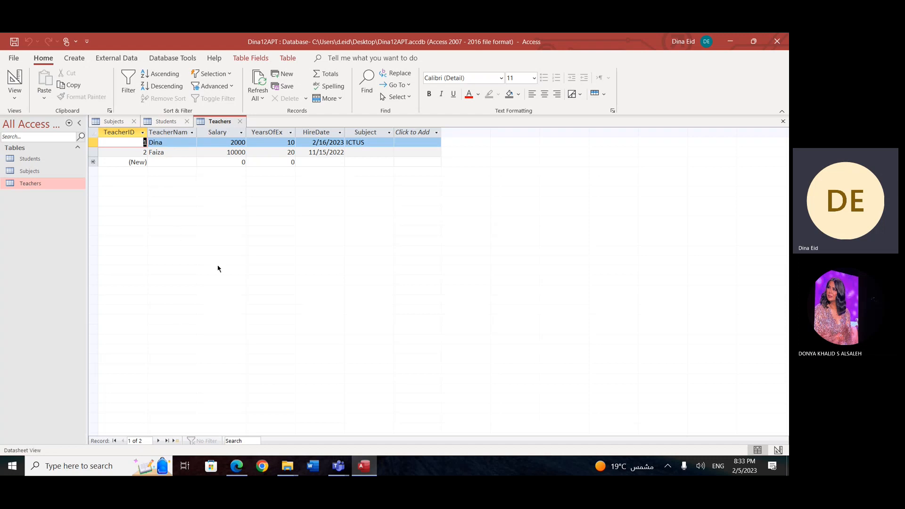
left_click(178, 160)
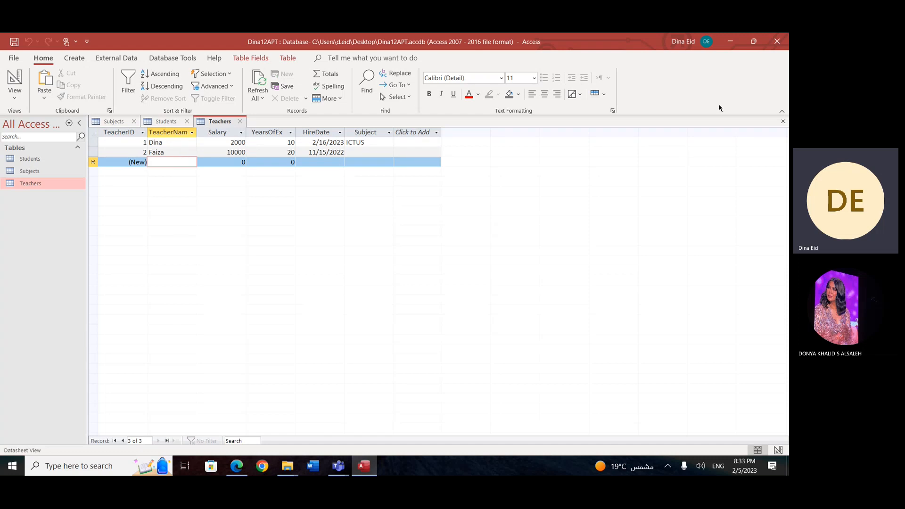
left_click(783, 121)
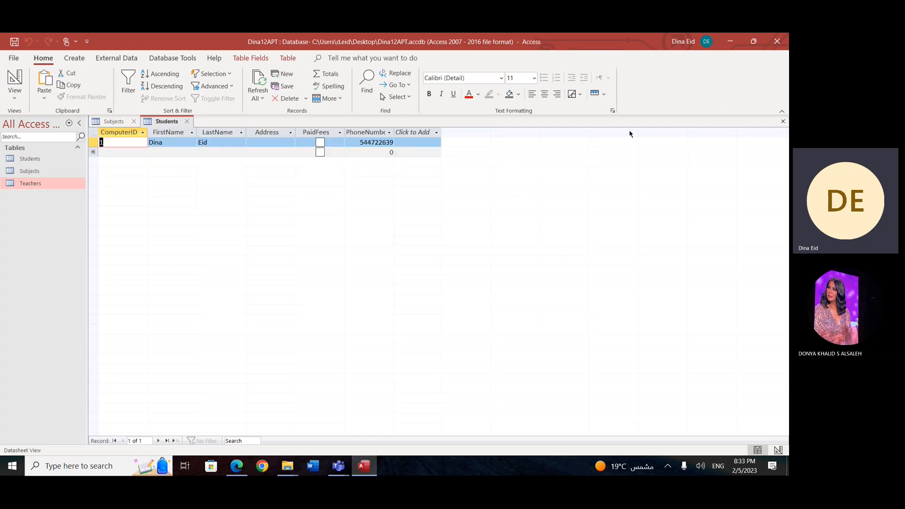
left_click(783, 122)
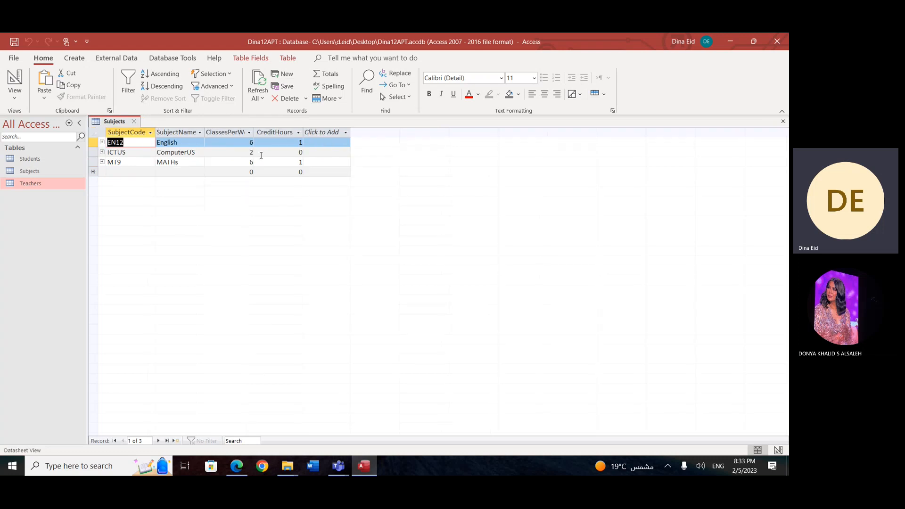
left_click(783, 121)
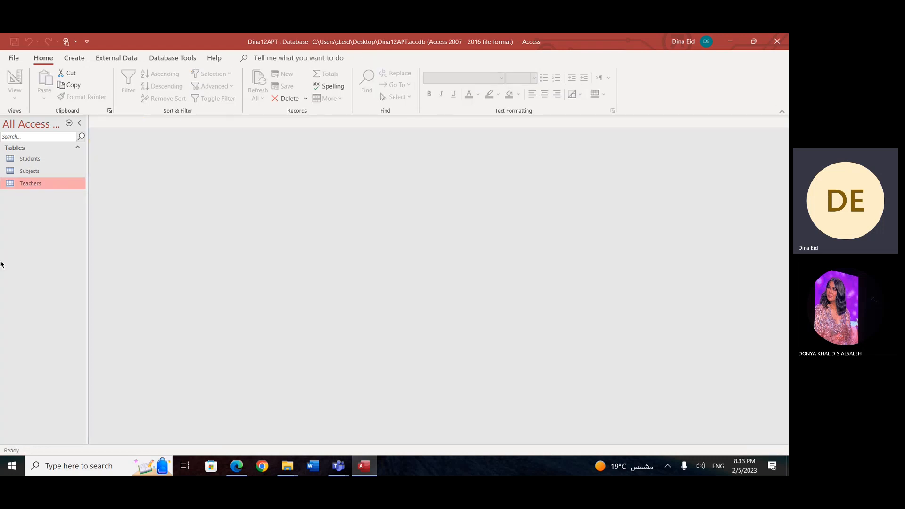
Step: Start the Form Wizard with the Students table as the source of the form's fields
left_click(30, 159)
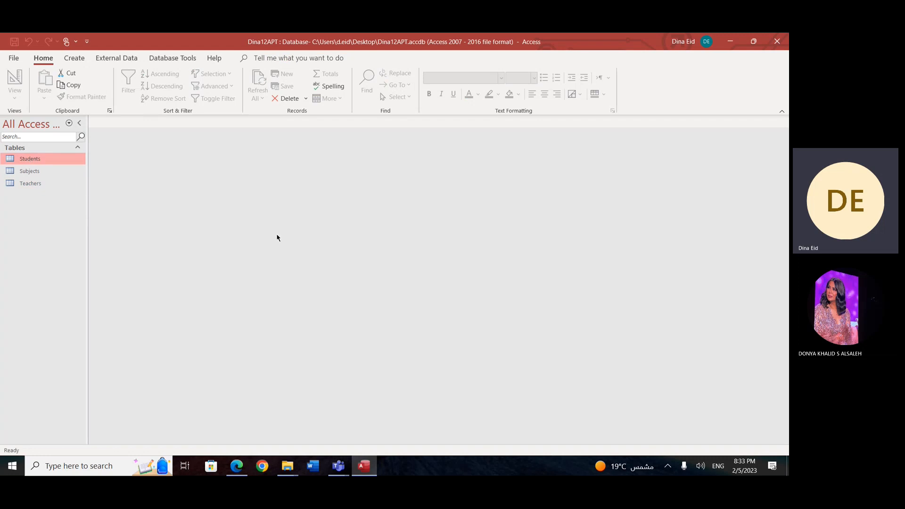
left_click(75, 59)
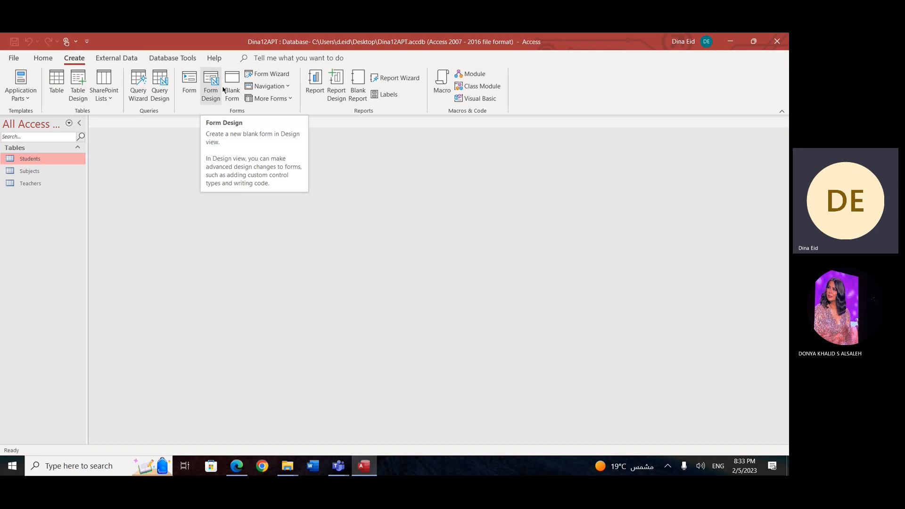
left_click(278, 74)
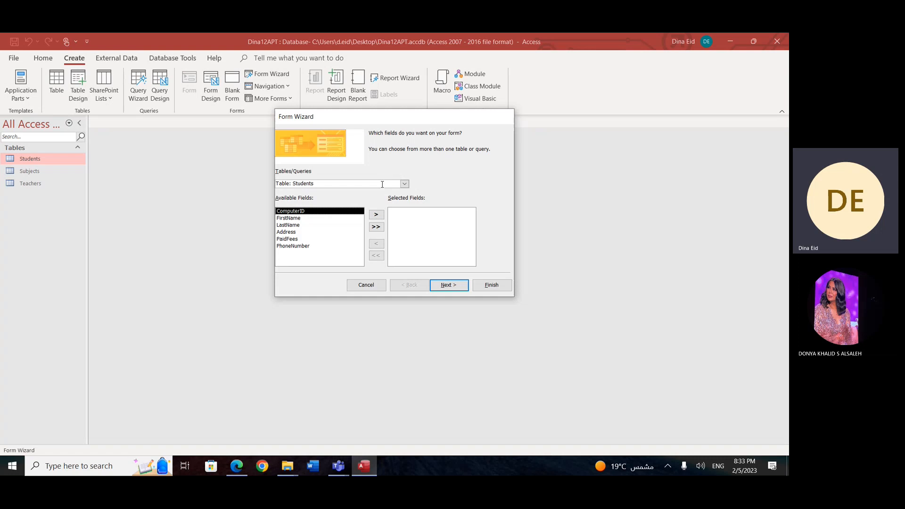
left_click(404, 184)
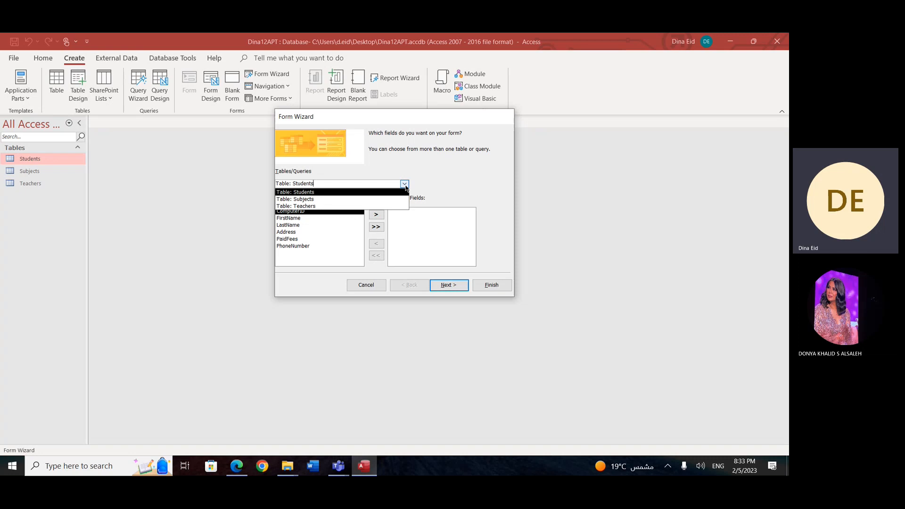
left_click(336, 192)
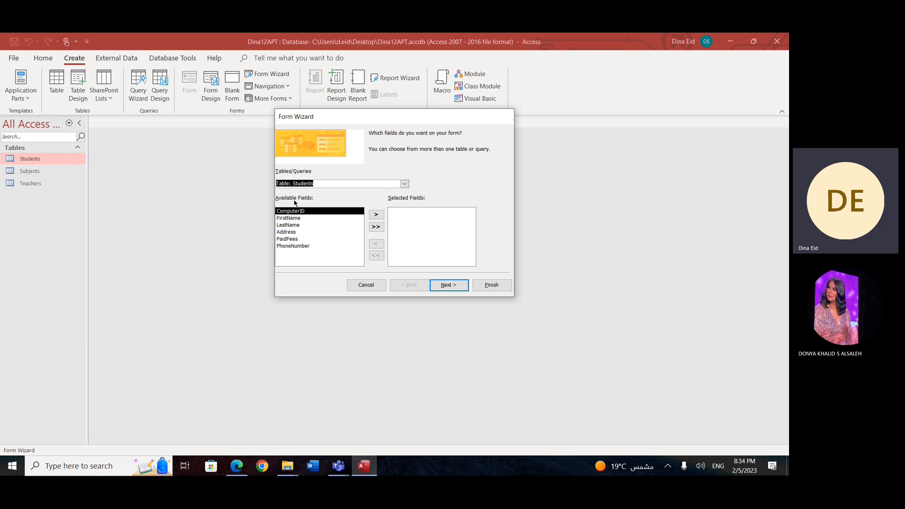
Step: Add the FirstName, LastName, Address and PhoneNumber fields to the form, and continue to the layout choice
left_click(300, 218)
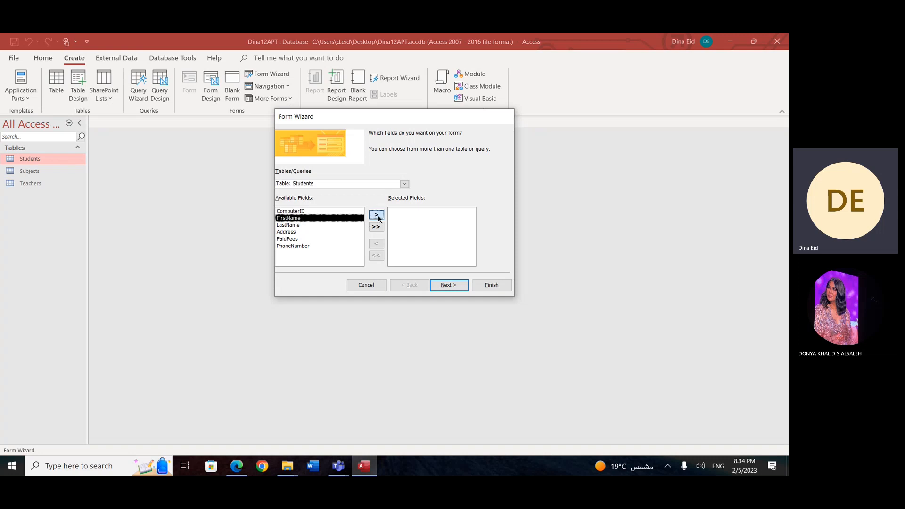
left_click(376, 215)
left_click(378, 215)
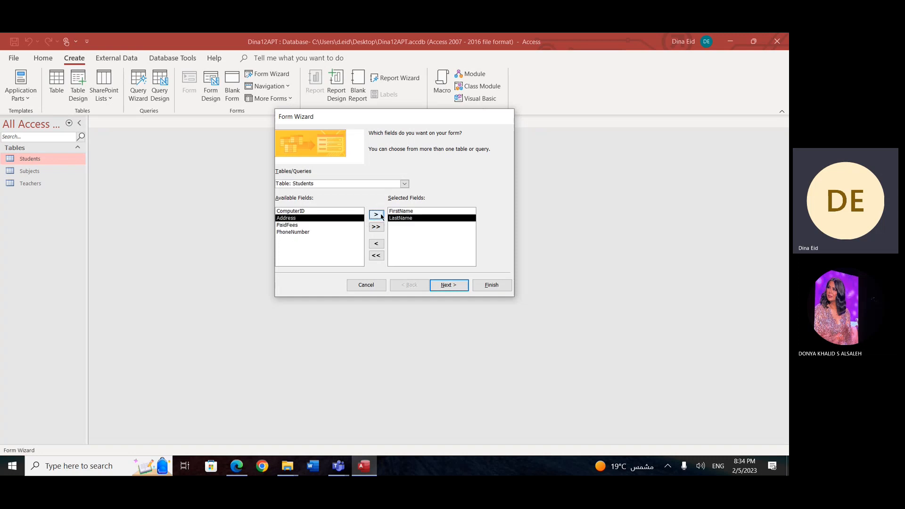
left_click(377, 216)
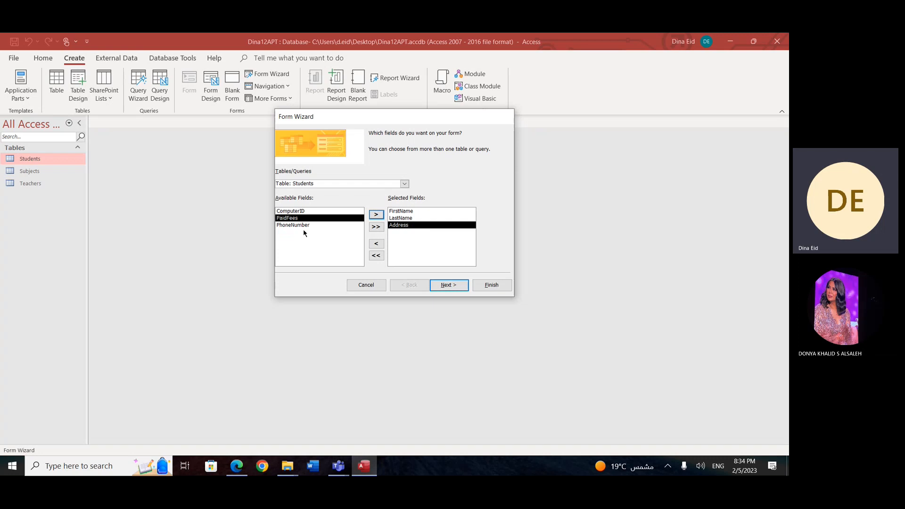
left_click(305, 225)
left_click(376, 215)
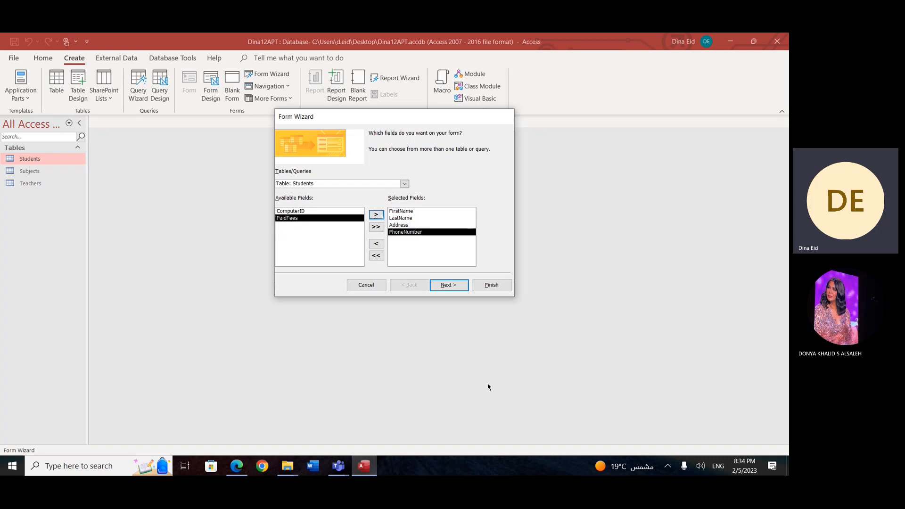
left_click(449, 285)
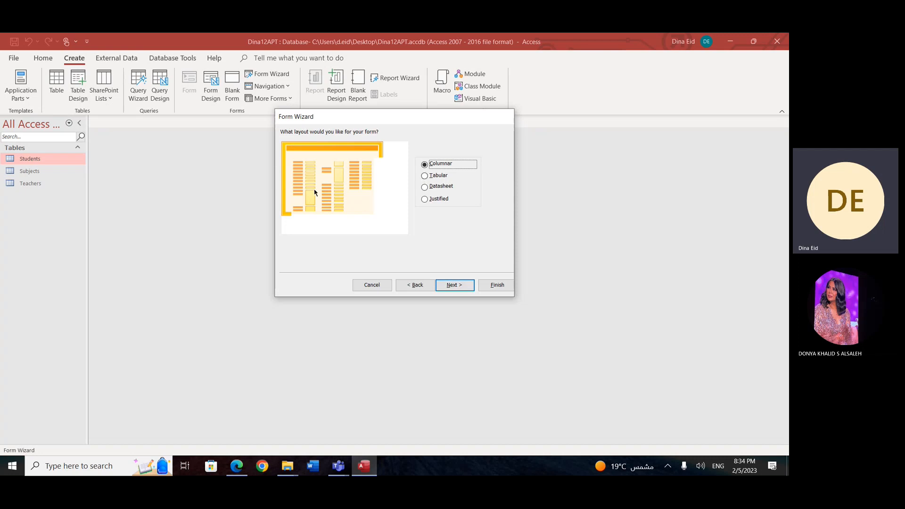
Step: Preview the Tabular and Datasheet form layouts, and choose the Justified layout for the form
left_click(424, 176)
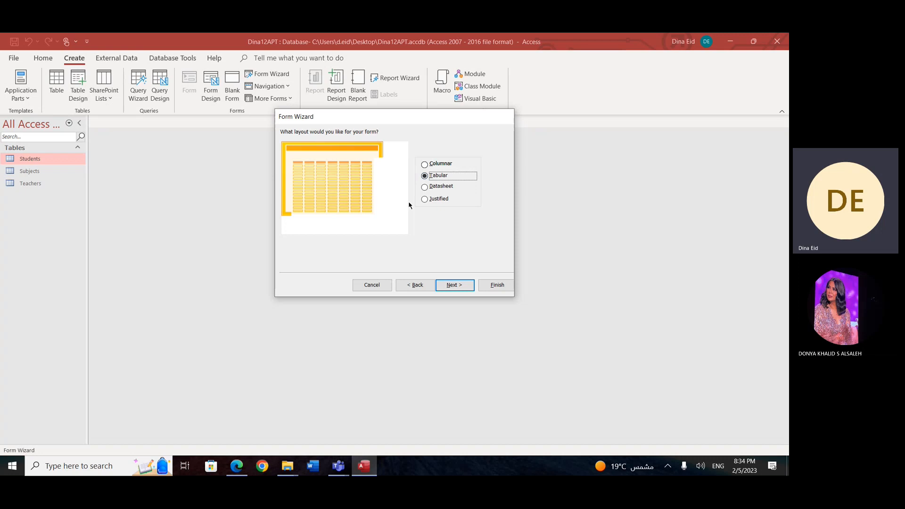
left_click(424, 187)
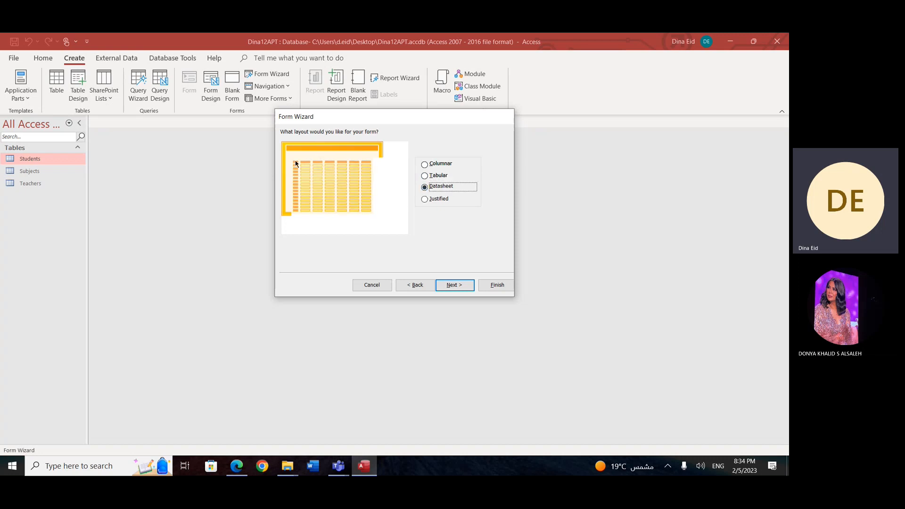
left_click(424, 199)
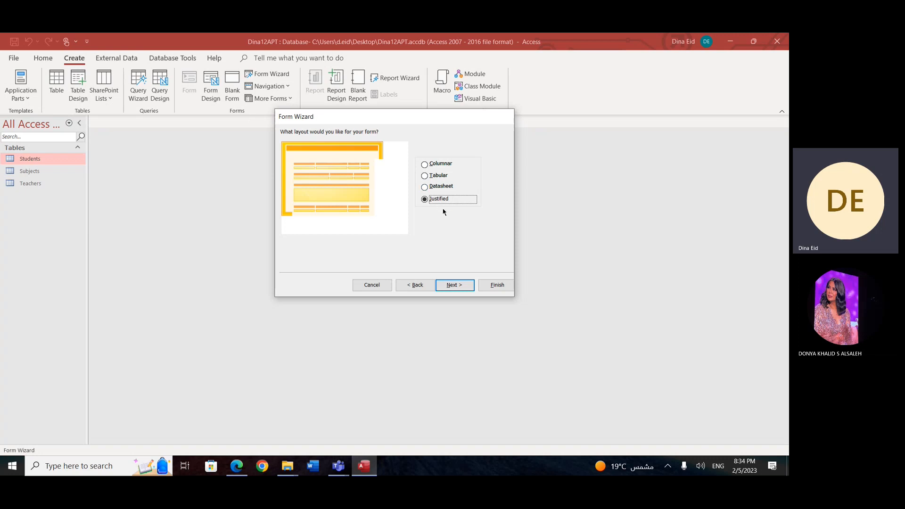
left_click(458, 286)
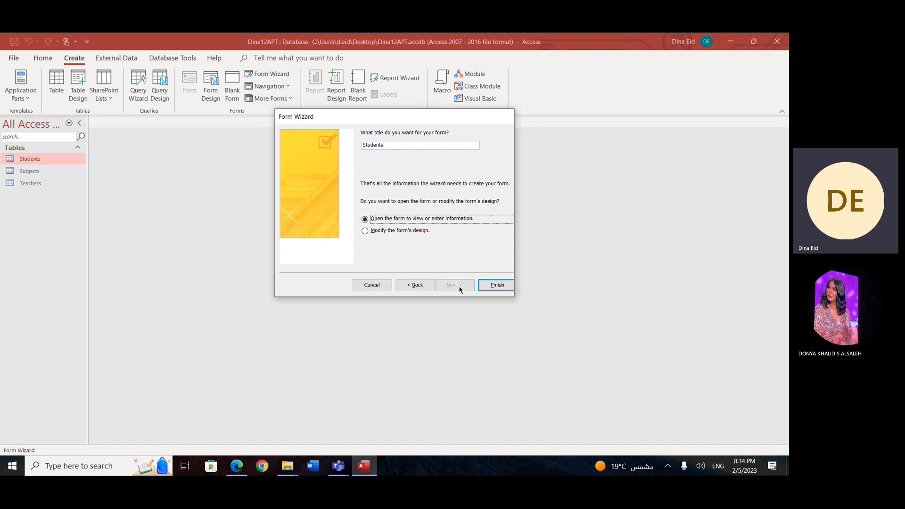
Step: Title the form Add A New Student and finish the wizard, opening the form for data entry
left_click(386, 146)
key("BackSpace")
key("BackSpace")
key("BackSpace")
key("BackSpace")
key("BackSpace")
key("BackSpace")
key("BackSpace")
key("BackSpace")
type("Add A")
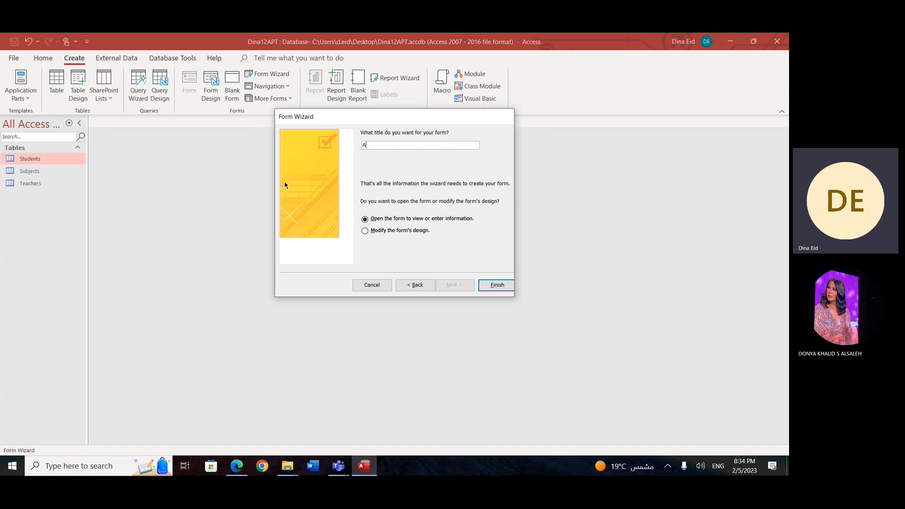
type(" New Student")
left_click(493, 286)
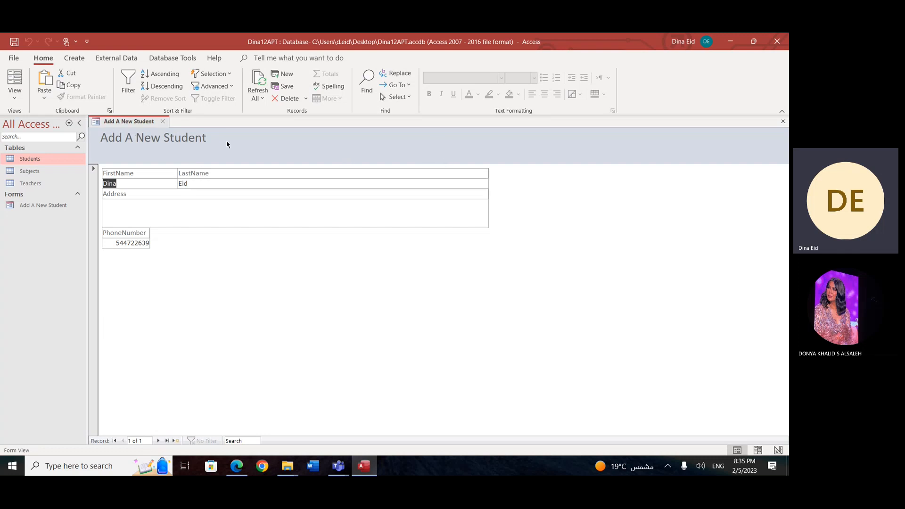
Step: Go to a new blank record in the Add A New Student form and step through its entry fields
left_click(174, 442)
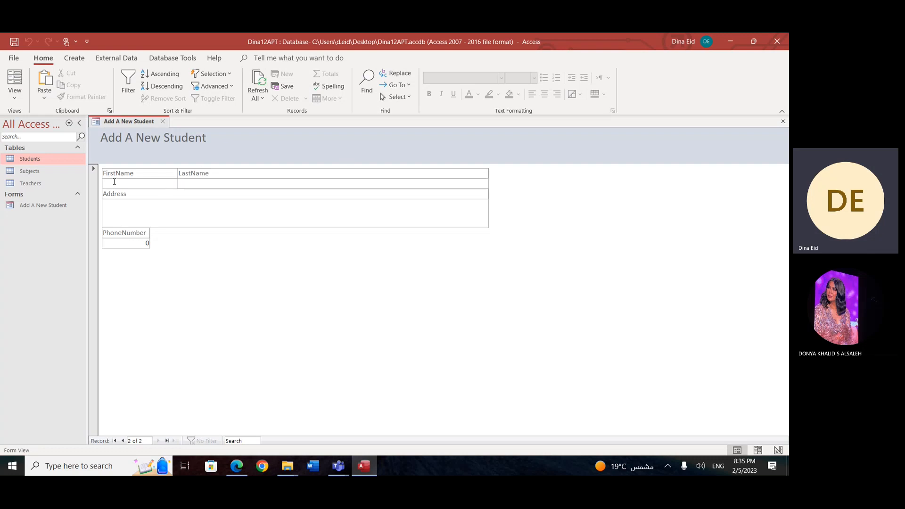
left_click(197, 182)
left_click(119, 219)
left_click(133, 244)
Step: Open the Teachers and Students tables alongside the form, and return to the Add A New Student form
left_click(42, 183)
double_click(42, 183)
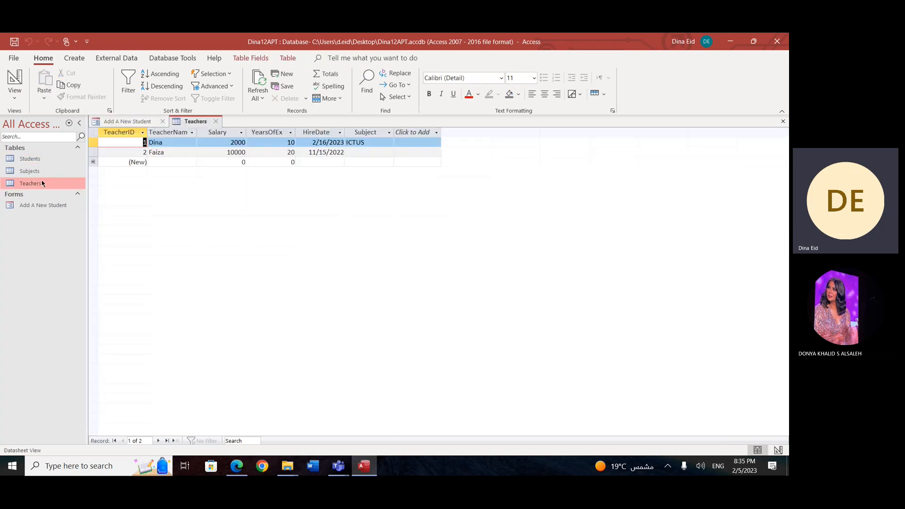
double_click(34, 160)
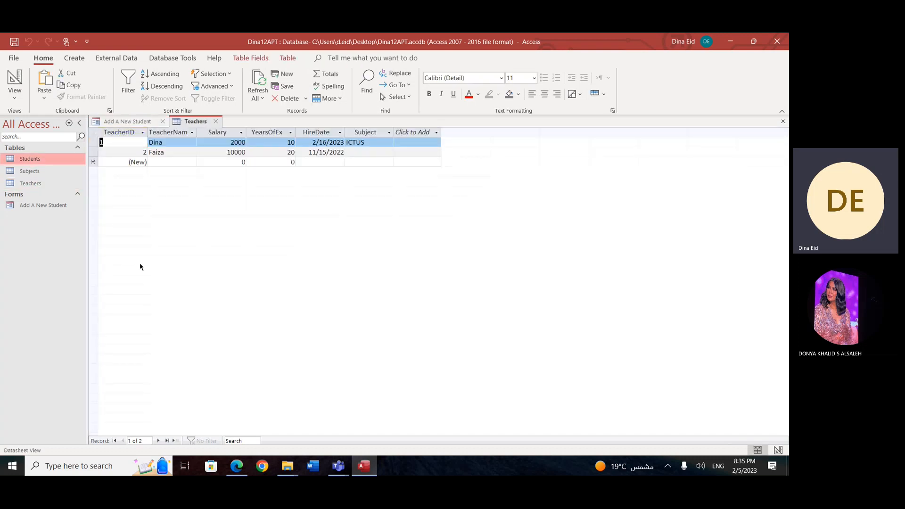
left_click(130, 121)
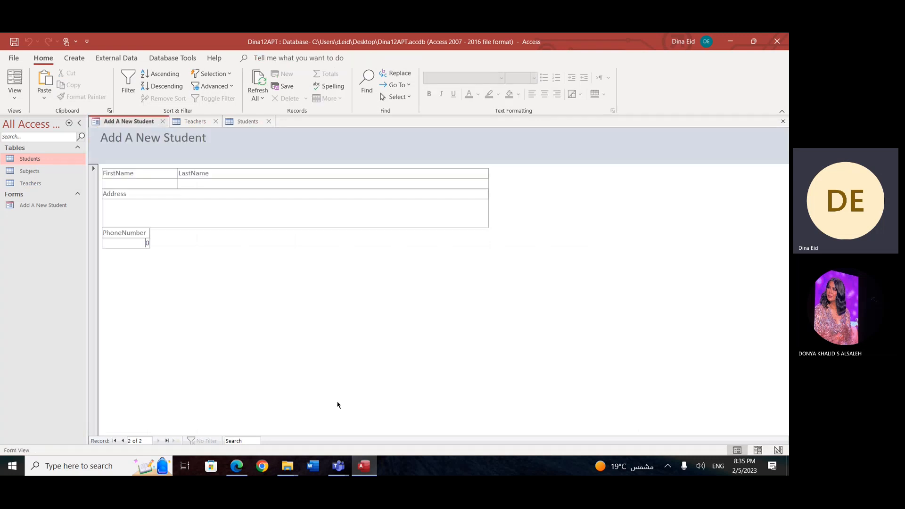
Step: Switch to the Teams meeting window to check the participants, and return to the Access form
mouse_move(336, 474)
left_click(324, 427)
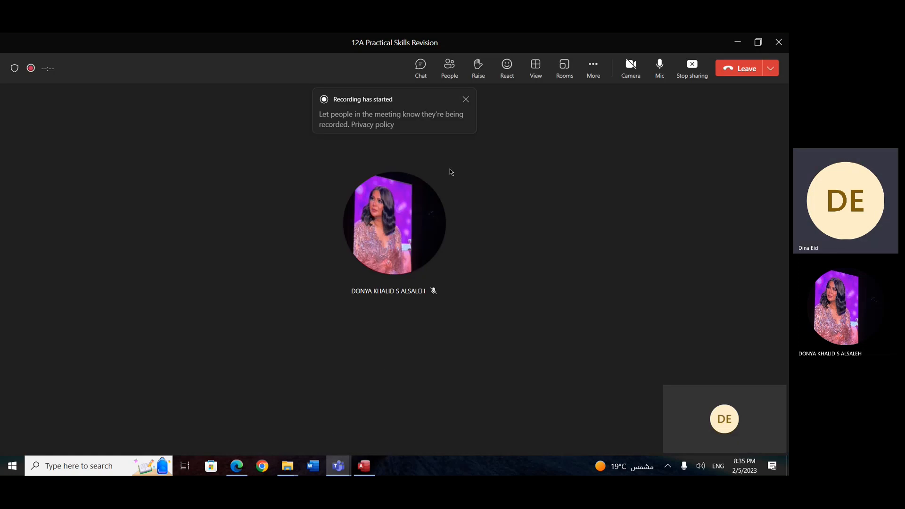
key("alt+Tab")
Step: Enter the student's first name and last name in the blank form record
left_click(130, 181)
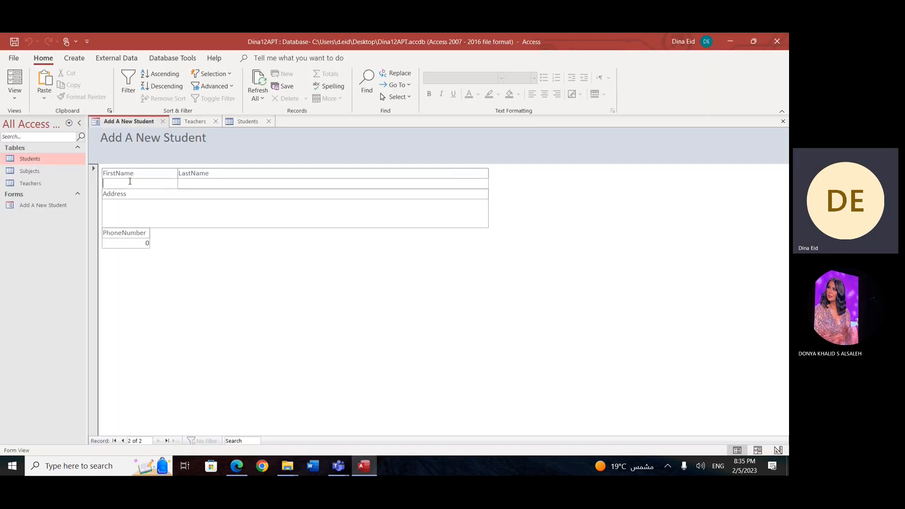
left_click(187, 183)
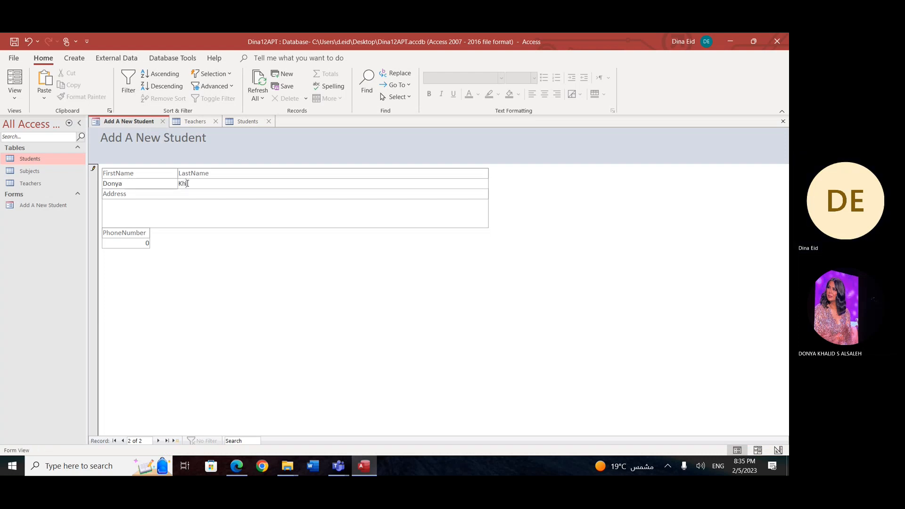
Step: Enter Saudi Arabia as the student's Address in the form
left_click(167, 213)
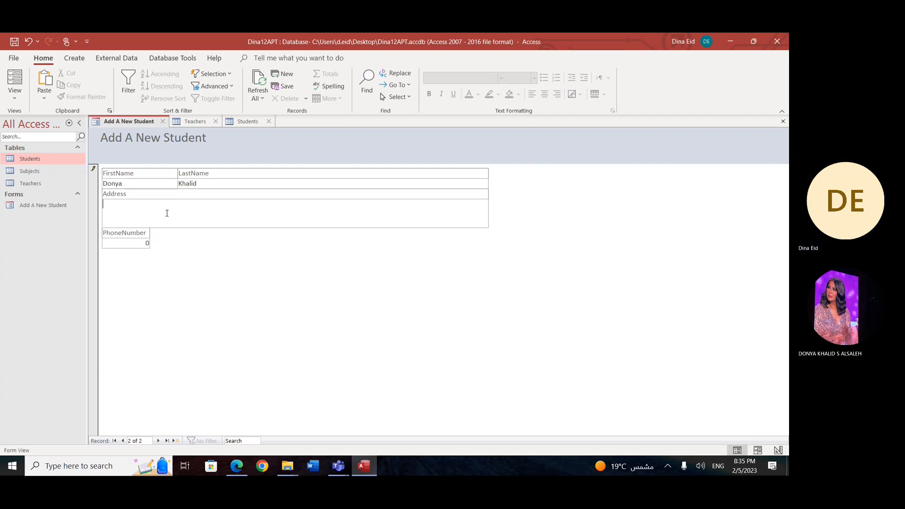
type("Sauidi")
key("BackSpace")
key("BackSpace")
key("BackSpace")
type("di Arabia")
Step: Enter the student's phone number, and try to save the record by moving on to a new one
double_click(142, 246)
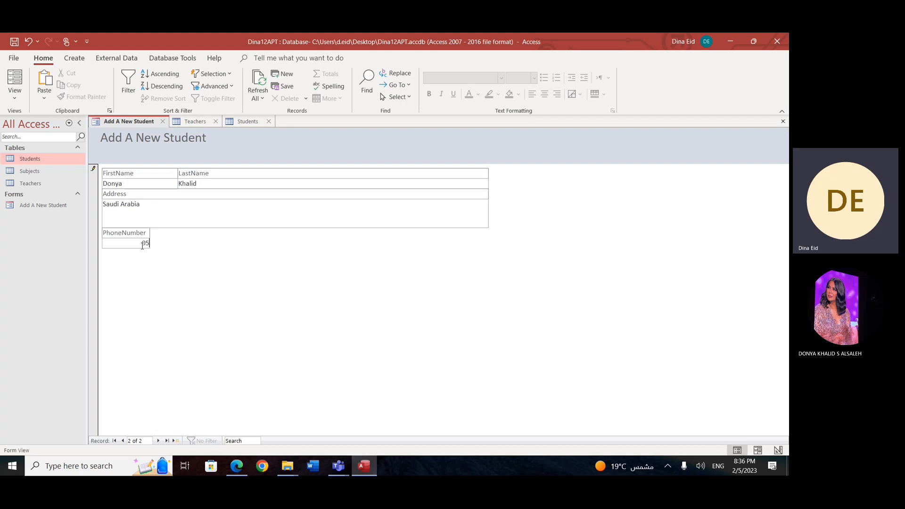
left_click(180, 444)
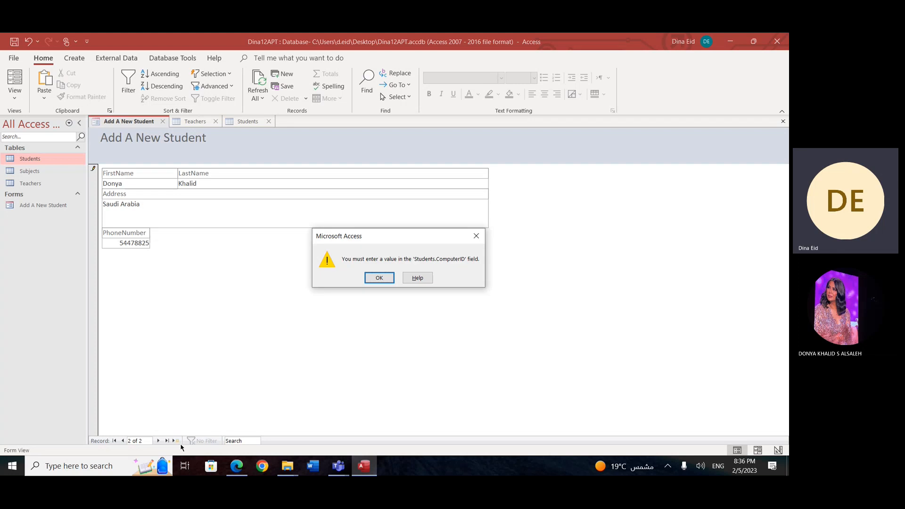
left_click(384, 279)
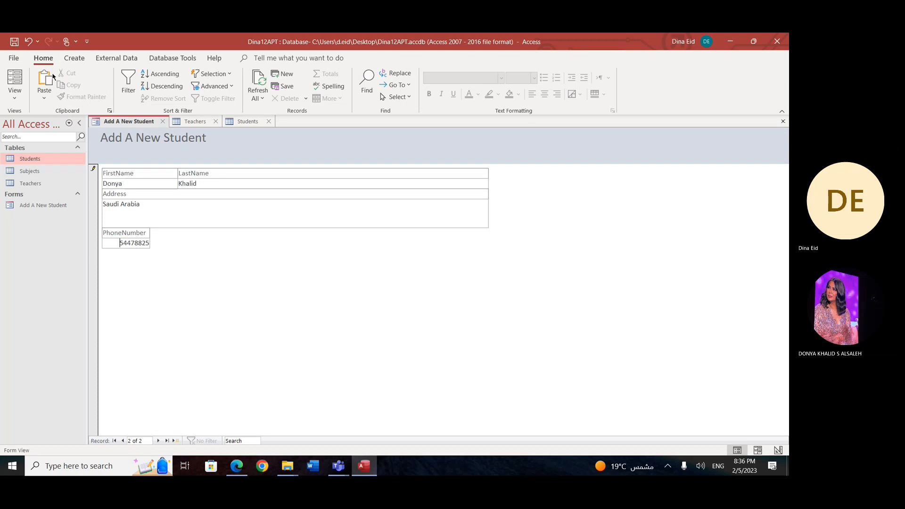
Step: Discard the incomplete student record and switch the Add A New Student form to Design View
left_click(14, 97)
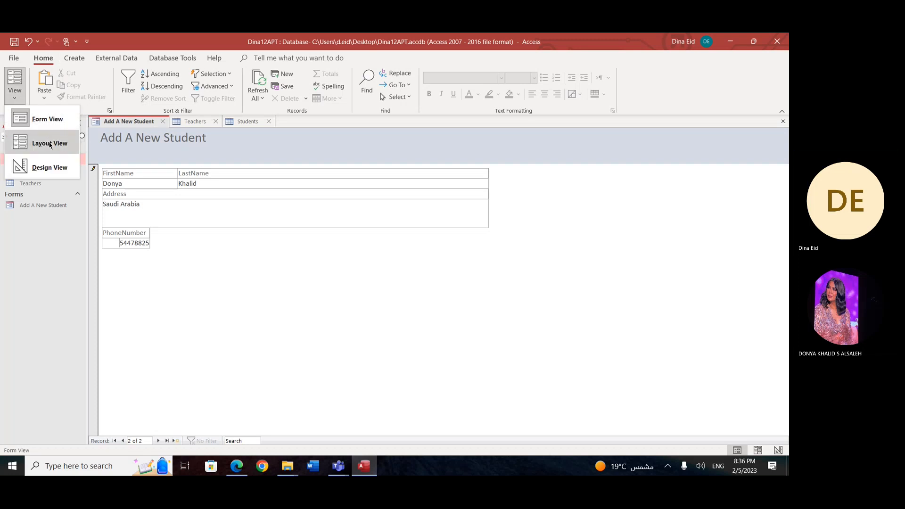
left_click(49, 166)
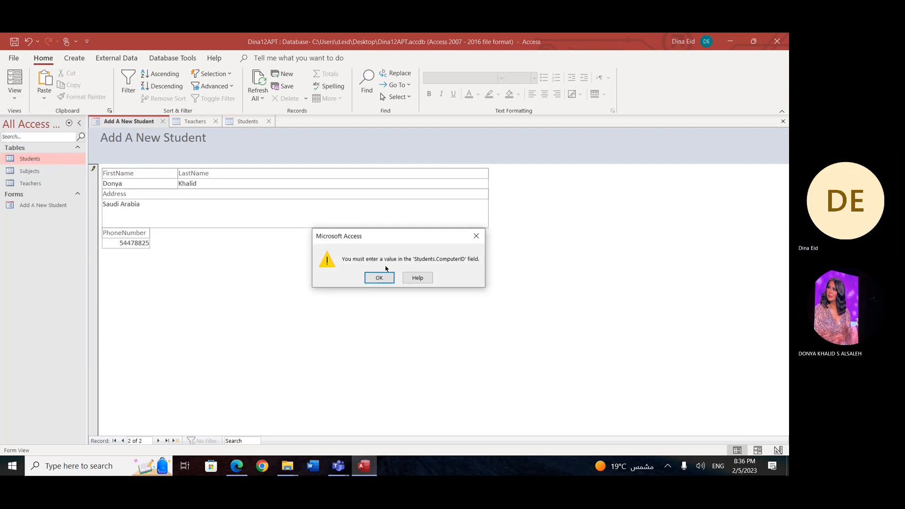
left_click(379, 278)
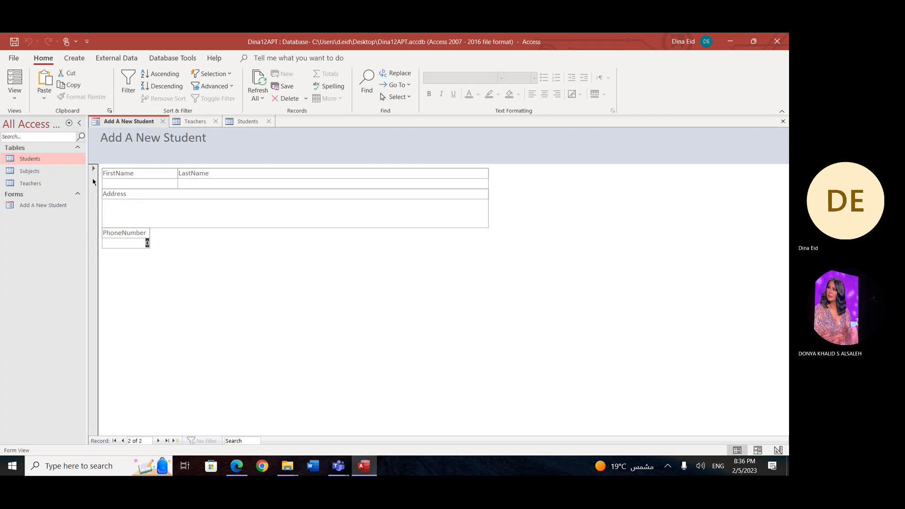
left_click(17, 97)
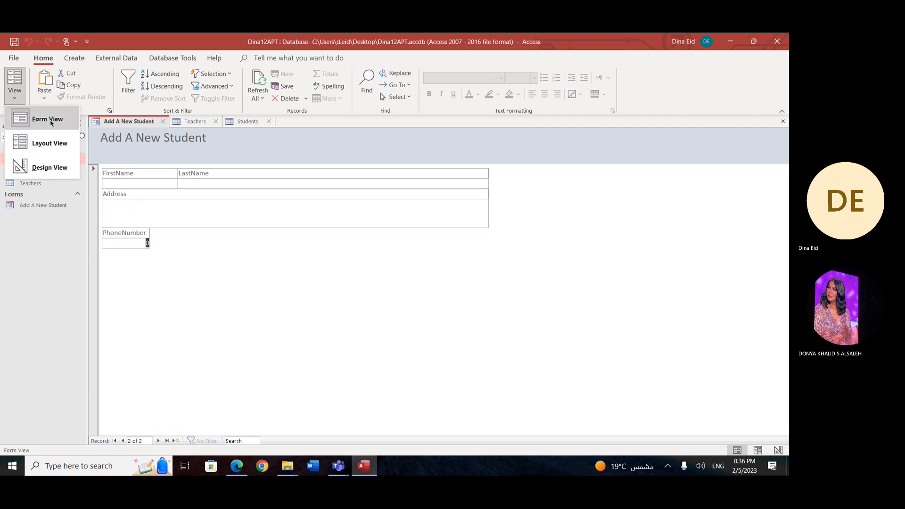
left_click(49, 168)
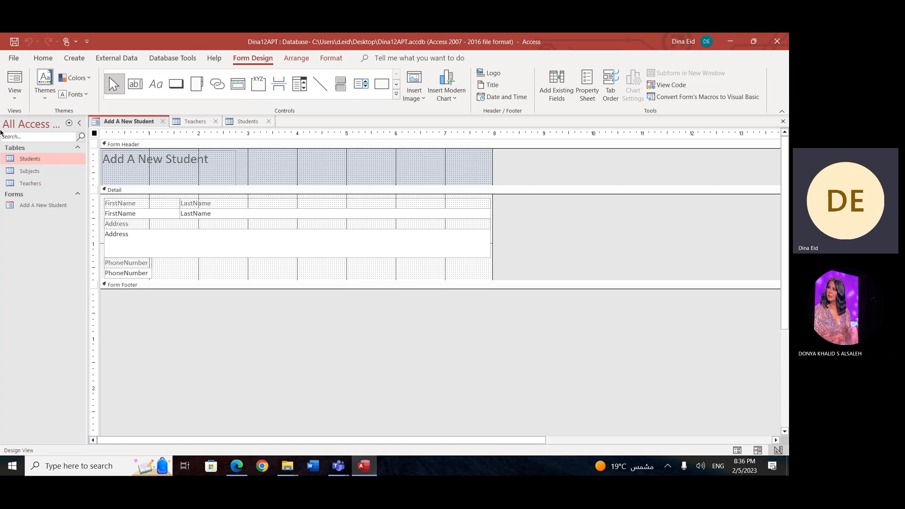
Step: Check the form in Form View, and return it to Design View
left_click(15, 94)
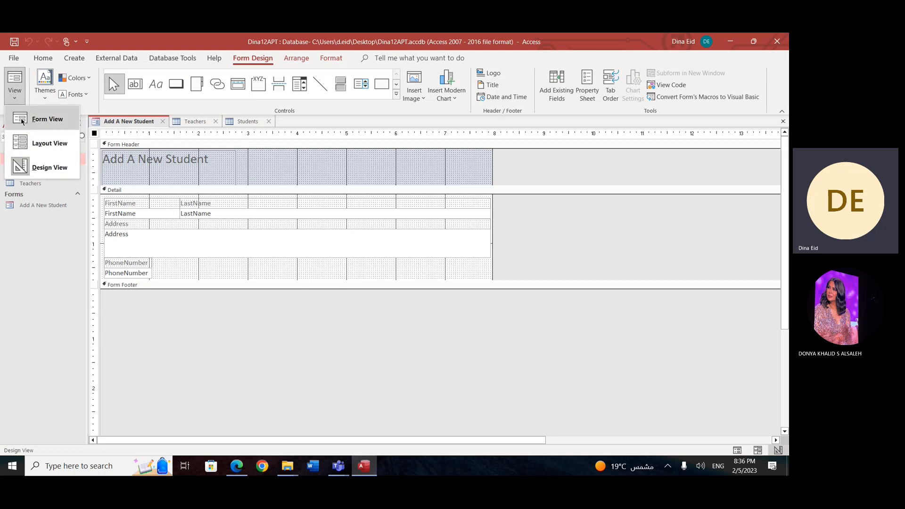
left_click(59, 122)
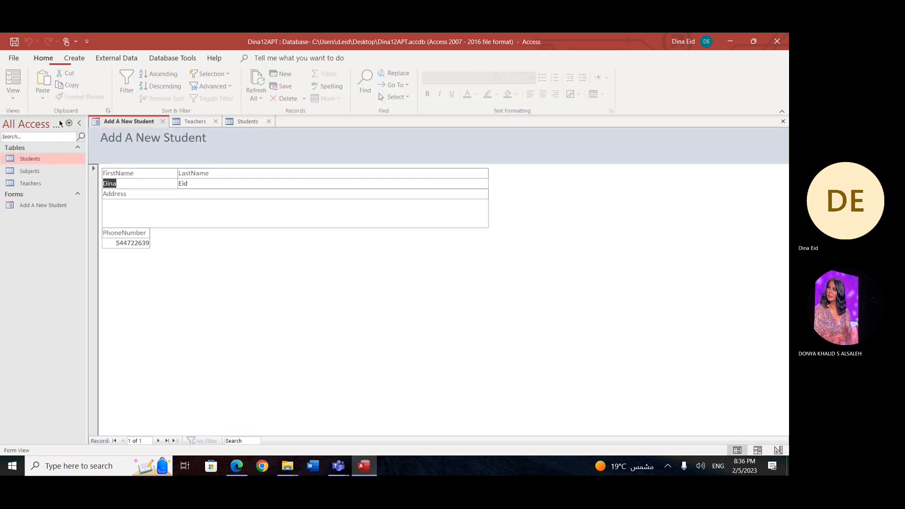
left_click(15, 99)
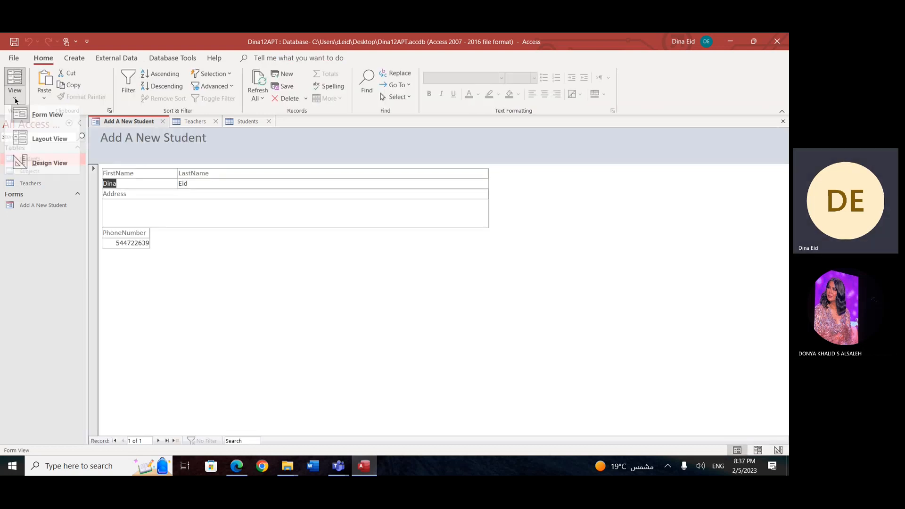
left_click(47, 163)
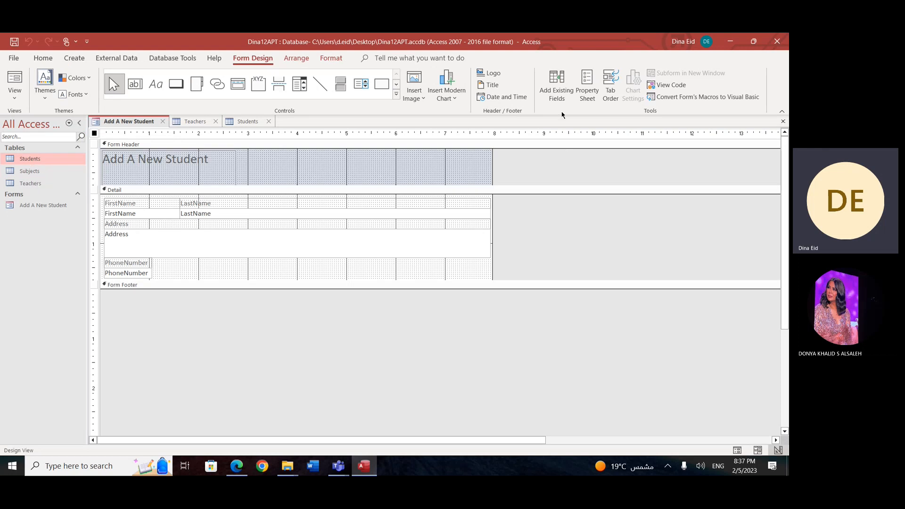
Step: Add the existing ComputerID field beside PhoneNumber in the form's Detail section, and check it in Form View
left_click(557, 94)
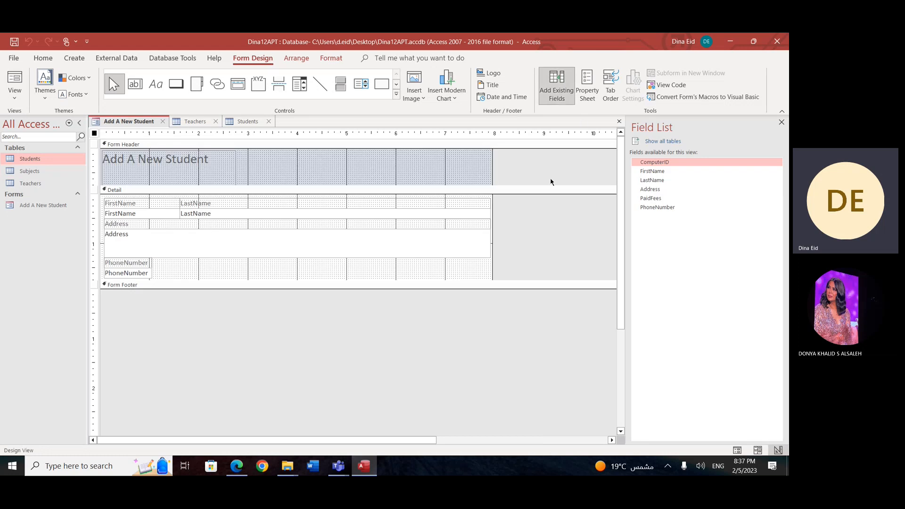
left_click_drag(670, 162, 160, 262)
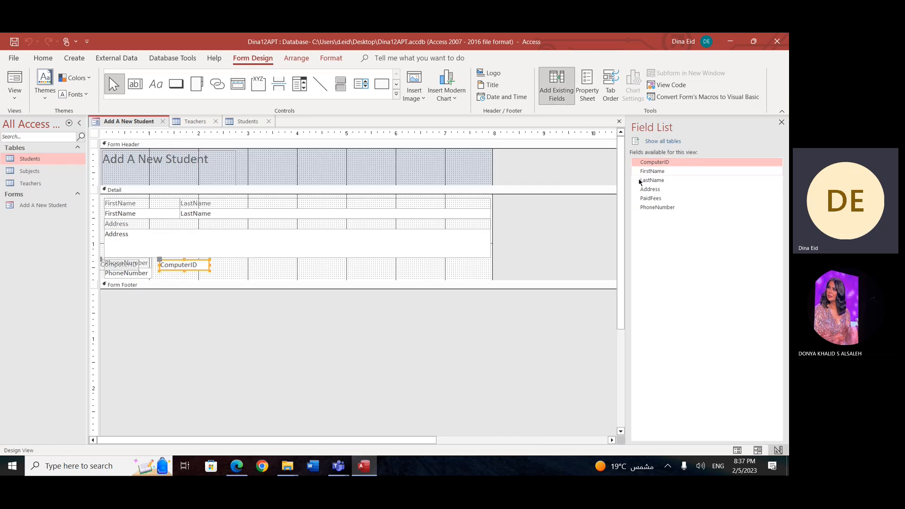
left_click(781, 123)
left_click(15, 92)
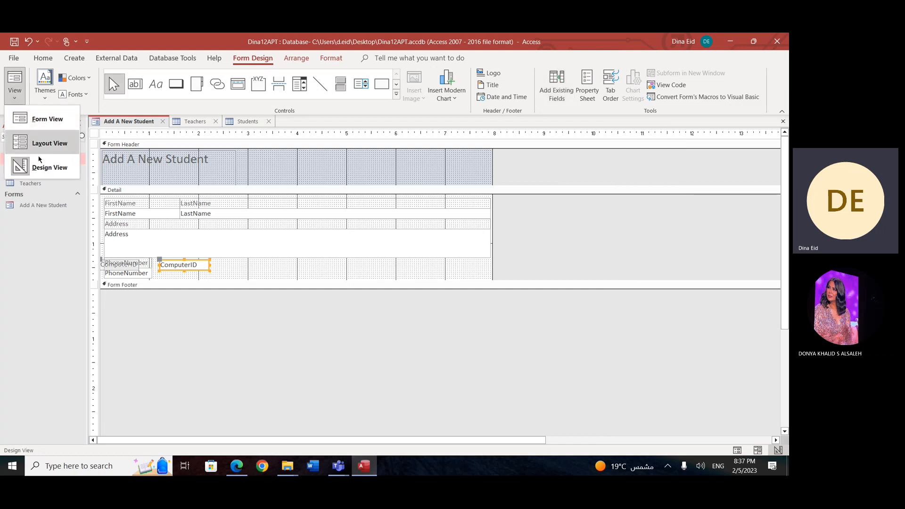
left_click(47, 119)
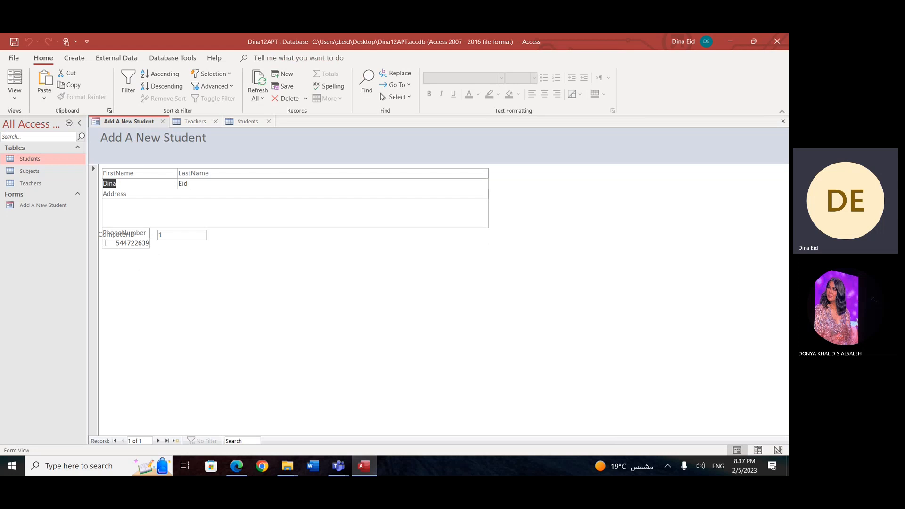
Step: Move the ComputerID label and text box right, clear of the PhoneNumber field, and display the form in Form View
left_click(14, 93)
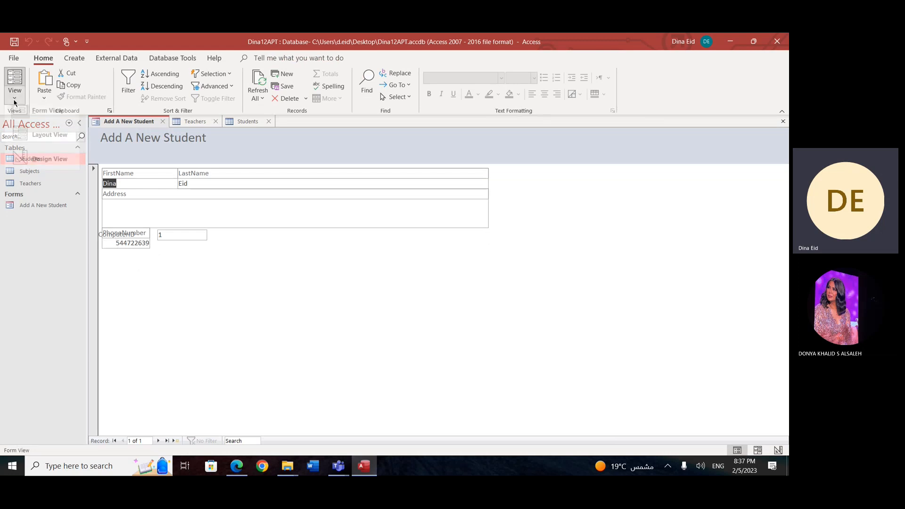
left_click(31, 168)
left_click(122, 267)
left_click_drag(119, 267, 251, 271)
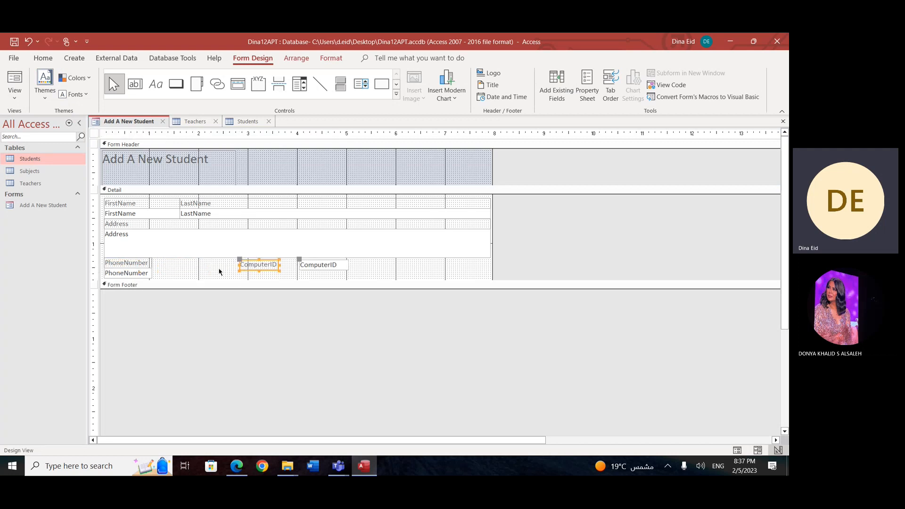
left_click(14, 94)
left_click(21, 115)
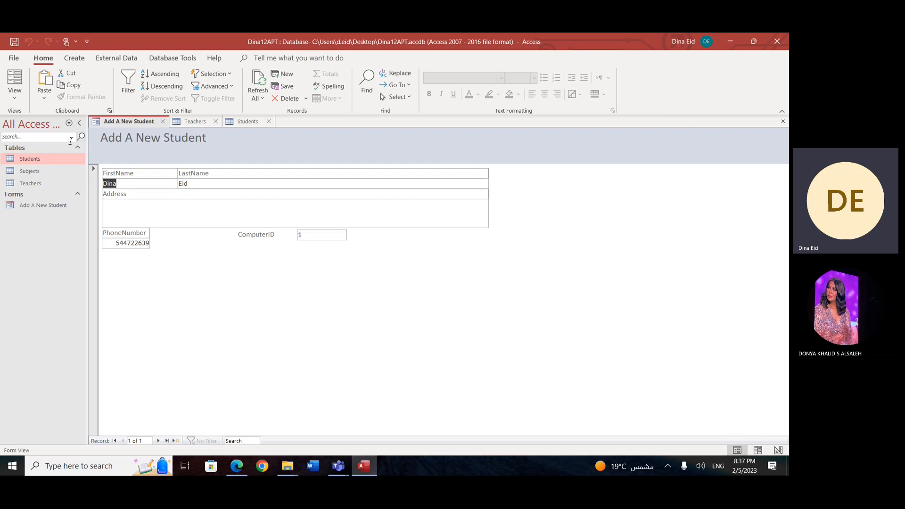
Step: Start a new blank record in the form and enter the student's first name and last name
left_click(177, 441)
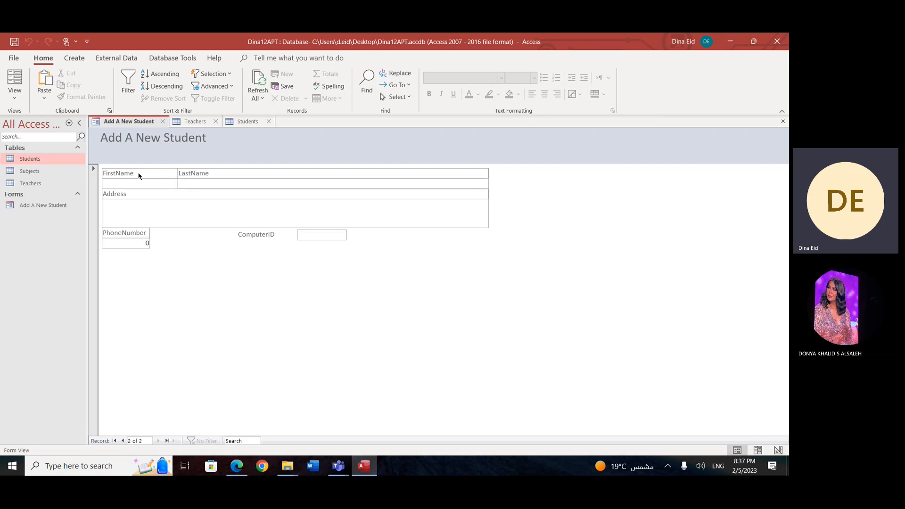
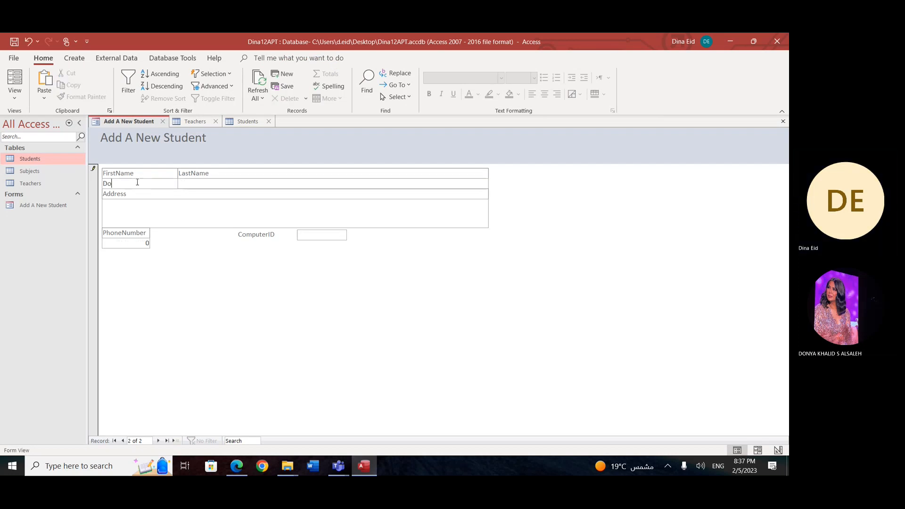
left_click(206, 184)
Step: Enter Saudi Arabia as the student's Address and fill in the student's phone number
left_click(173, 214)
type("Saudi")
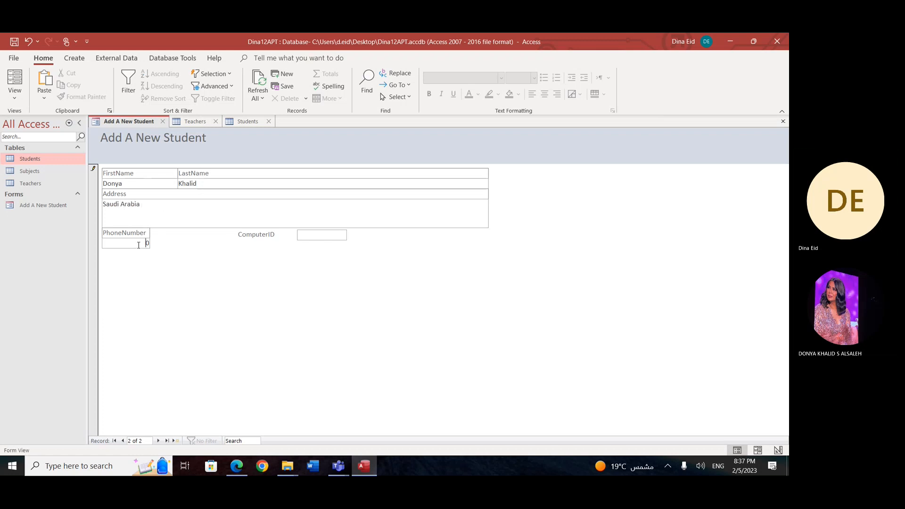
type("07368yu509")
key("BackSpace")
key("BackSpace")
key("BackSpace")
key("BackSpace")
key("BackSpace")
key("super+a")
type("8763")
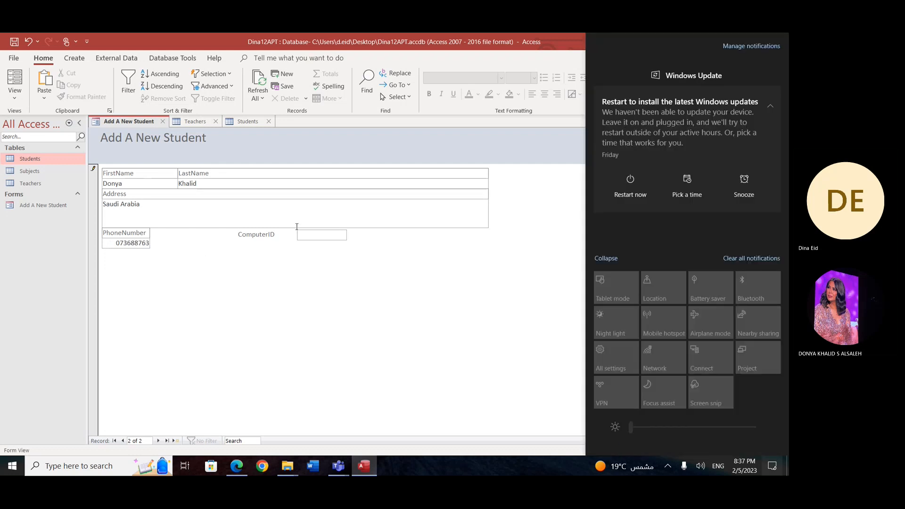
Step: Enter the student's ComputerID and save the record
left_click(323, 237)
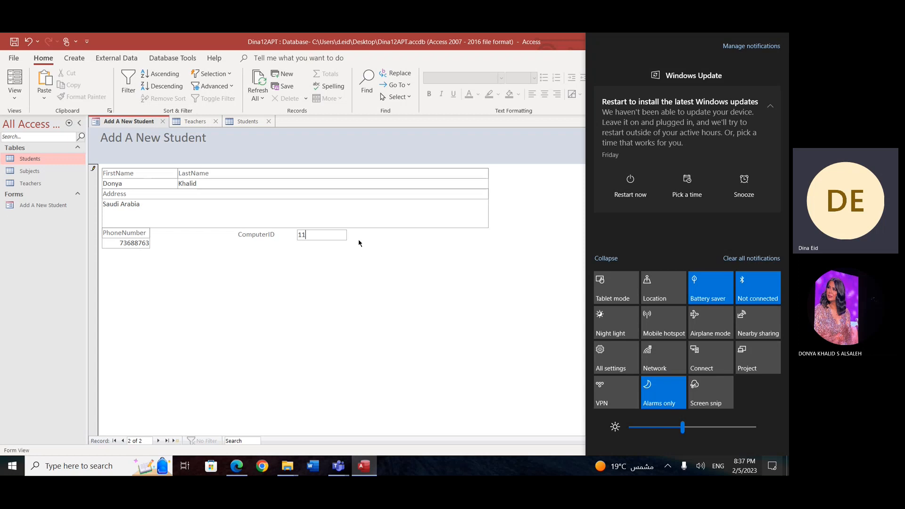
type("34")
key("ctrl+s")
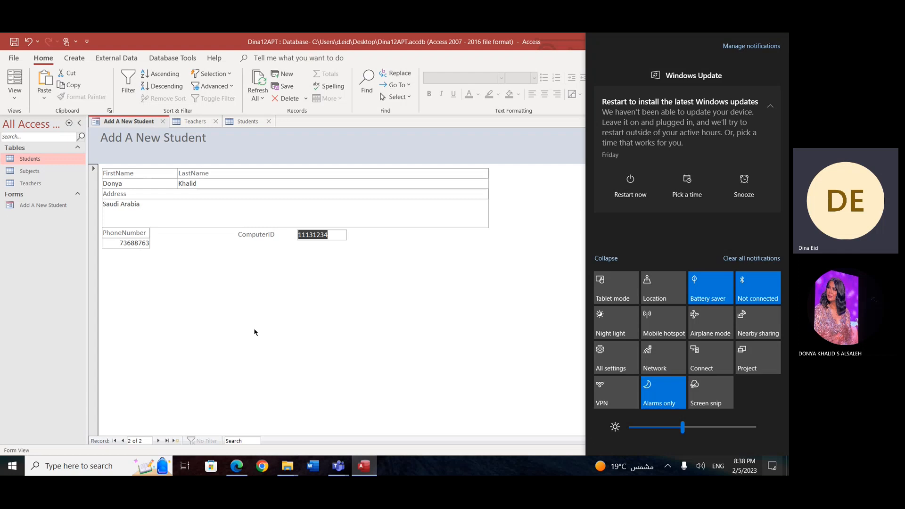
Step: Close the Teachers table and refresh the Students table to check for the record added through the form
left_click(217, 124)
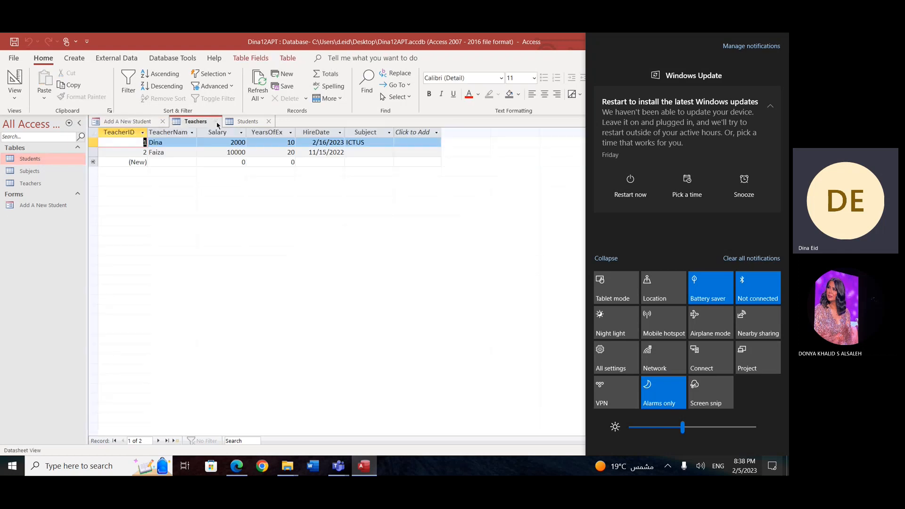
left_click(216, 122)
left_click(196, 122)
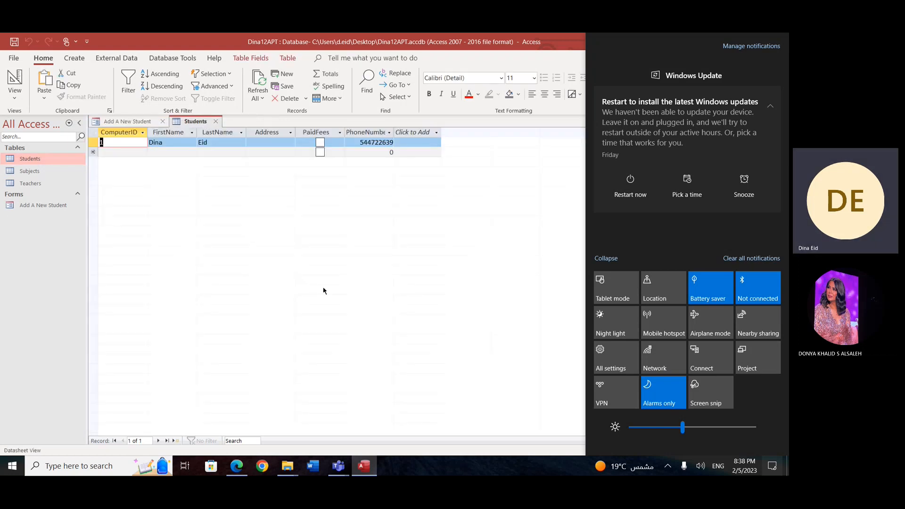
right_click(284, 223)
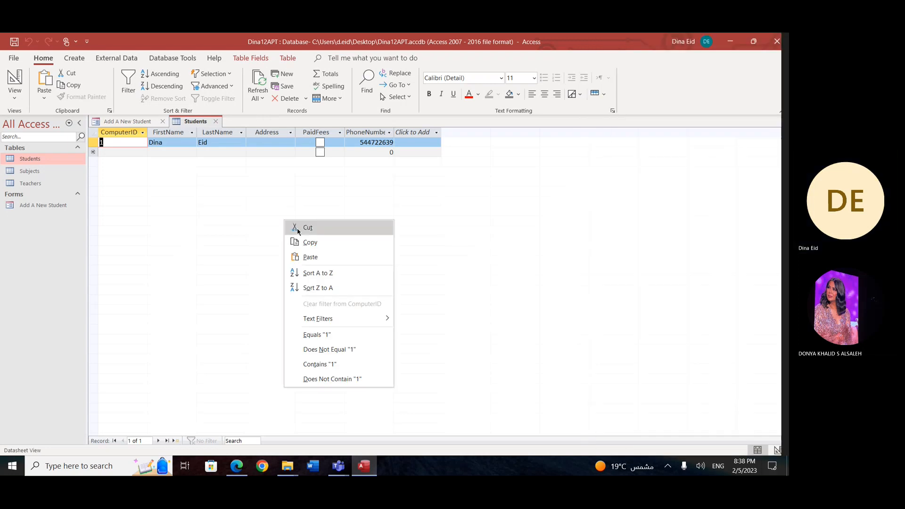
left_click(263, 94)
left_click(263, 110)
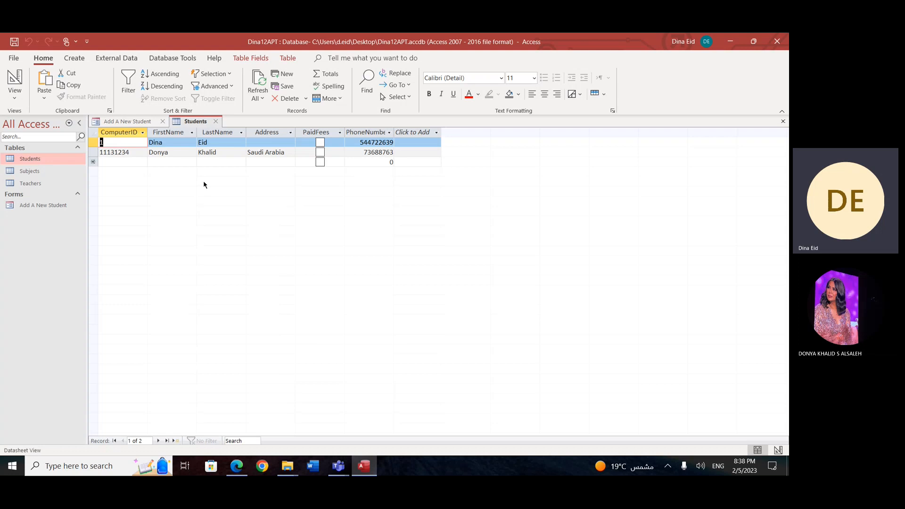
Step: Return to the Add A New Student form and open it in Design View
left_click(132, 123)
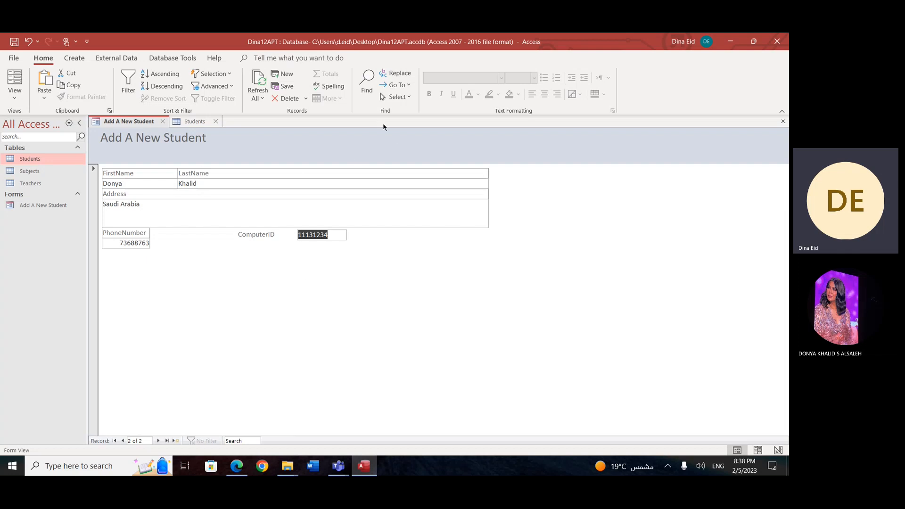
left_click(14, 93)
left_click(46, 162)
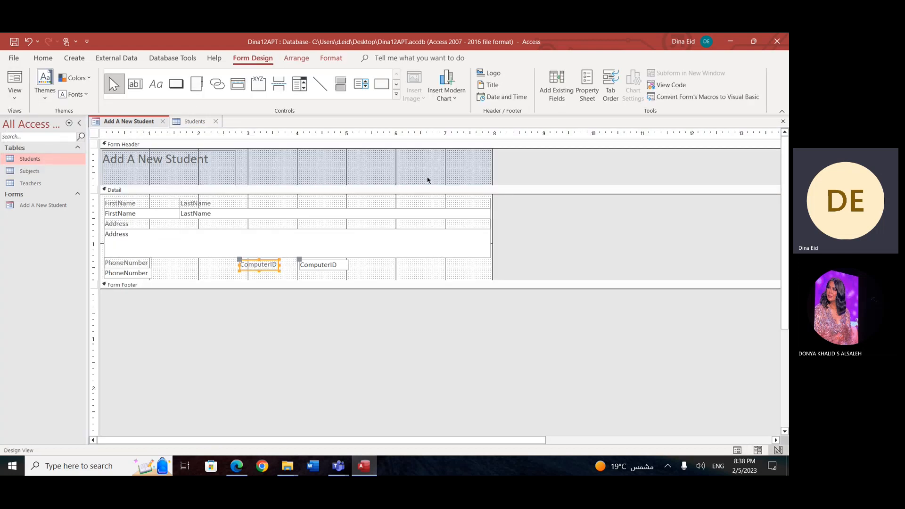
Step: Start inserting a logo in the form header and browse Documents, Downloads and Desktop for a suitable picture
left_click(490, 75)
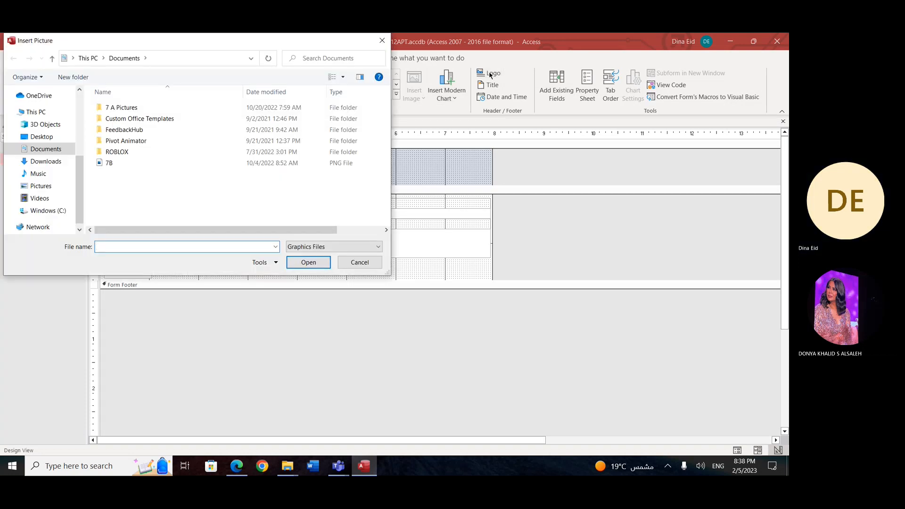
left_click(52, 136)
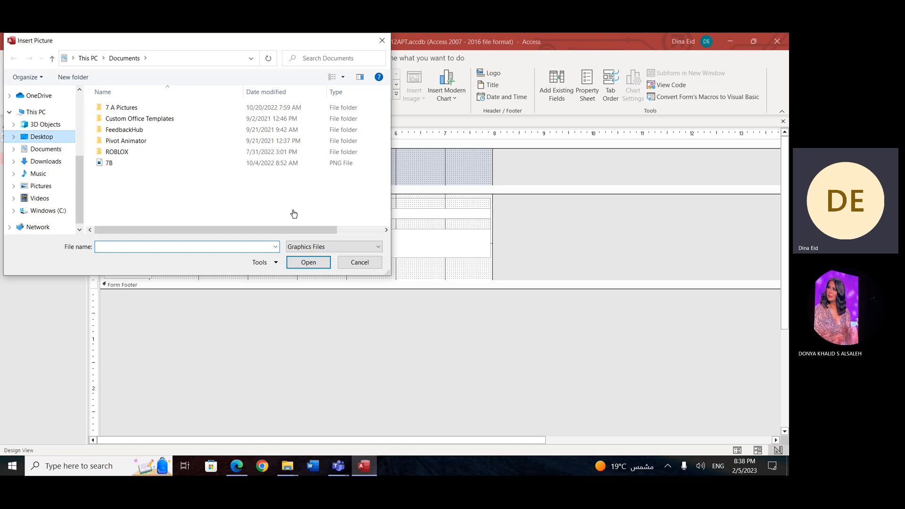
left_click_drag(389, 123, 384, 92)
left_click(53, 150)
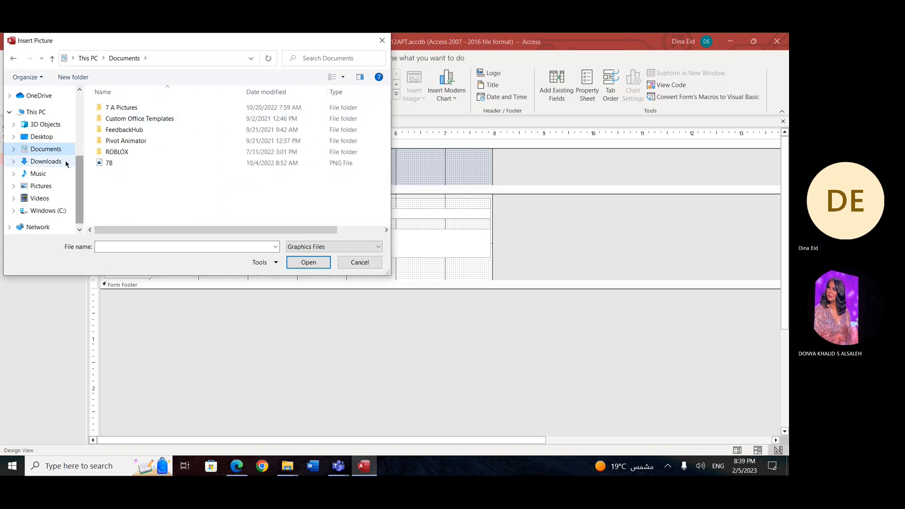
left_click(46, 161)
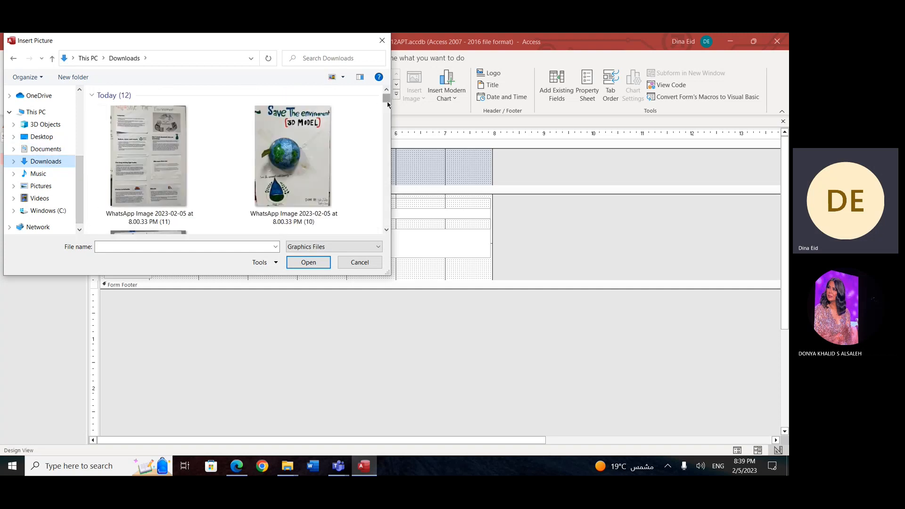
scroll(385, 101, "down", 5)
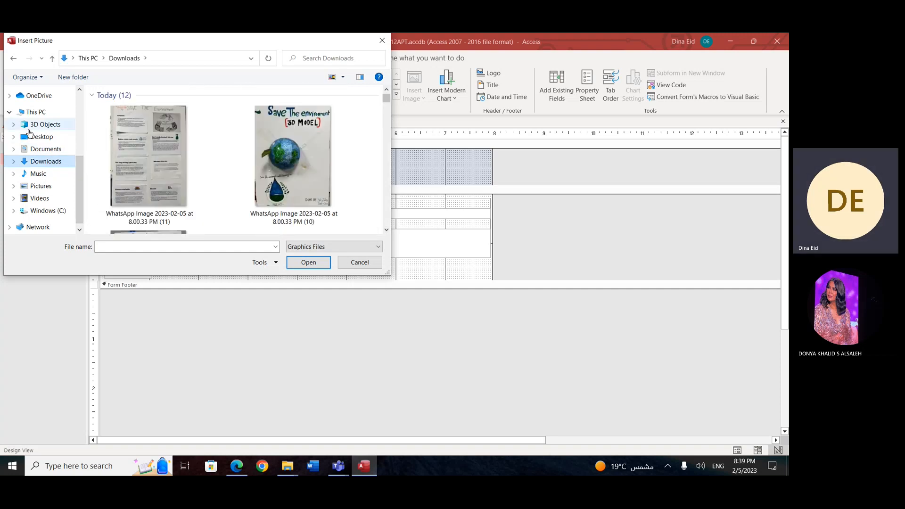
left_click(45, 137)
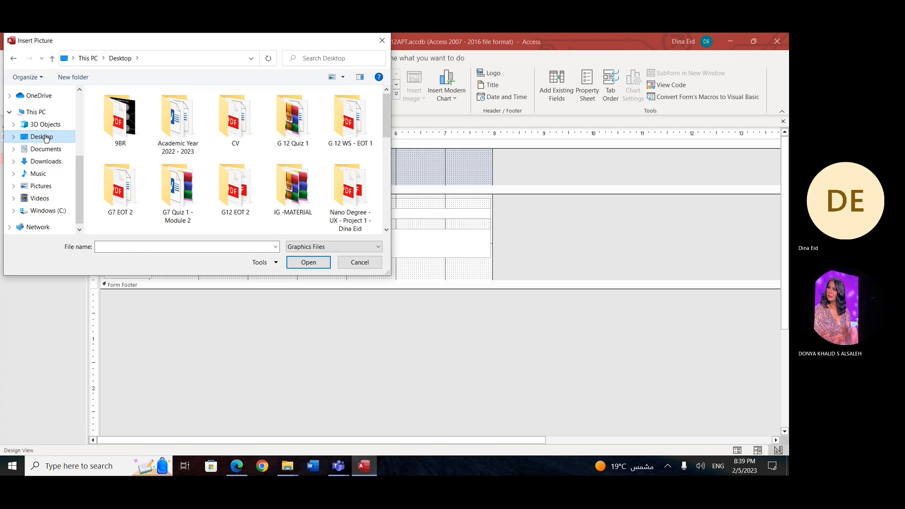
left_click_drag(391, 124, 402, 220)
left_click(422, 209)
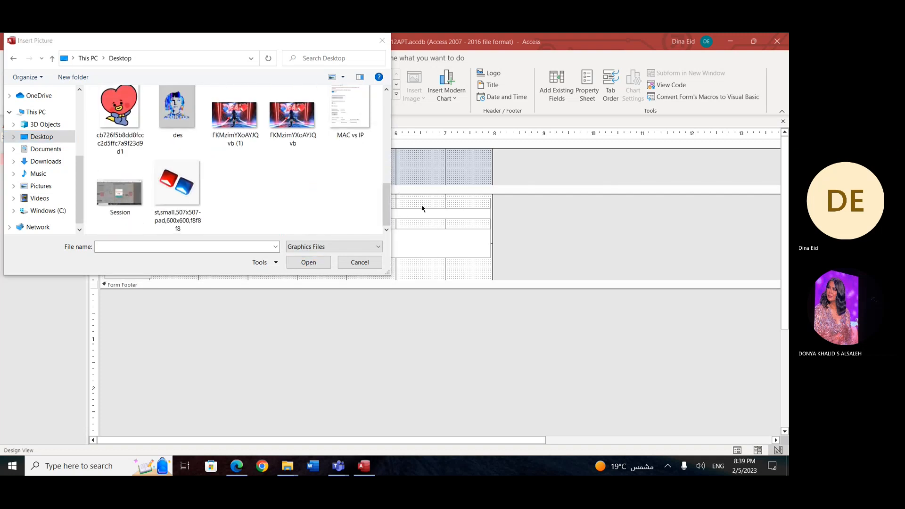
Step: Close the 9BQ1 -Makeup PDF and open the Grade 7 Quiz - Makeup Word document from the desktop
key("super+d")
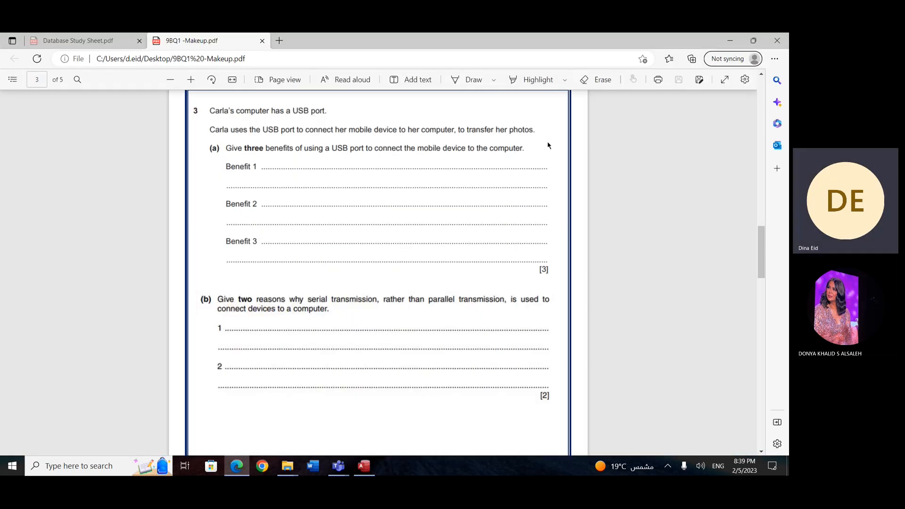
left_click(263, 41)
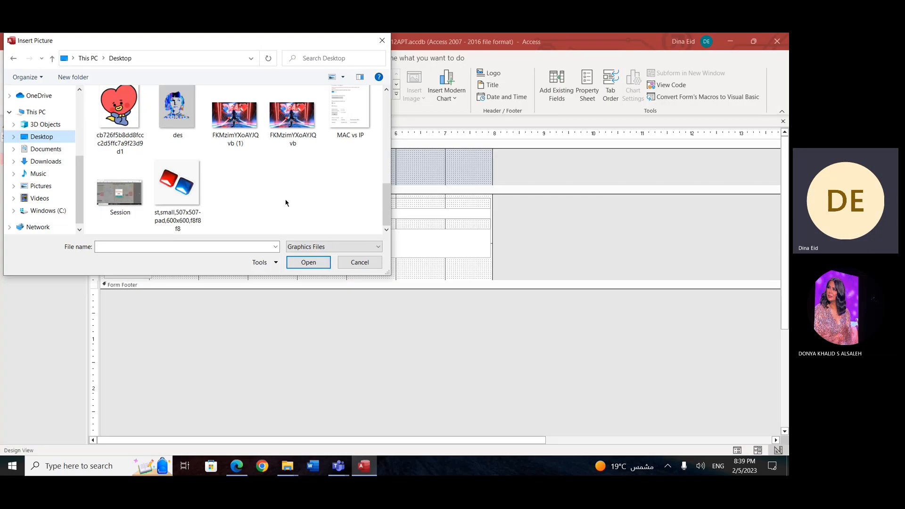
key("super+d")
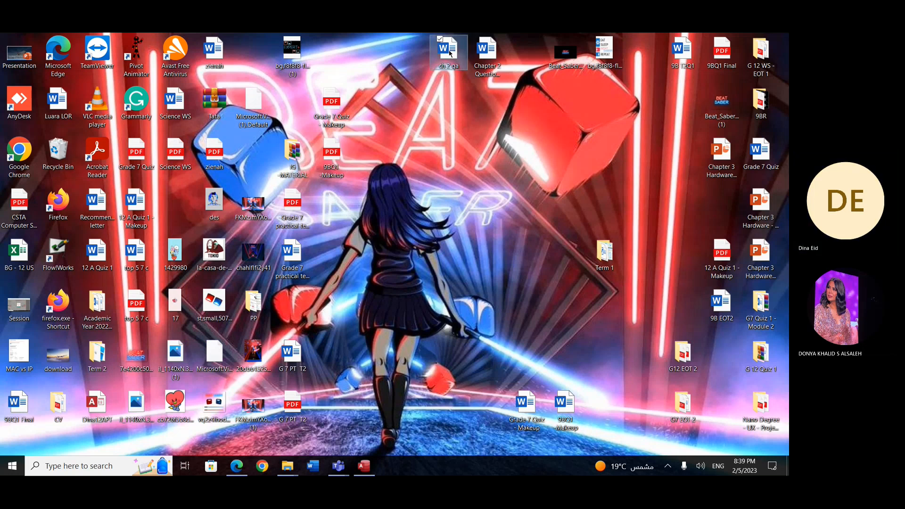
left_click(302, 348)
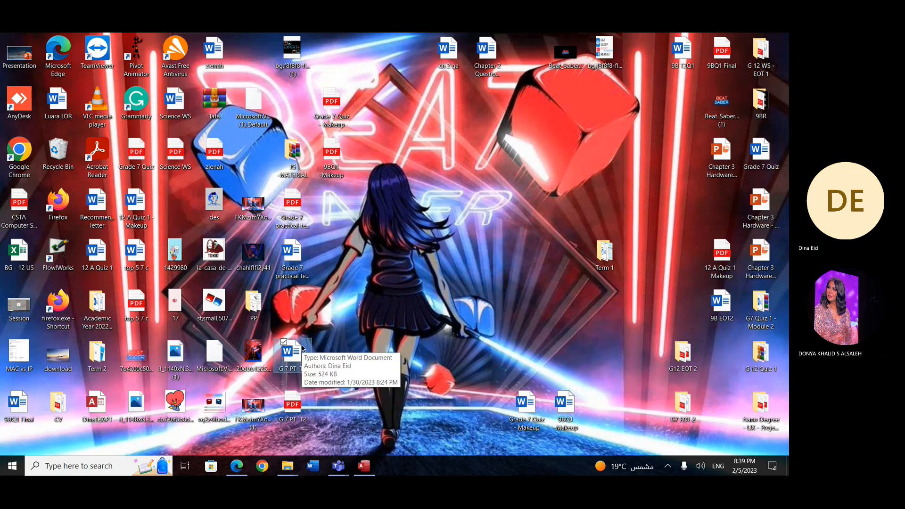
left_click(526, 414)
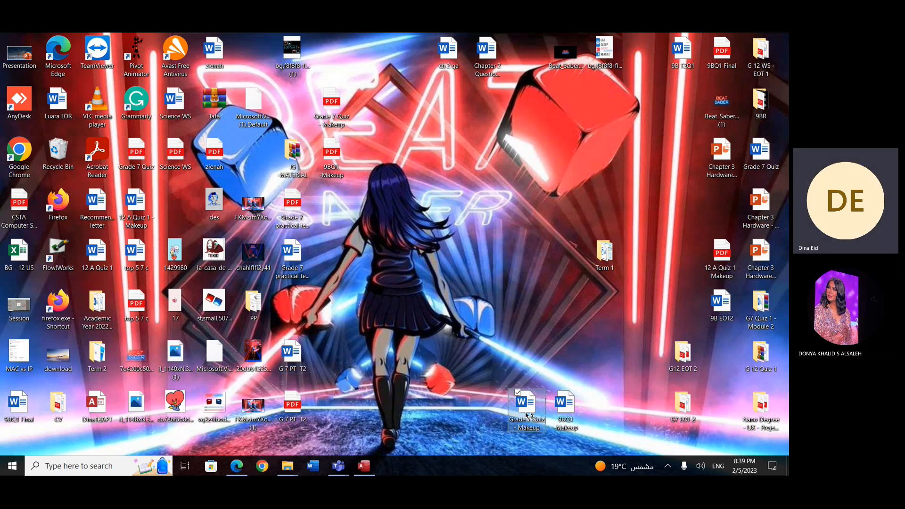
double_click(527, 415)
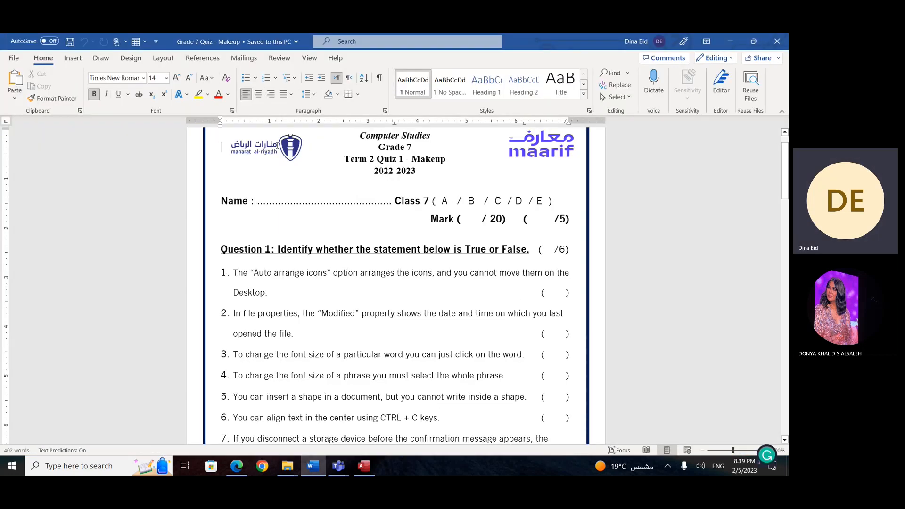
Step: Save the maarif logo from the quiz header to the Desktop as the PNG Picture1 and close the Word document
left_click(537, 148)
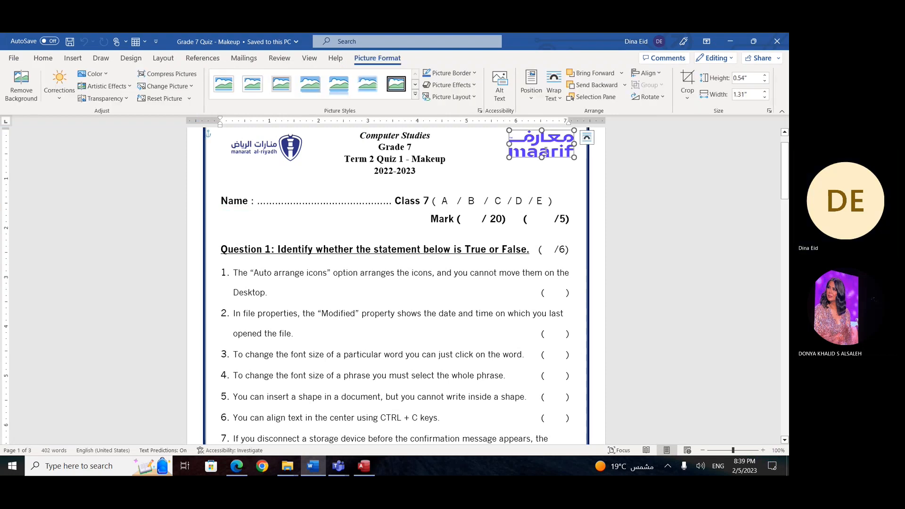
right_click(547, 153)
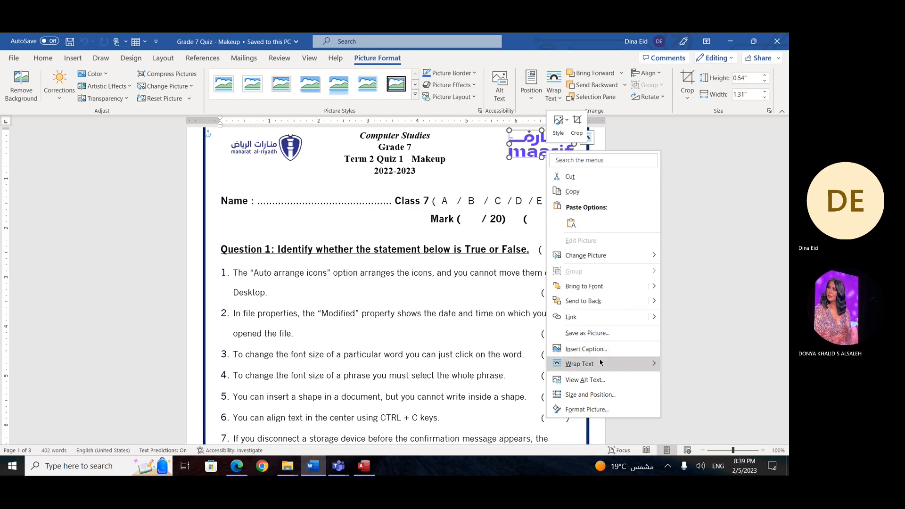
left_click(604, 335)
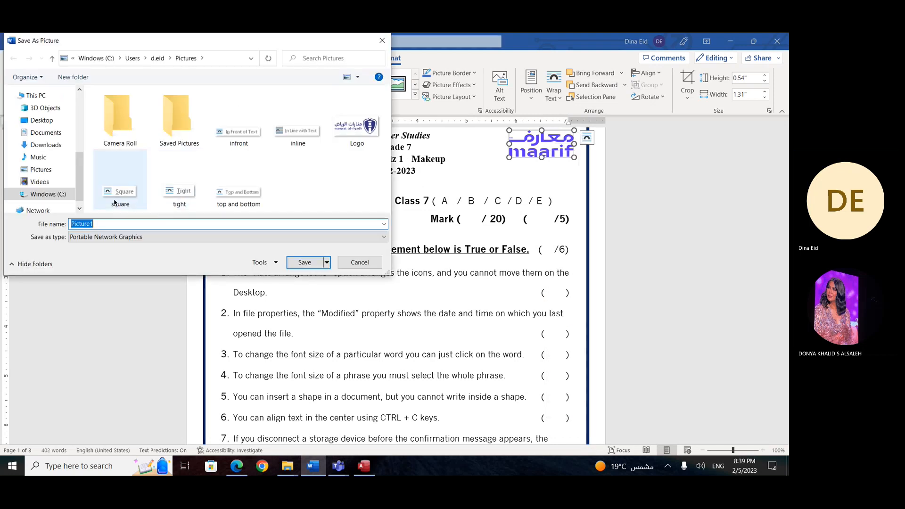
left_click(45, 121)
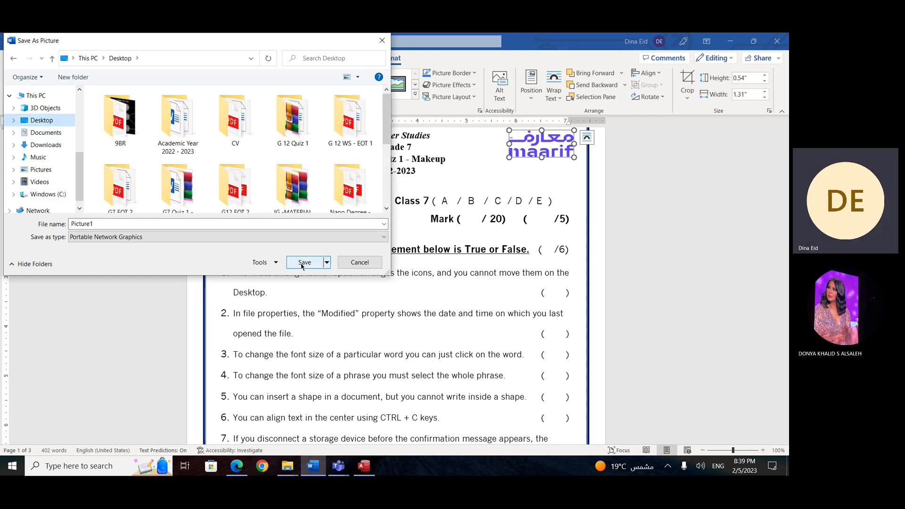
left_click(305, 263)
left_click(777, 41)
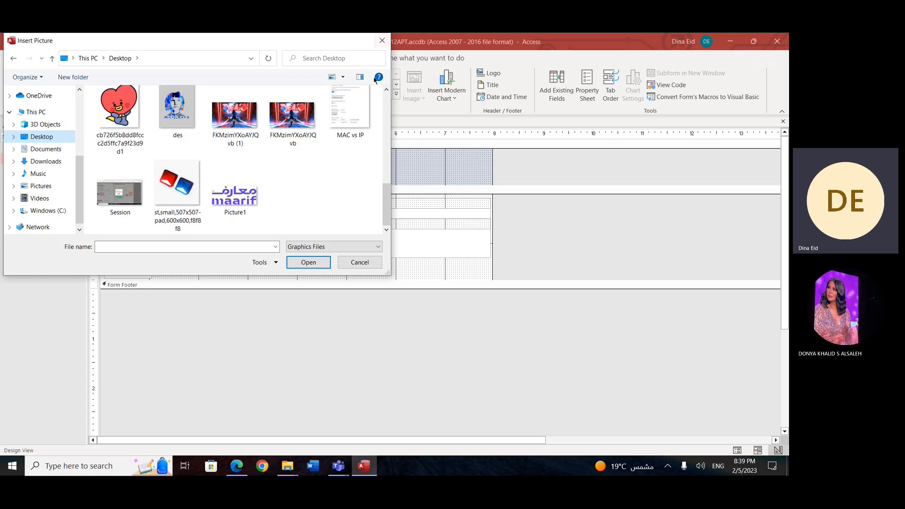
Step: Insert Picture1 as the form's logo and move it past the Add A New Student title toward the header's right side
left_click(245, 197)
left_click(304, 260)
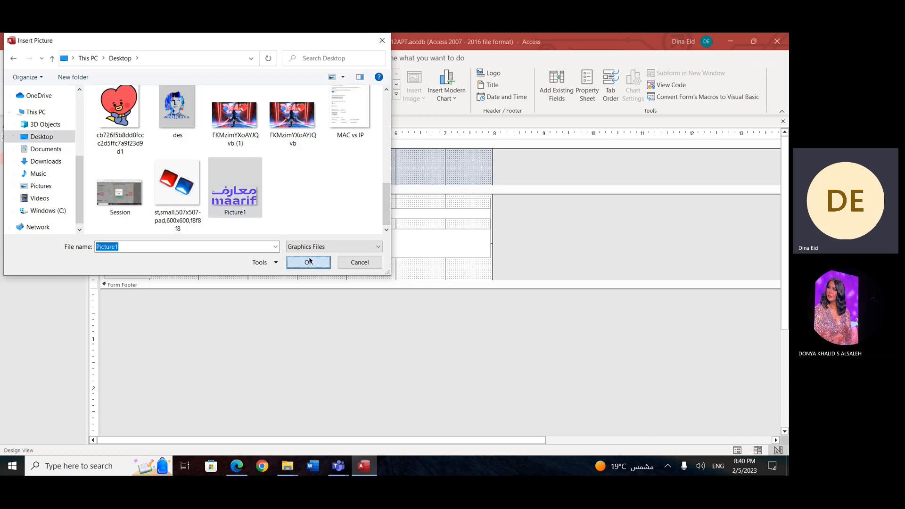
left_click_drag(123, 167, 408, 171)
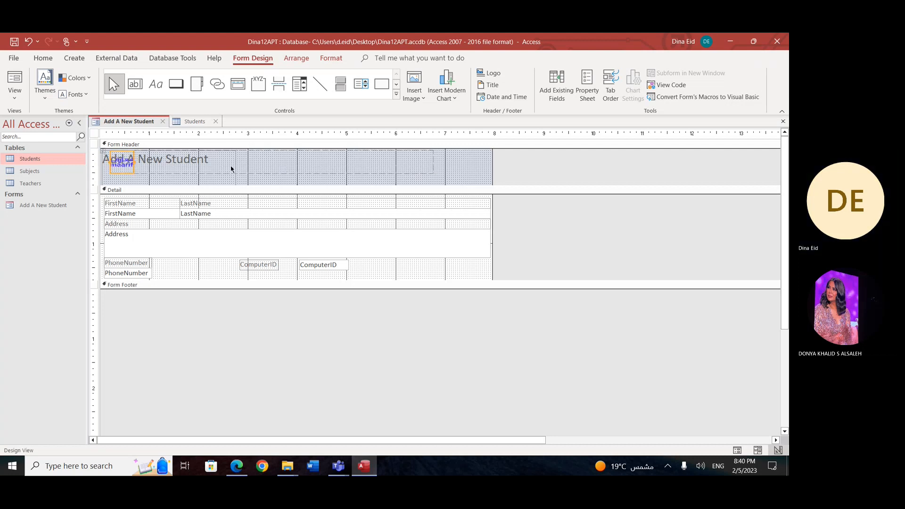
left_click_drag(135, 160, 418, 166)
left_click_drag(287, 159, 421, 162)
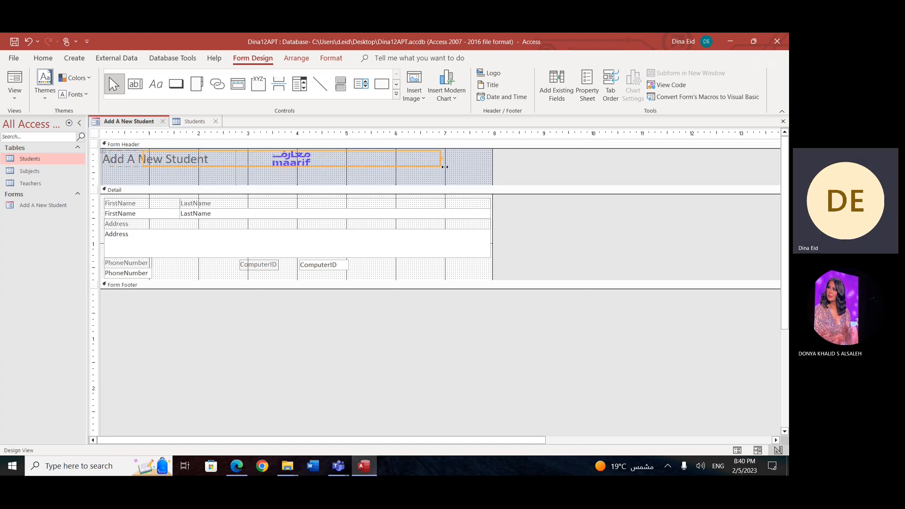
Step: Preview the form with its logo in Form View and go to the last record
left_click(15, 94)
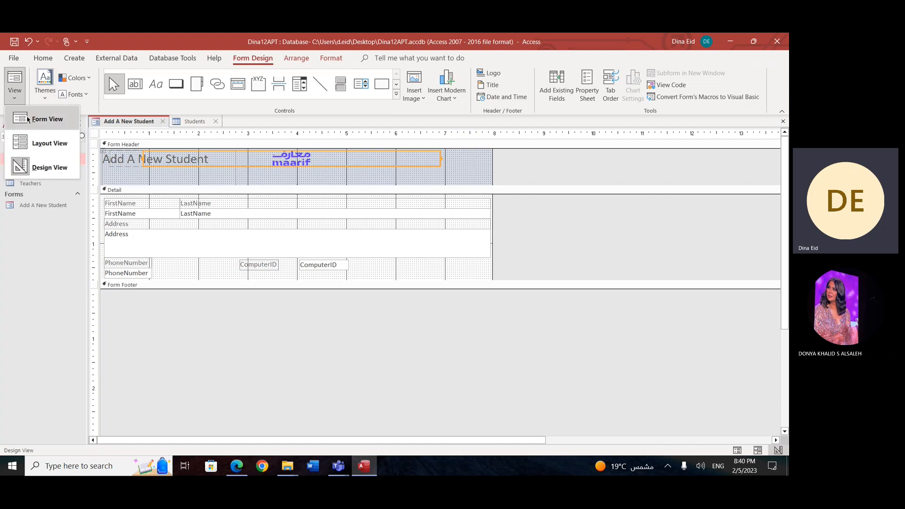
left_click(48, 119)
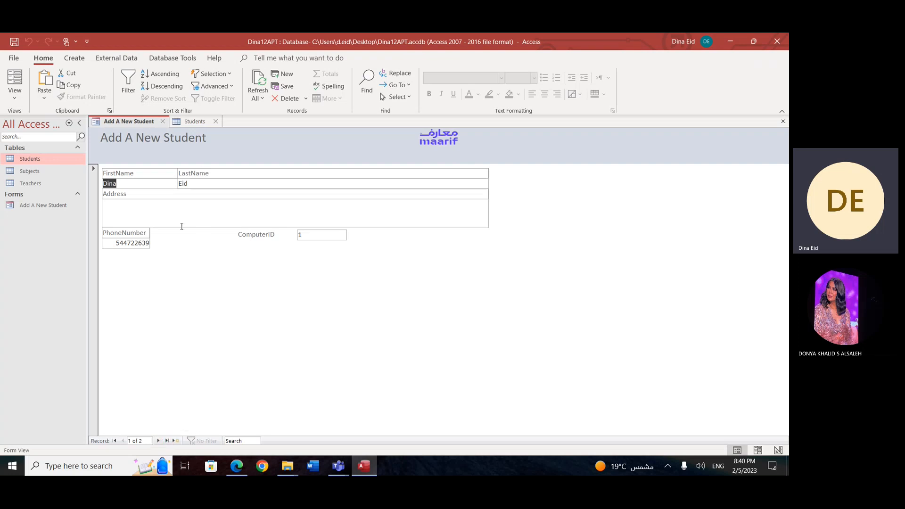
left_click(166, 440)
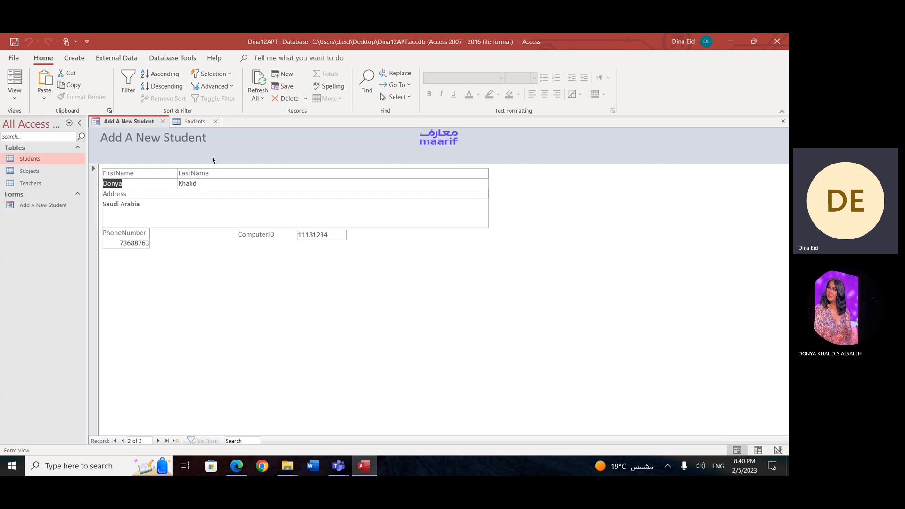
Step: Return the form to Design View and draw a command button to the right of the ComputerID field in the Detail section
left_click(21, 100)
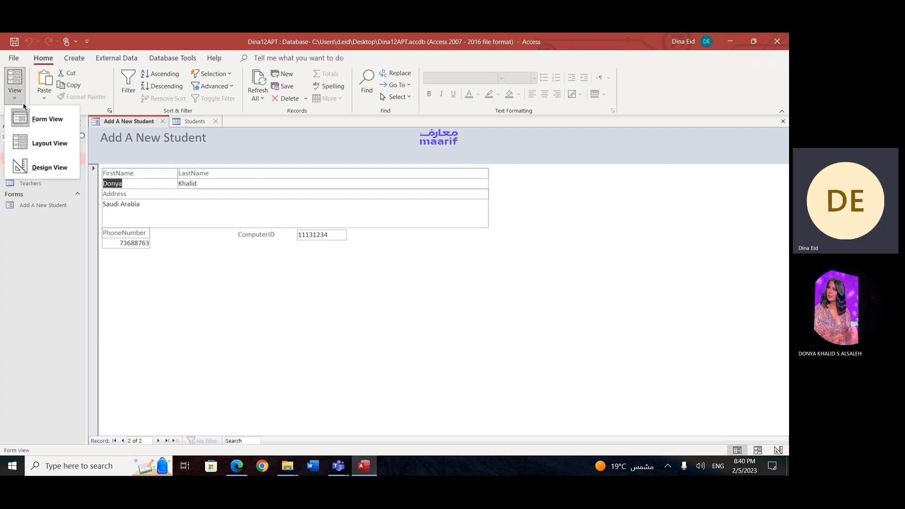
left_click(43, 167)
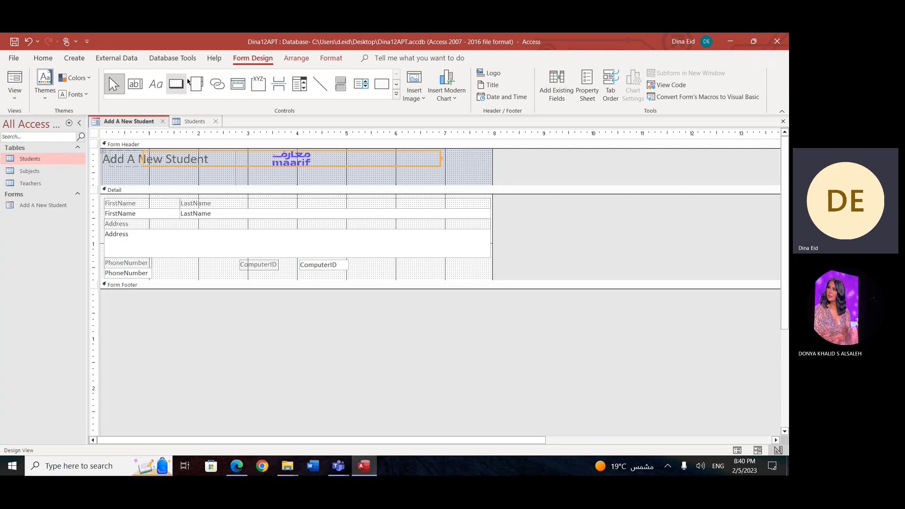
left_click(397, 94)
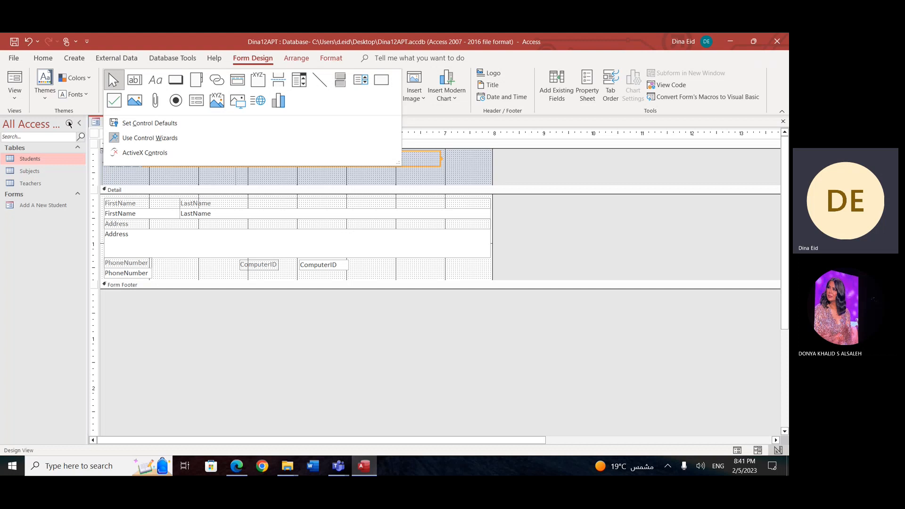
left_click(171, 89)
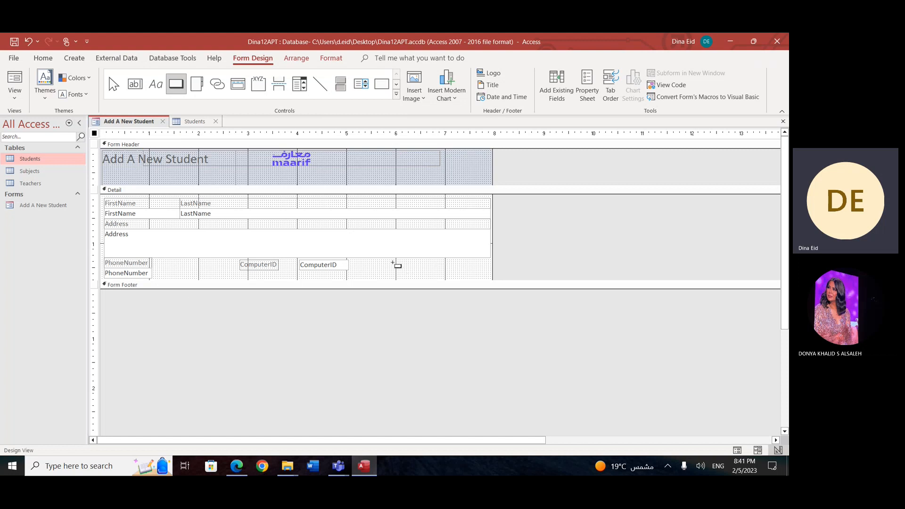
left_click_drag(370, 262, 389, 276)
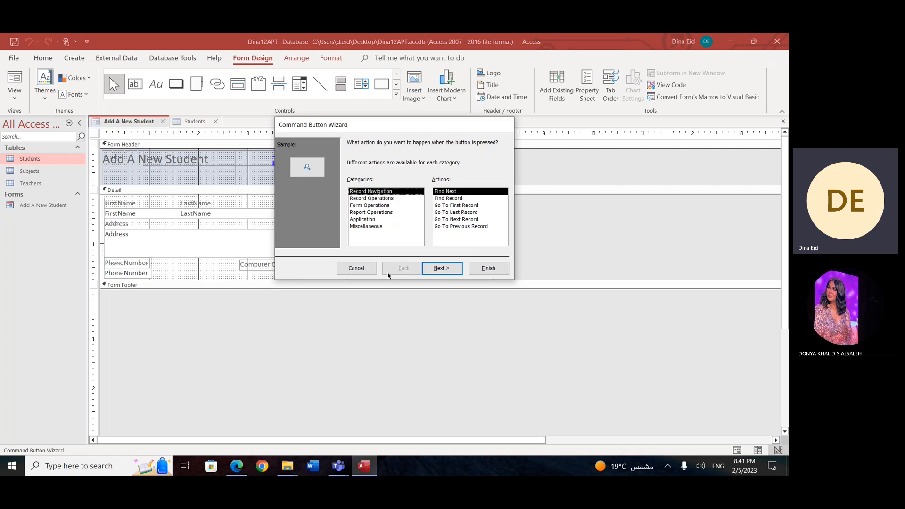
Step: Review the button action categories and assign the Save Record action from Record Operations to the new button
left_click(379, 200)
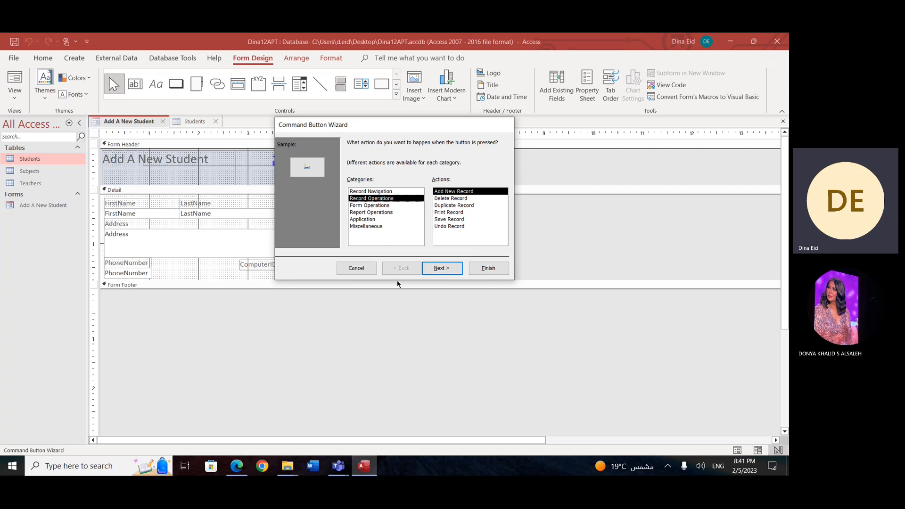
left_click(382, 191)
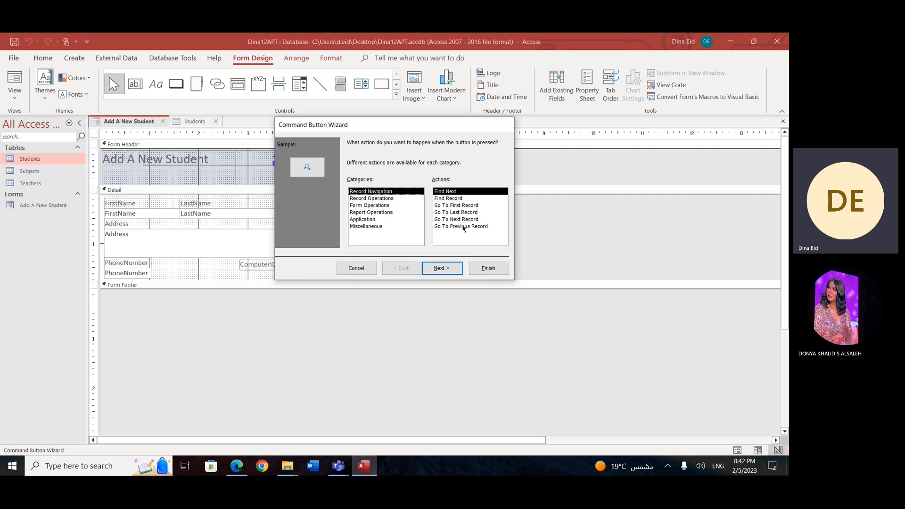
left_click(371, 199)
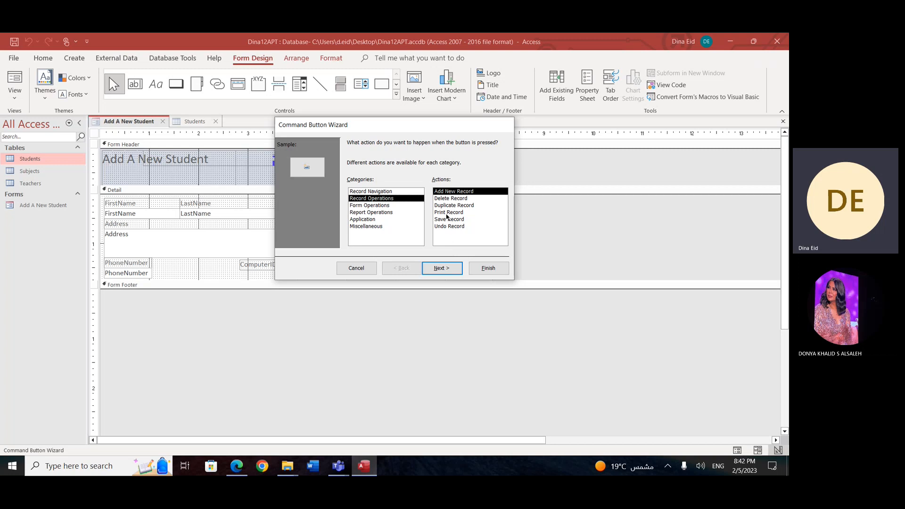
left_click(382, 206)
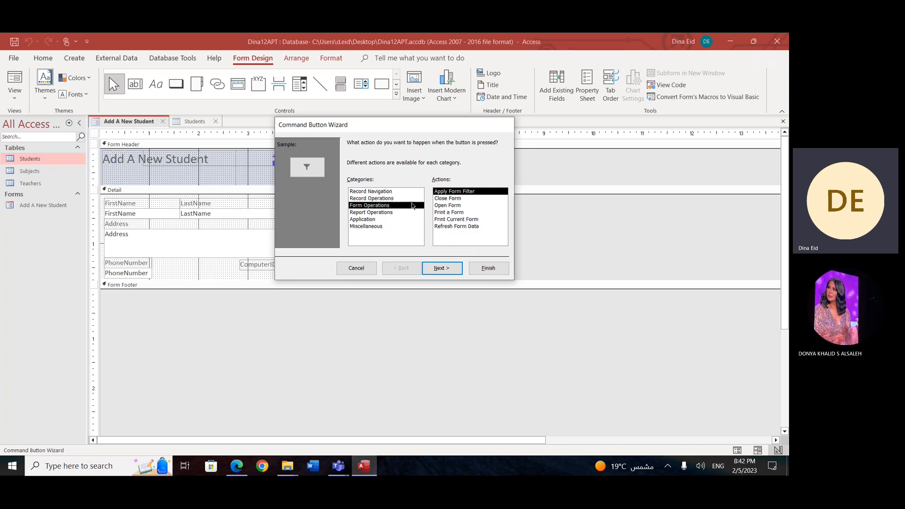
left_click(372, 198)
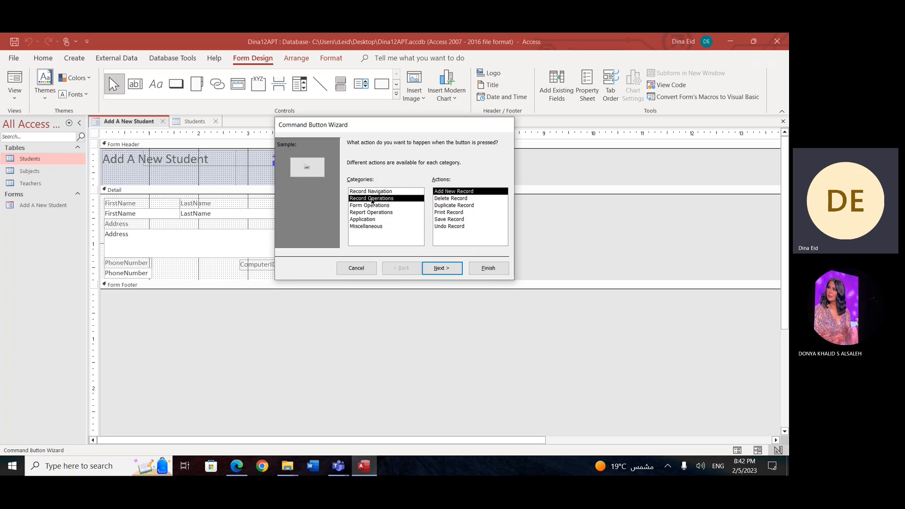
left_click(459, 220)
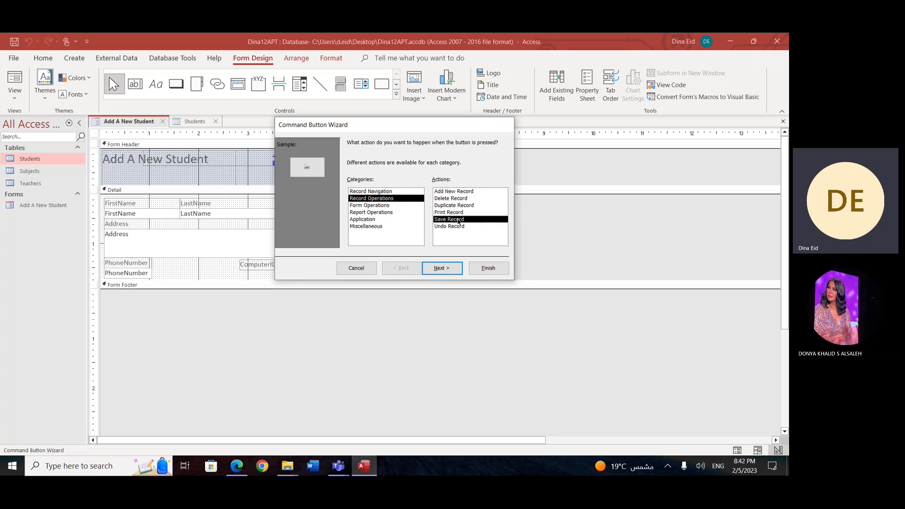
Step: Compare text and picture for the new button, keep the Save Record picture and finish the wizard with the suggested name
left_click(440, 268)
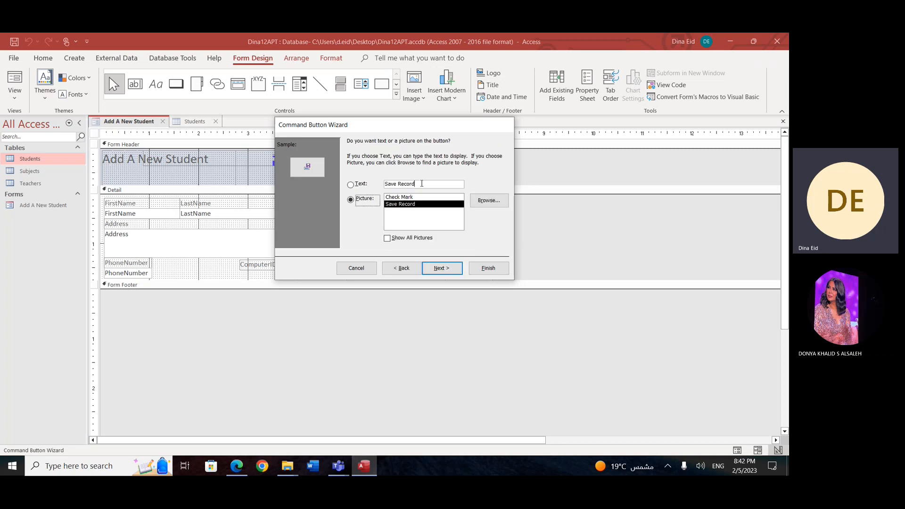
left_click(350, 184)
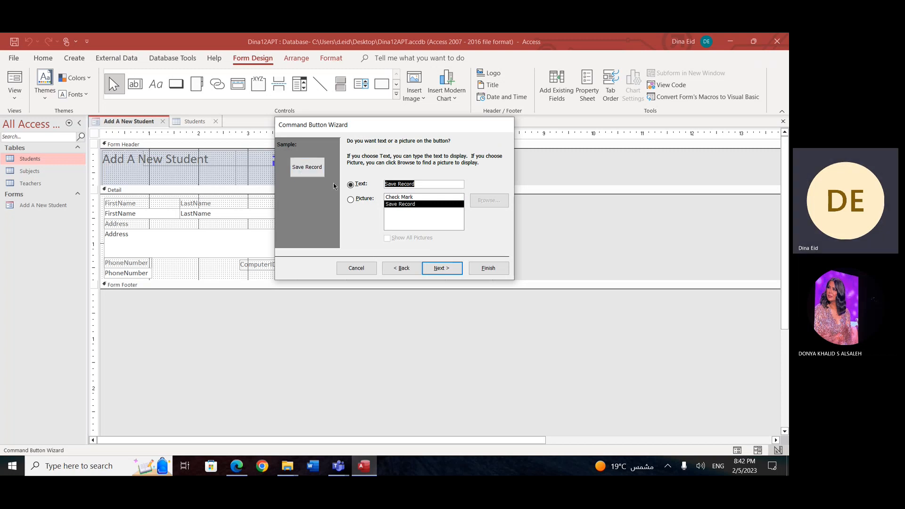
left_click(352, 199)
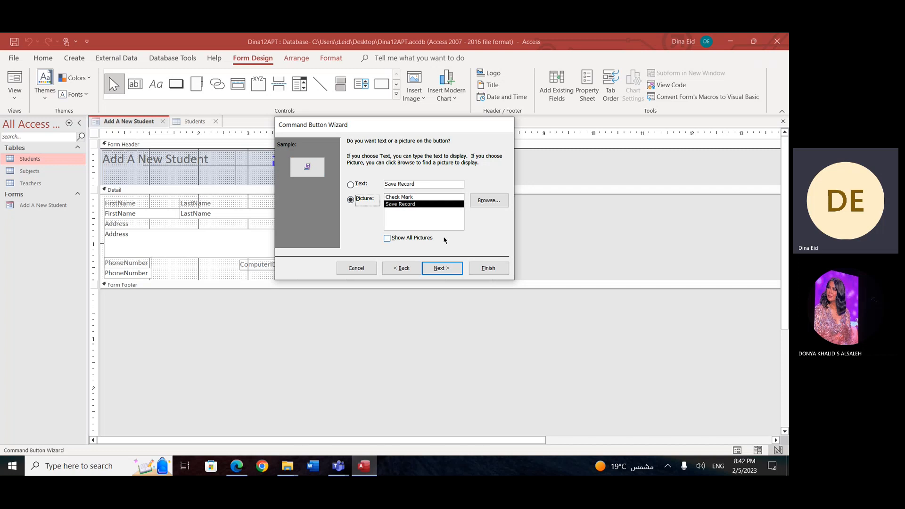
left_click(441, 268)
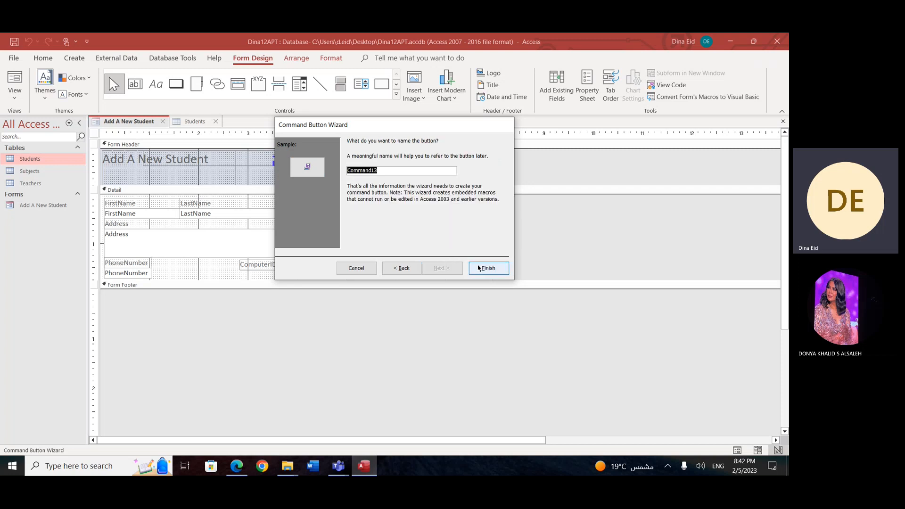
left_click(481, 268)
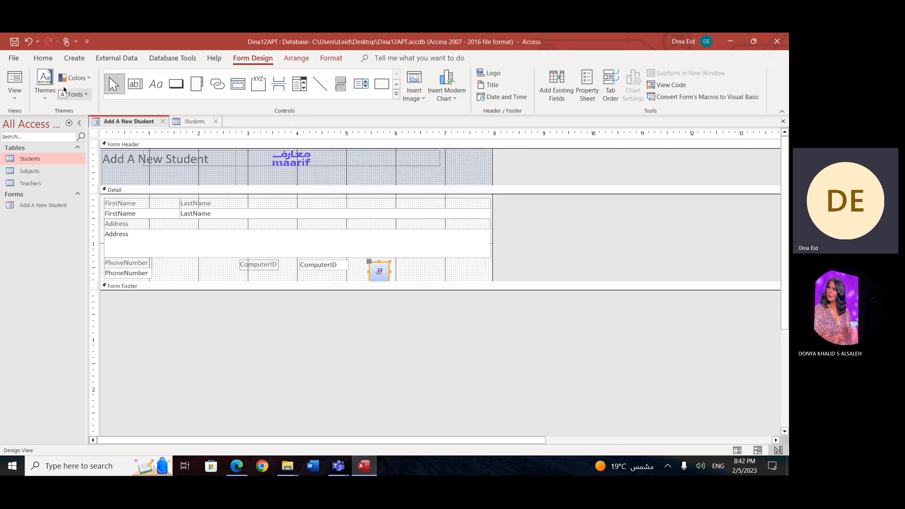
Step: In Form View, fill in the first student's address, save the record with the new button and check it in the Students table
left_click(15, 94)
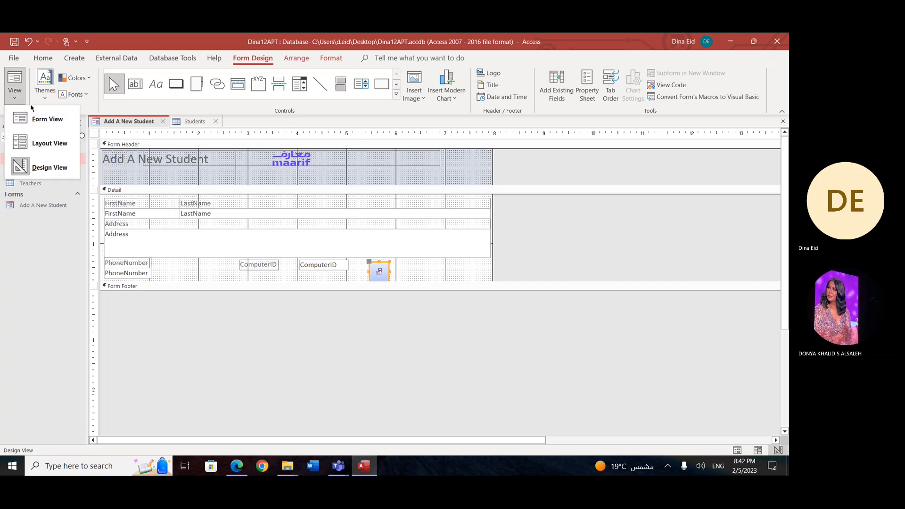
left_click(51, 123)
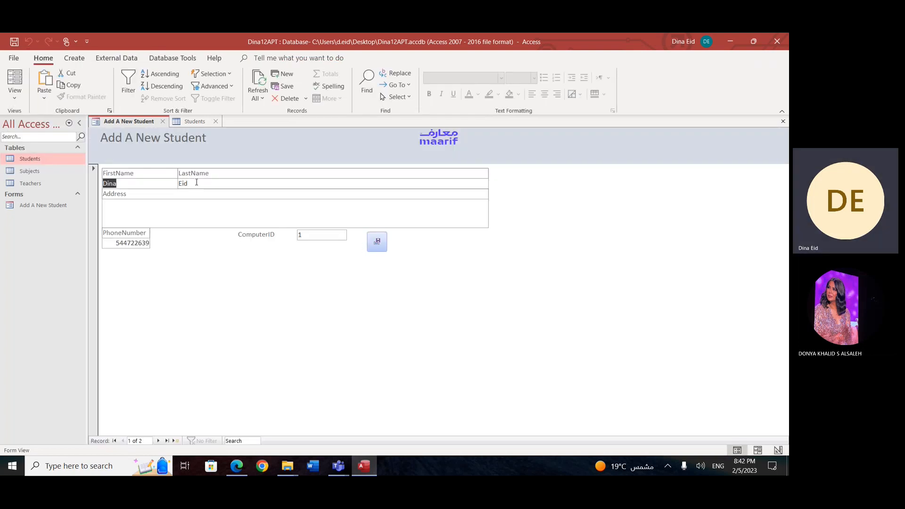
left_click(167, 205)
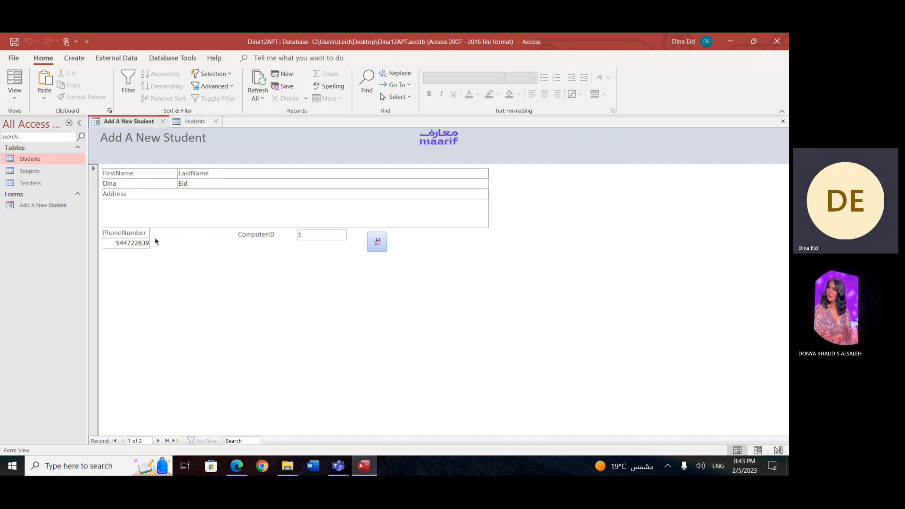
type("Riyadh , Qur")
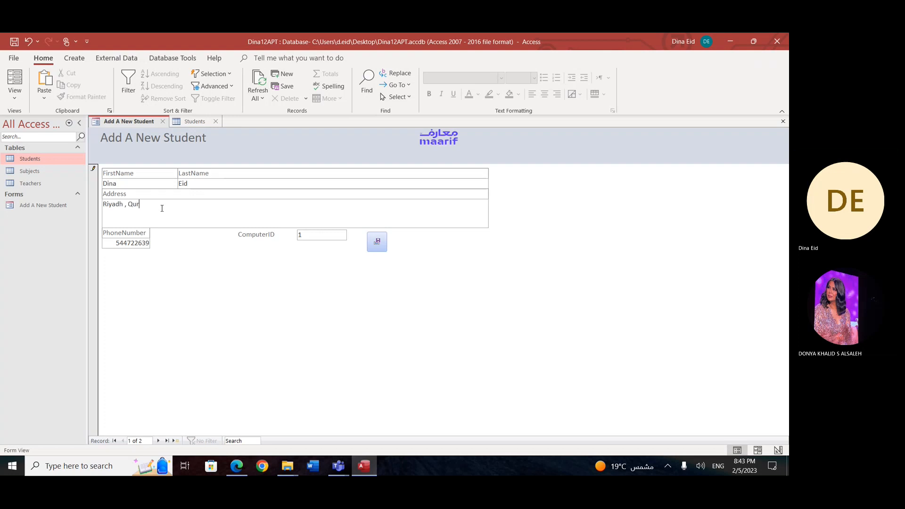
type("toba")
left_click(371, 241)
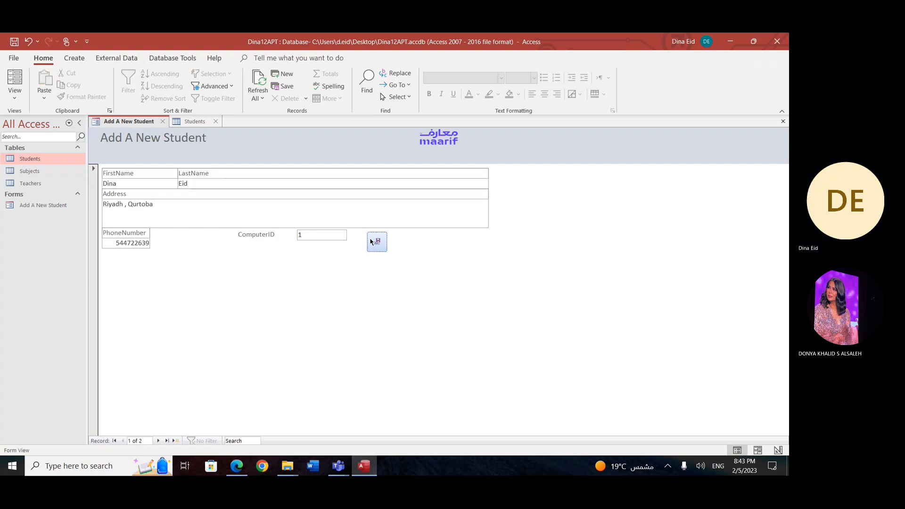
left_click(197, 122)
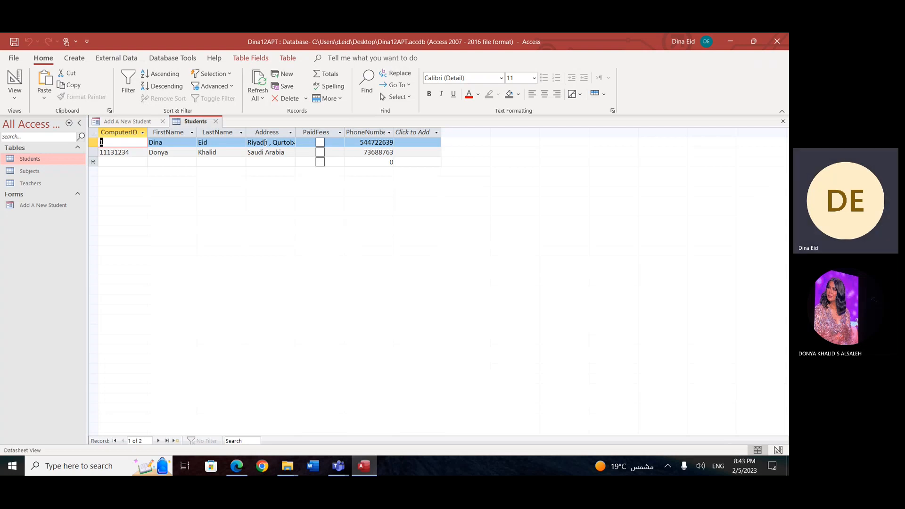
Step: In the form's Design View, draw a command button to the right of the save button and assign it Delete Record from Record Operations
left_click(147, 122)
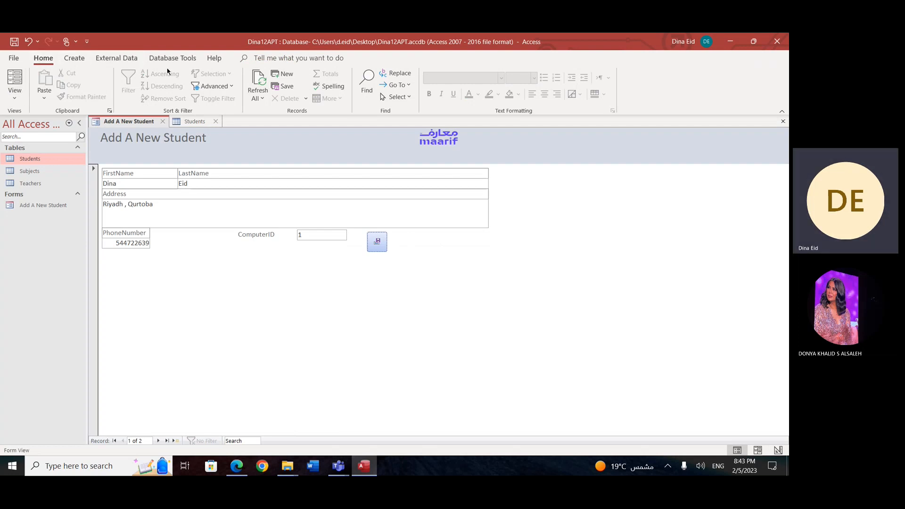
left_click(18, 97)
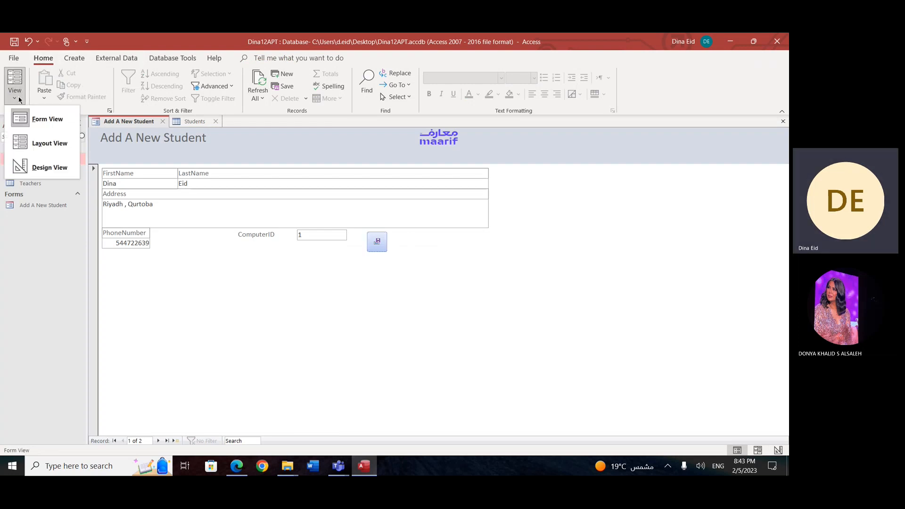
left_click(40, 167)
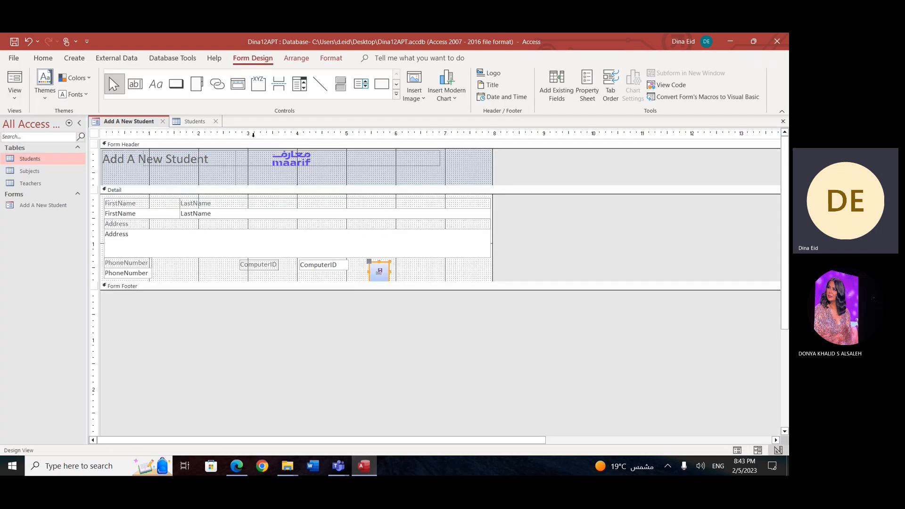
left_click(176, 84)
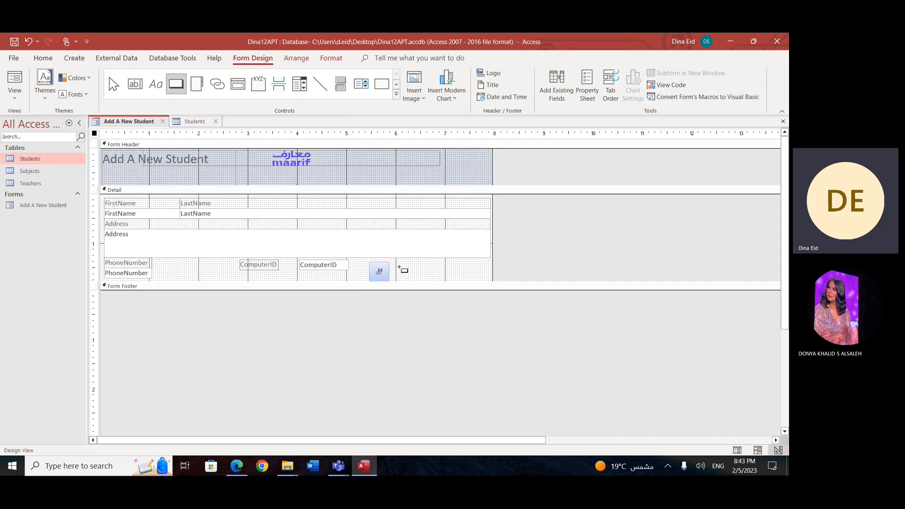
left_click_drag(399, 264, 421, 279)
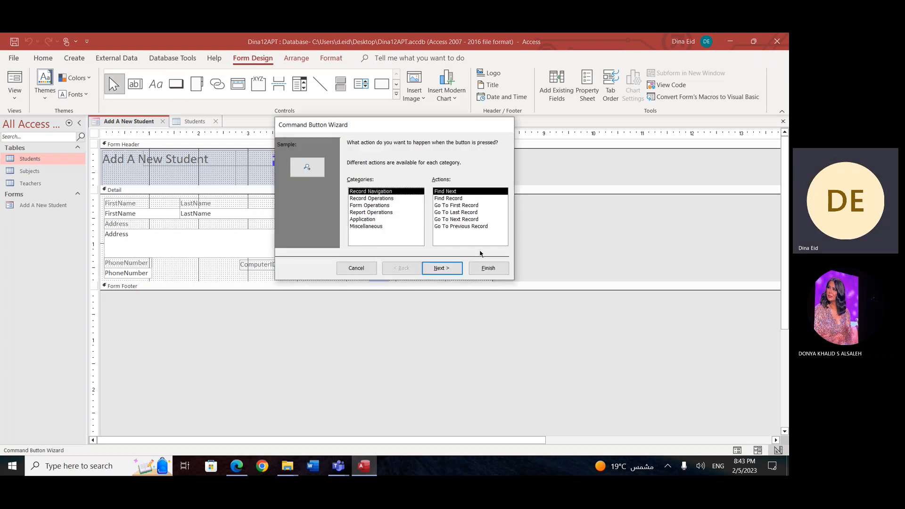
left_click(379, 199)
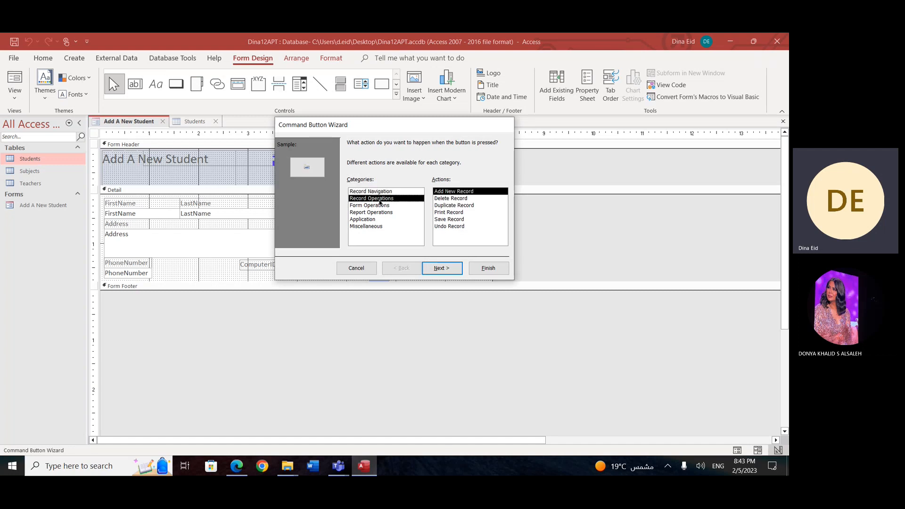
left_click(463, 199)
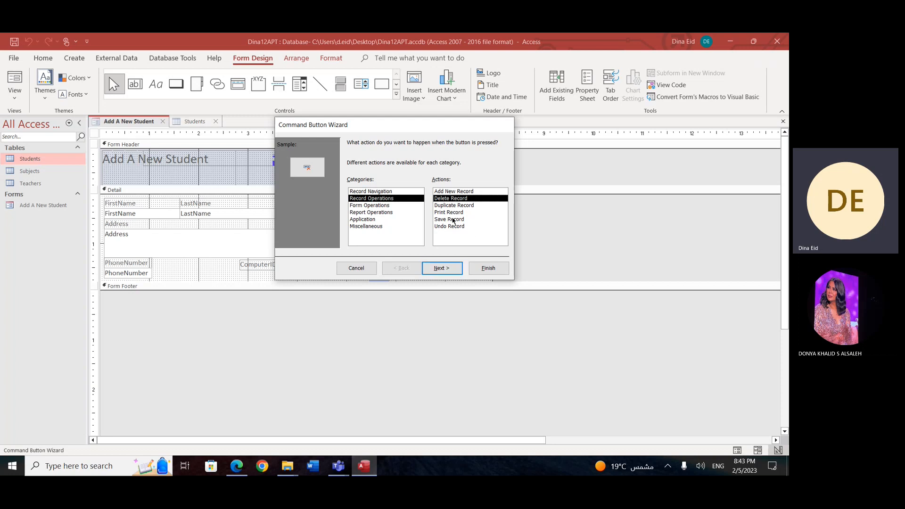
left_click(454, 271)
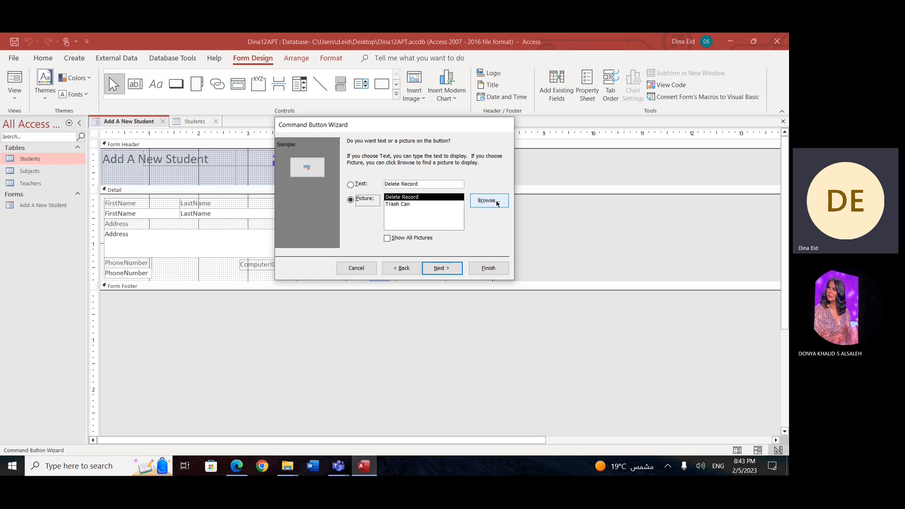
Step: Give the new button the text Delete Student instead of a picture and finish the wizard
left_click(351, 185)
left_click_drag(422, 184, 400, 184)
type("Student")
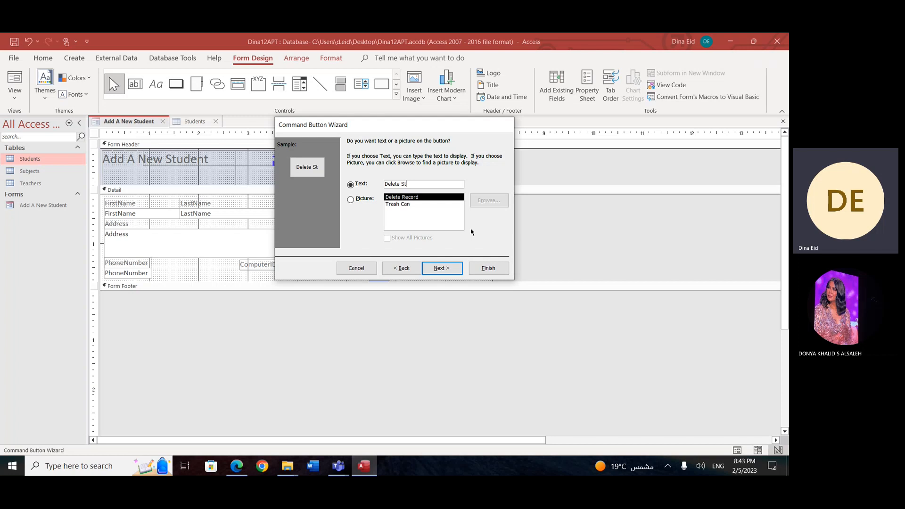
left_click(442, 268)
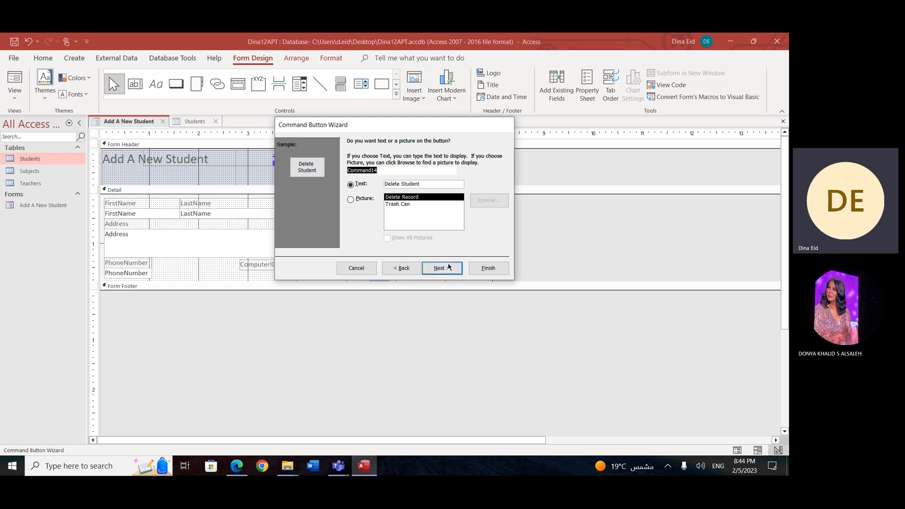
left_click(485, 267)
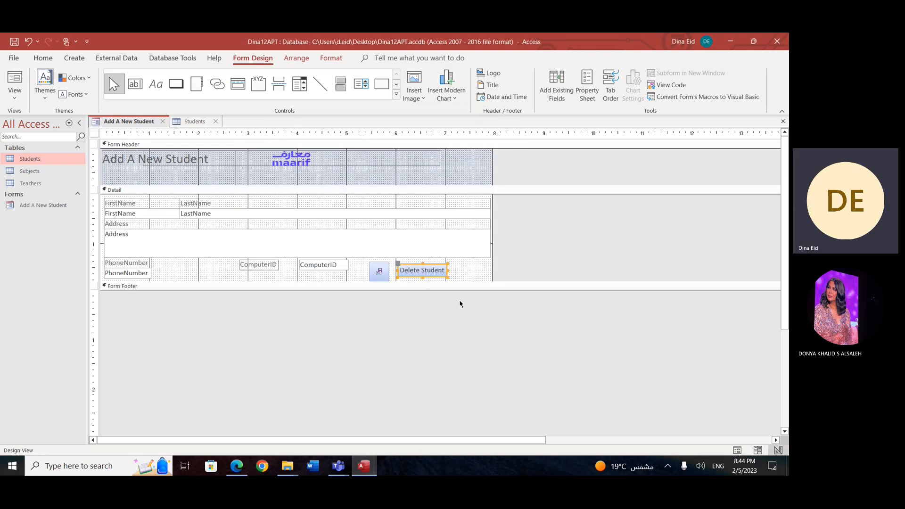
Step: Preview the form in Form View, step forward through its records and return to the first record
left_click(11, 100)
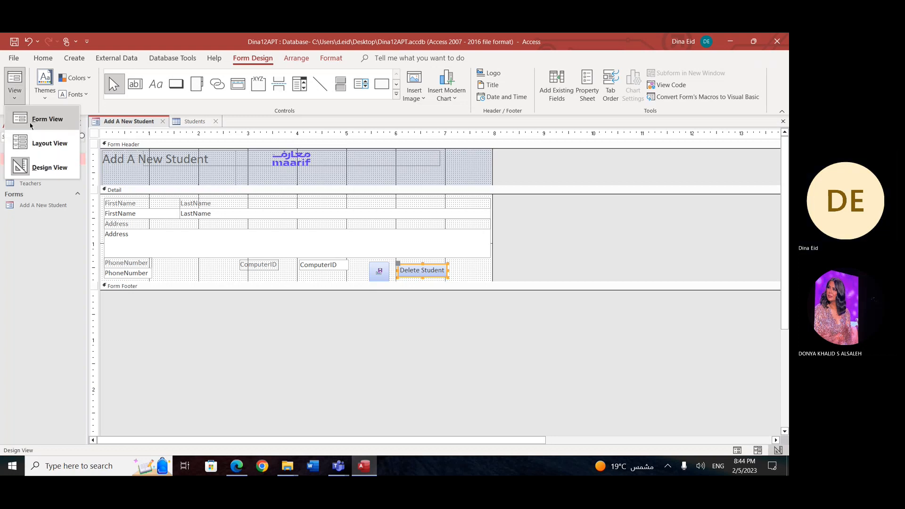
left_click(29, 118)
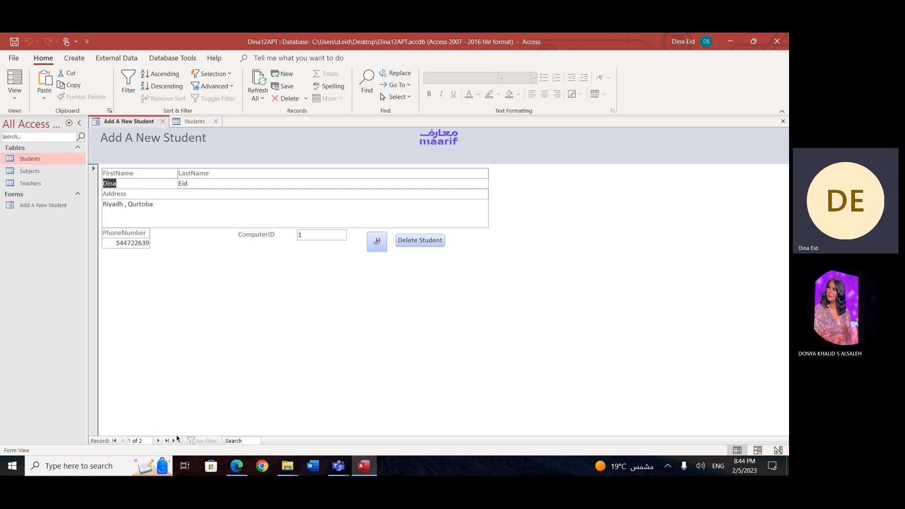
left_click(159, 441)
left_click(159, 441)
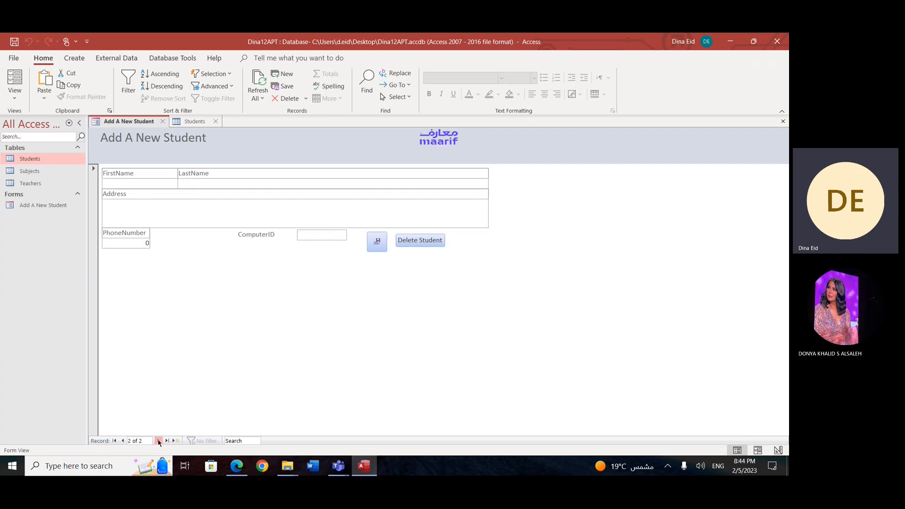
left_click(114, 441)
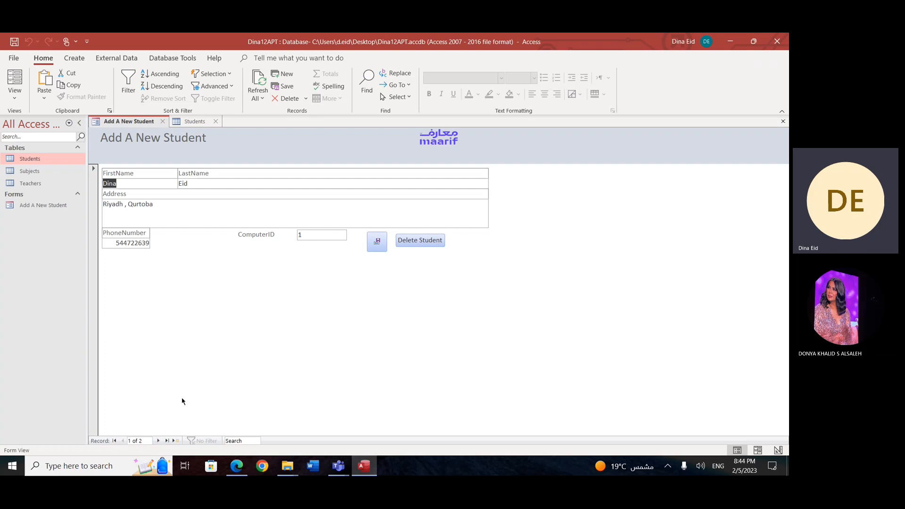
Step: Delete the first student's record with the Delete Student button and refresh the Students table
left_click(406, 241)
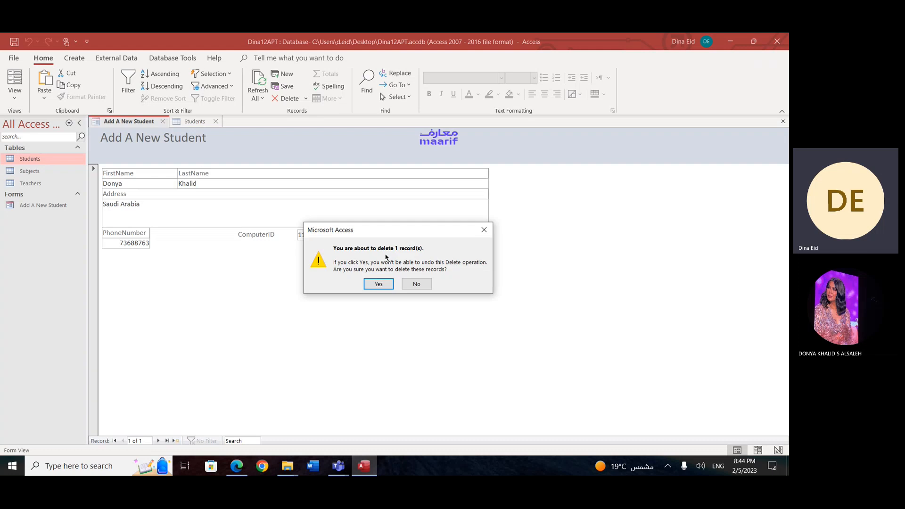
left_click(388, 285)
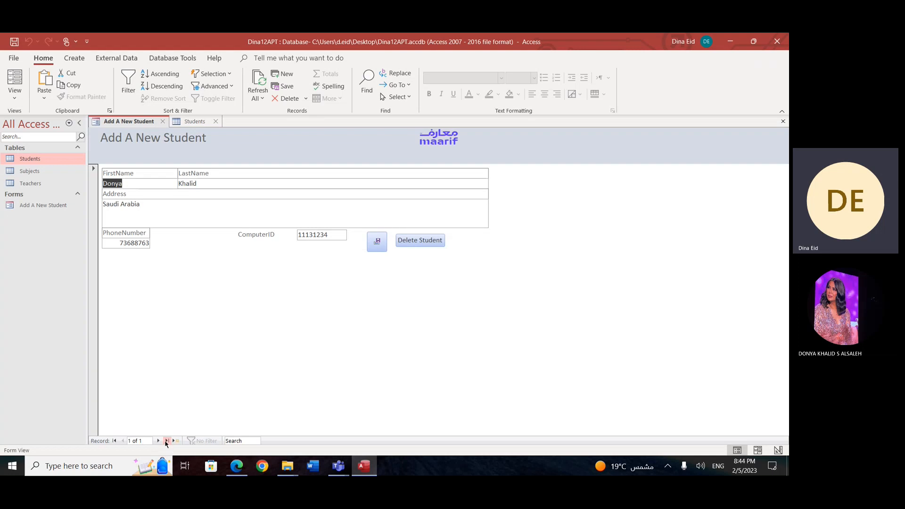
left_click(192, 122)
right_click(284, 320)
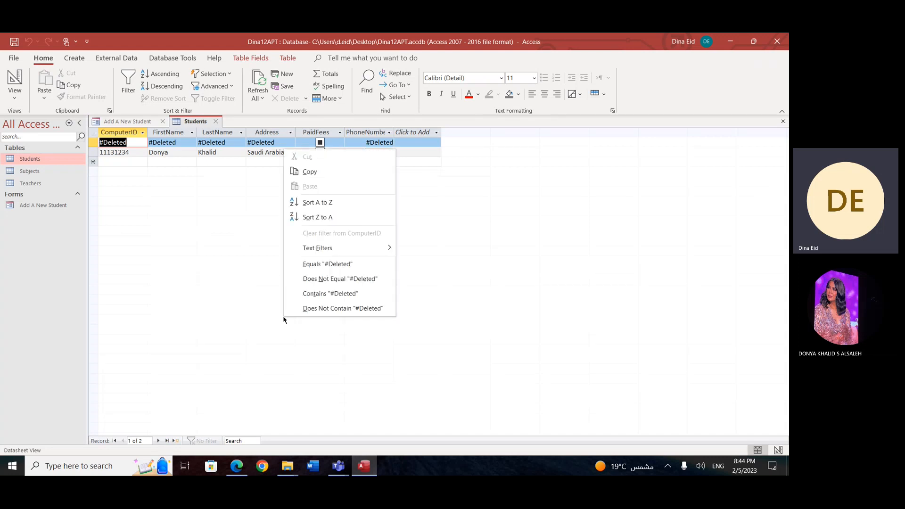
left_click(263, 88)
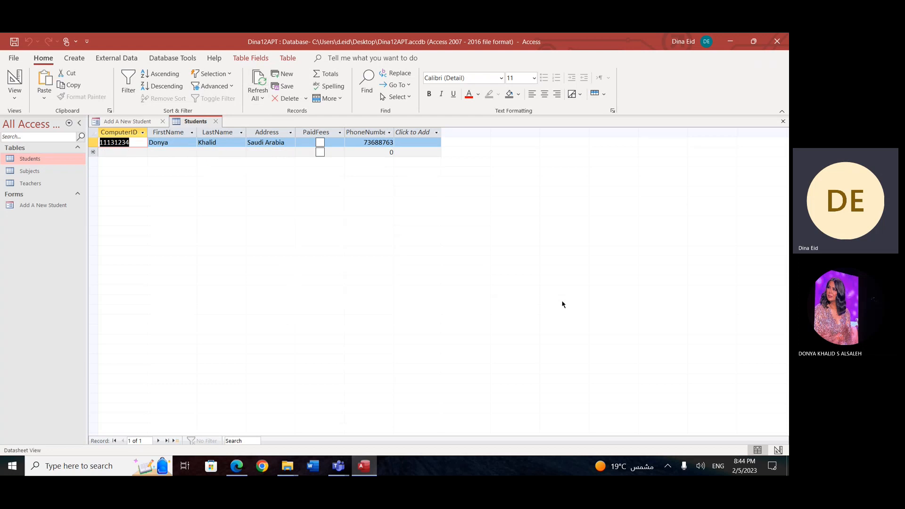
Step: Examine the Students table's fields in Design View, close the table and select the Add A New Student form
left_click(14, 96)
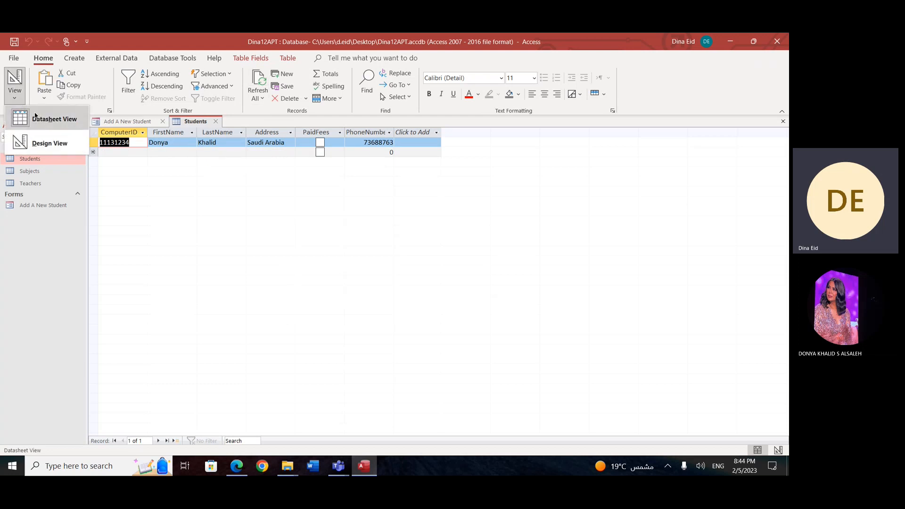
left_click(42, 137)
left_click(375, 288)
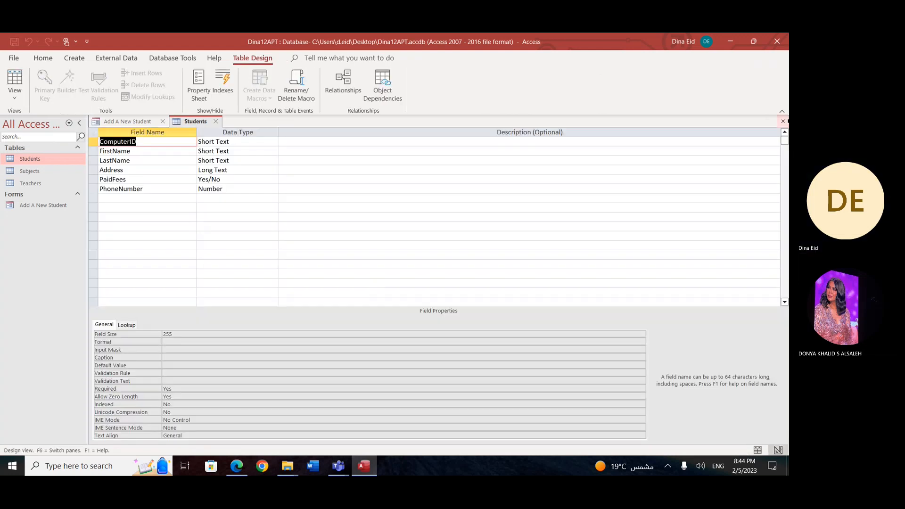
left_click(783, 122)
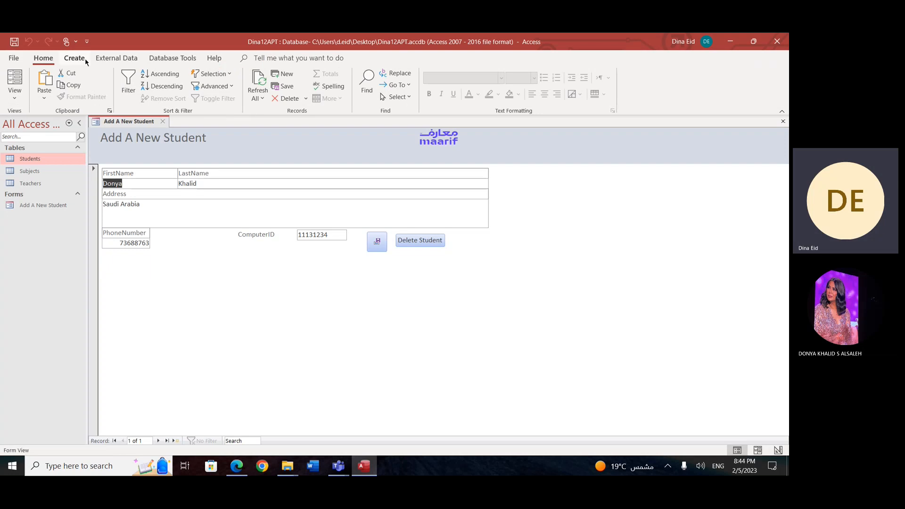
left_click(59, 204)
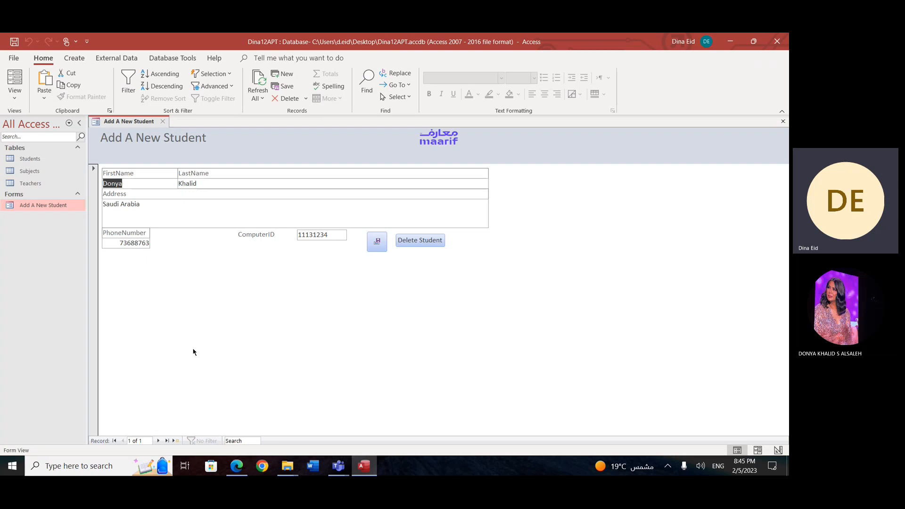
Step: Minimize Access, switch to the 12A Practical Skills Revision meeting in Microsoft Teams and stop sharing the screen
left_click(731, 41)
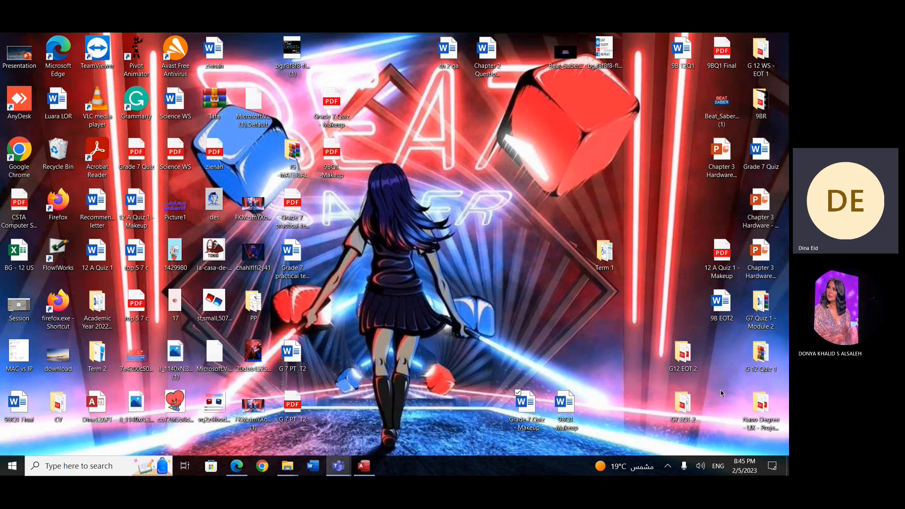
mouse_move(346, 467)
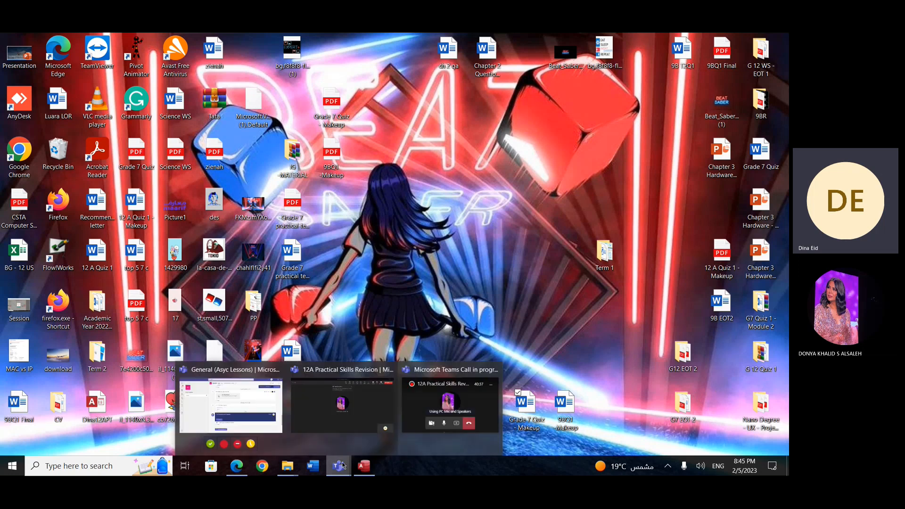
left_click(339, 427)
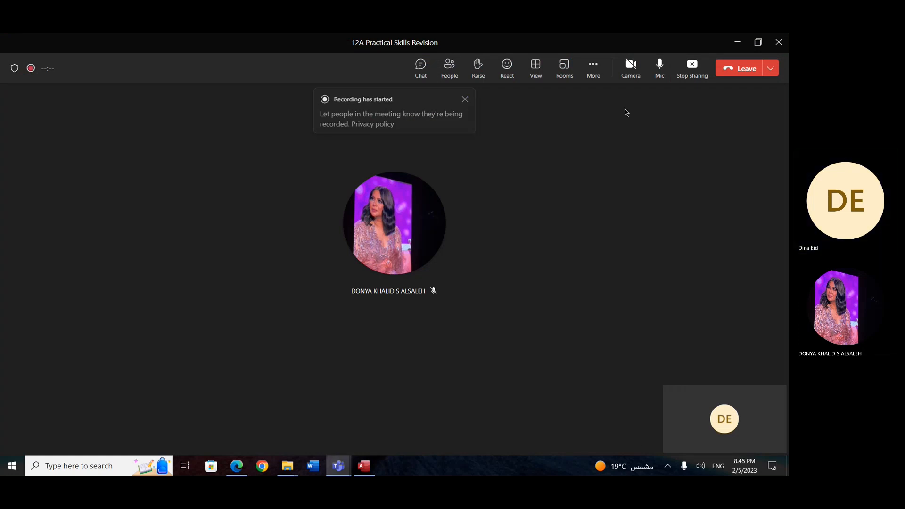
left_click(693, 68)
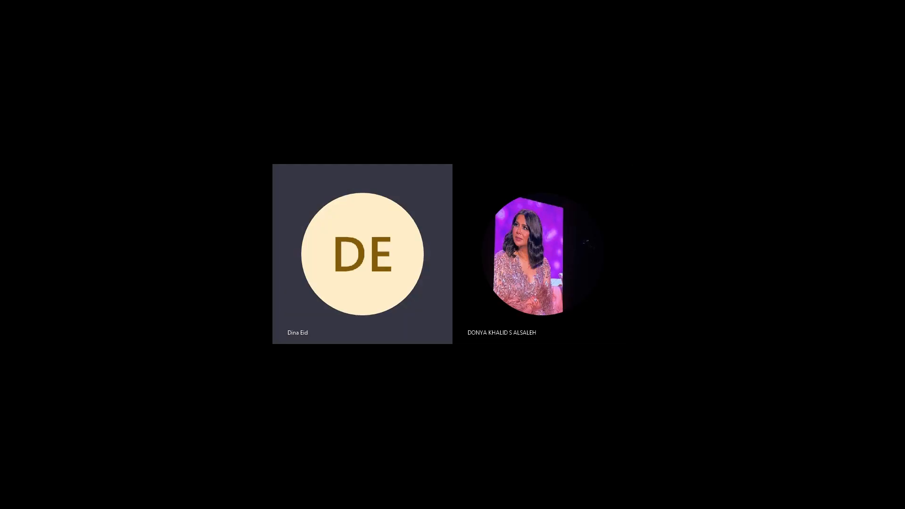